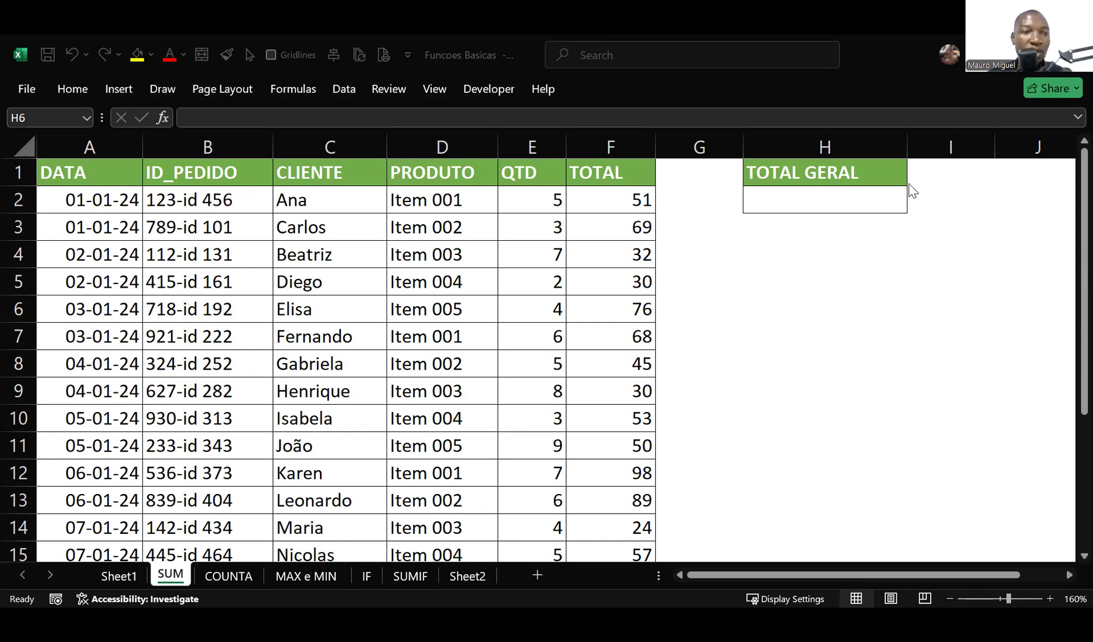
# Examine the order table on the SUM sheet, checking the CLIENTE, PRODUTO, QTD and TOTAL columns.
pyautogui.click(214, 257)
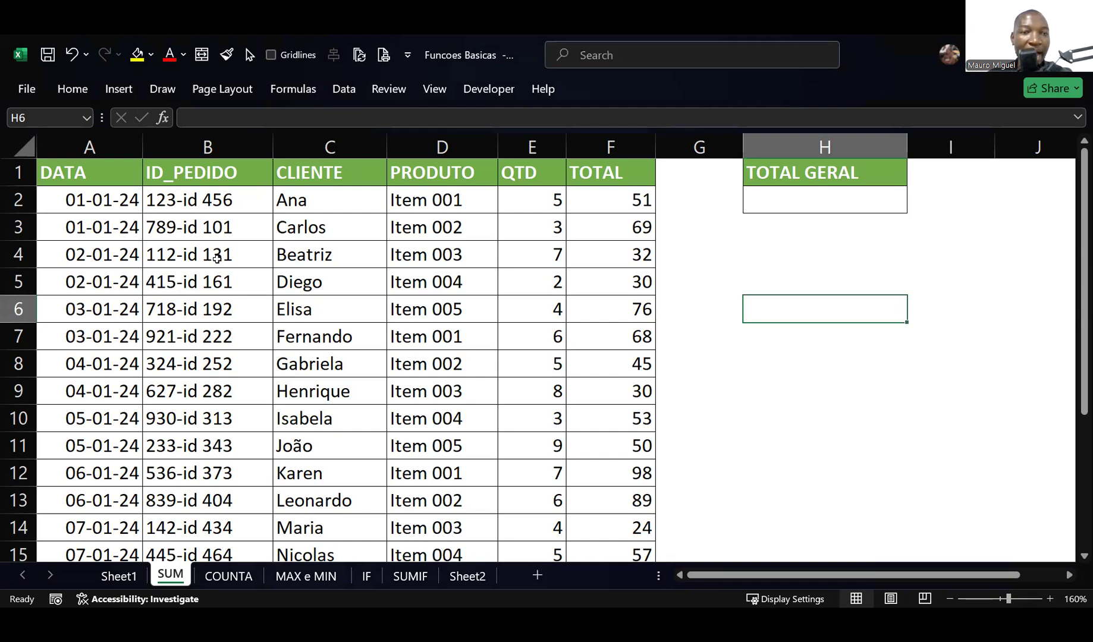
pyautogui.click(332, 262)
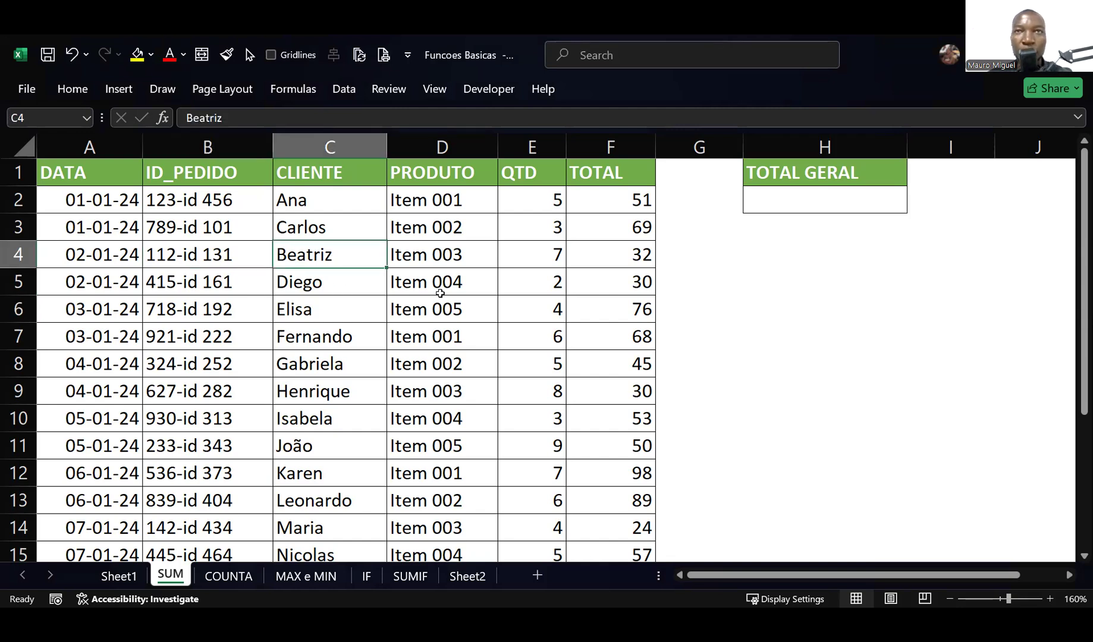
pyautogui.click(437, 287)
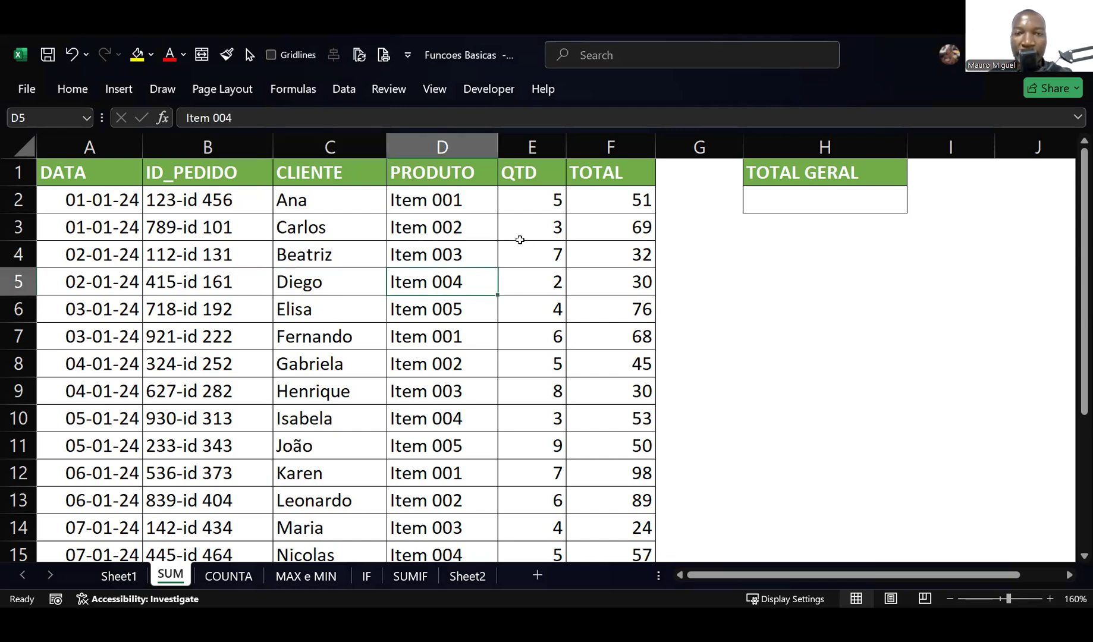
pyautogui.click(520, 238)
pyautogui.click(596, 236)
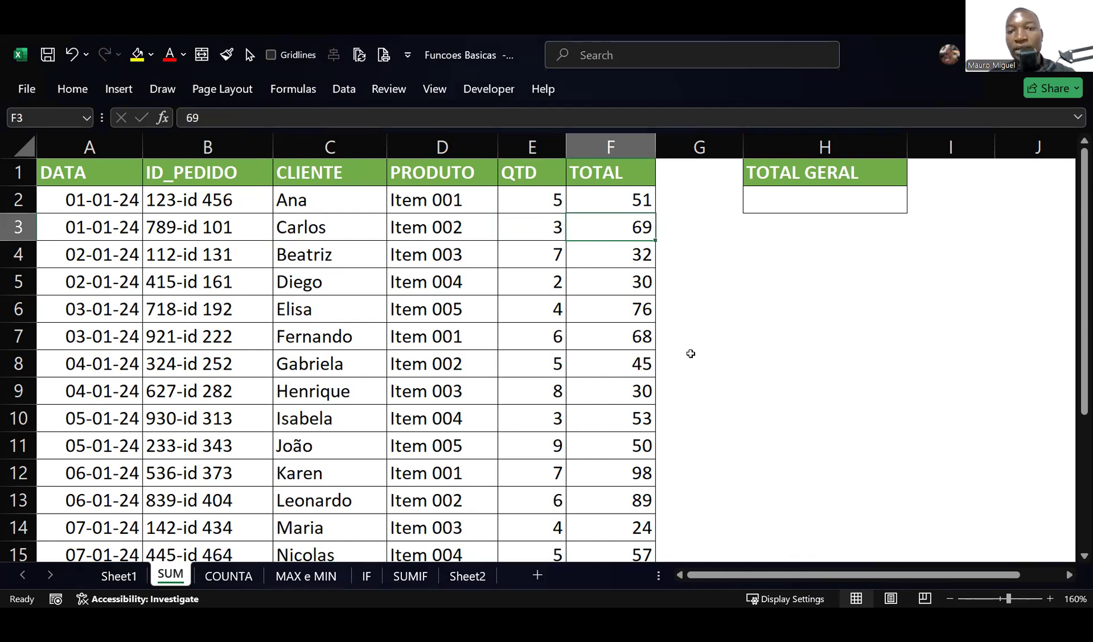
pyautogui.click(716, 344)
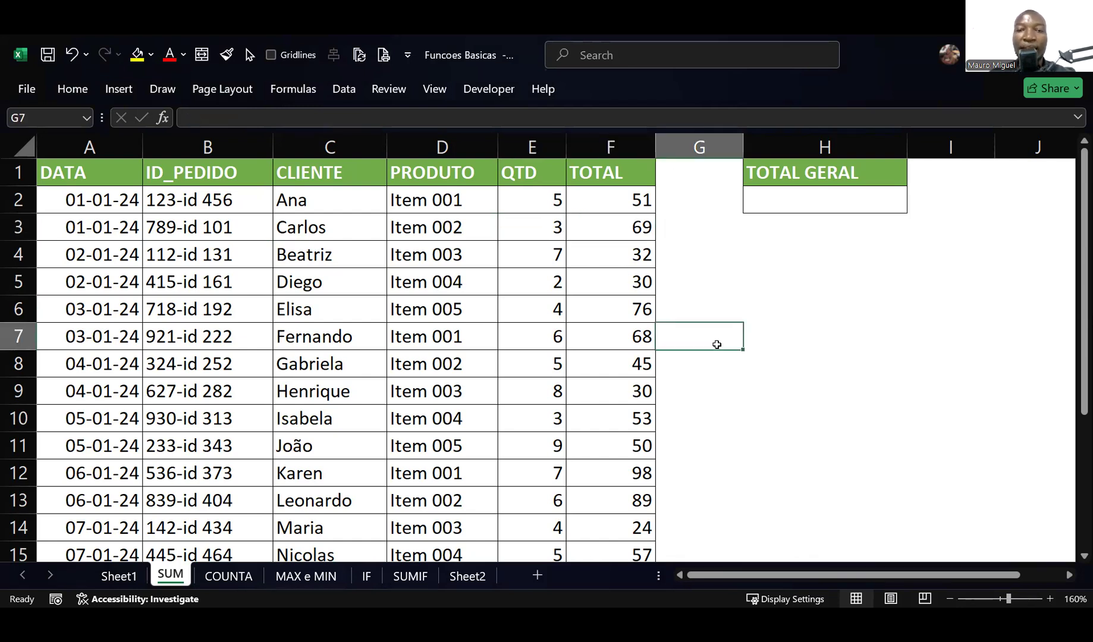
pyautogui.click(602, 143)
pyautogui.click(517, 322)
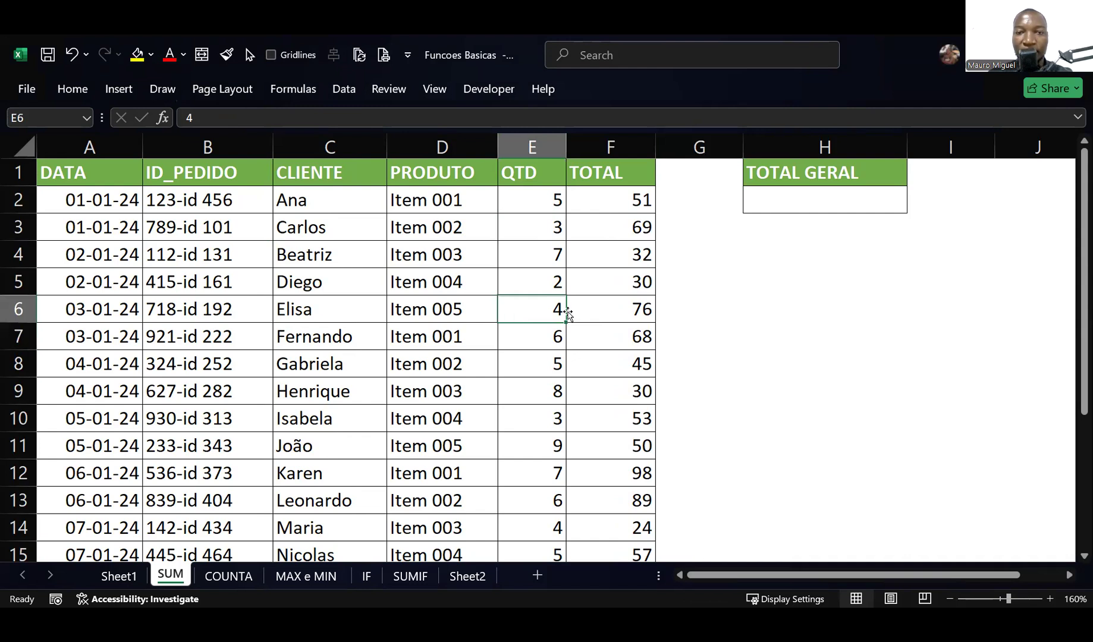
pyautogui.click(589, 308)
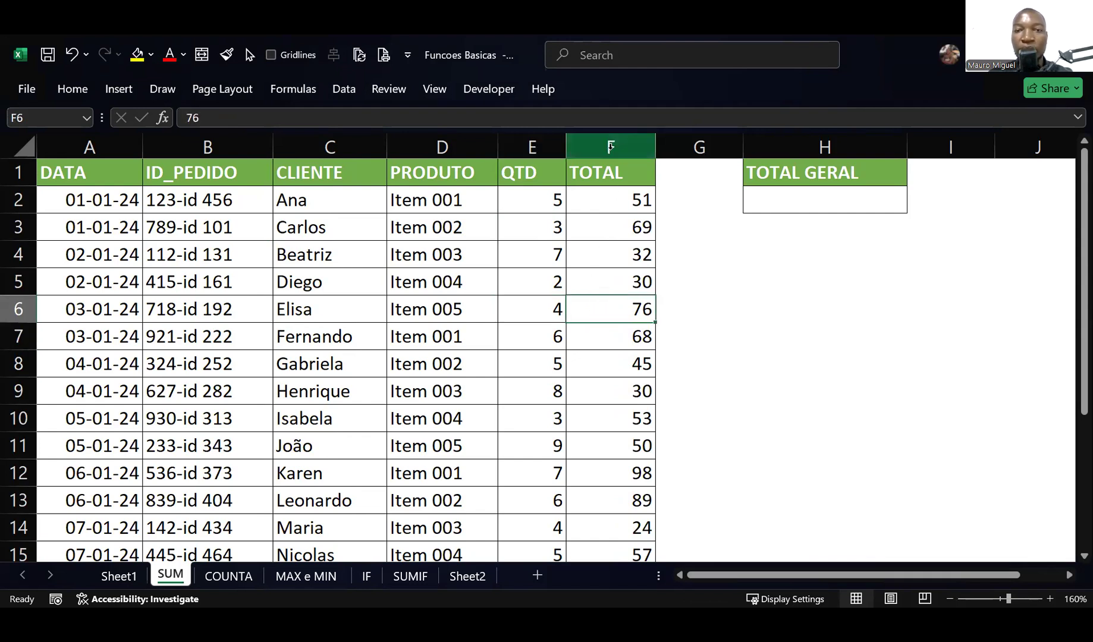
pyautogui.click(611, 146)
pyautogui.click(722, 336)
pyautogui.click(737, 354)
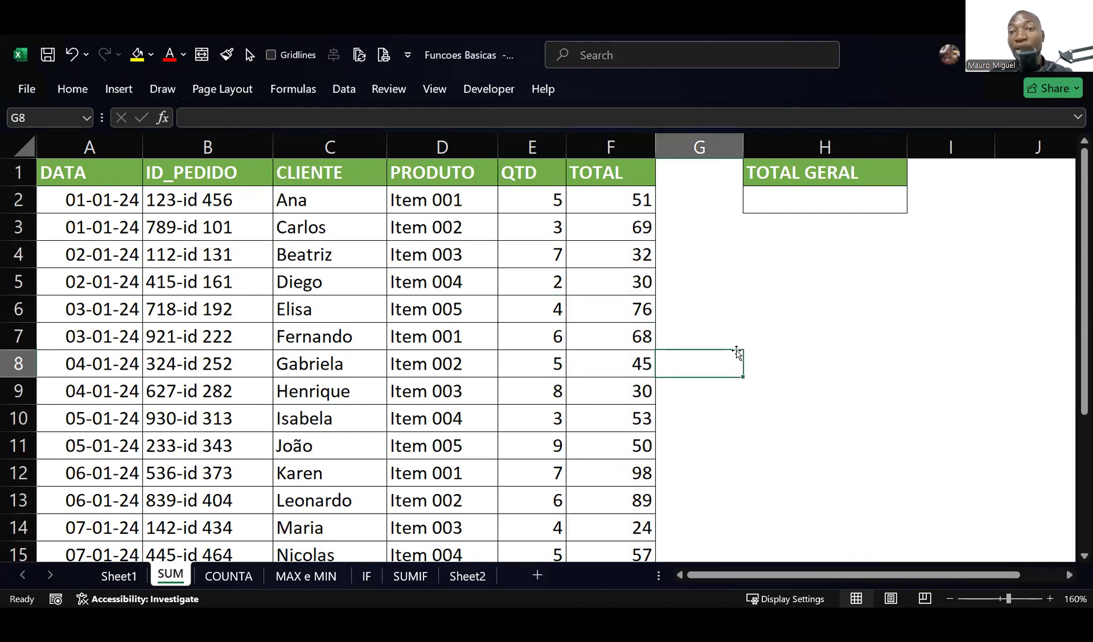
pyautogui.click(762, 340)
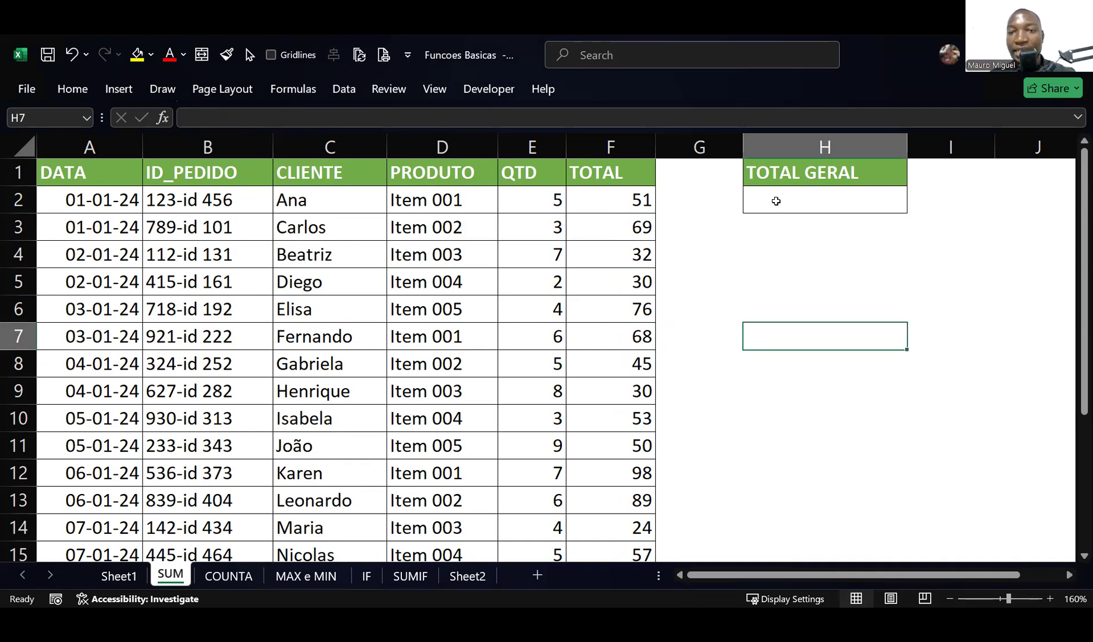
pyautogui.click(777, 201)
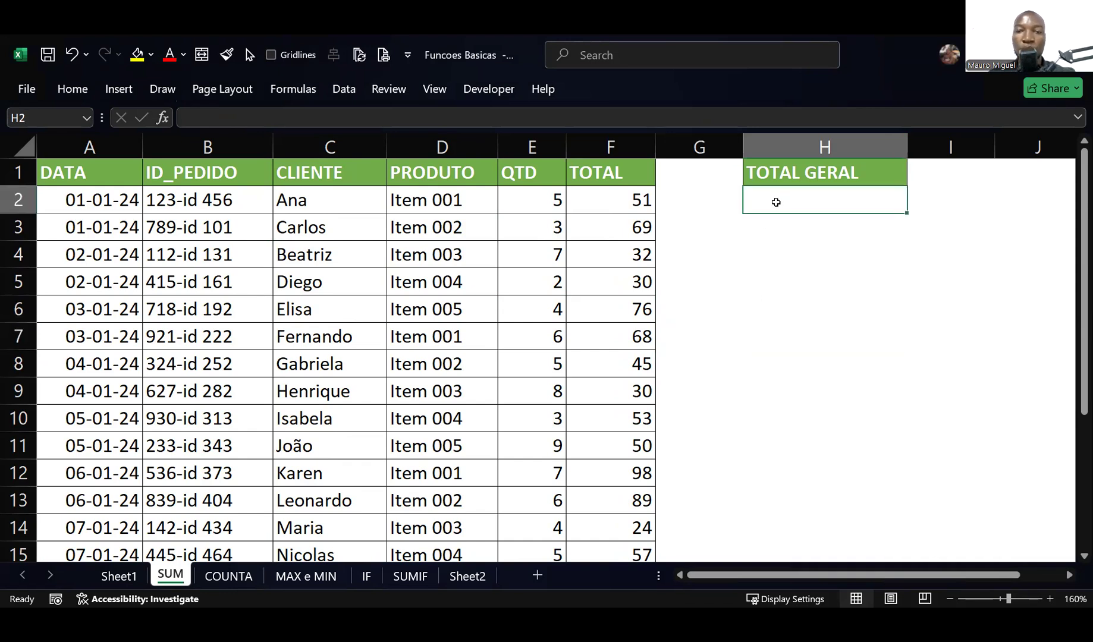
pyautogui.doubleClick(776, 202)
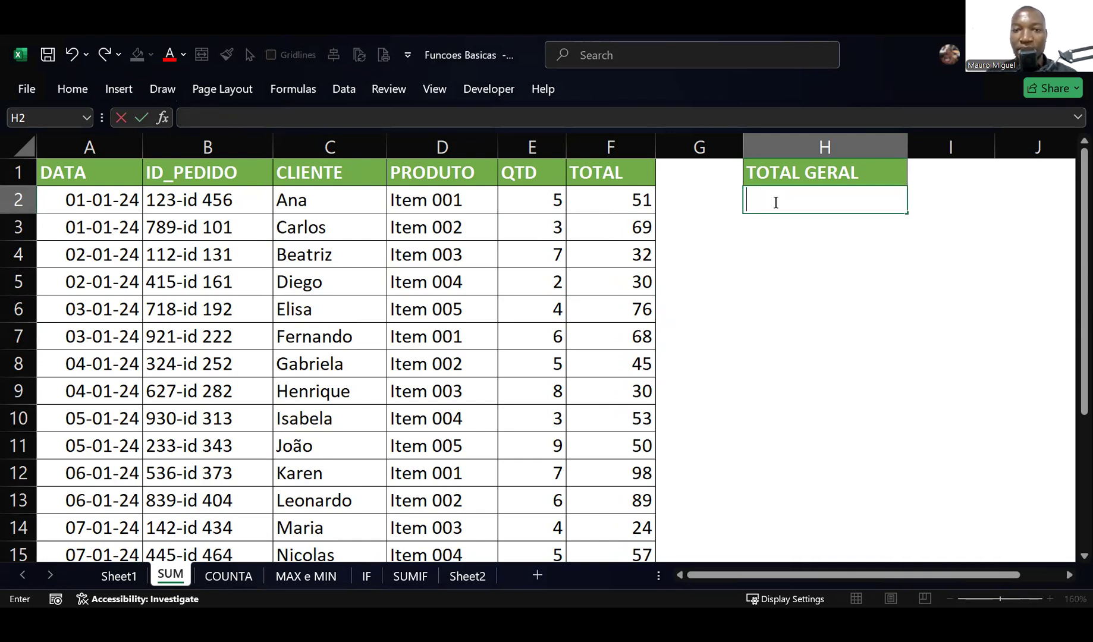
pyautogui.write('=')
pyautogui.click(607, 203)
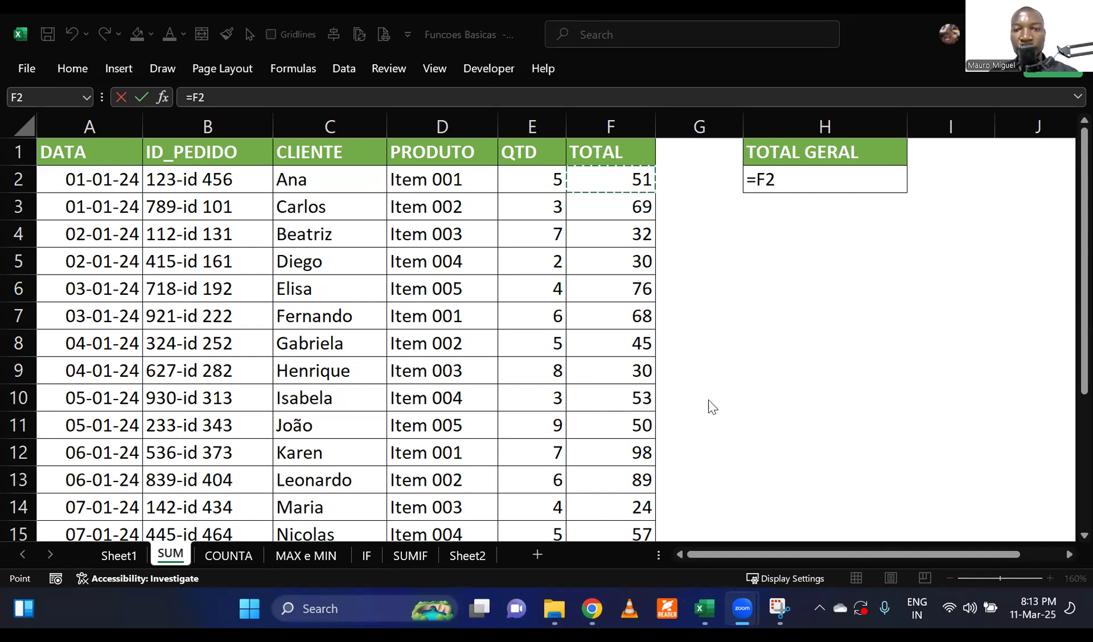
pyautogui.press('Escape')
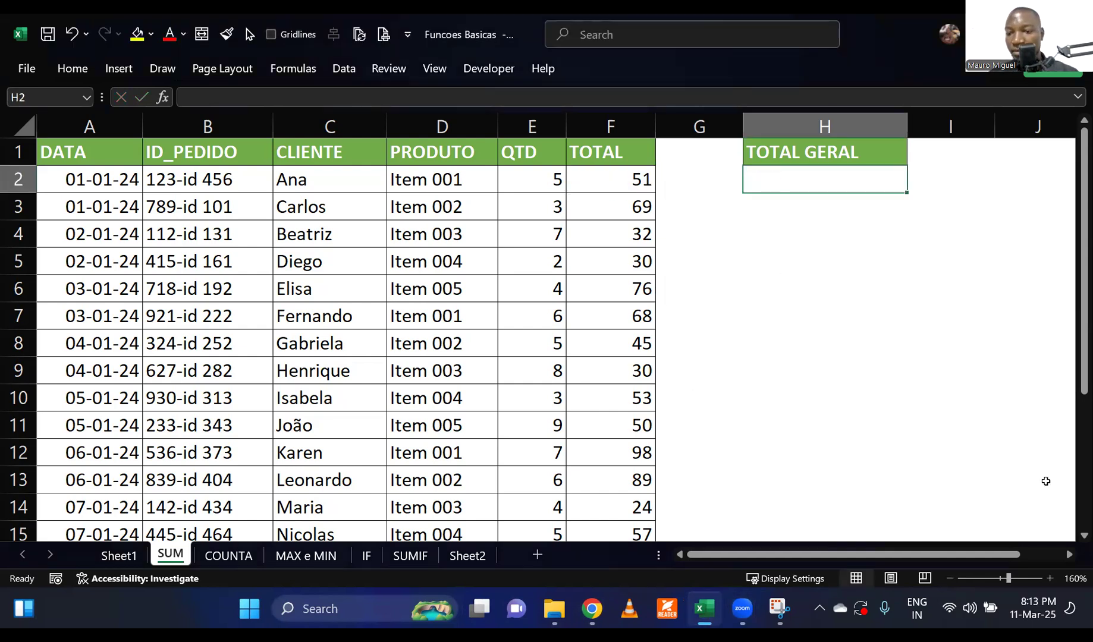
# Zoom the sheet to 180% and narrow the empty column G between the order table and TOTAL GERAL.
pyautogui.click(1050, 578)
pyautogui.click(1050, 579)
pyautogui.click(929, 310)
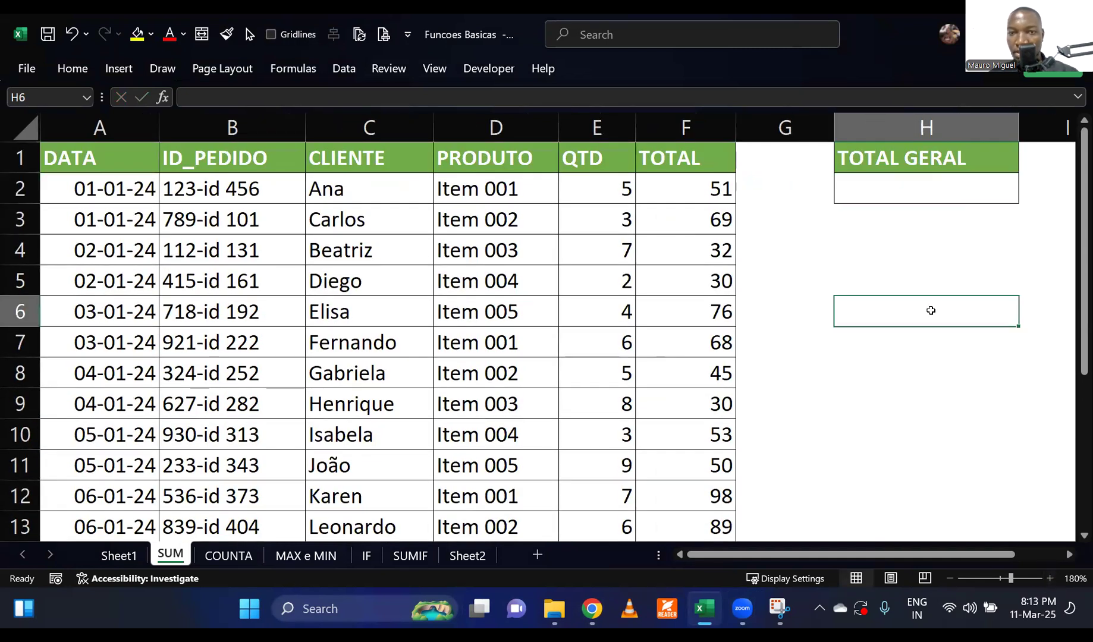
pyautogui.click(888, 195)
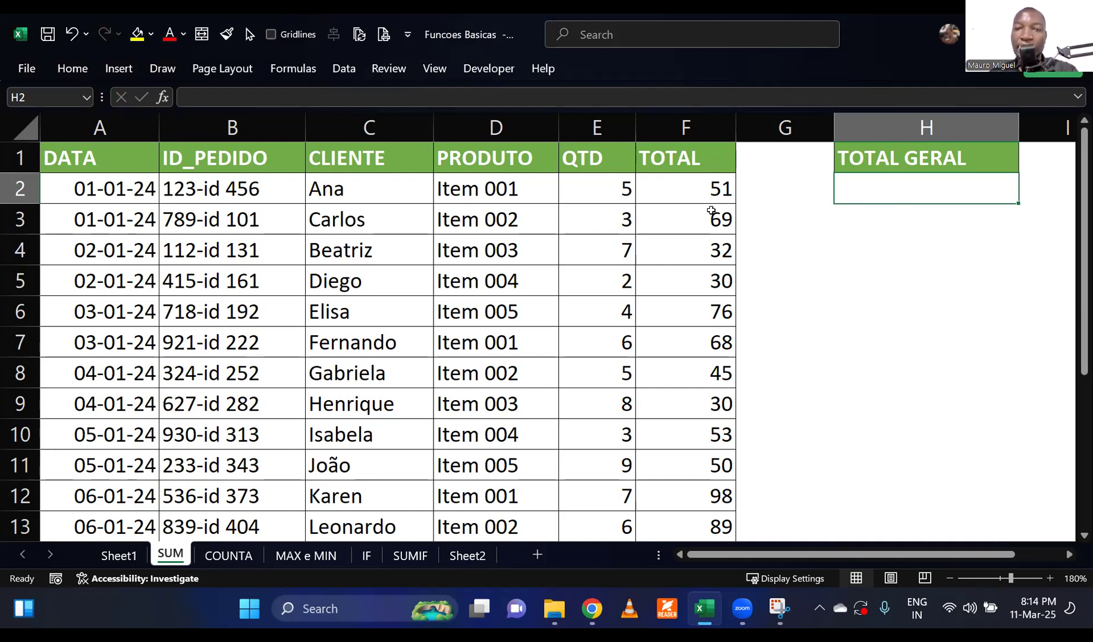
pyautogui.moveTo(687, 192); pyautogui.dragTo(669, 434)
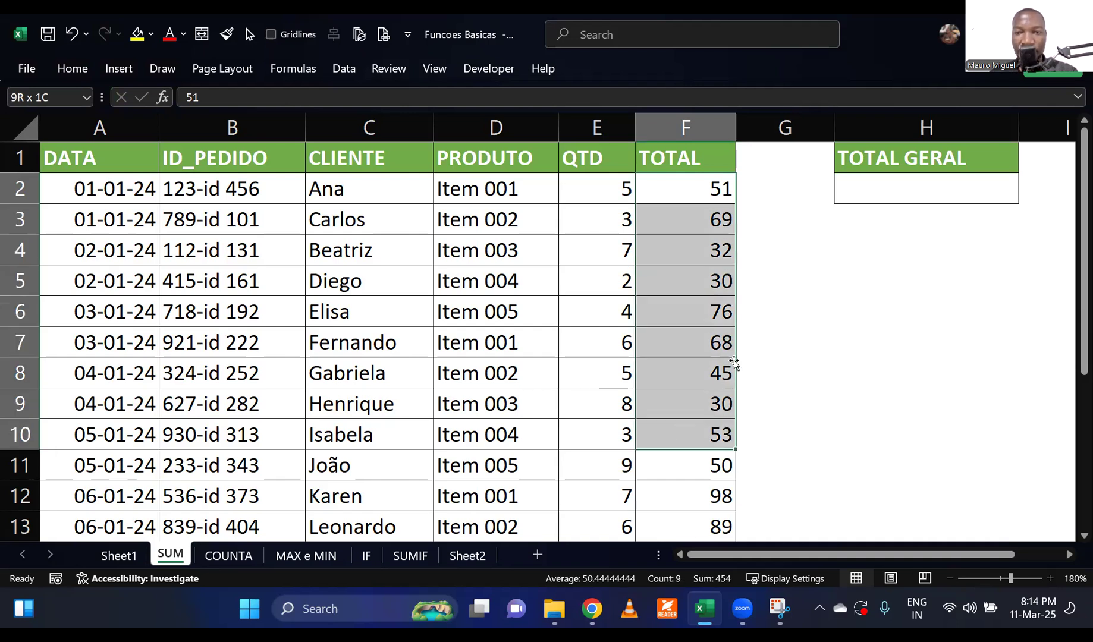
pyautogui.click(842, 316)
pyautogui.moveTo(838, 129); pyautogui.dragTo(792, 143)
pyautogui.click(839, 186)
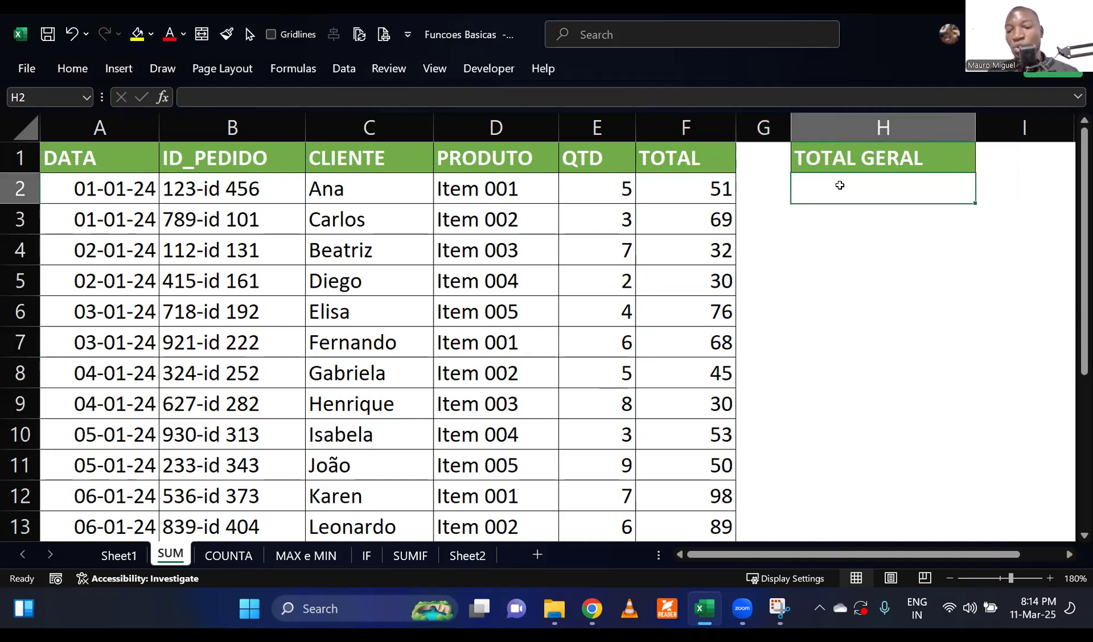
pyautogui.write('=')
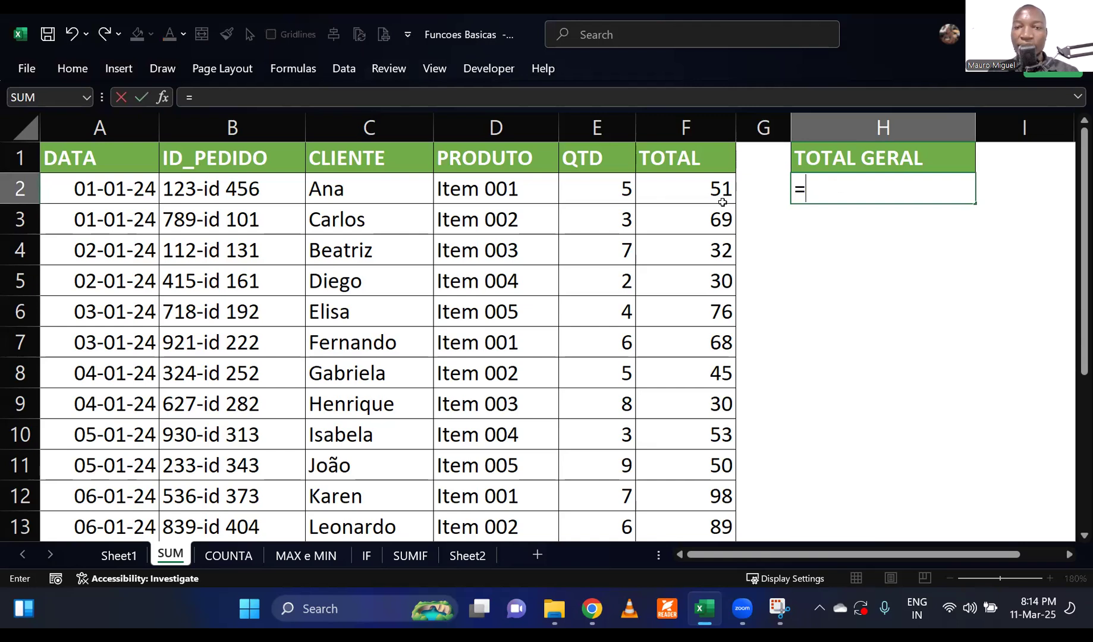
pyautogui.click(686, 197)
pyautogui.write('+')
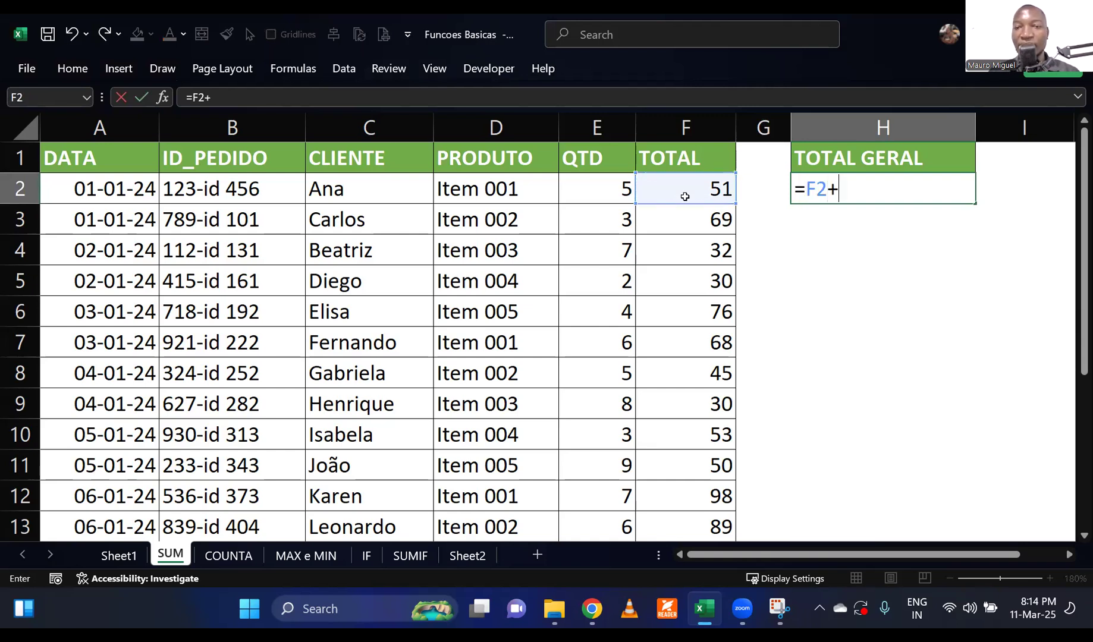
pyautogui.click(680, 220)
pyautogui.write('+')
pyautogui.click(670, 253)
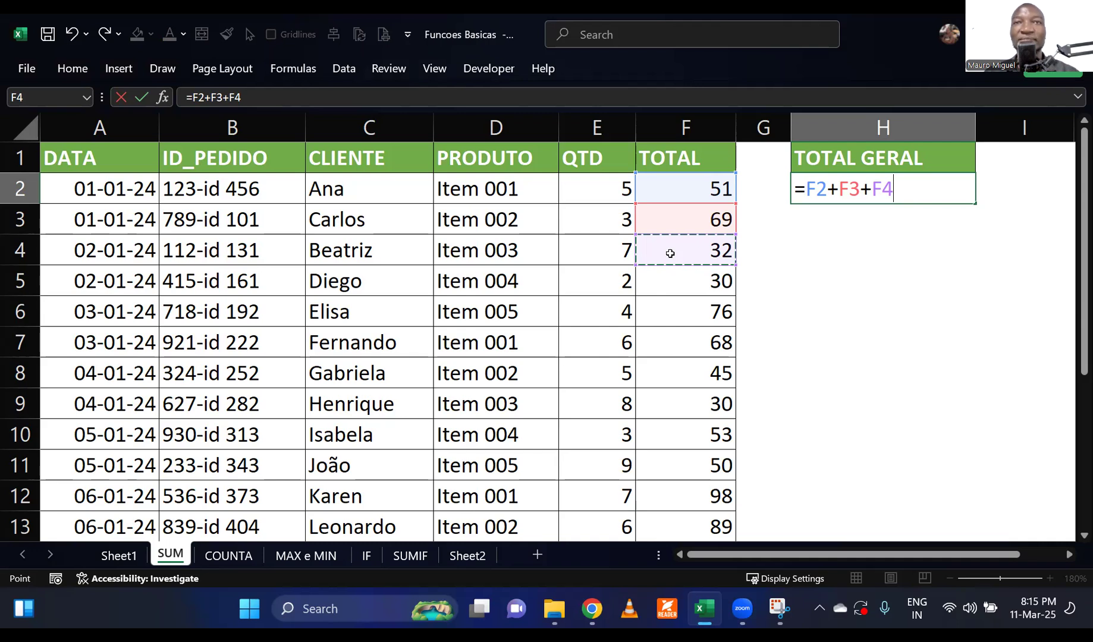
pyautogui.click(899, 198)
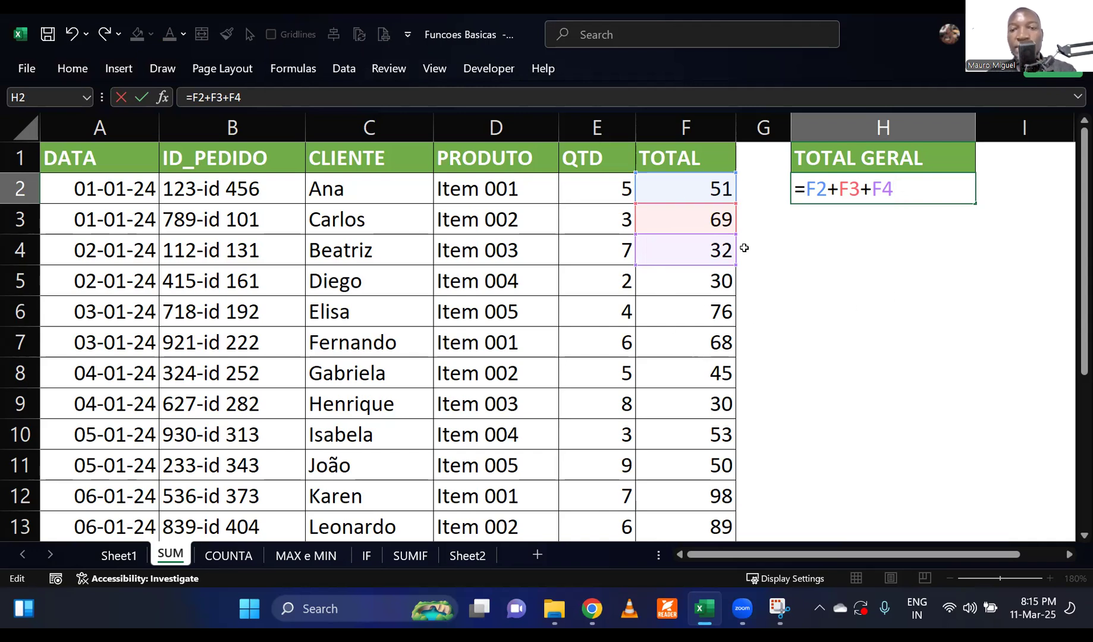
pyautogui.press('Escape')
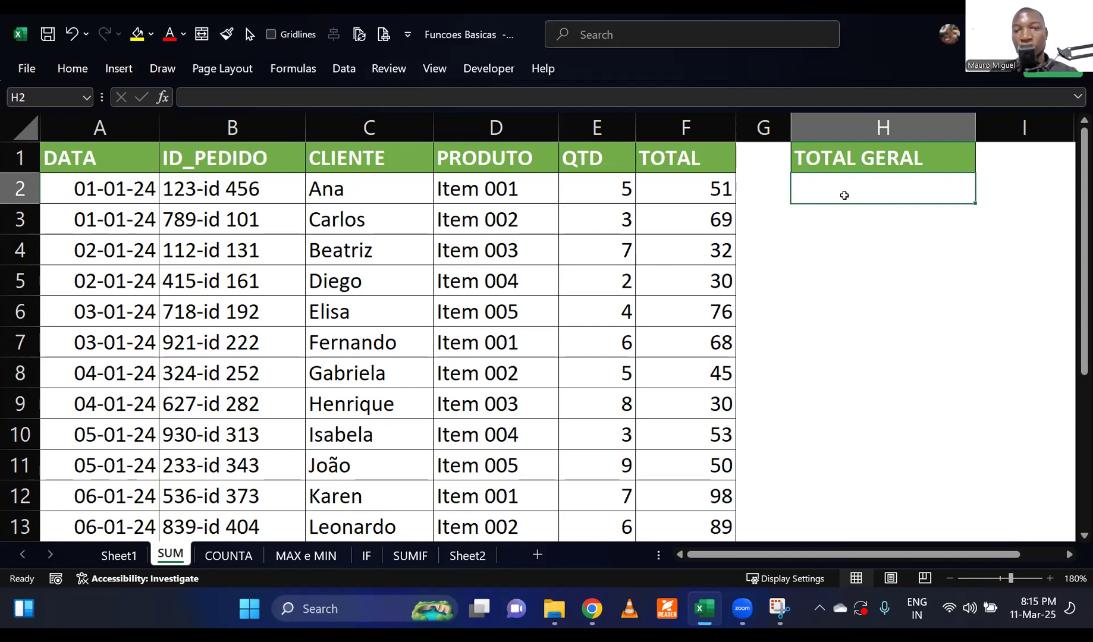
# Calculate the grand total in H2 under TOTAL GERAL with the formula =SUM(F2:F21).
pyautogui.write('=SUM')
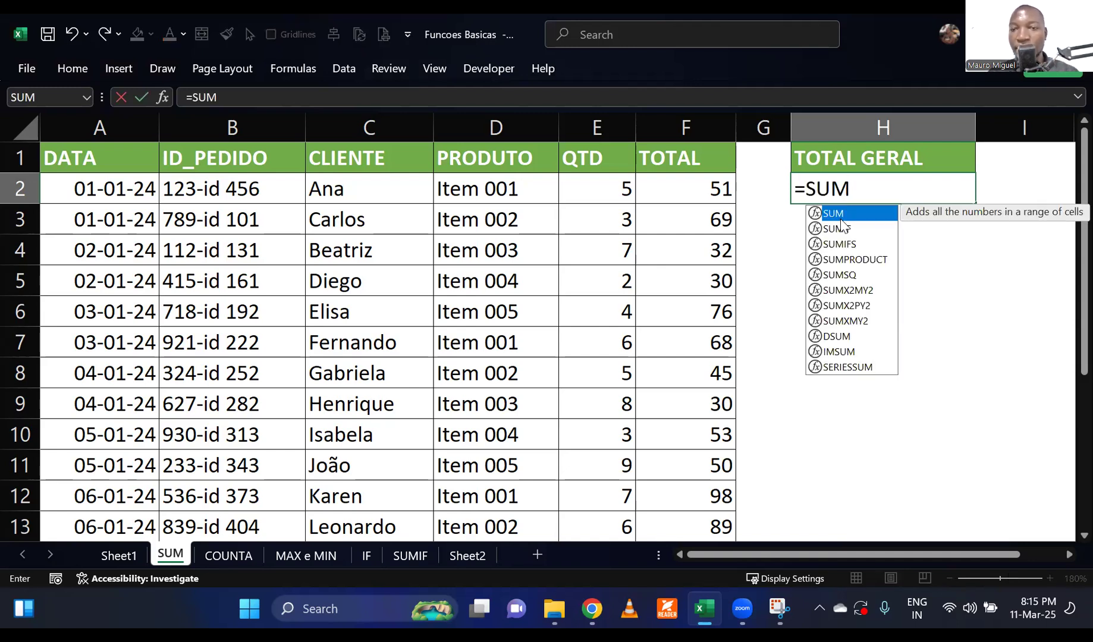
pyautogui.doubleClick(844, 214)
pyautogui.moveTo(688, 192); pyautogui.dragTo(688, 476)
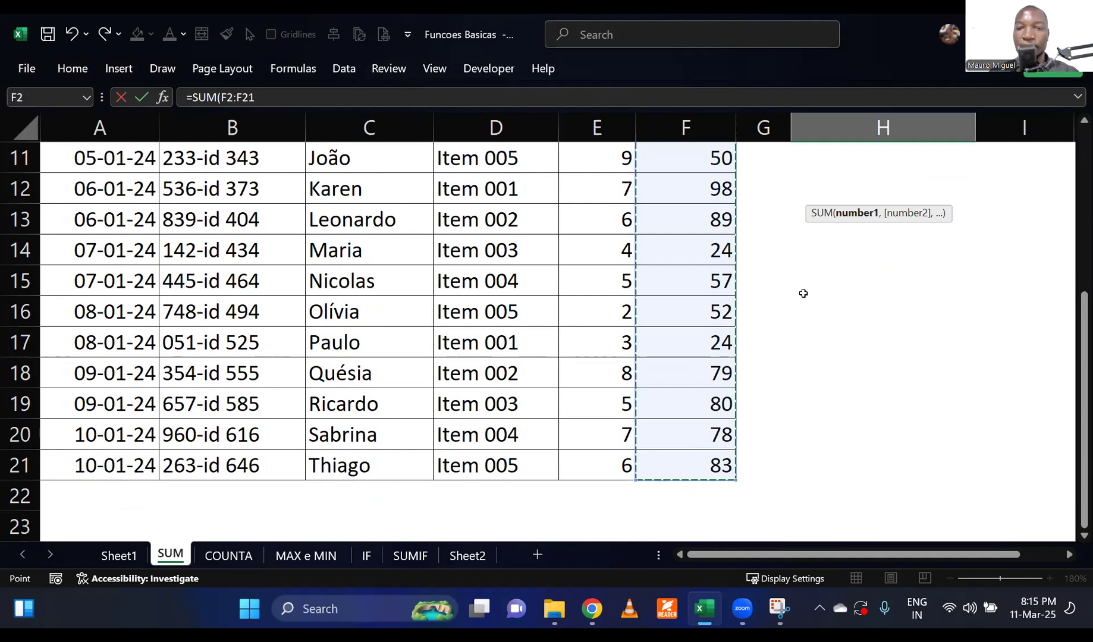
pyautogui.scroll(3, 804, 292)
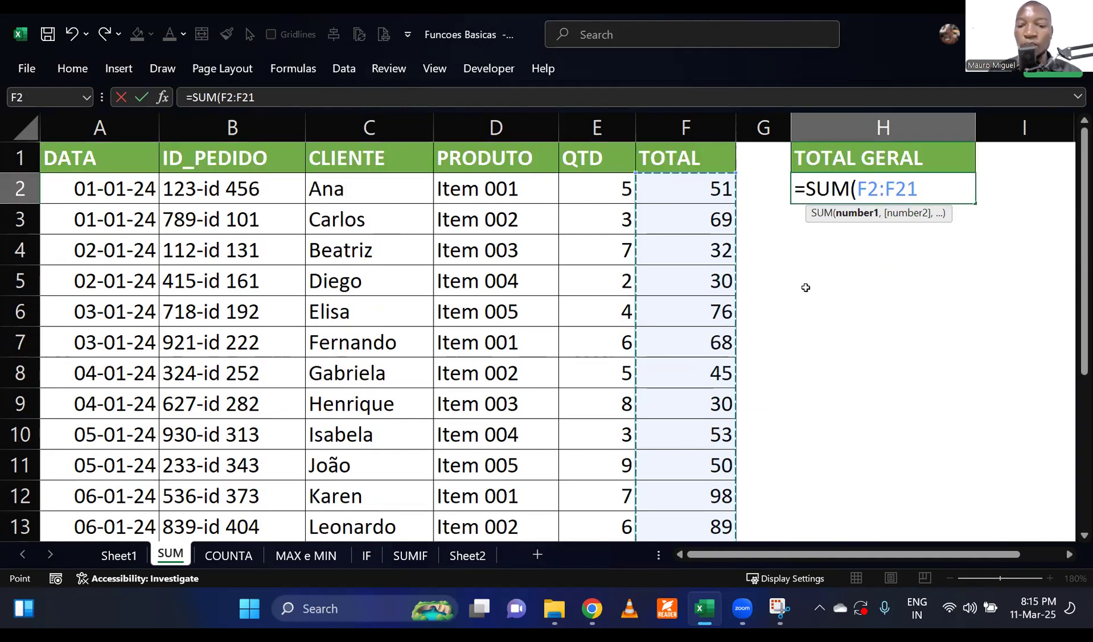
pyautogui.write(')')
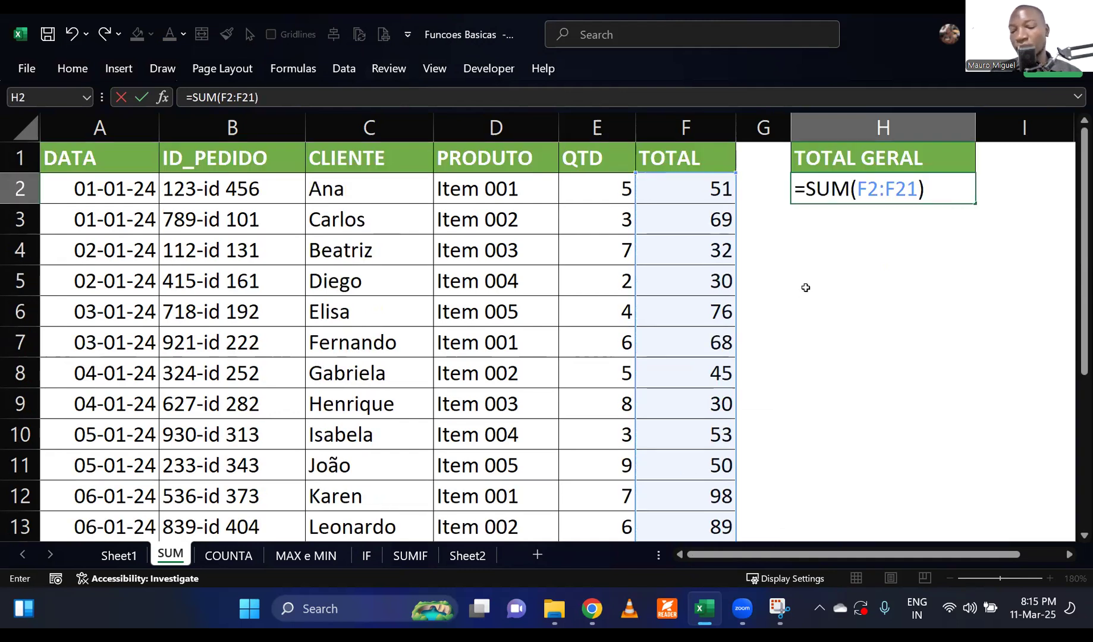
pyautogui.press('Return')
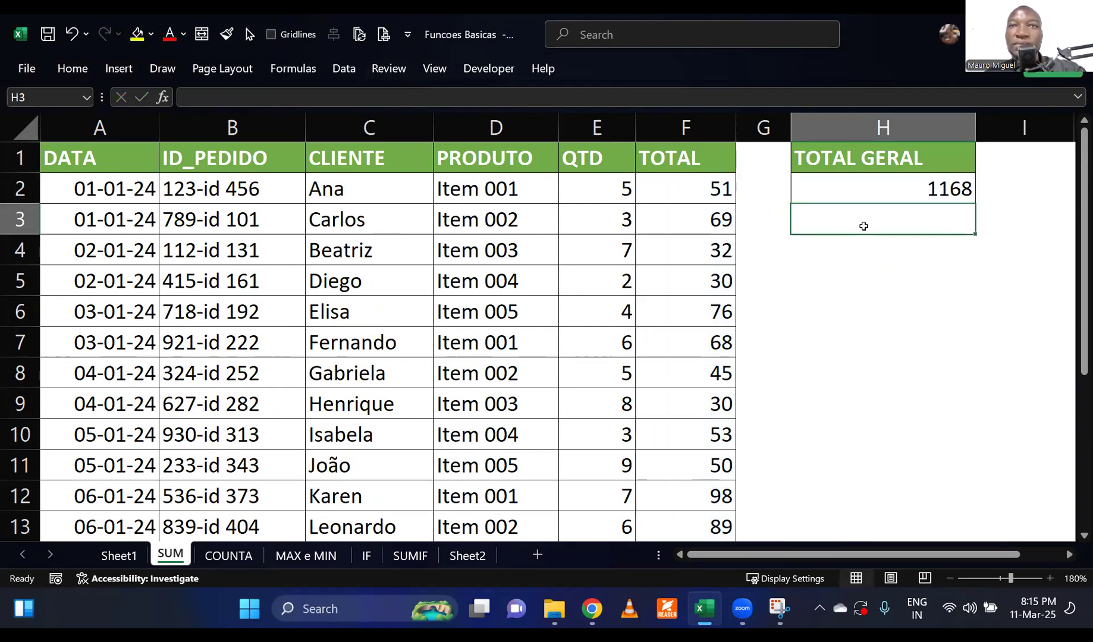
pyautogui.click(905, 188)
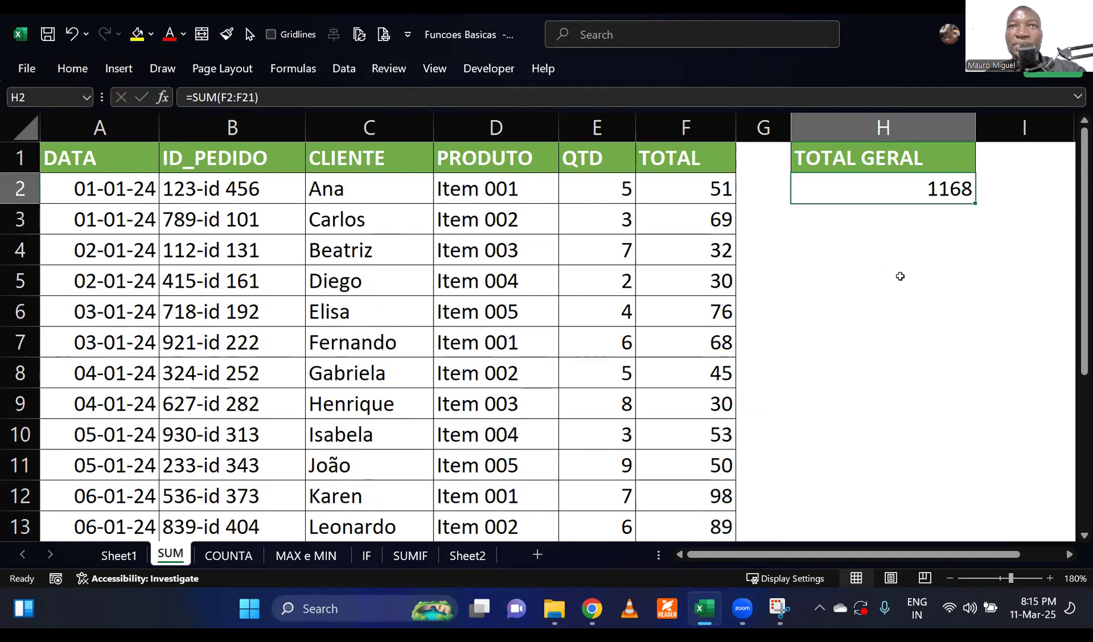
pyautogui.click(900, 276)
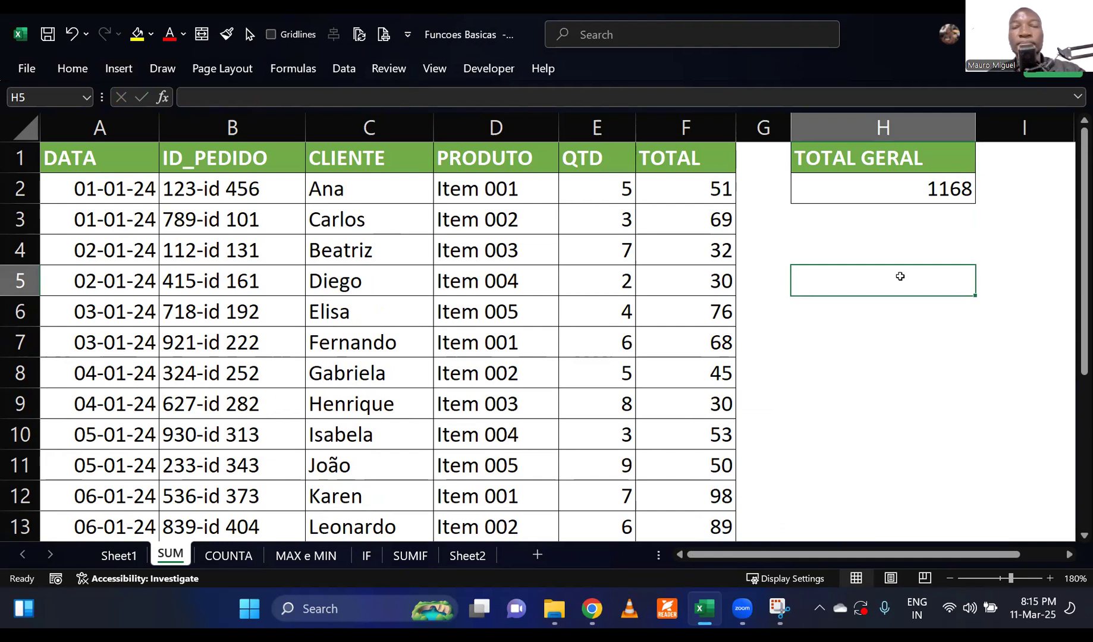
# Note the function's English and Portuguese names below the total, entering SUM in H4 and SOMA in H5.
pyautogui.click(850, 238)
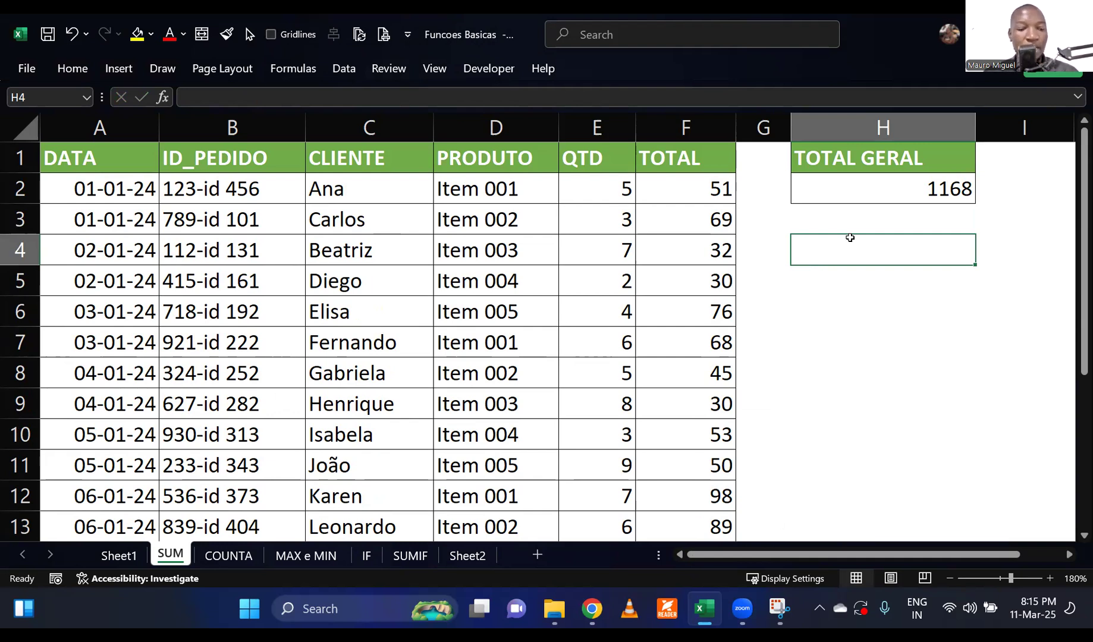
pyautogui.write('SUM')
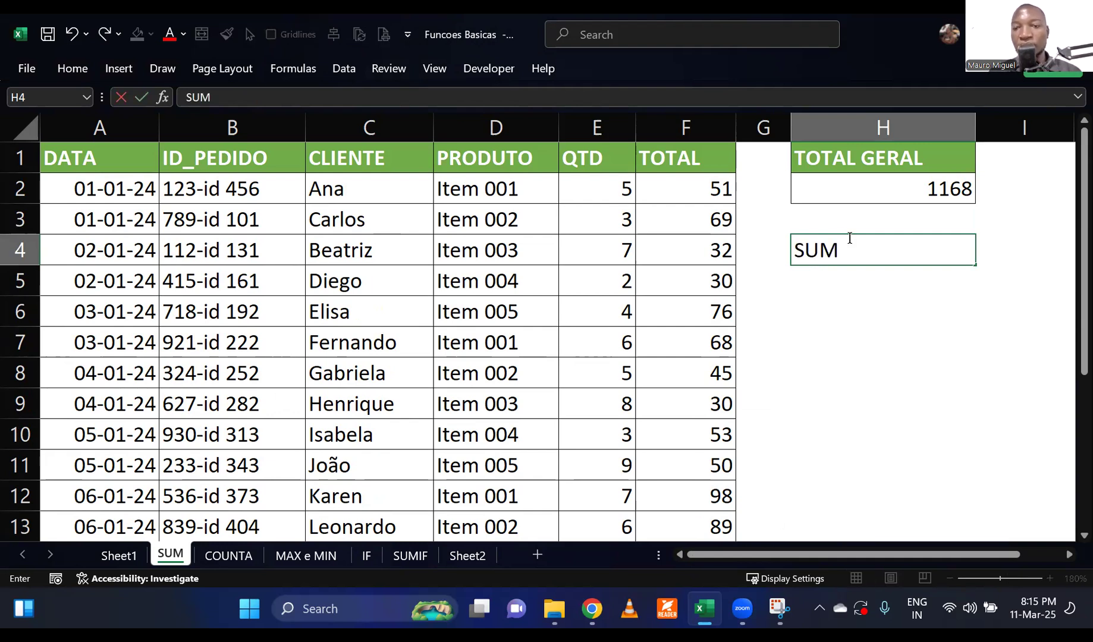
pyautogui.press('Return')
pyautogui.write('SOMA')
pyautogui.press('Return')
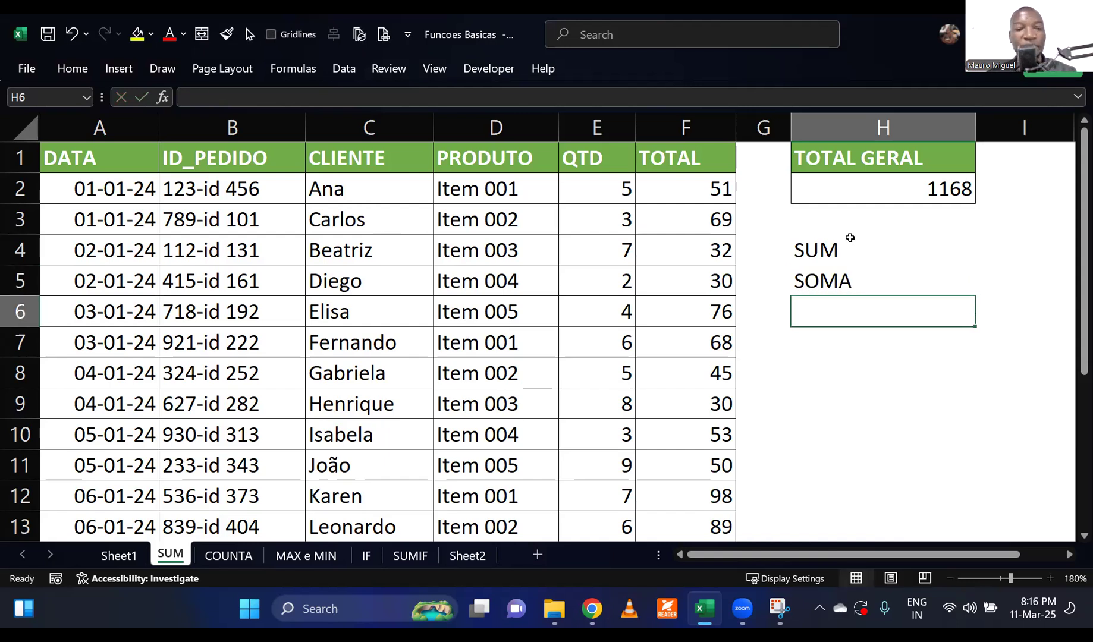
# Examine the order table on the COUNTA sheet, checking the count of the ID_PEDIDO entries in B2:B21.
pyautogui.click(233, 562)
pyautogui.click(822, 298)
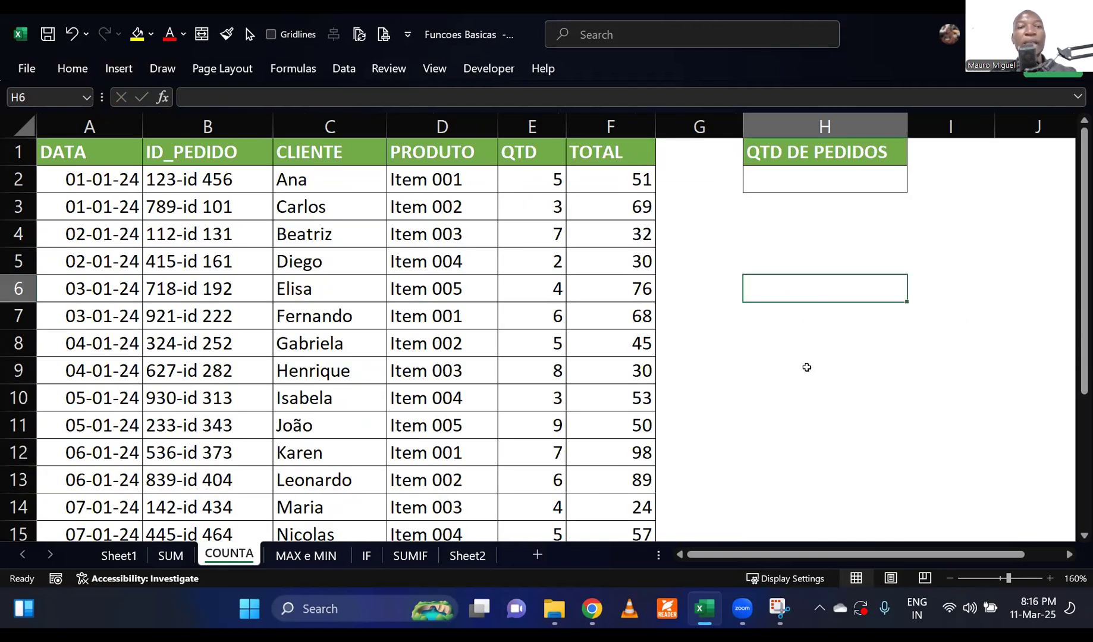
pyautogui.click(806, 368)
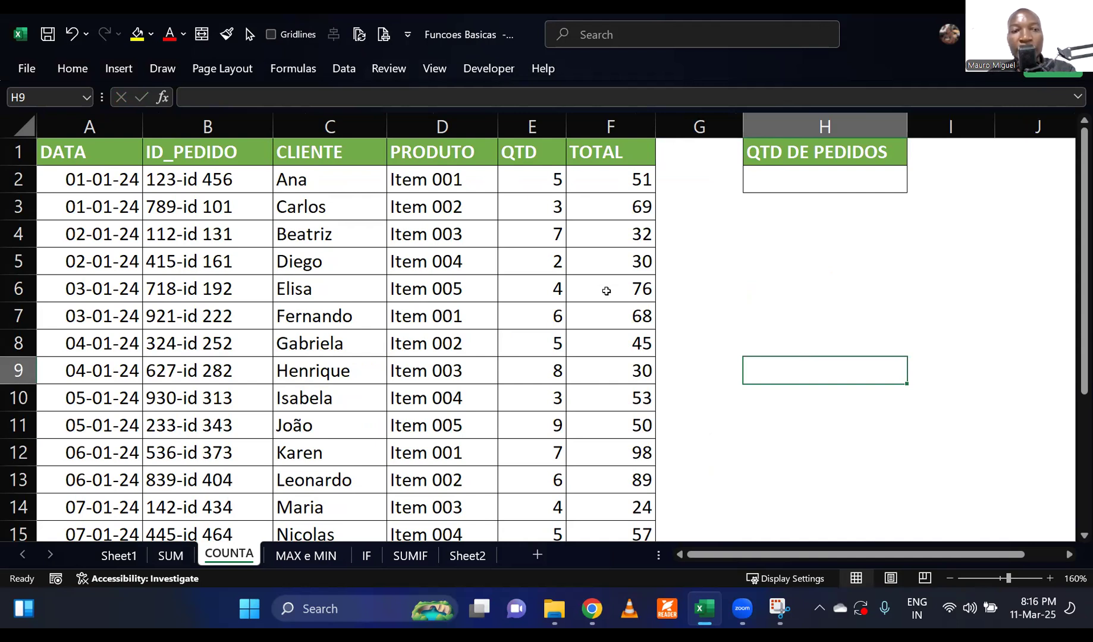
pyautogui.click(795, 178)
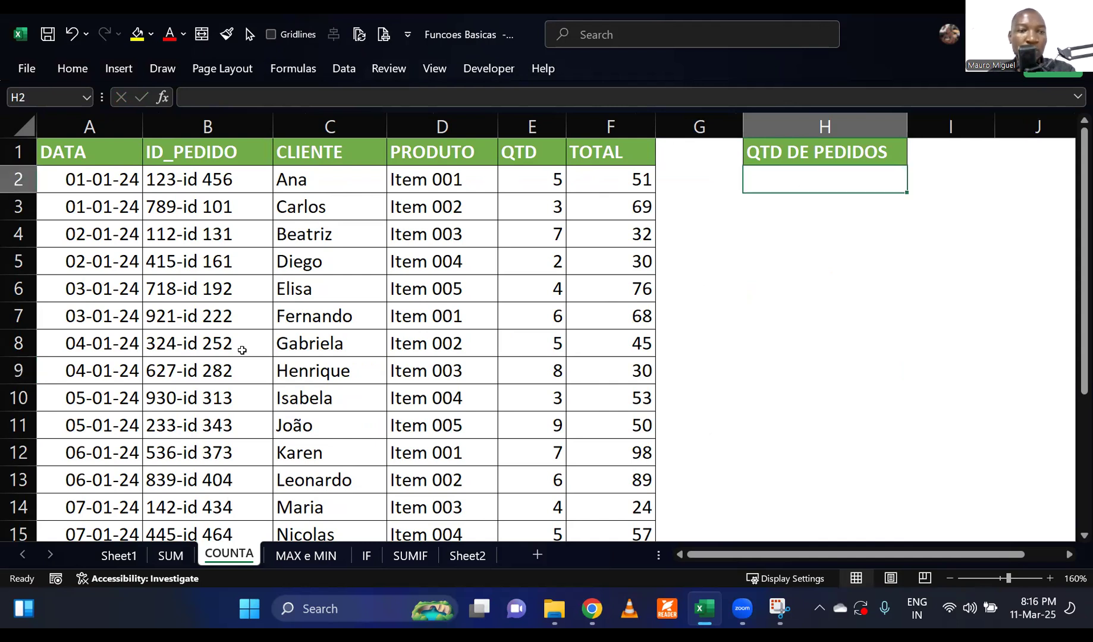
pyautogui.click(217, 156)
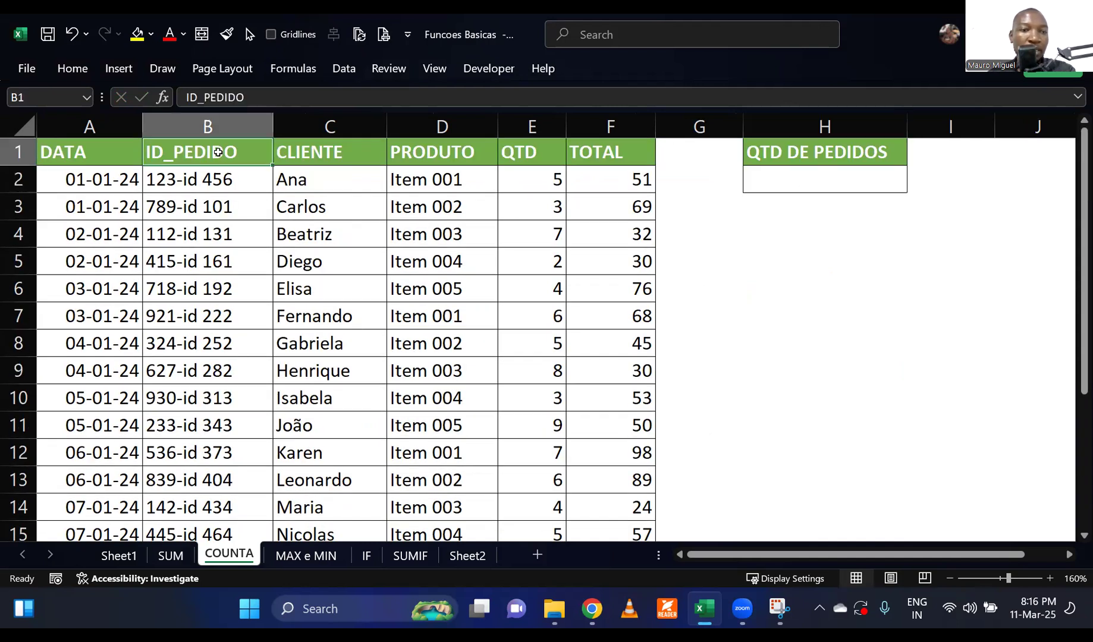
pyautogui.click(167, 189)
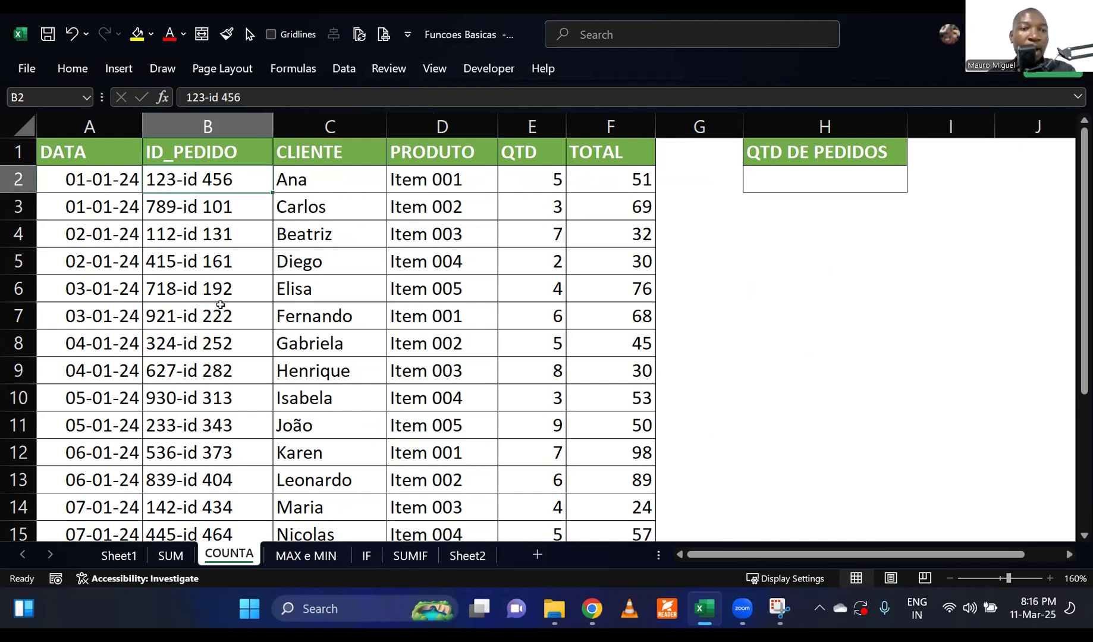
pyautogui.click(816, 335)
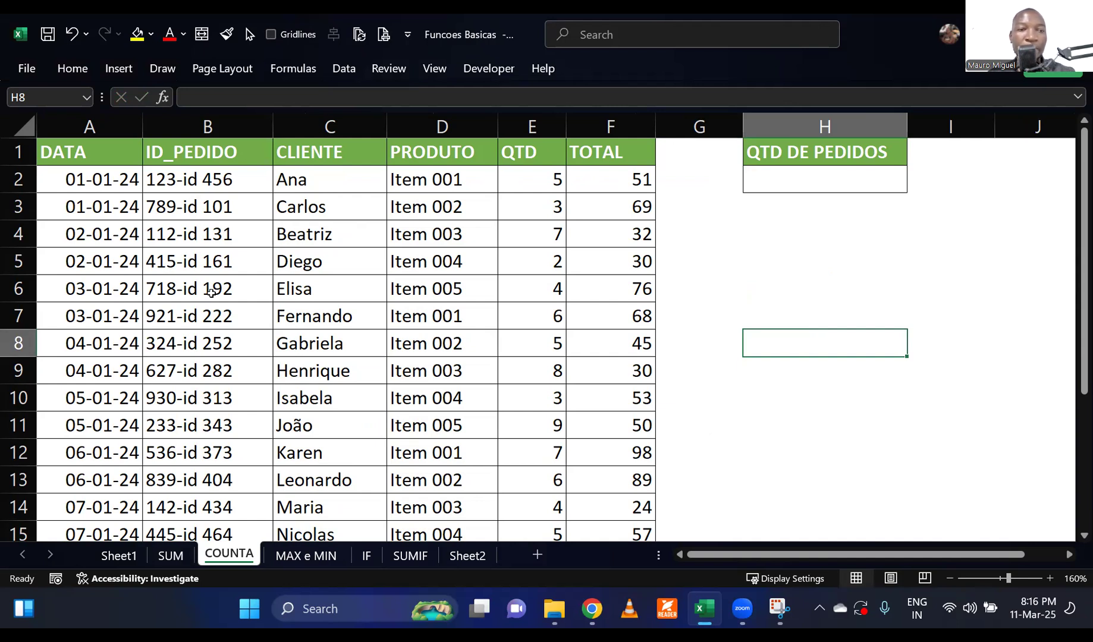
pyautogui.moveTo(206, 179); pyautogui.dragTo(215, 480)
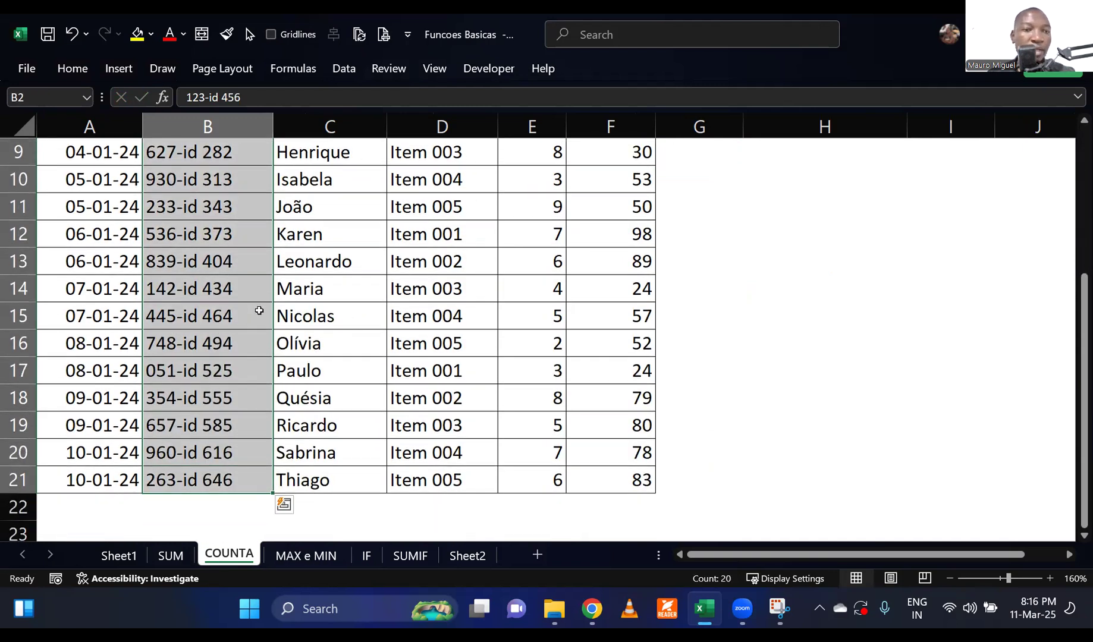
pyautogui.scroll(3, 261, 309)
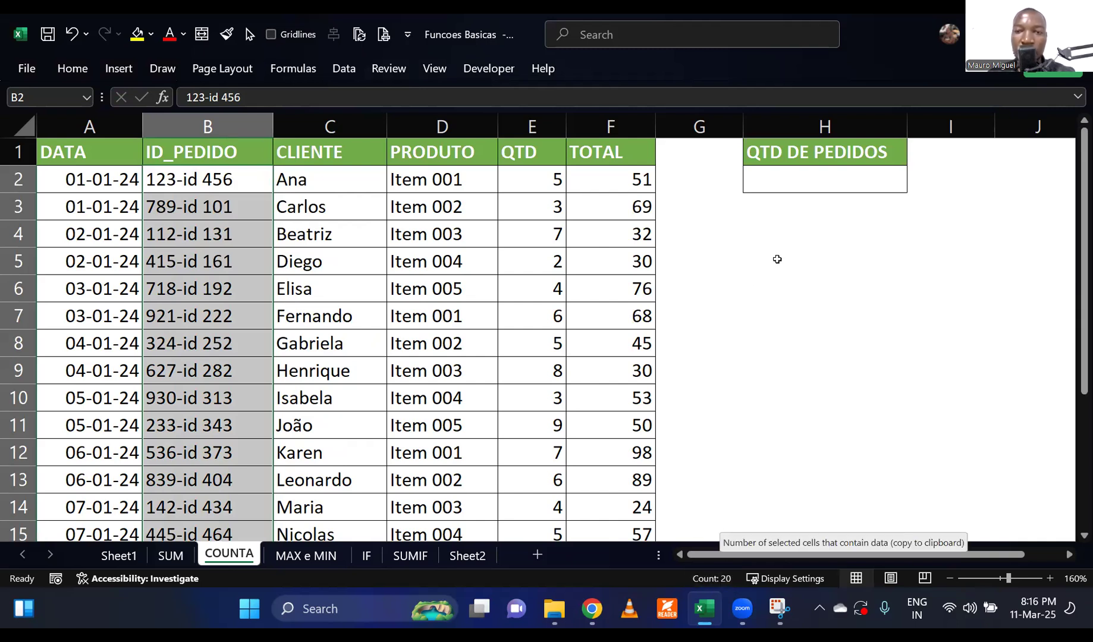
# Enter the order count 20 as a fixed number in H2 under QTD DE PEDIDOS.
pyautogui.click(801, 183)
pyautogui.write('20')
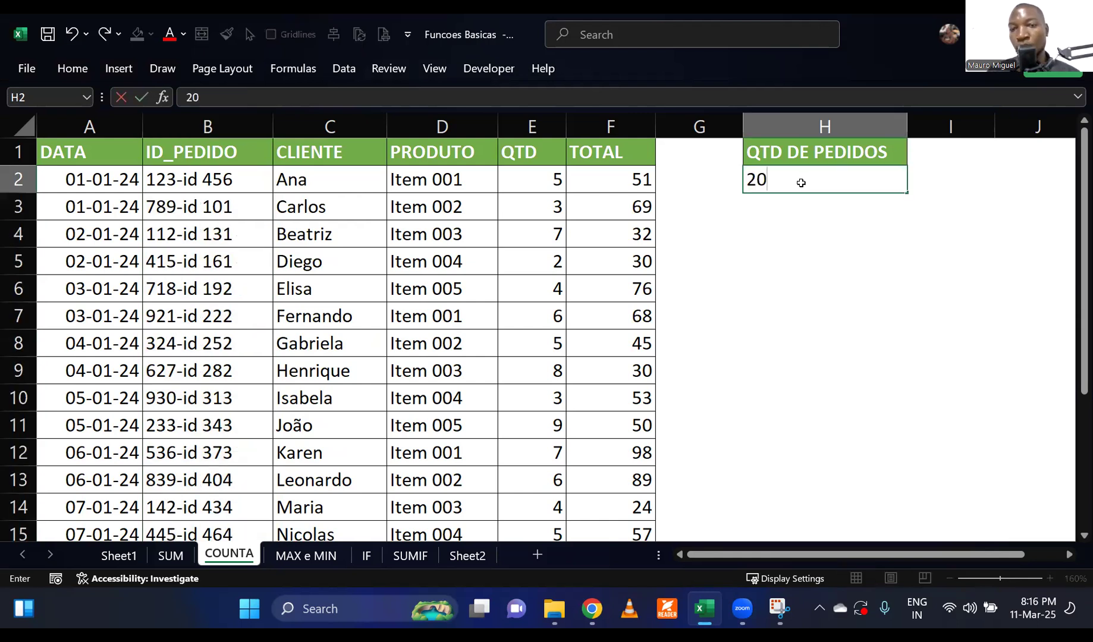
pyautogui.press('Return')
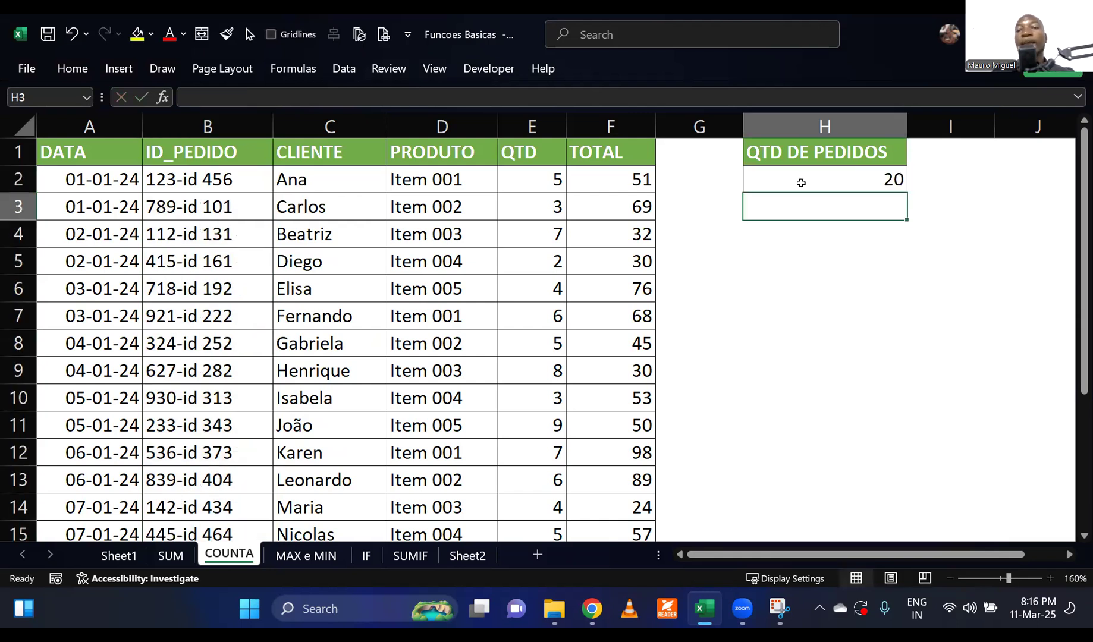
pyautogui.click(801, 183)
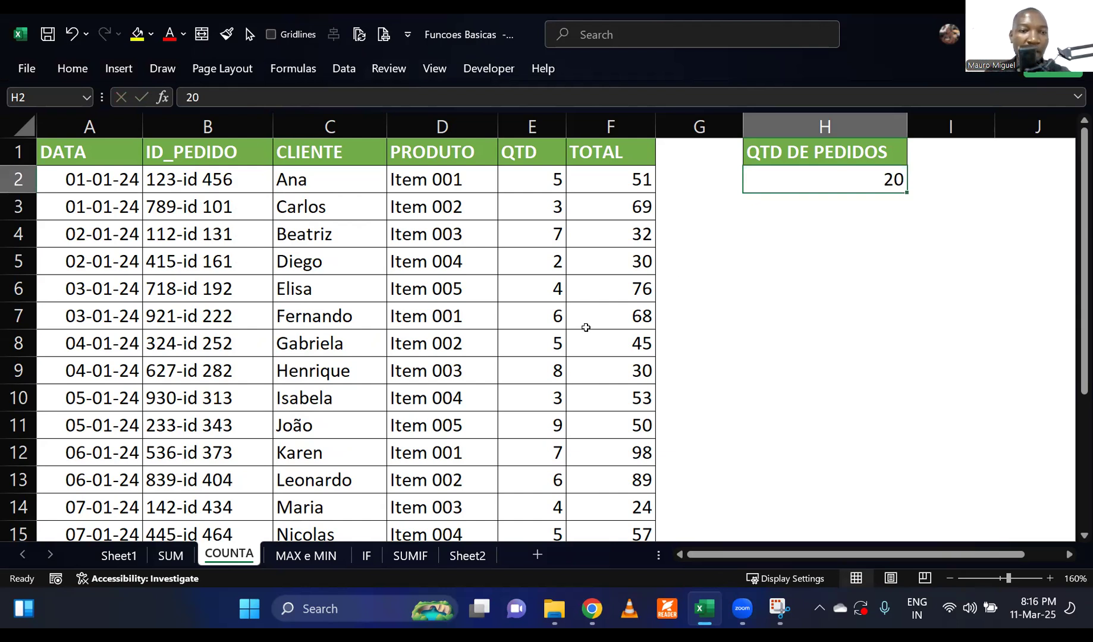
# Delete rows 16 to 21 of the order table and check the fixed count in H2 against the shortened table.
pyautogui.scroll(-2, 377, 409)
pyautogui.scroll(-1, 369, 413)
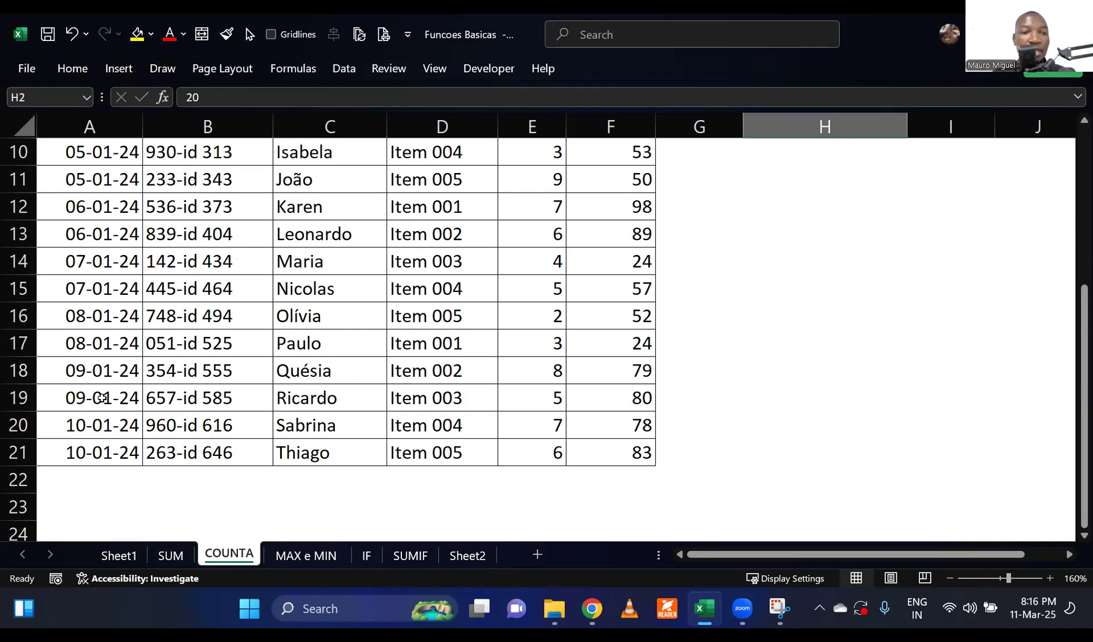
pyautogui.moveTo(17, 317); pyautogui.dragTo(18, 453)
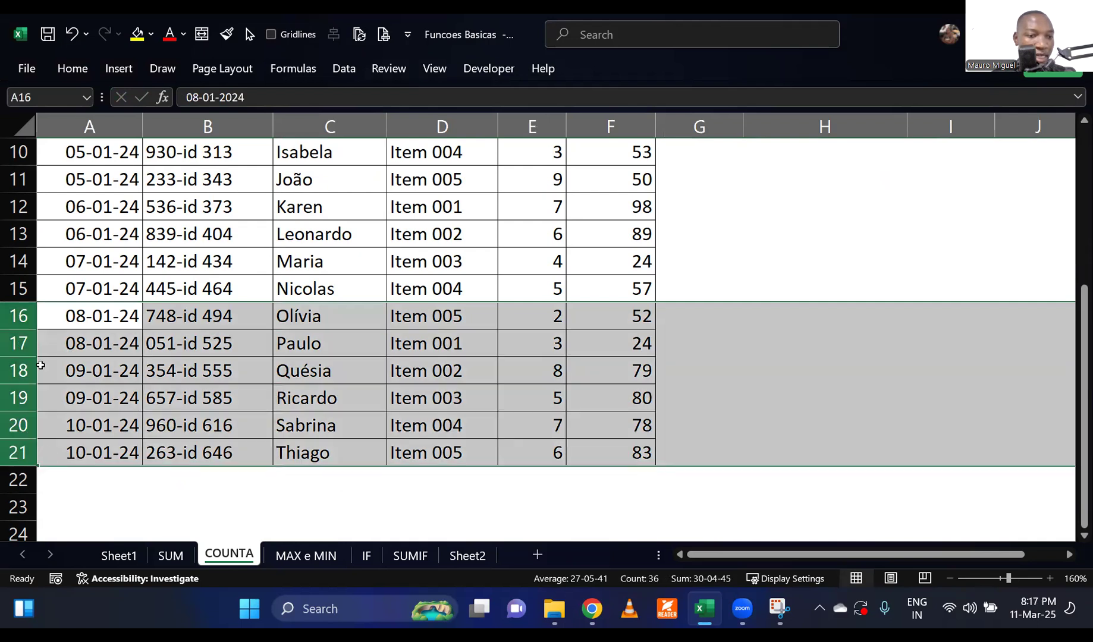
pyautogui.rightClick(21, 325)
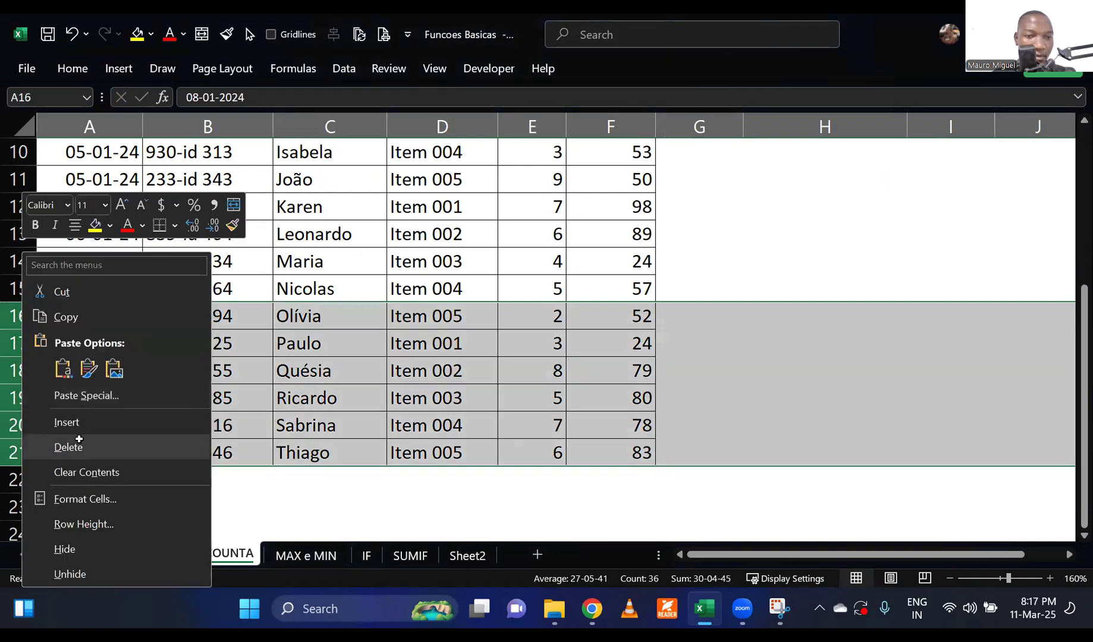
pyautogui.click(79, 440)
pyautogui.click(169, 346)
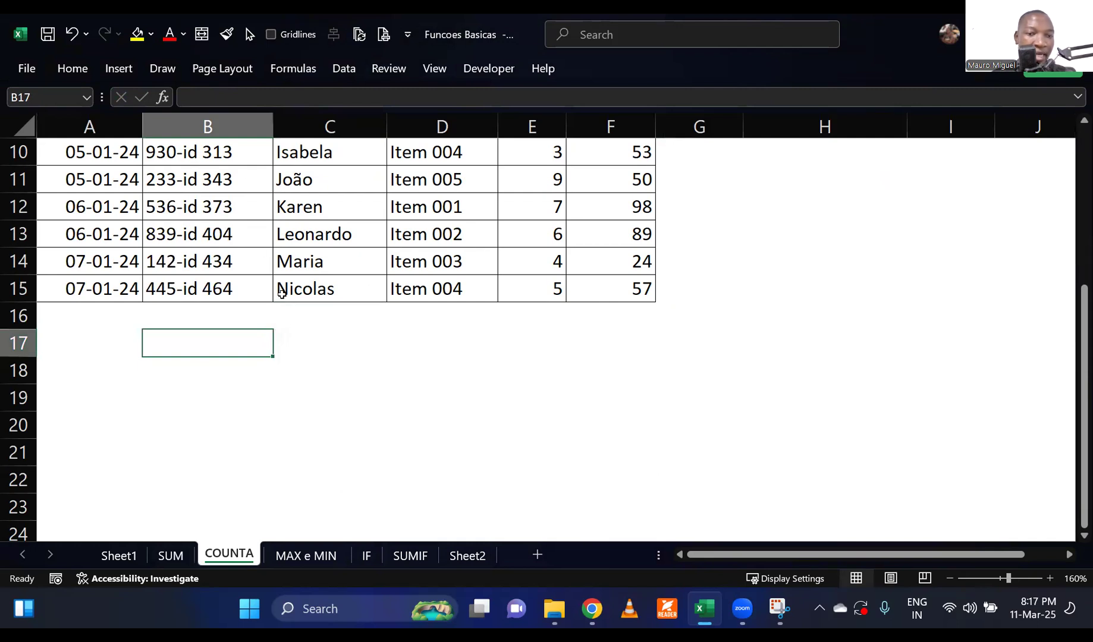
pyautogui.scroll(3, 423, 340)
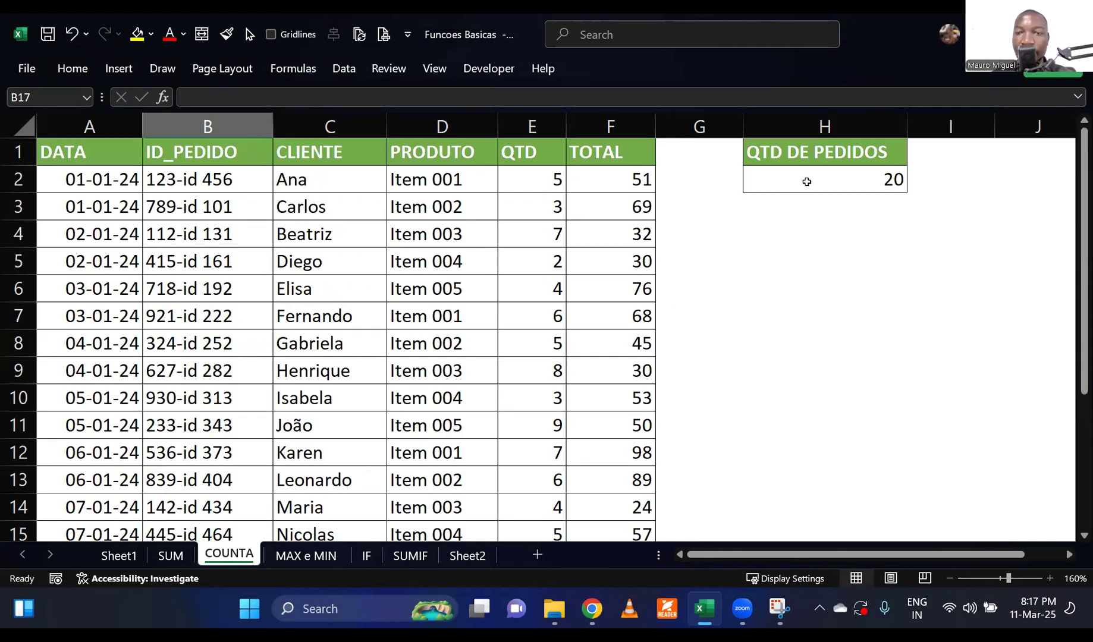
pyautogui.click(807, 180)
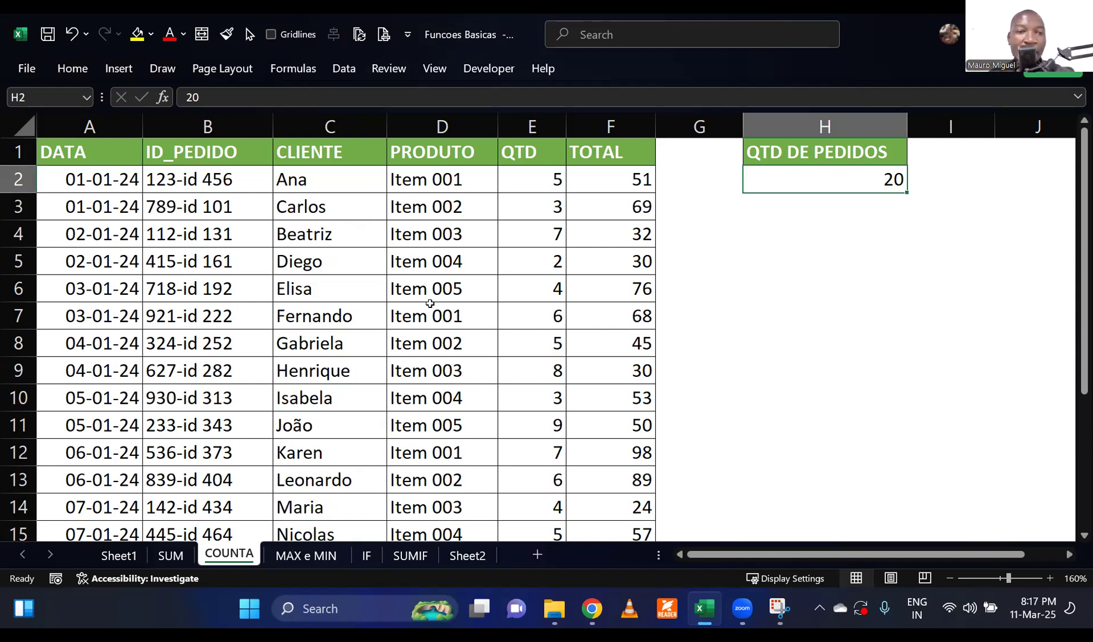
# Undo the deletion of the last six order rows and check the end of the table.
pyautogui.scroll(-2, 367, 386)
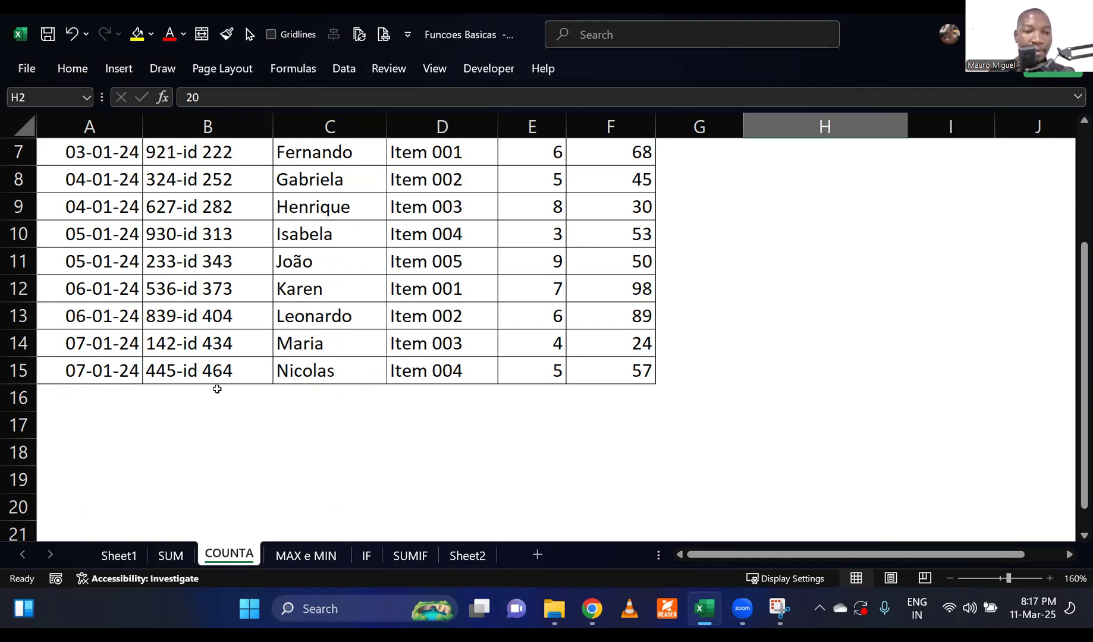
pyautogui.hotkey('ctrl', 'z')
pyautogui.scroll(1, 342, 494)
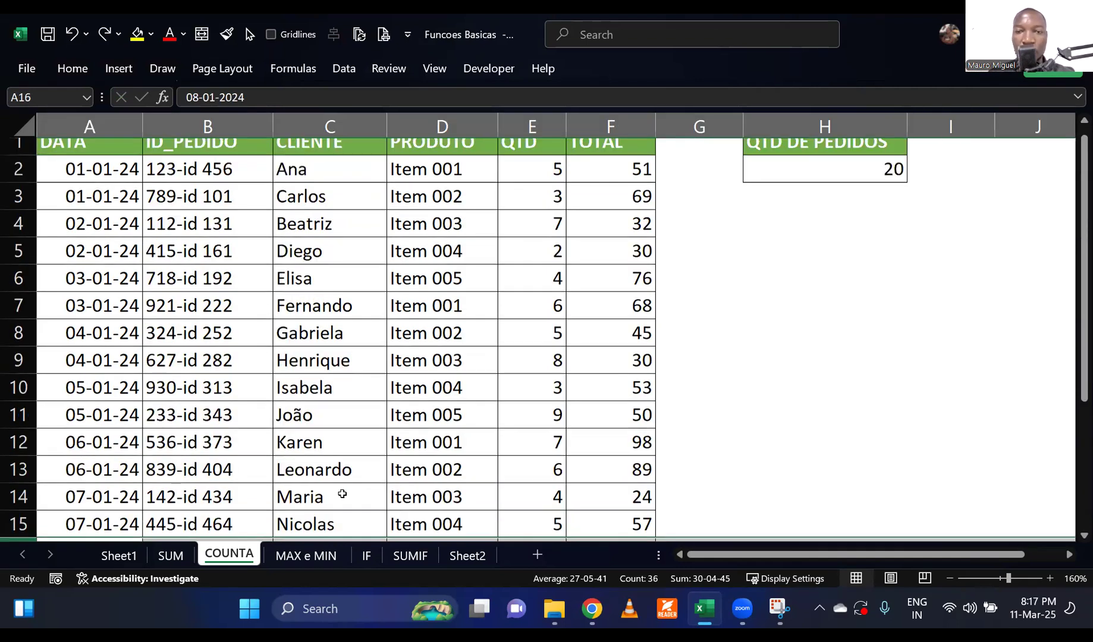
pyautogui.scroll(-4, 343, 494)
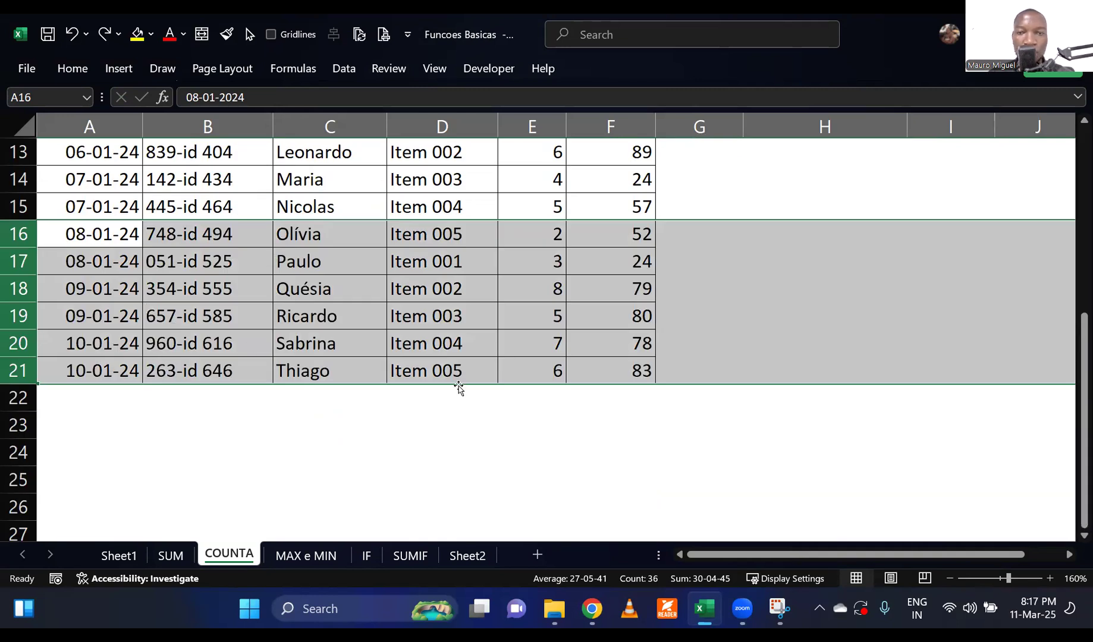
# Clear the manually entered order count from H2.
pyautogui.scroll(4, 459, 388)
pyautogui.click(813, 189)
pyautogui.press('Delete')
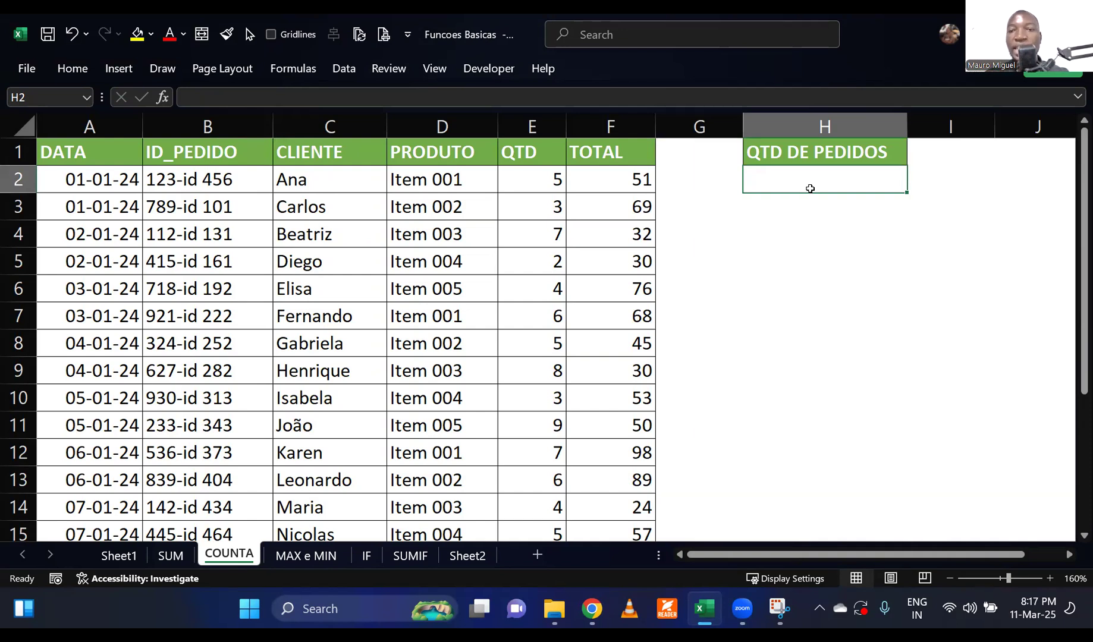
# List the function names in English and Portuguese: COUNT in H4 with CONTAR in I4, and COUNTA in H5 with CONT.VAL in I5.
pyautogui.click(785, 239)
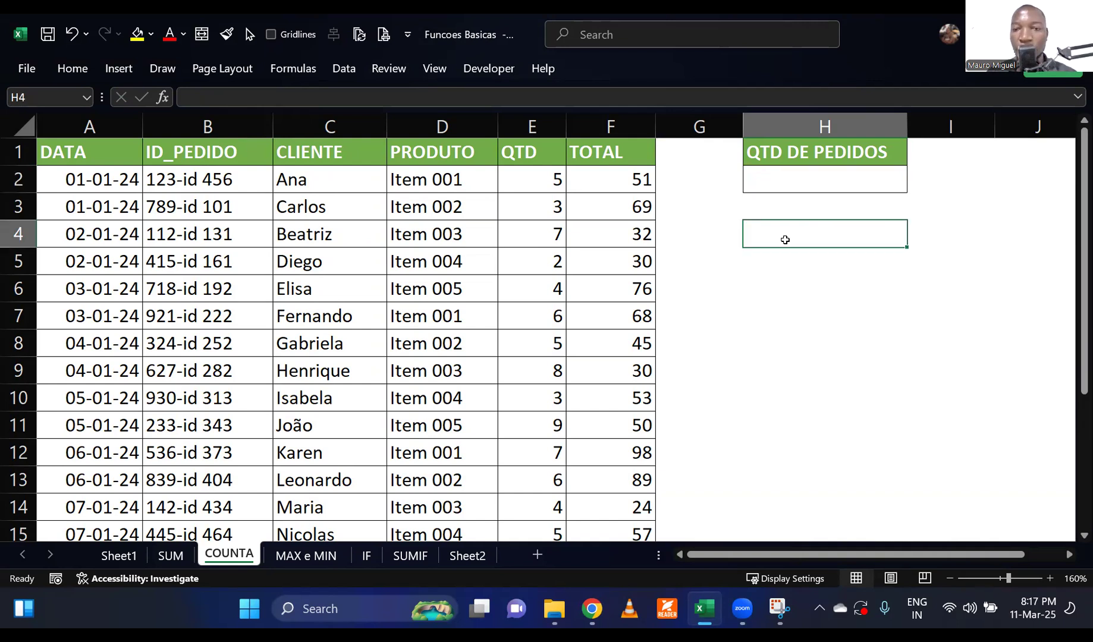
pyautogui.write('COUNT')
pyautogui.press('Tab')
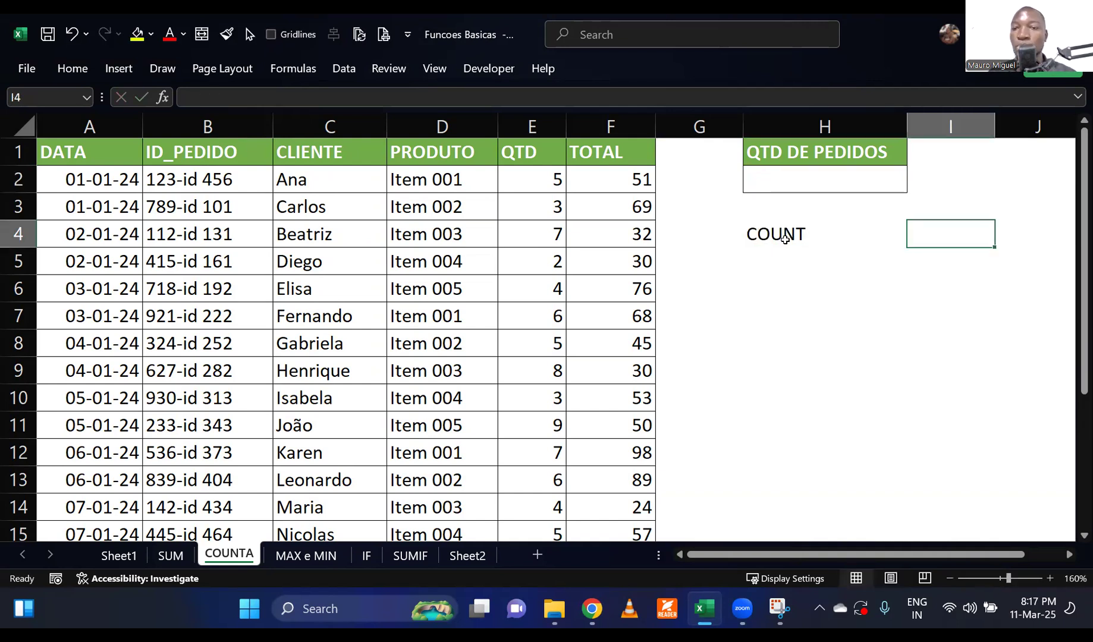
pyautogui.write('CONTAR')
pyautogui.press('Return')
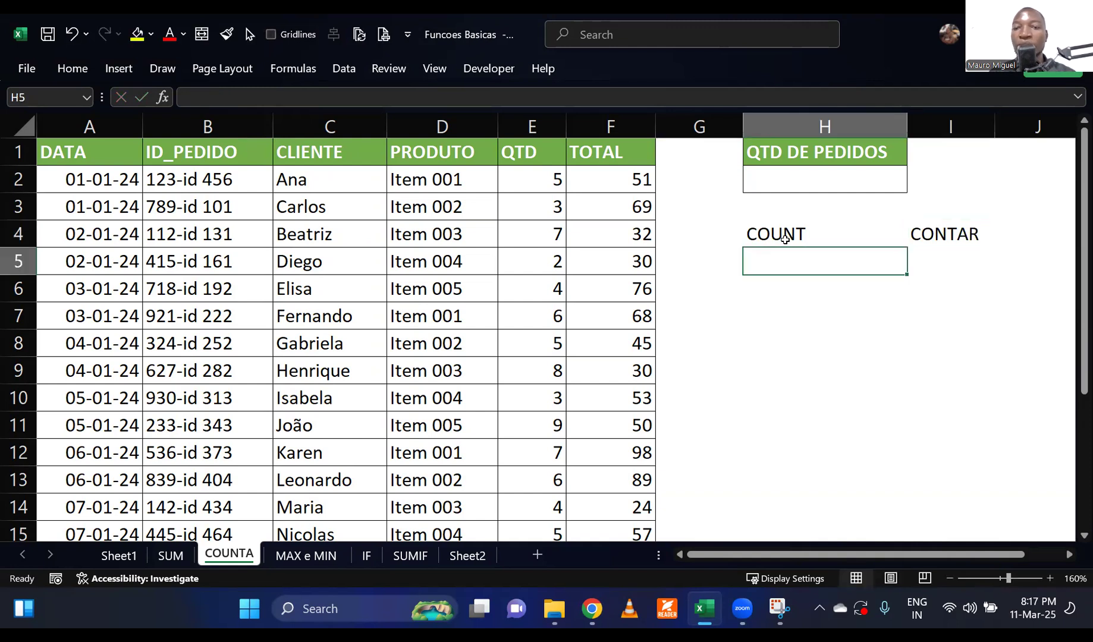
pyautogui.write('COUNTA')
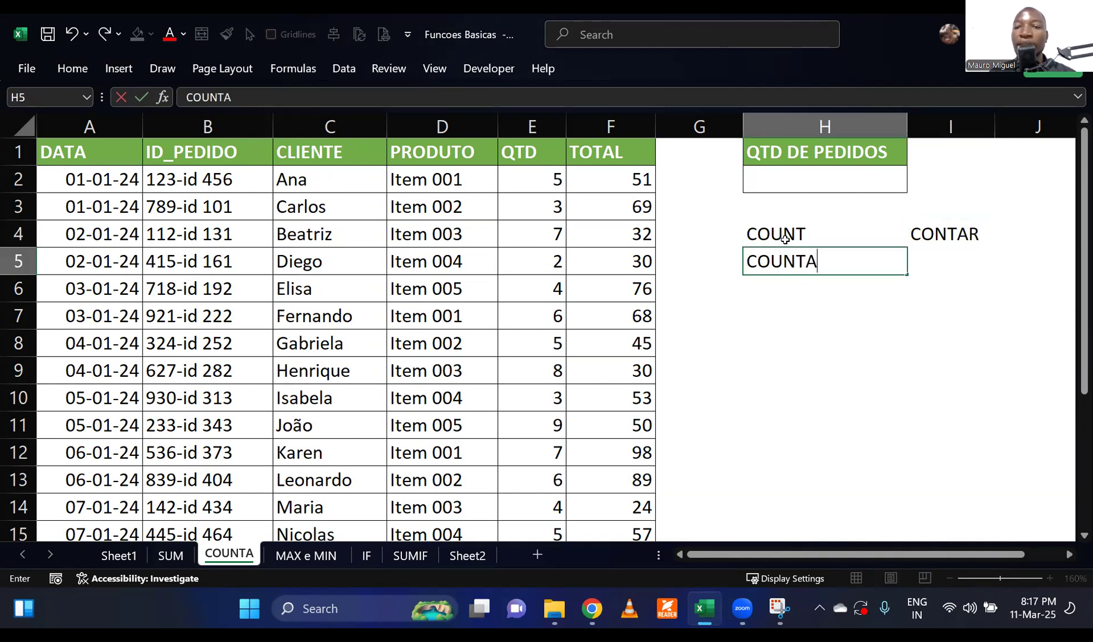
pyautogui.press('Tab')
pyautogui.write('CONT.VA')
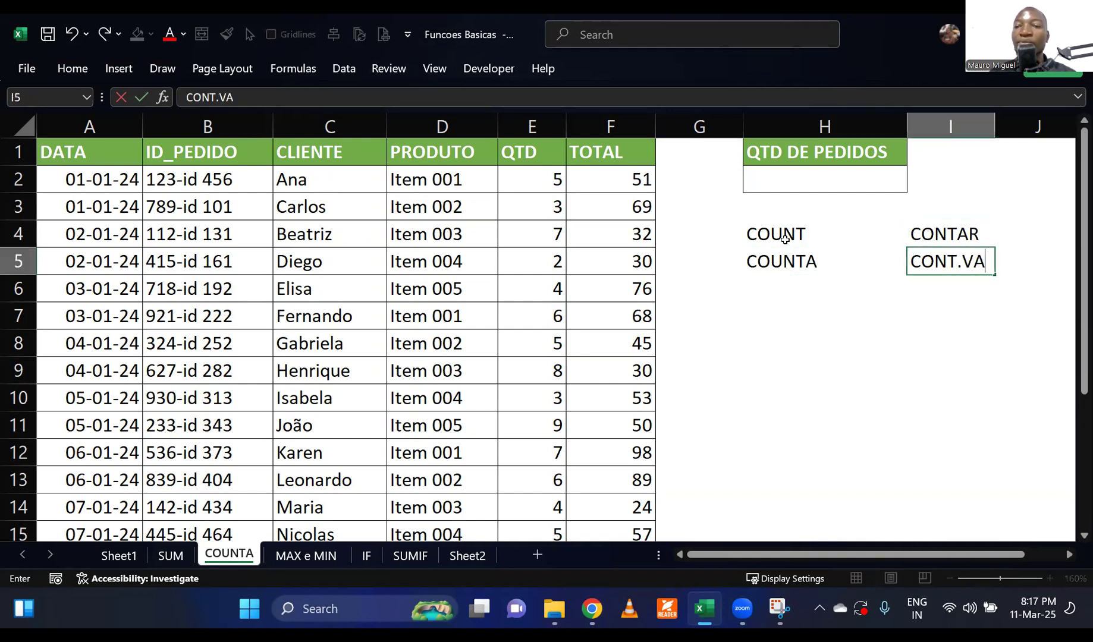
pyautogui.write('L')
pyautogui.press('Return')
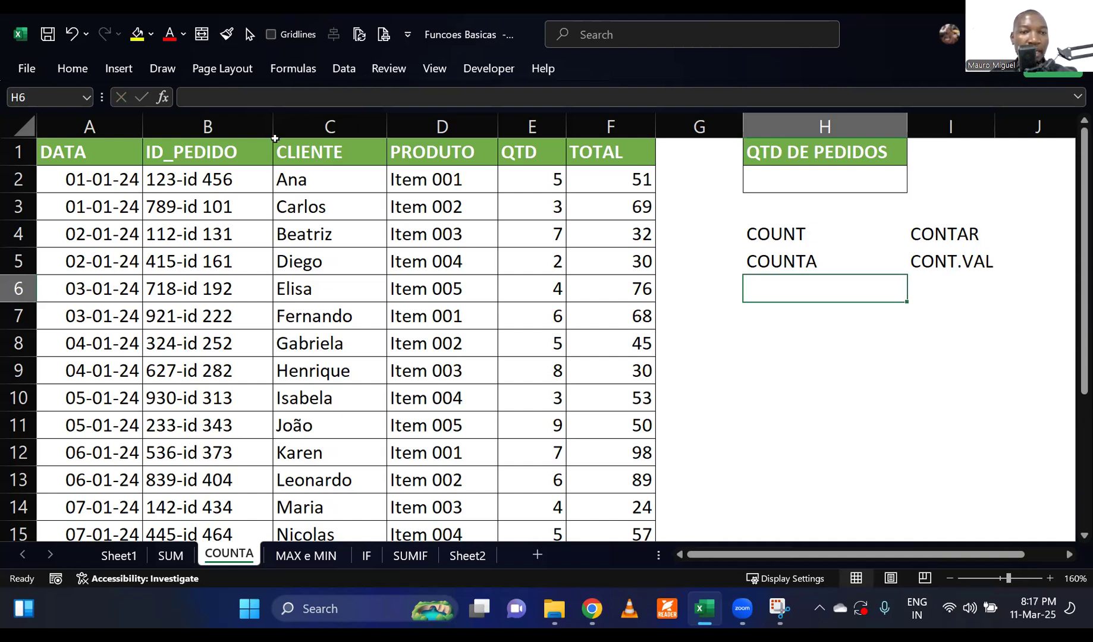
# Narrow columns B to F of the order table so they fit their contents closely.
pyautogui.moveTo(273, 127); pyautogui.dragTo(243, 127)
pyautogui.moveTo(353, 129); pyautogui.dragTo(336, 128)
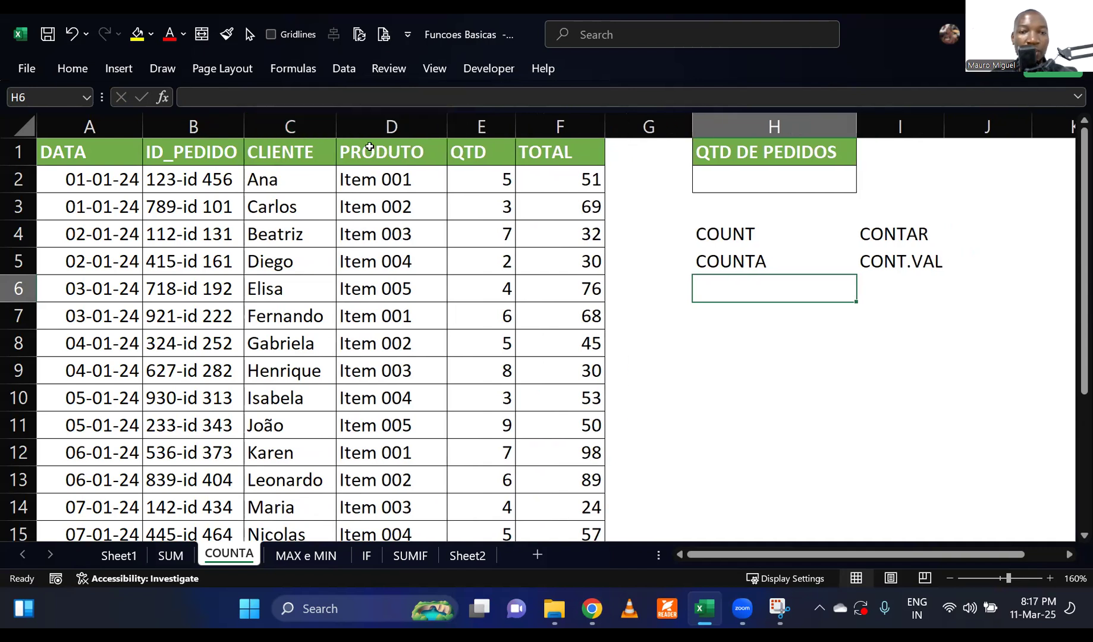
pyautogui.moveTo(441, 127); pyautogui.dragTo(487, 128)
pyautogui.moveTo(572, 124); pyautogui.dragTo(555, 123)
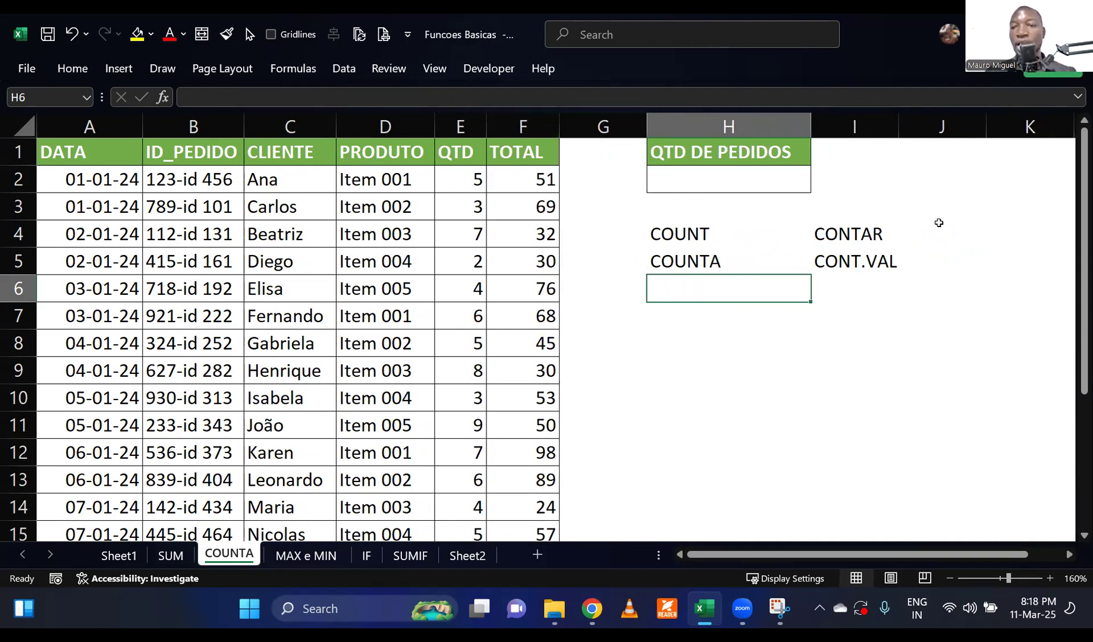
# Describe COUNT in J4 with the note "Conta celulas com dados numericos" and narrow the empty column G.
pyautogui.click(941, 227)
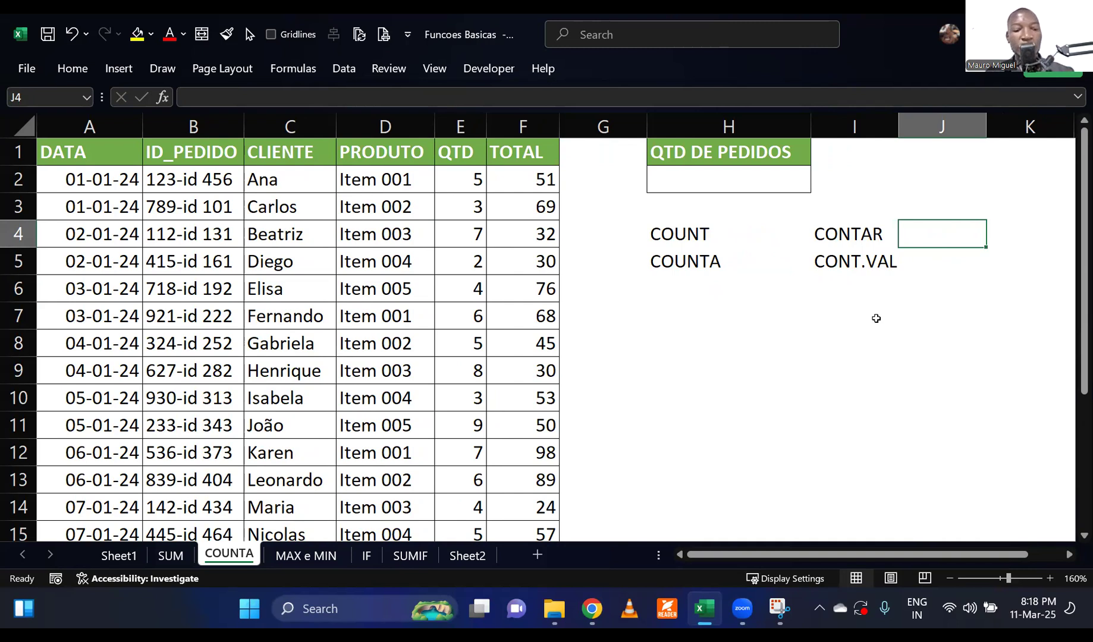
pyautogui.write('Conta celulas com dados numer')
pyautogui.press('BackSpace')
pyautogui.write('rioc')
pyautogui.press('BackSpace')
pyautogui.press('BackSpace')
pyautogui.write('cos')
pyautogui.press('Return')
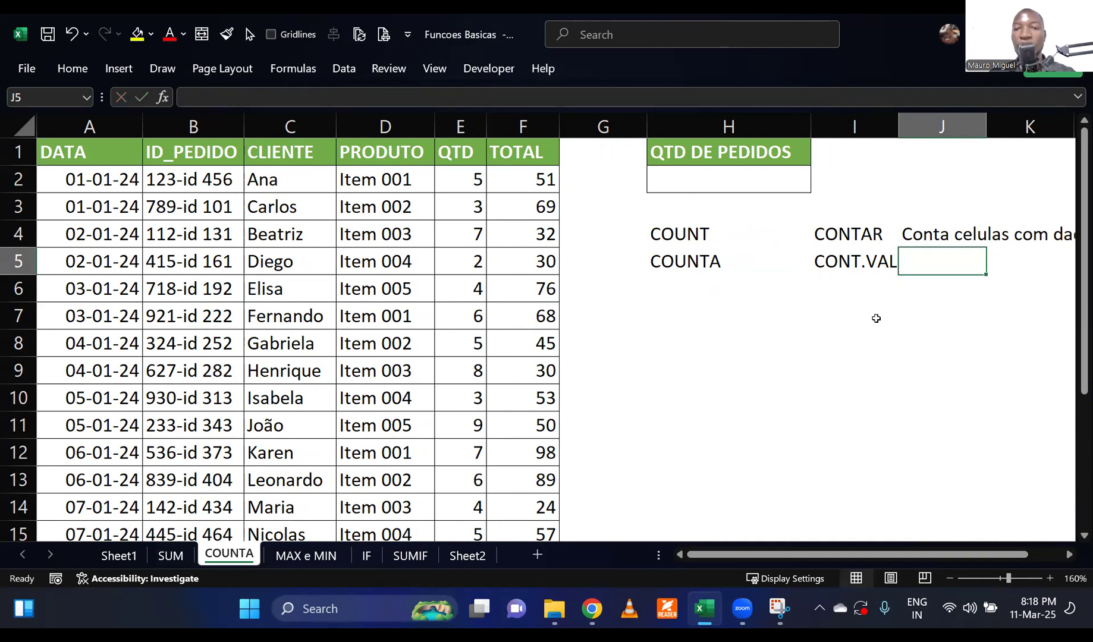
pyautogui.moveTo(647, 126); pyautogui.dragTo(589, 142)
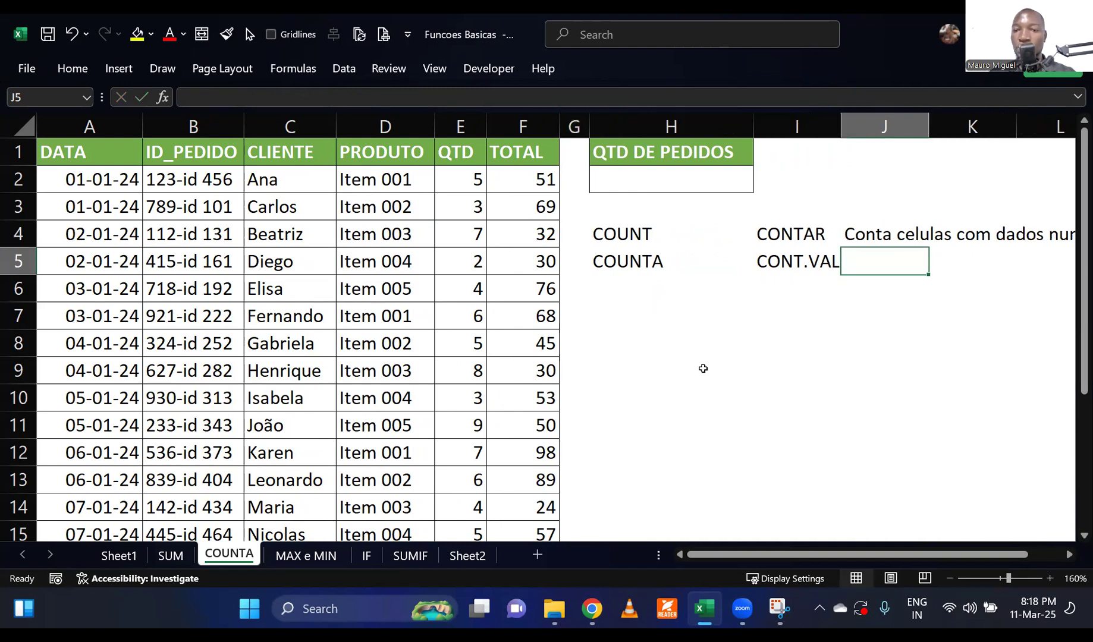
# Try counting the order IDs in B2:B21 with the COUNT function in H2.
pyautogui.click(627, 185)
pyautogui.write('=count')
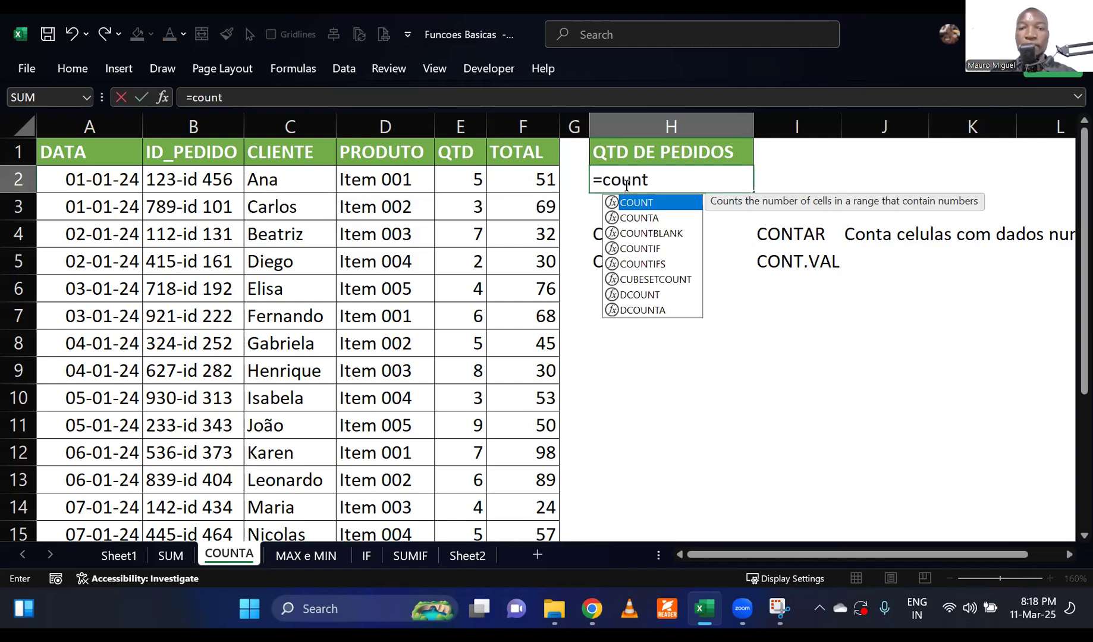
pyautogui.press('Tab')
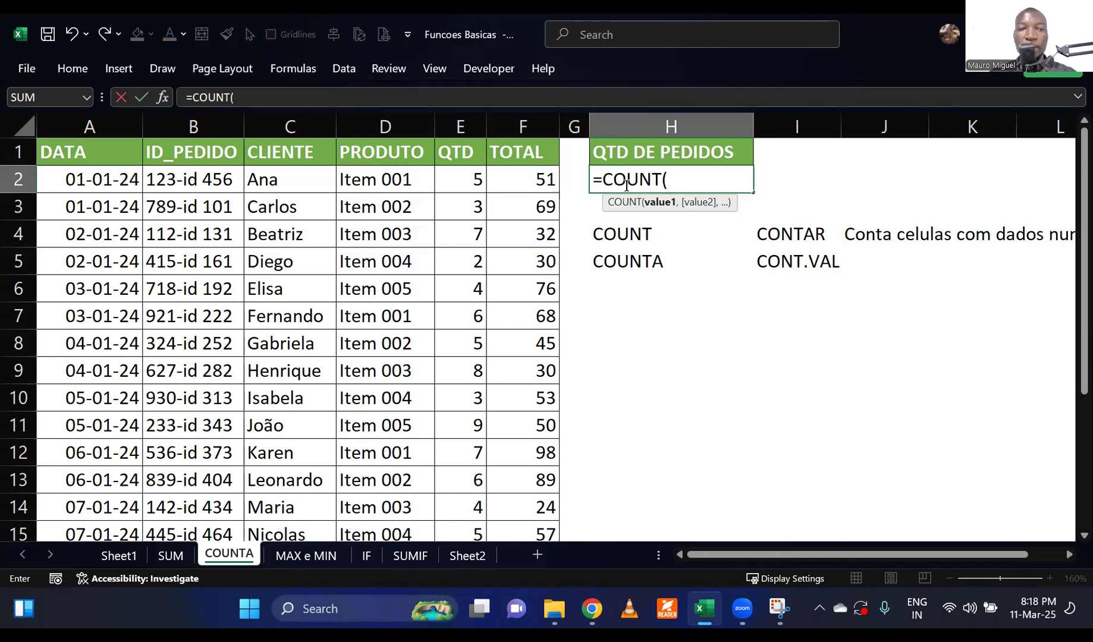
pyautogui.moveTo(200, 183); pyautogui.dragTo(192, 485)
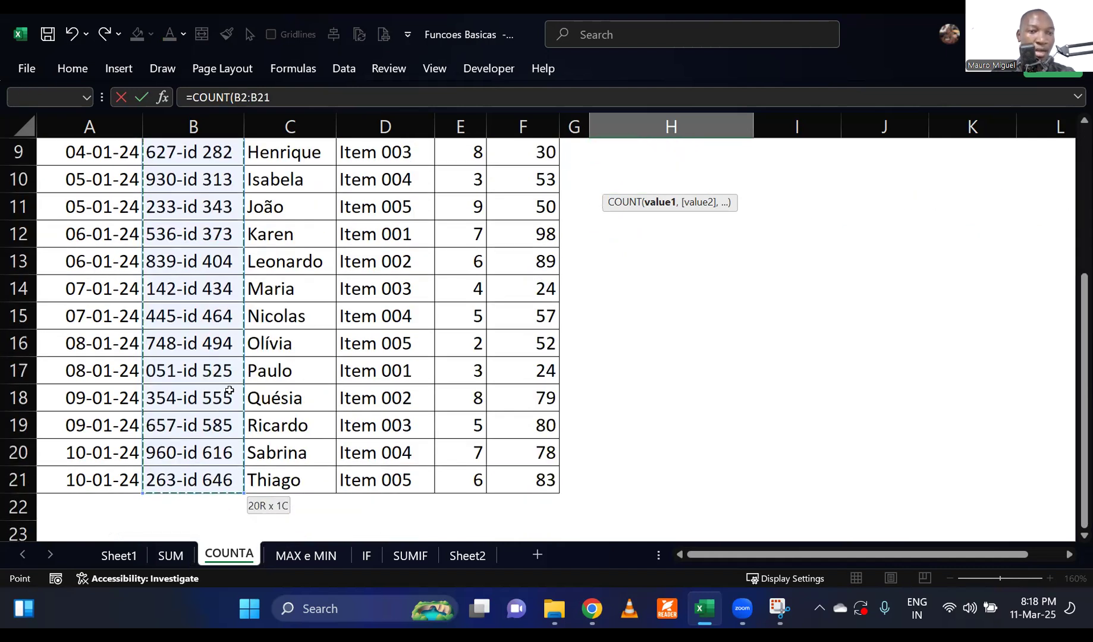
pyautogui.scroll(3, 228, 387)
pyautogui.write(')')
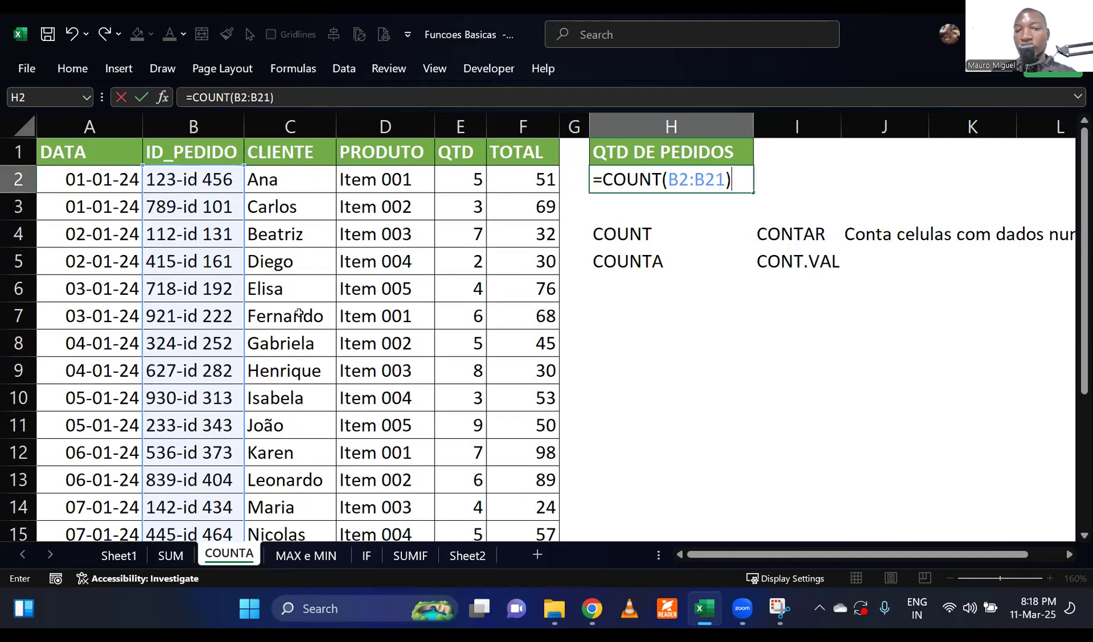
pyautogui.press('Return')
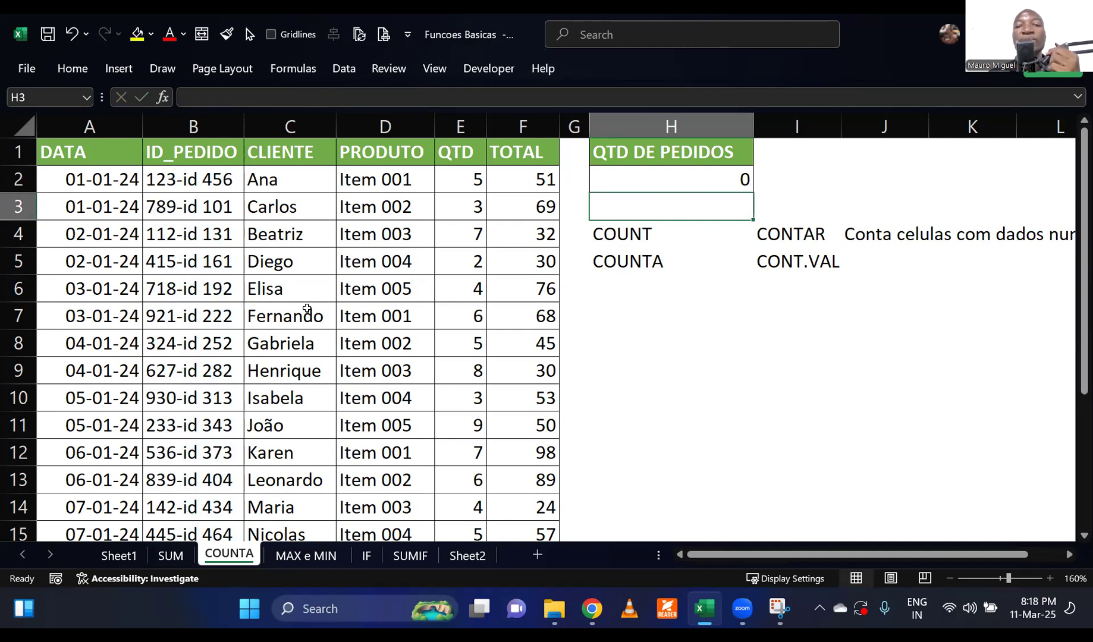
# Compare the COUNT formula in H2 with the order ID format in B2 and the COUNT description in J4.
pyautogui.click(720, 177)
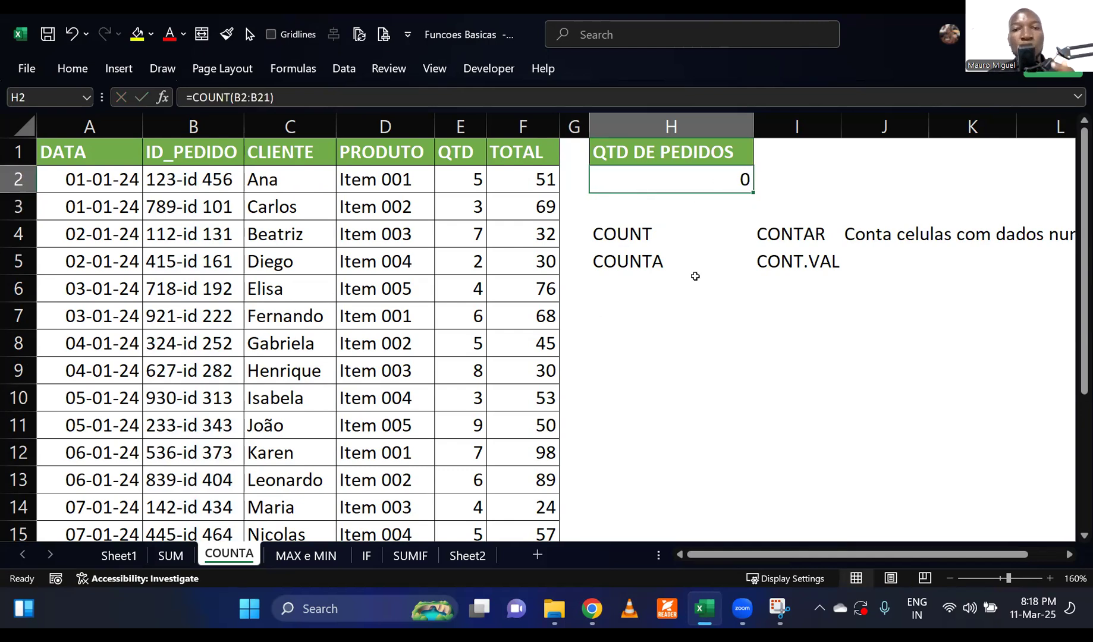
pyautogui.click(168, 193)
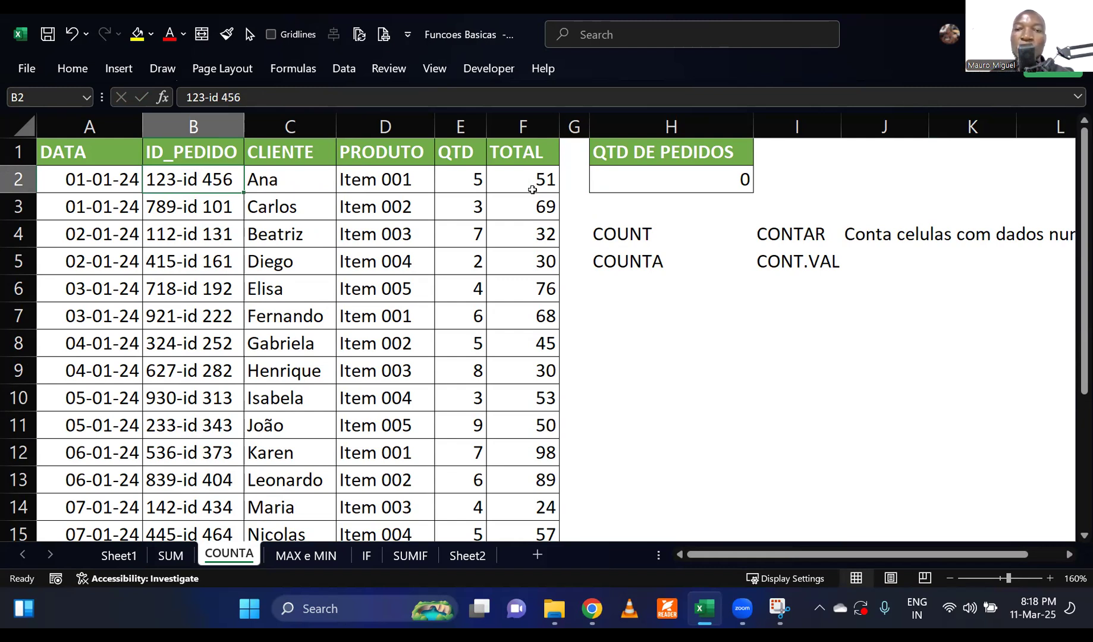
pyautogui.click(704, 176)
pyautogui.click(622, 233)
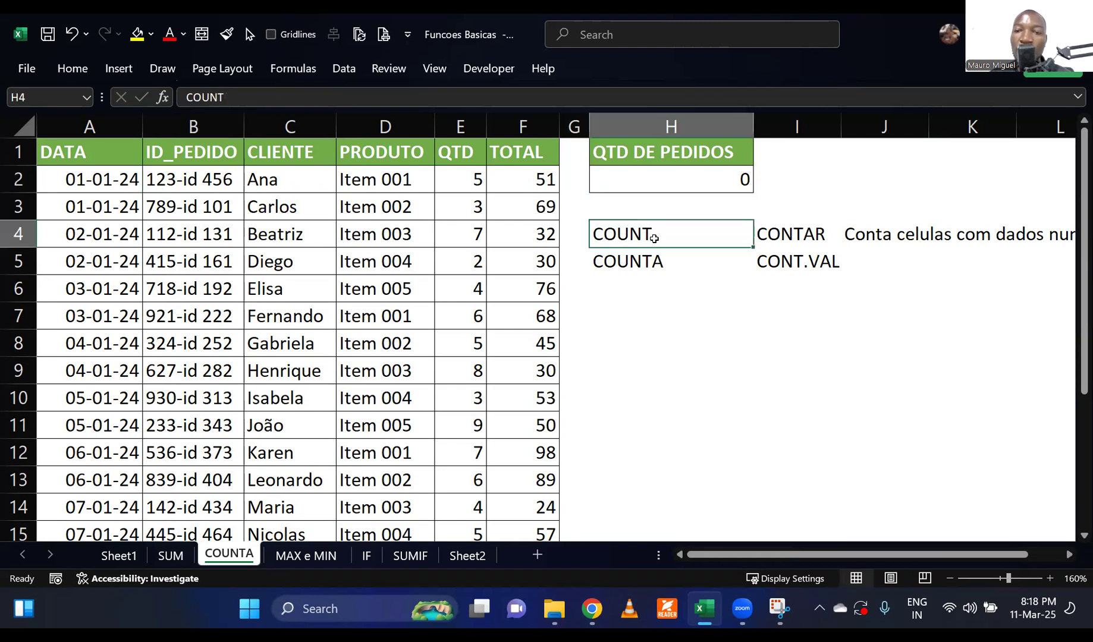
pyautogui.click(908, 240)
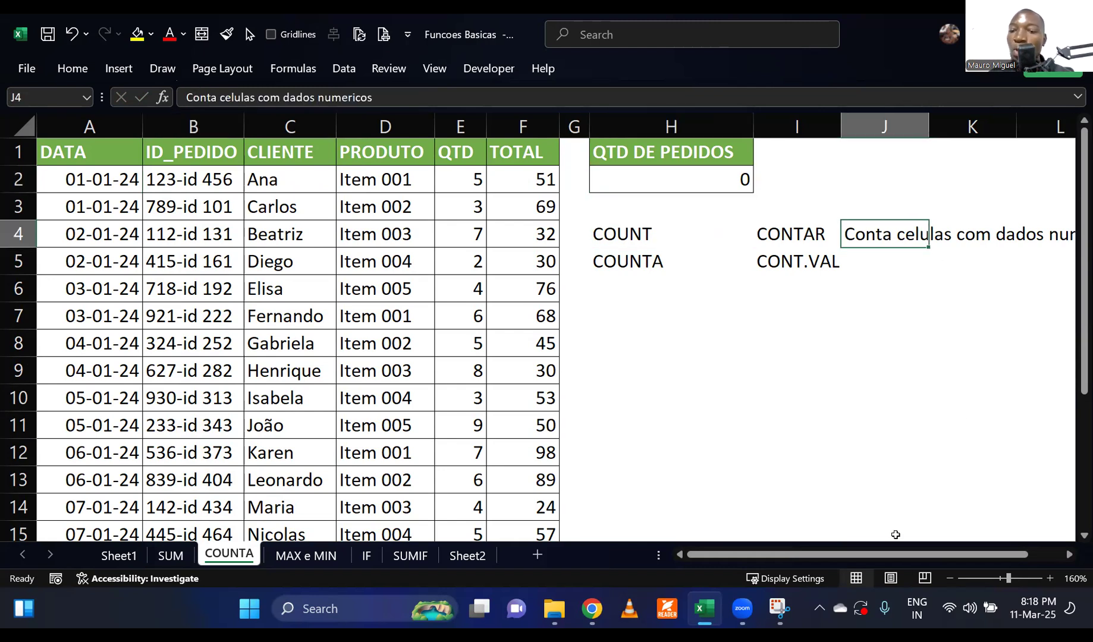
pyautogui.moveTo(873, 554); pyautogui.dragTo(829, 560)
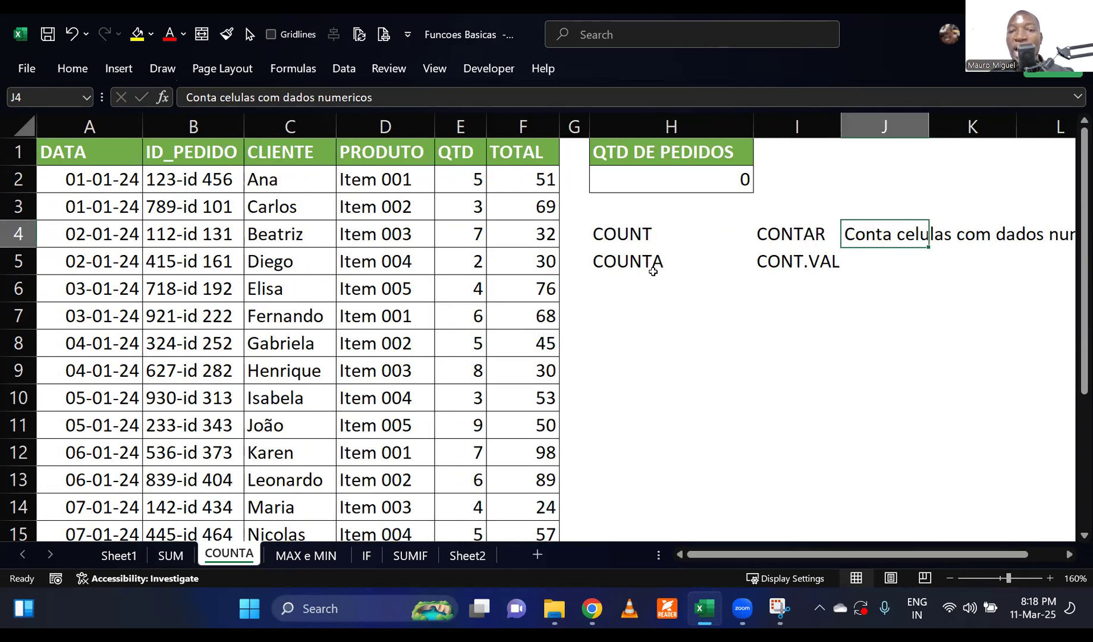
# Describe COUNTA in J5 with the note "Conta celulas preenchidas".
pyautogui.click(627, 265)
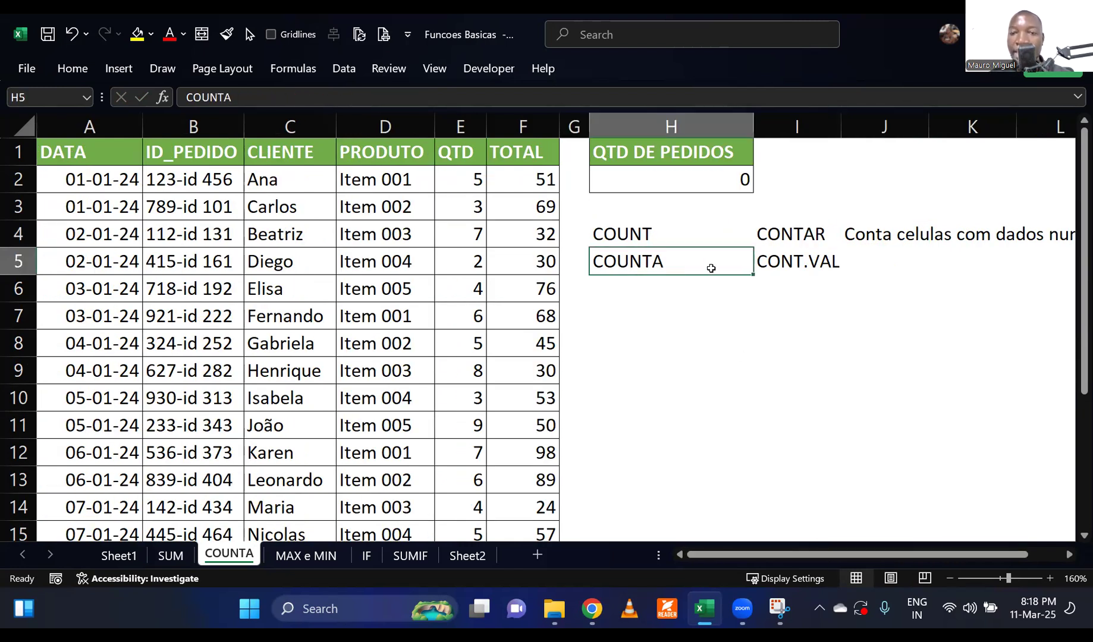
pyautogui.click(801, 264)
pyautogui.click(873, 264)
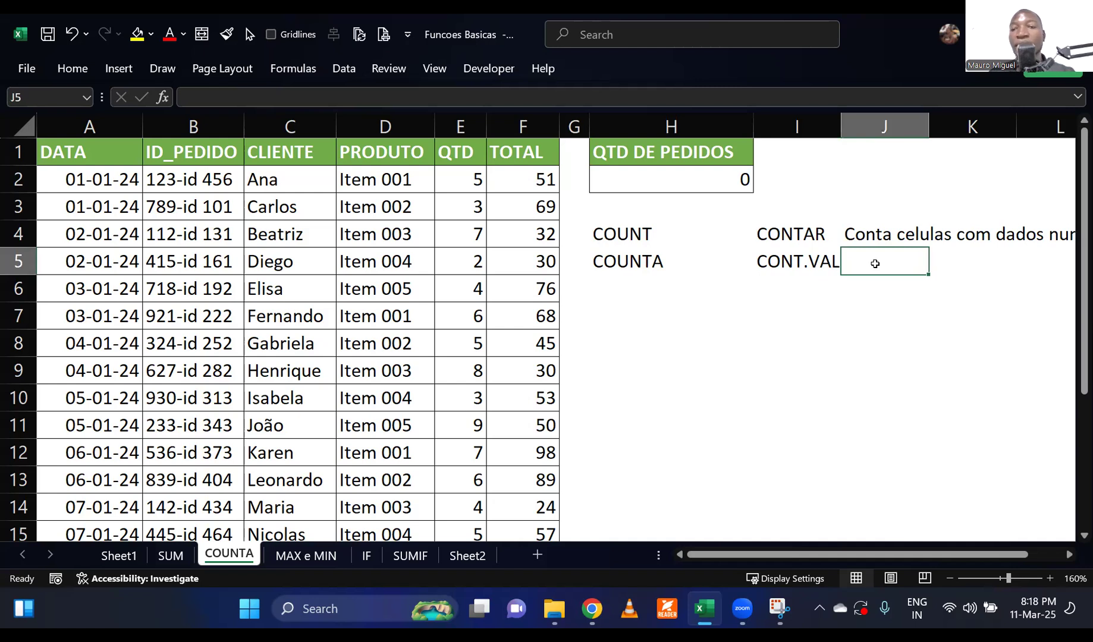
pyautogui.write('Cpn')
pyautogui.press('BackSpace')
pyautogui.press('BackSpace')
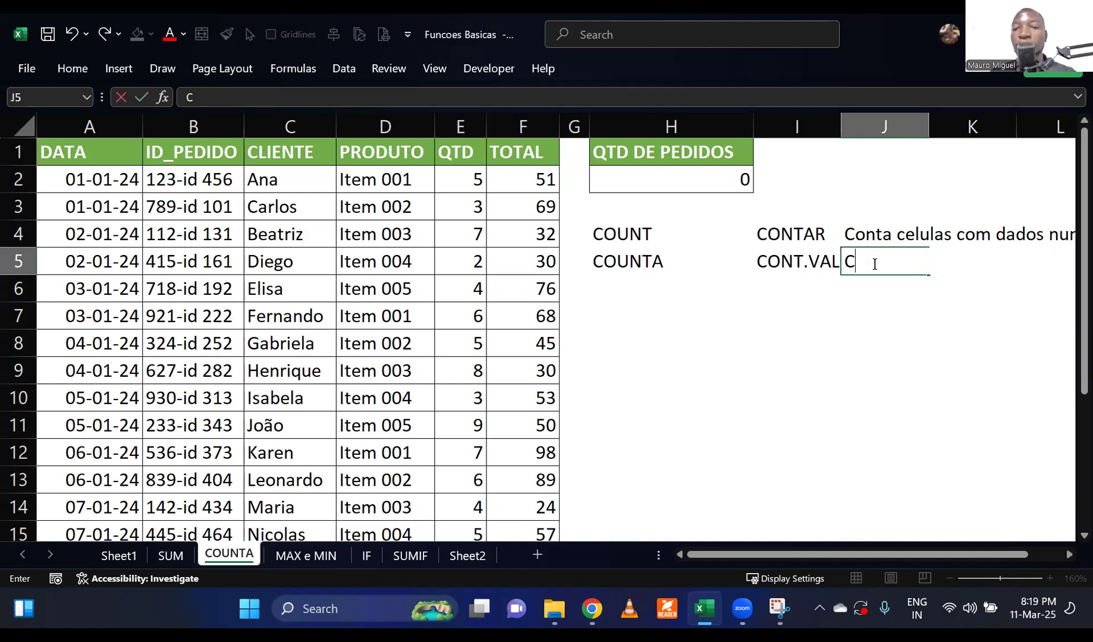
pyautogui.write('onta celul')
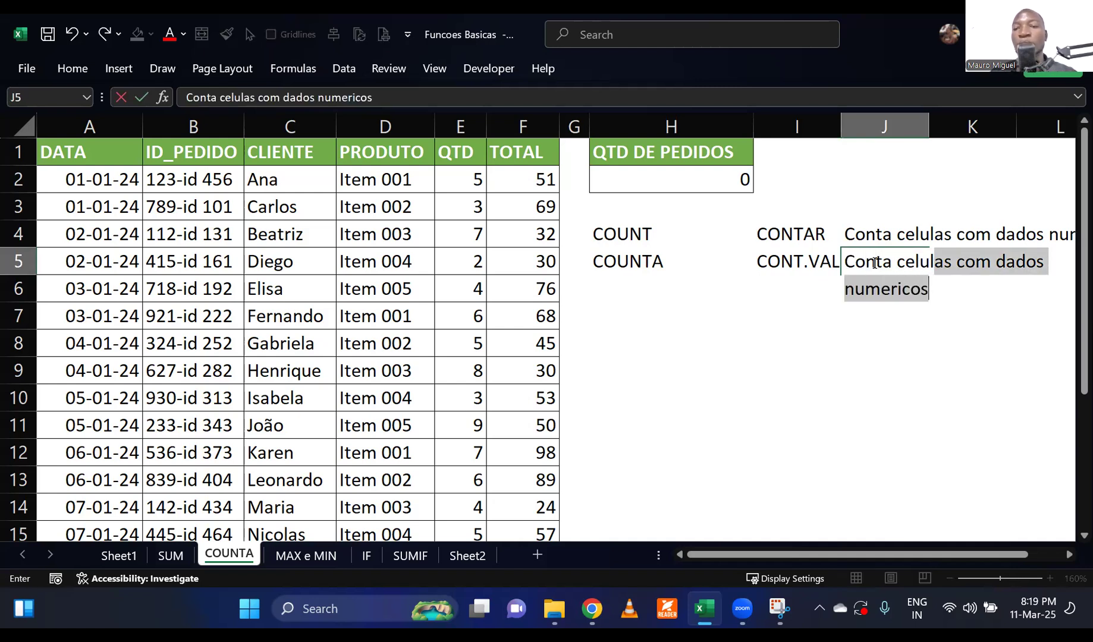
pyautogui.write('as preenchidas')
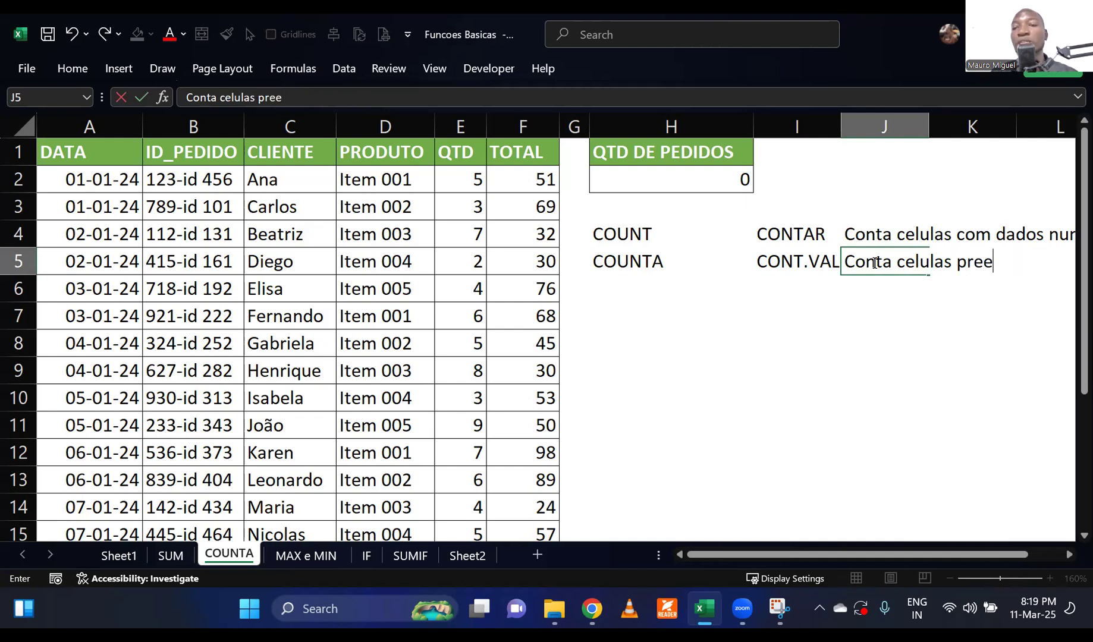
pyautogui.press('Return')
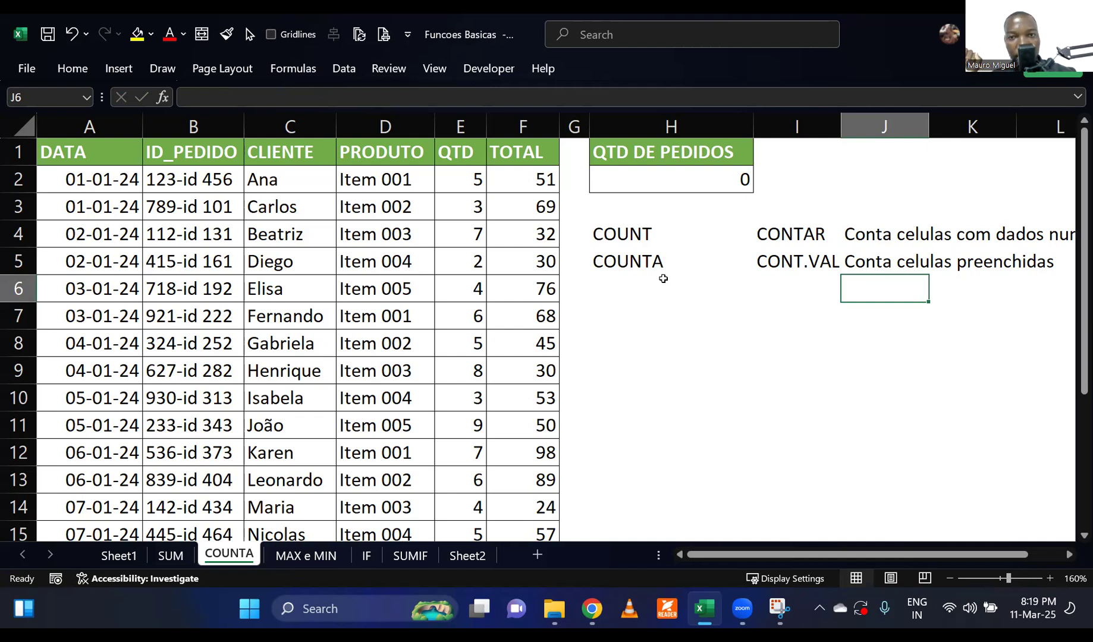
# Replace the formula in H2 with COUNTA over the order IDs in B2:B21.
pyautogui.click(712, 175)
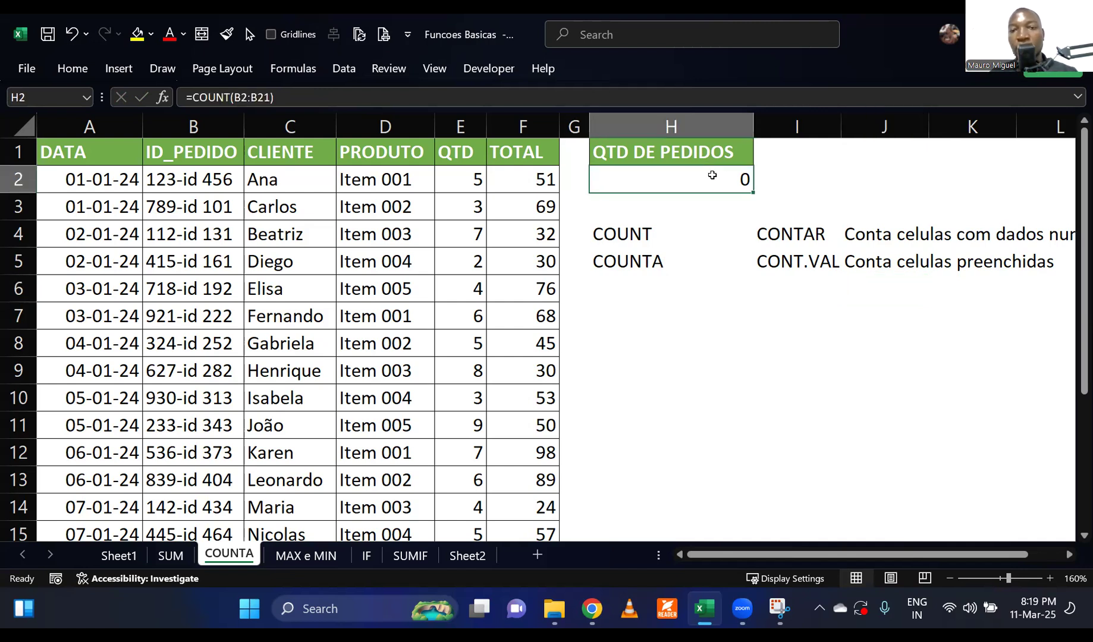
pyautogui.write('=count')
pyautogui.press('Down')
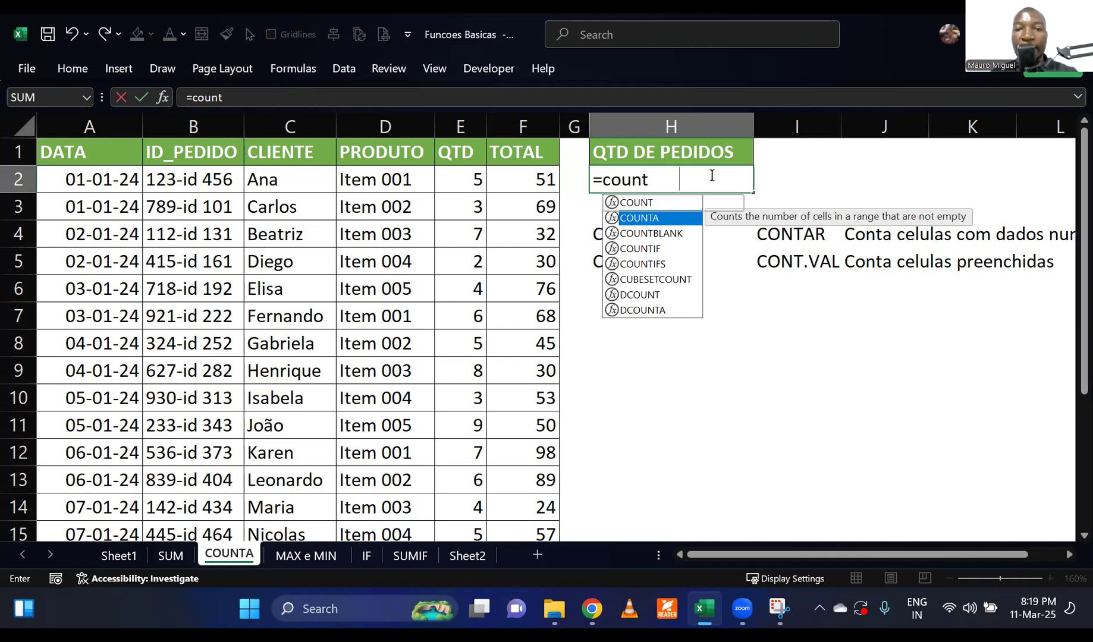
pyautogui.press('Tab')
pyautogui.moveTo(191, 178); pyautogui.dragTo(197, 485)
pyautogui.scroll(3, 319, 332)
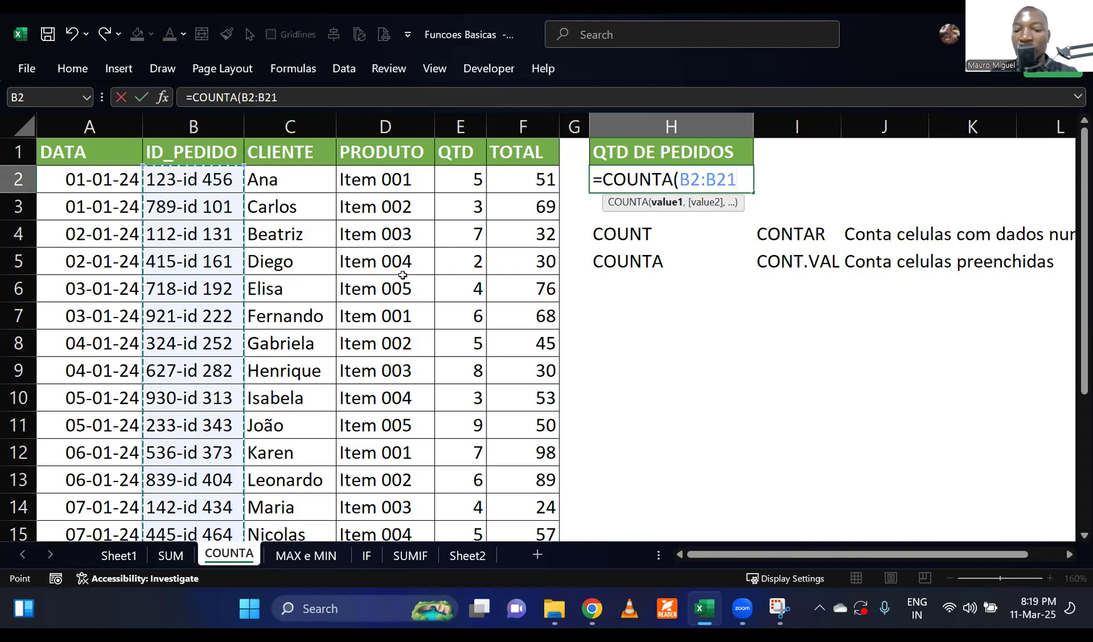
pyautogui.write(')')
pyautogui.press('Return')
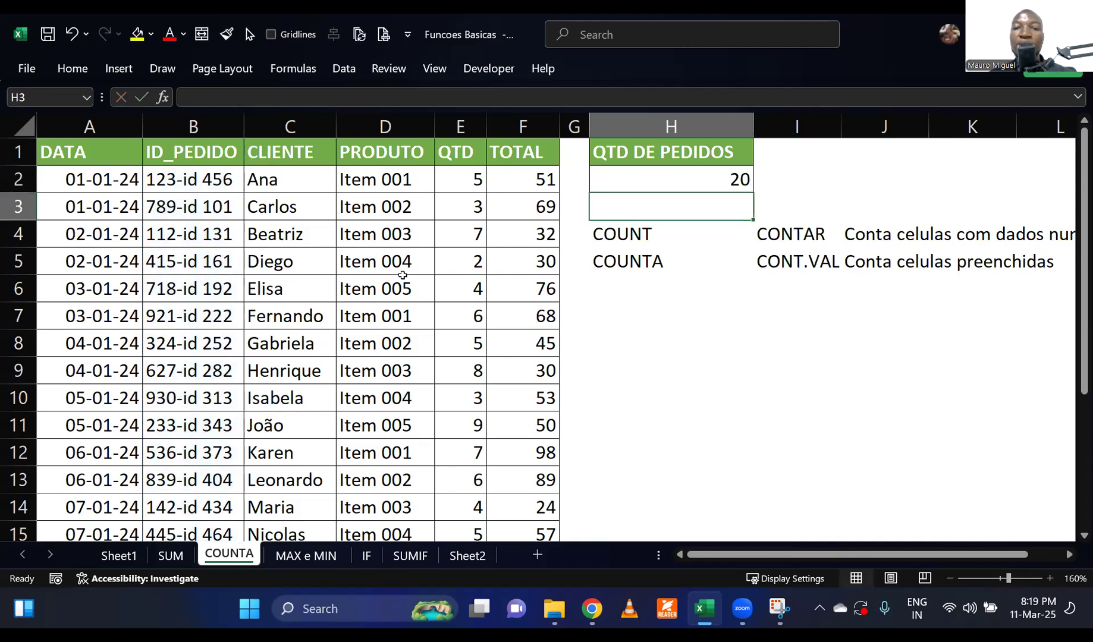
pyautogui.click(659, 182)
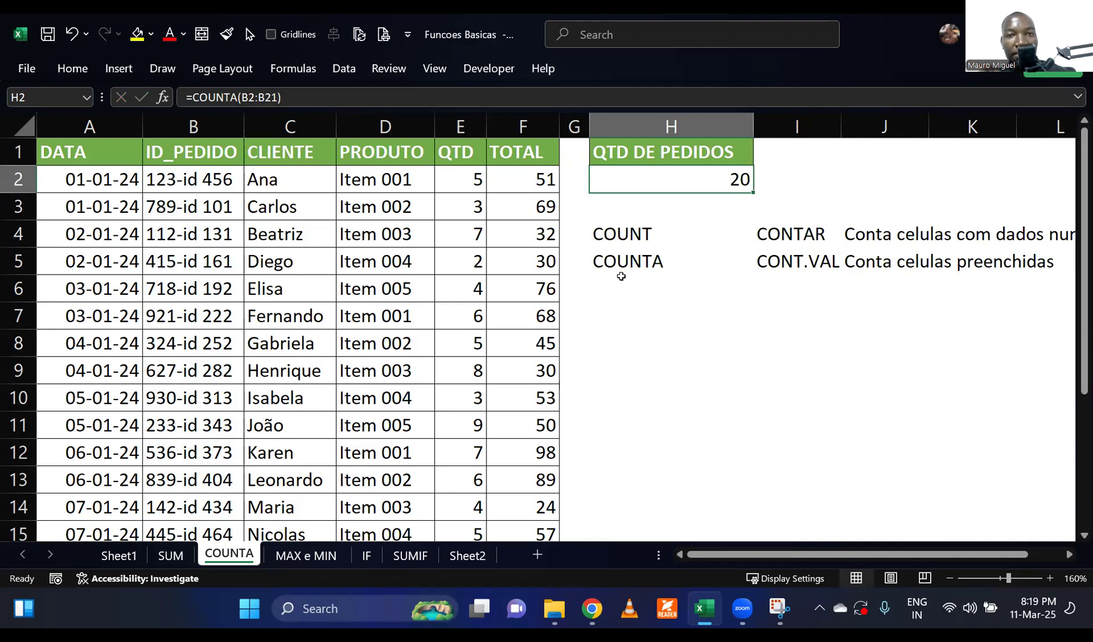
# Delete rows 9 to 14 from the order table and check the order count in H2.
pyautogui.scroll(-2, 428, 392)
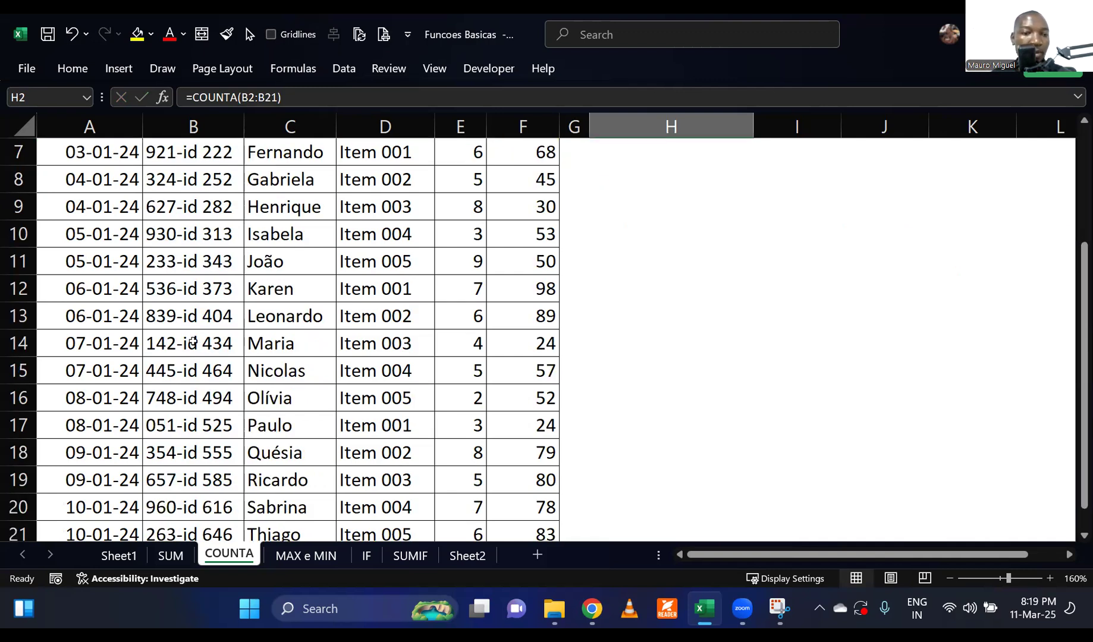
pyautogui.moveTo(20, 211); pyautogui.dragTo(18, 344)
pyautogui.rightClick(18, 343)
pyautogui.click(95, 399)
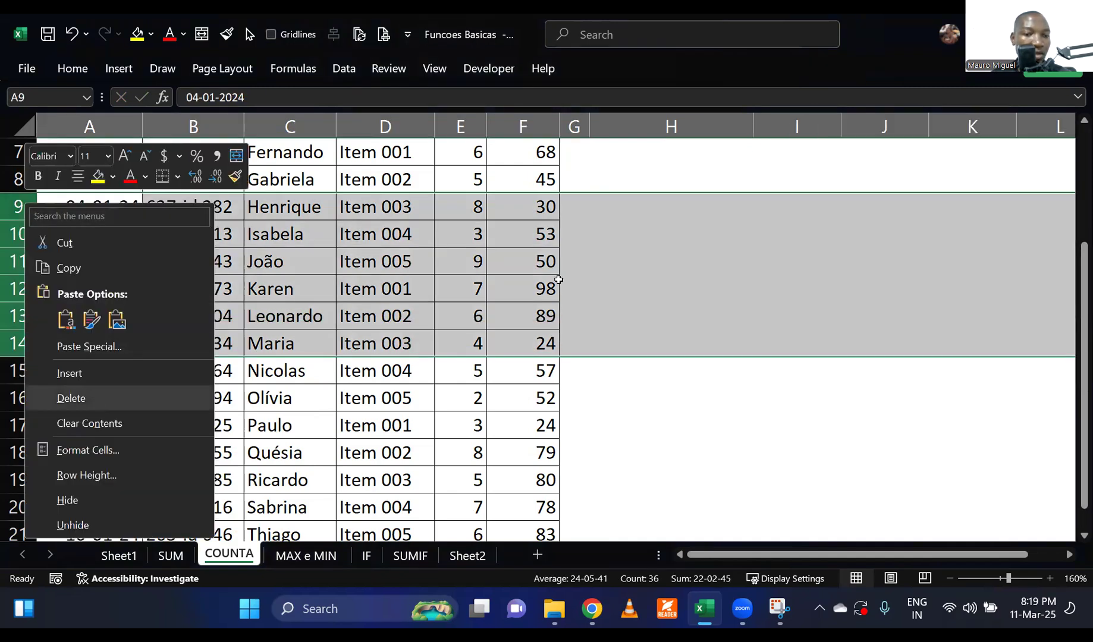
pyautogui.scroll(2, 608, 271)
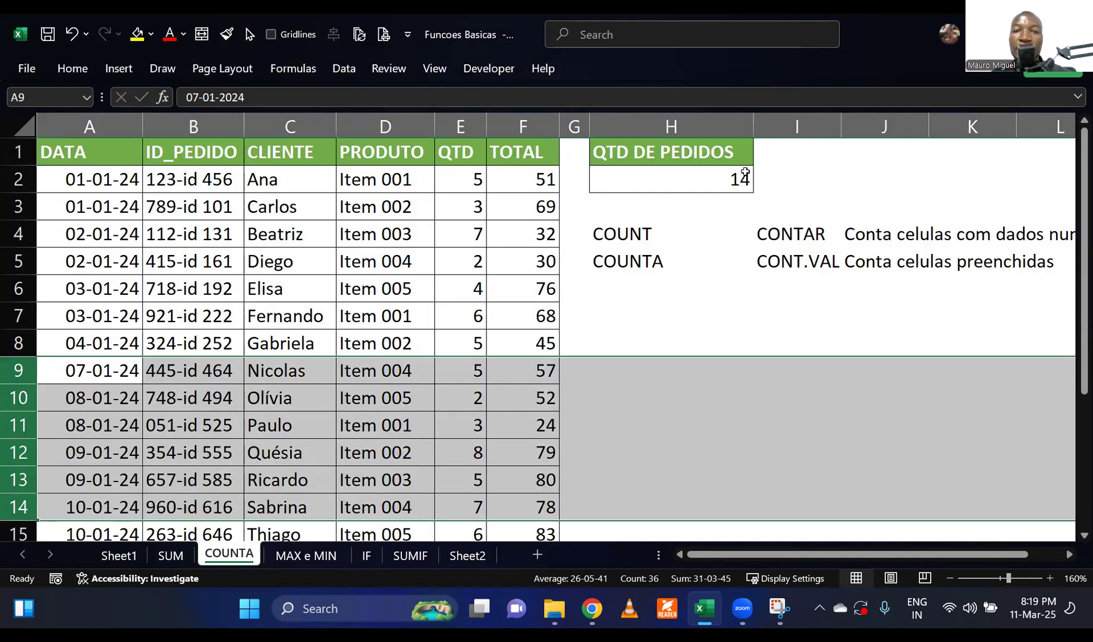
pyautogui.click(745, 176)
pyautogui.click(711, 370)
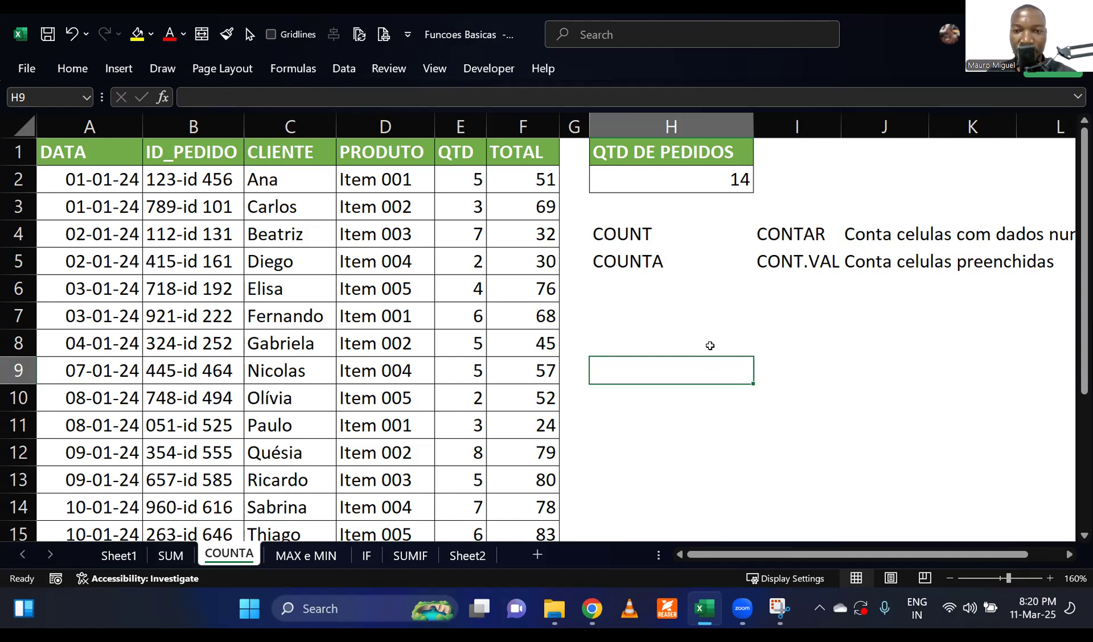
pyautogui.click(710, 346)
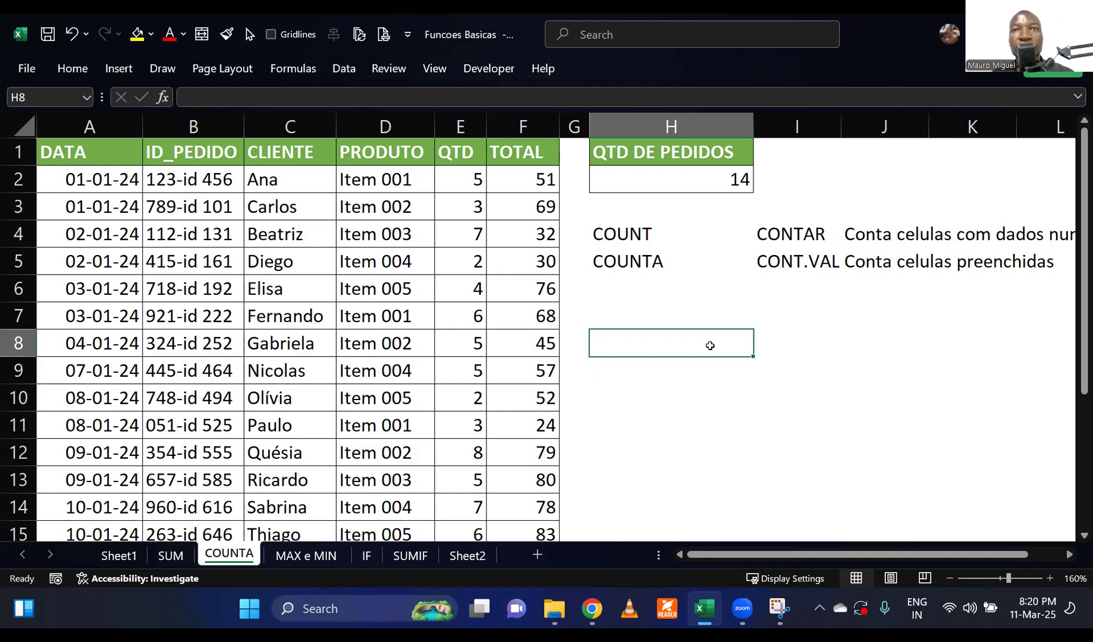
pyautogui.click(634, 386)
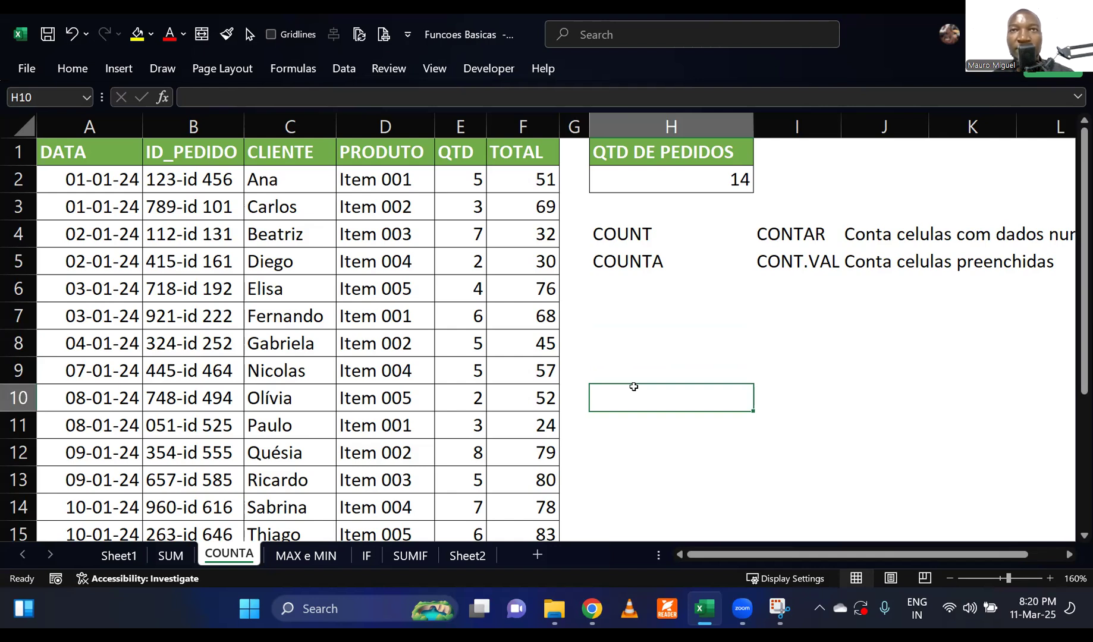
pyautogui.click(669, 360)
pyautogui.click(673, 396)
pyautogui.click(715, 307)
pyautogui.click(708, 376)
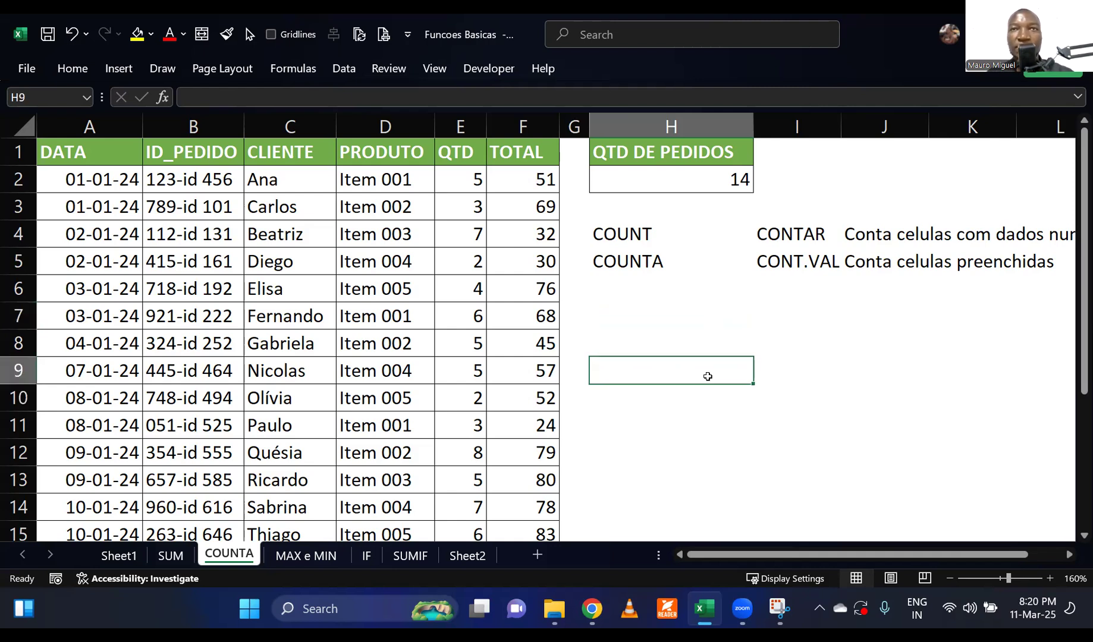
pyautogui.click(695, 322)
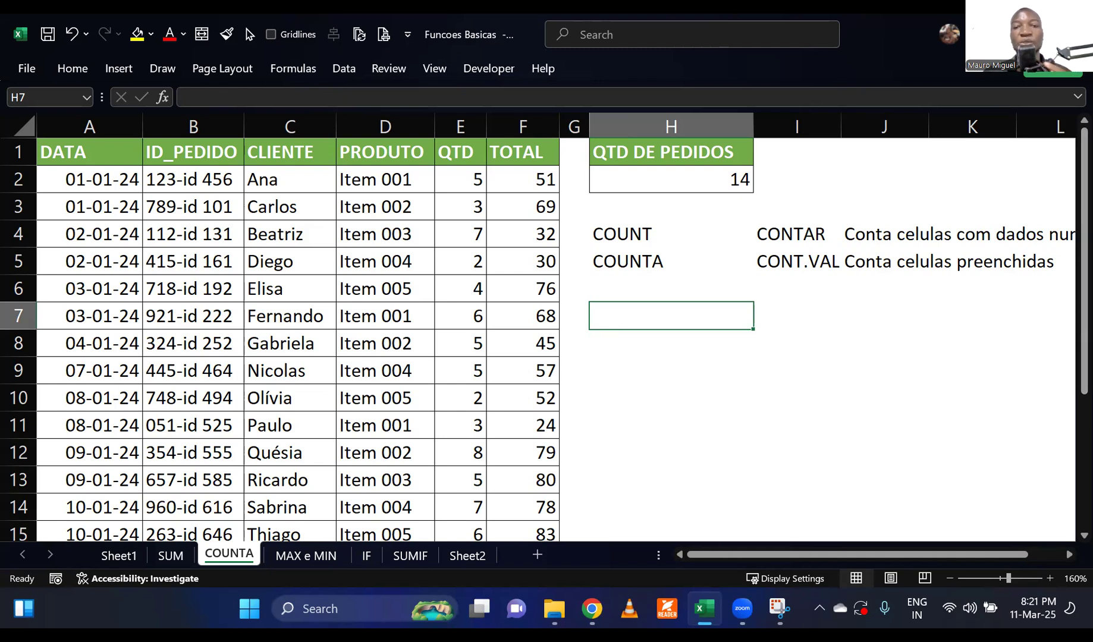
pyautogui.click(654, 370)
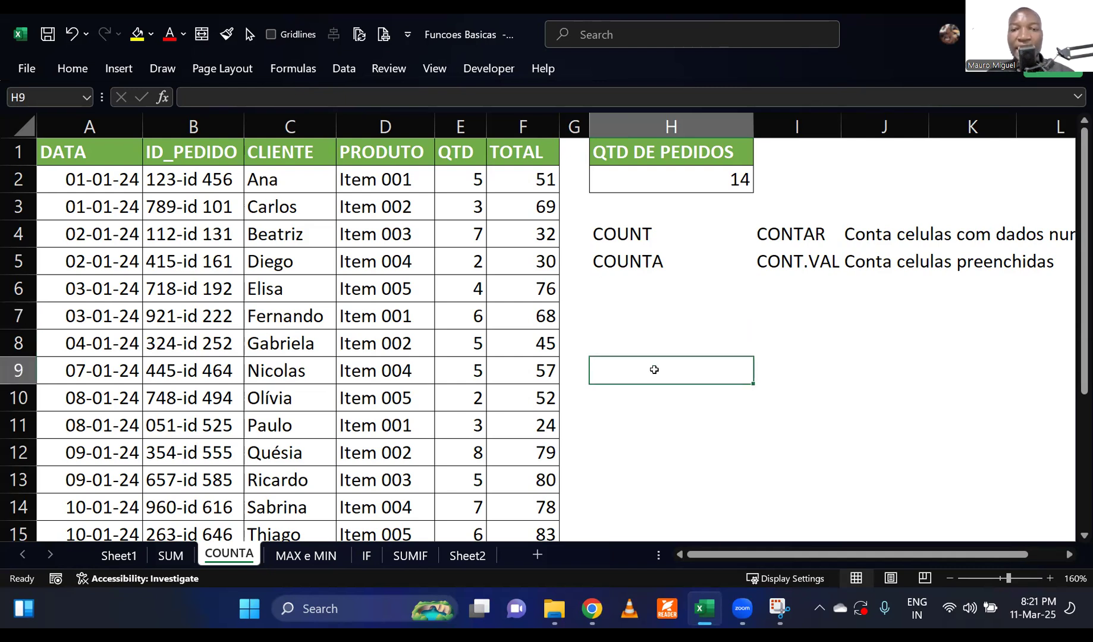
# Review the COUNT and COUNTA entries in H4 and H5 and the full COUNT description in J4.
pyautogui.click(655, 229)
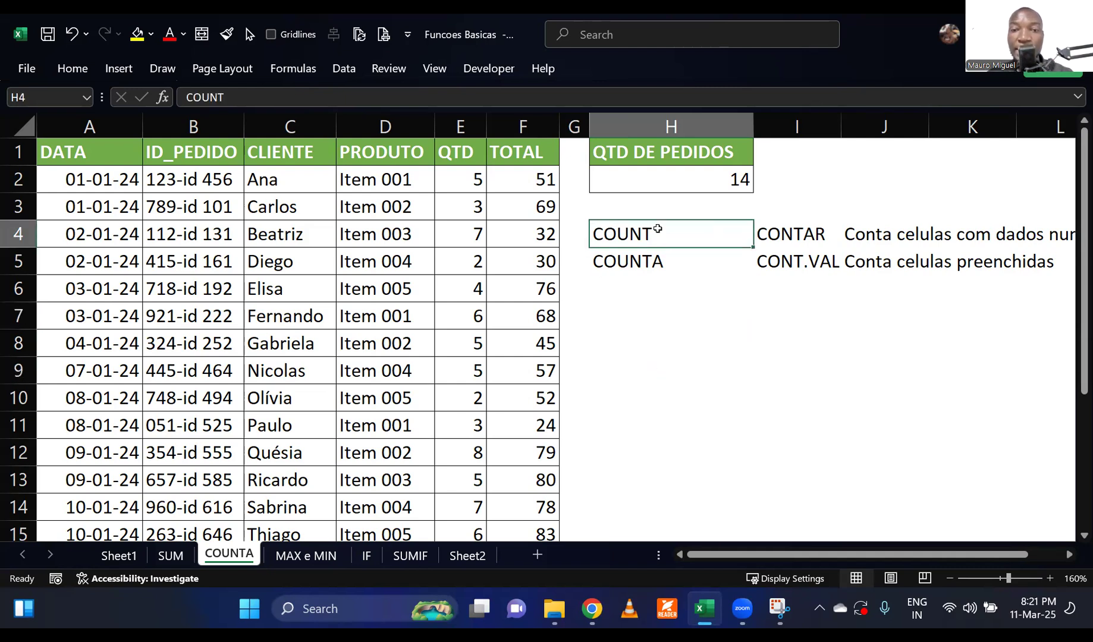
pyautogui.click(668, 265)
pyautogui.click(678, 316)
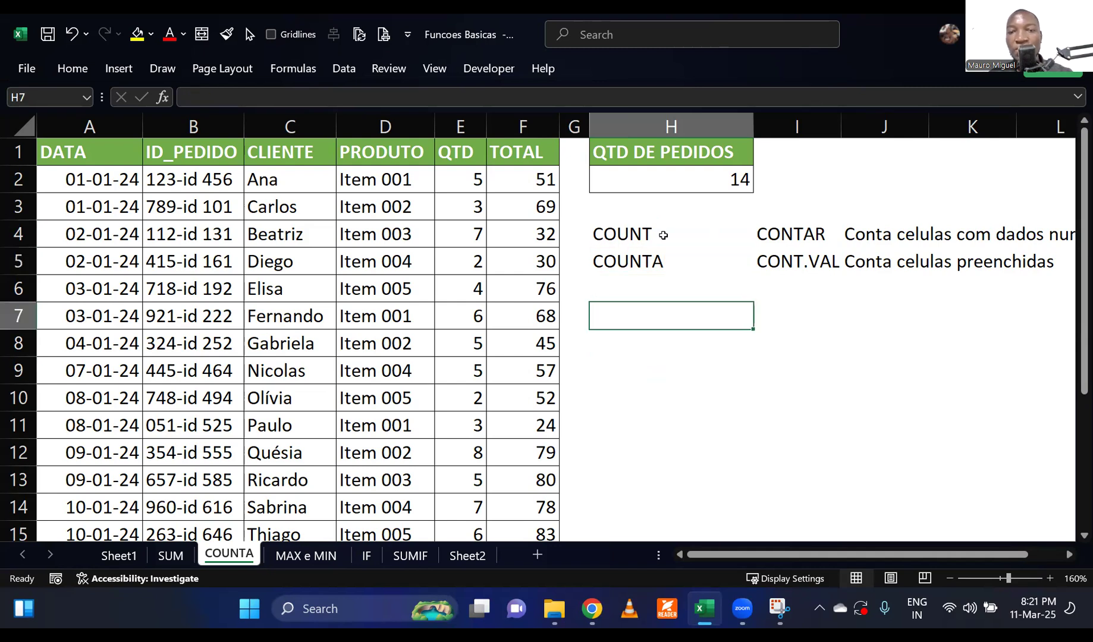
pyautogui.click(663, 236)
pyautogui.click(887, 237)
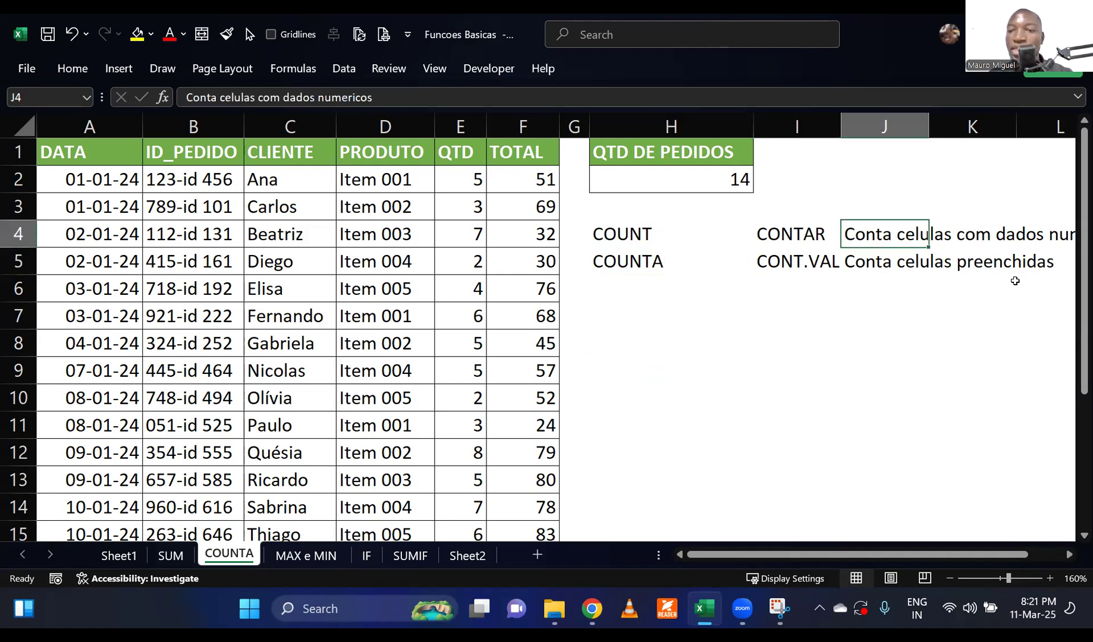
pyautogui.moveTo(925, 553); pyautogui.dragTo(891, 556)
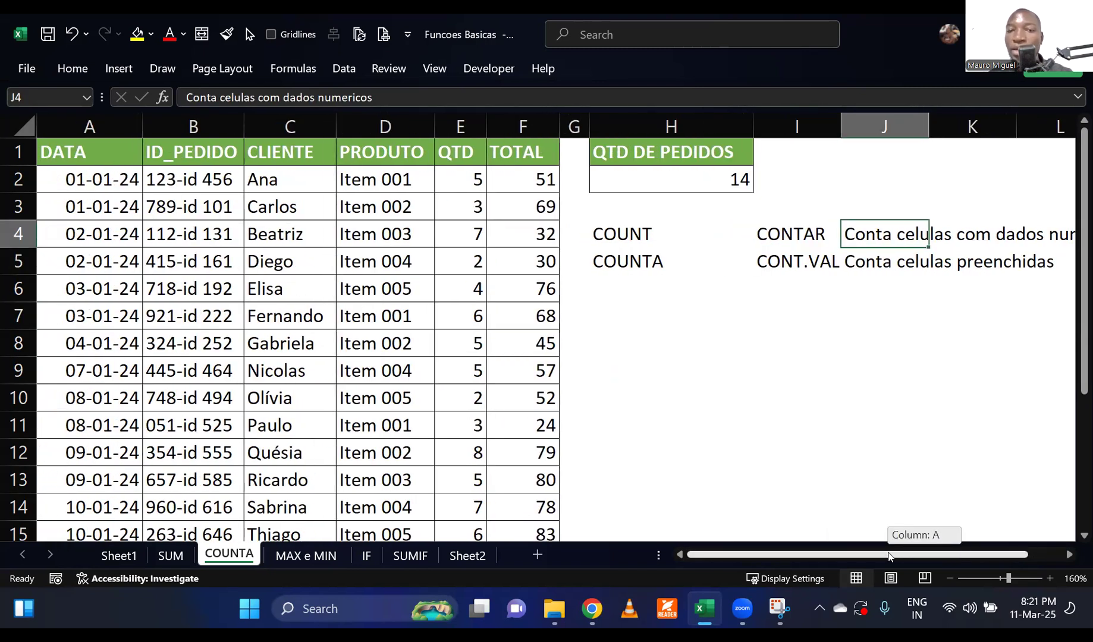
pyautogui.click(672, 344)
pyautogui.click(795, 180)
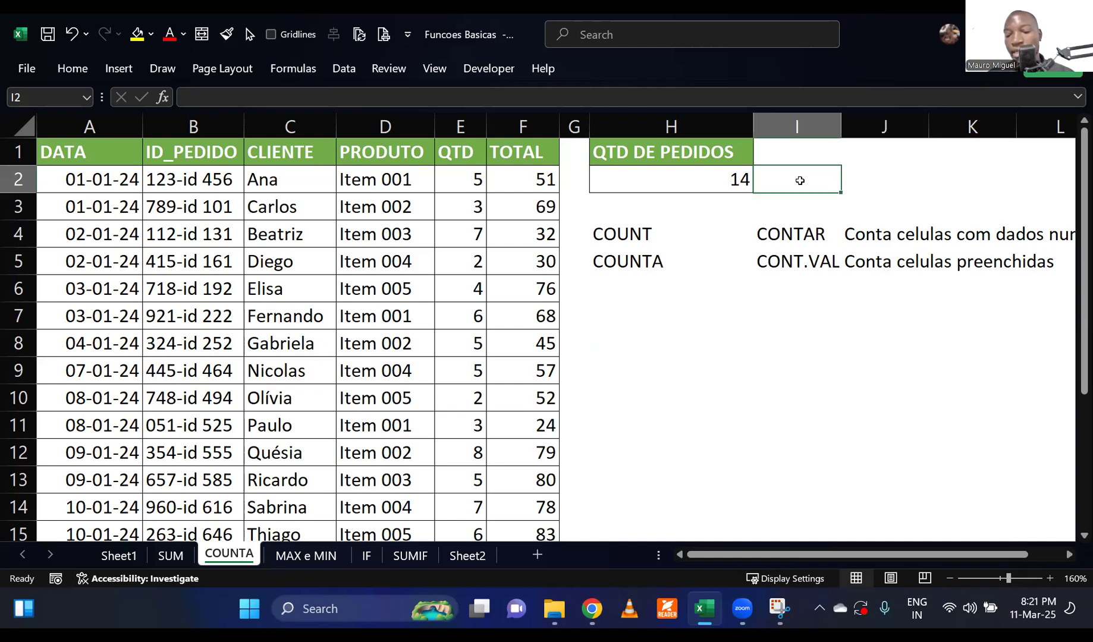
# Enter a COUNT formula in I2 over the TOTAL values in F2:F15.
pyautogui.write('=coun')
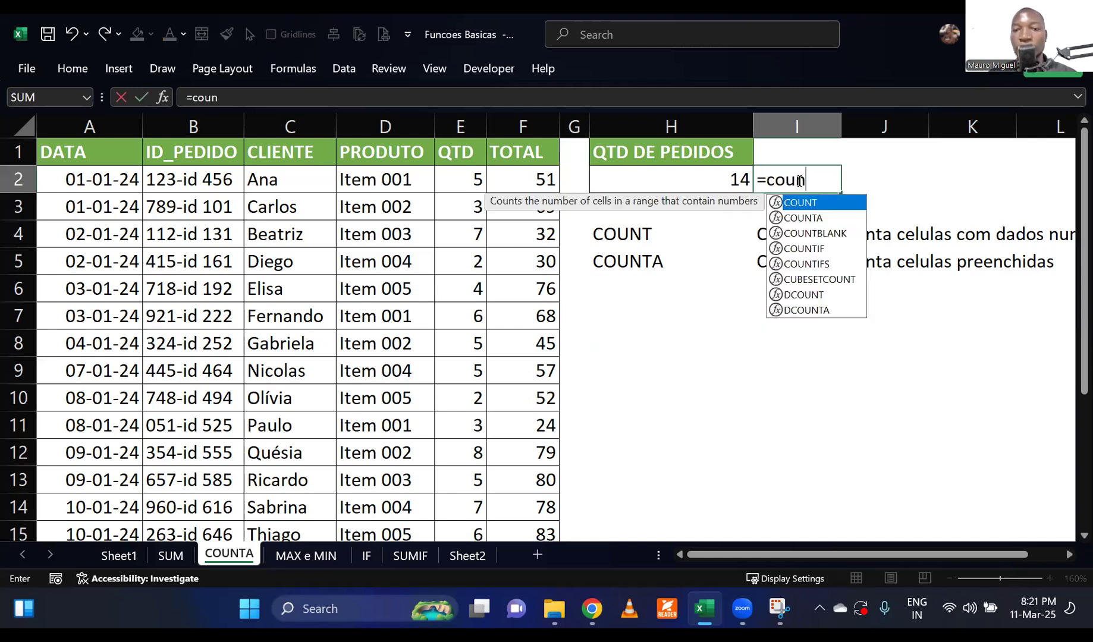
pyautogui.press('Tab')
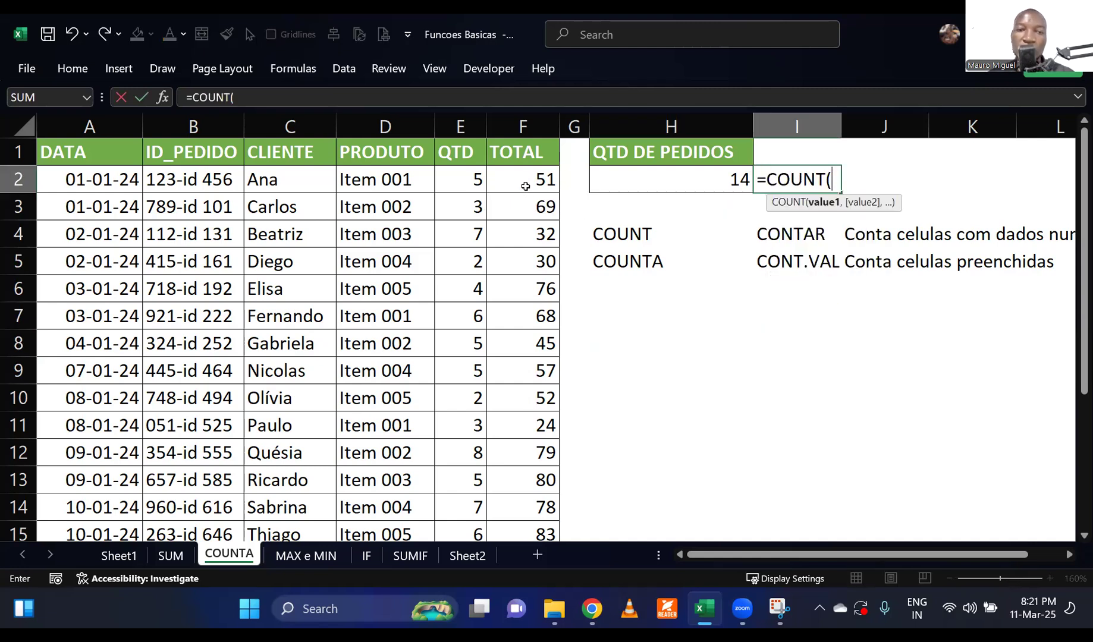
pyautogui.moveTo(524, 180); pyautogui.dragTo(532, 485)
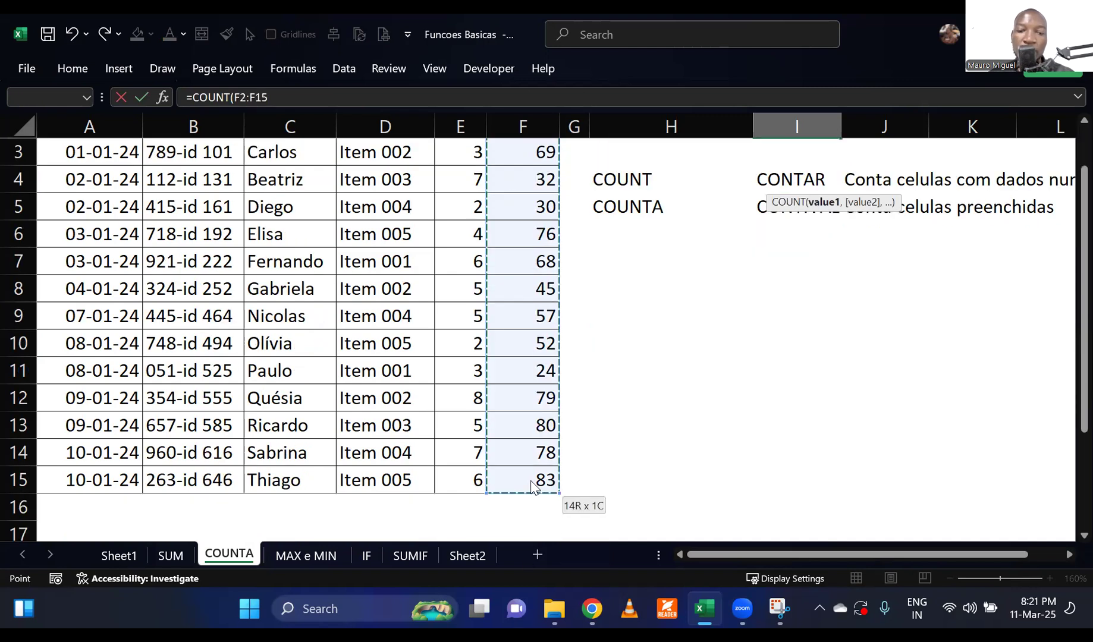
pyautogui.scroll(-1, 532, 470)
pyautogui.scroll(1, 631, 280)
pyautogui.write(')')
pyautogui.press('Return')
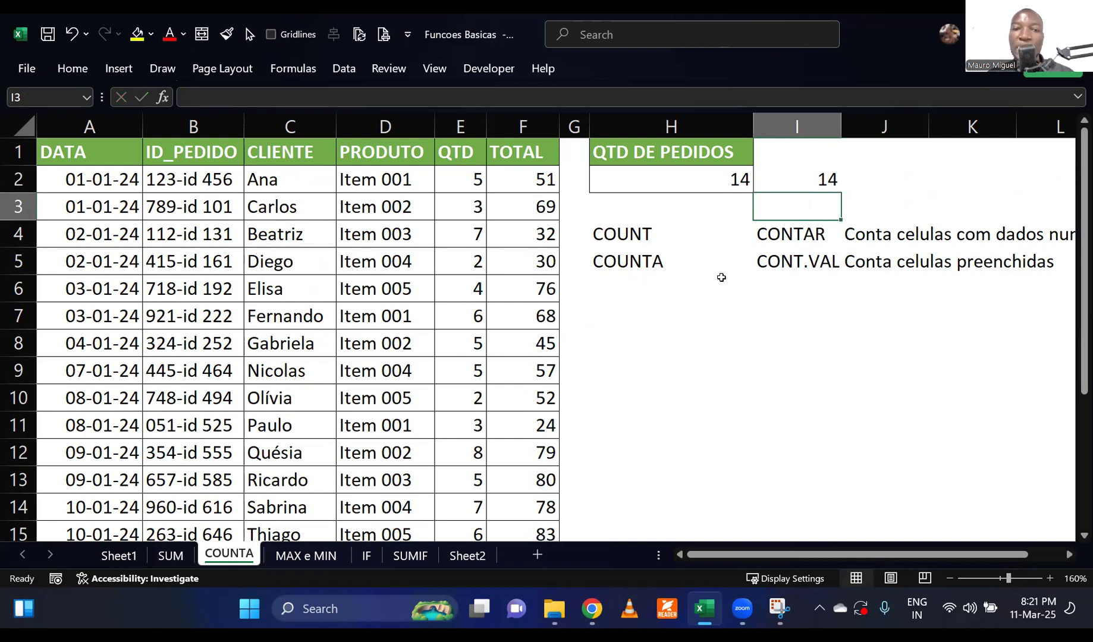
# Compare the numeric TOTAL column with the text order IDs and inspect the COUNTA formula in H2.
pyautogui.moveTo(524, 179); pyautogui.dragTo(515, 466)
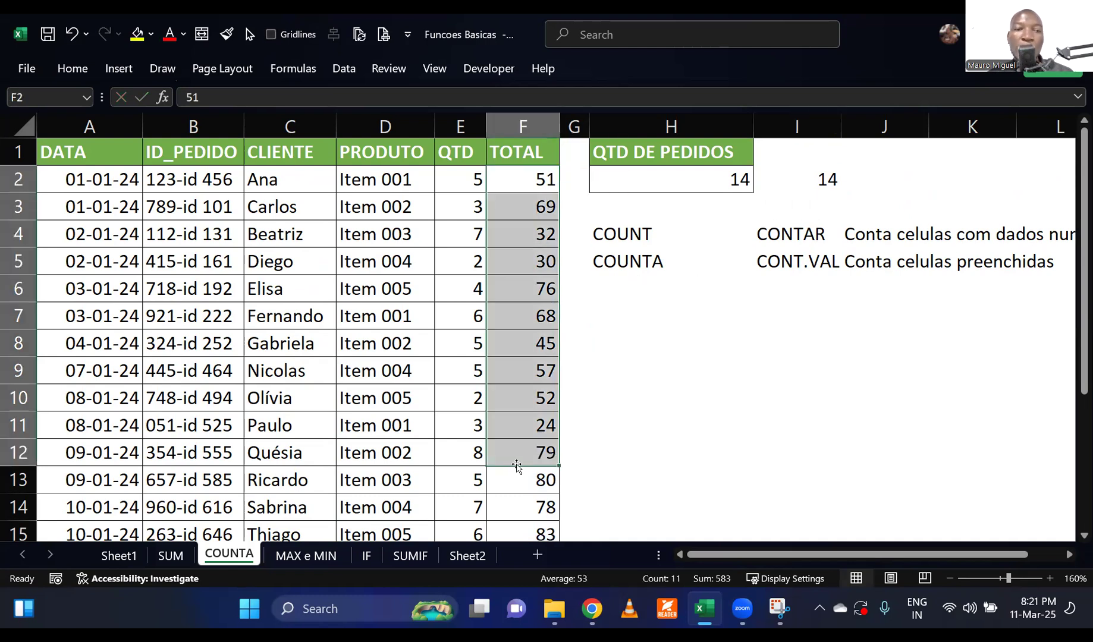
pyautogui.click(184, 174)
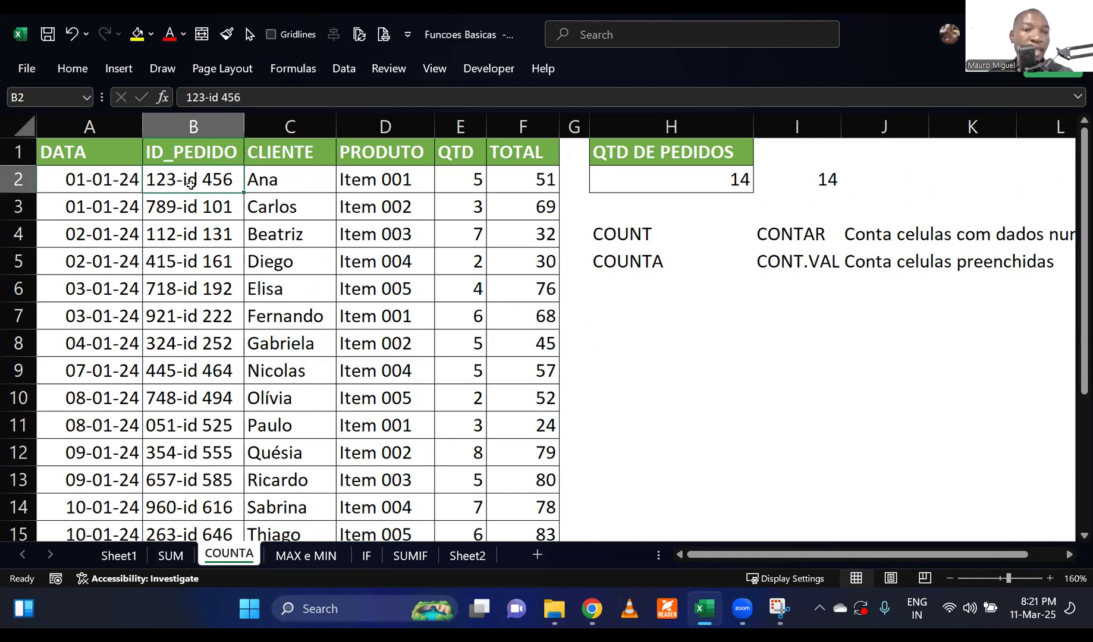
pyautogui.doubleClick(671, 183)
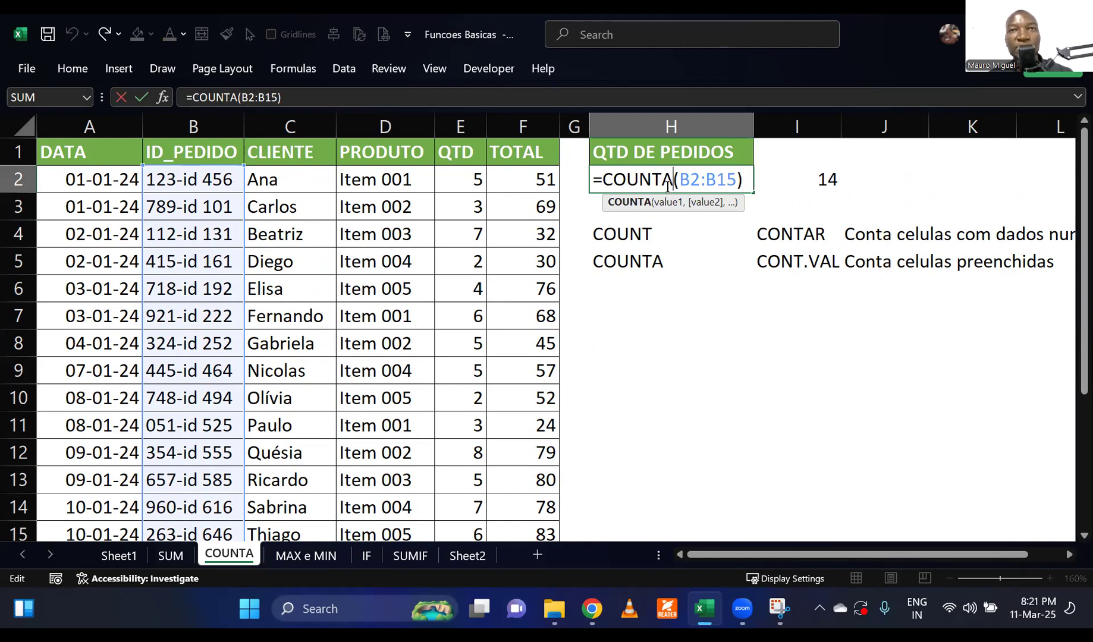
pyautogui.press('Escape')
# Switch to the MAX e MIN sheet and narrow the CLIENTE and QTD columns, then adjust the TOTAL column's width.
pyautogui.click(306, 556)
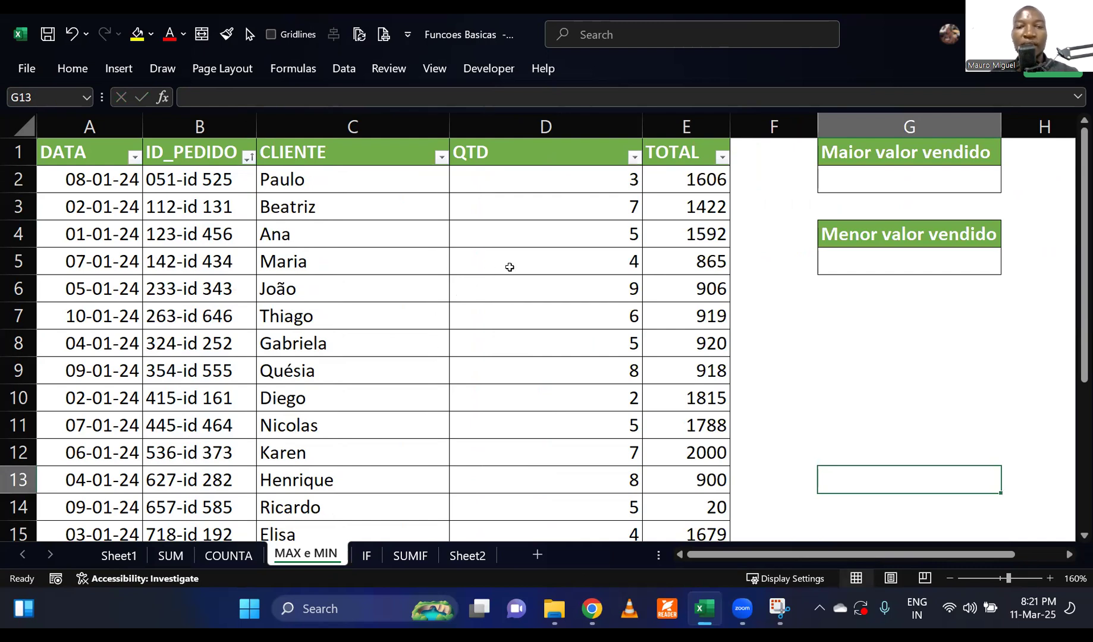
pyautogui.click(511, 267)
pyautogui.click(907, 370)
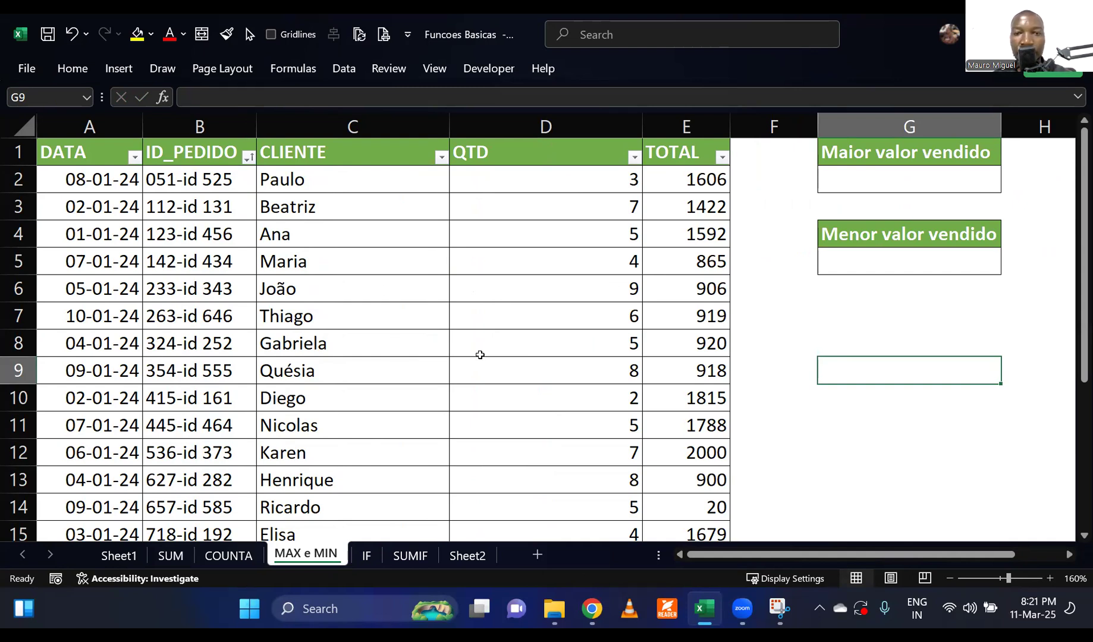
pyautogui.moveTo(453, 140); pyautogui.dragTo(355, 130)
pyautogui.moveTo(546, 128); pyautogui.dragTo(422, 128)
pyautogui.moveTo(510, 128); pyautogui.dragTo(526, 128)
pyautogui.click(628, 326)
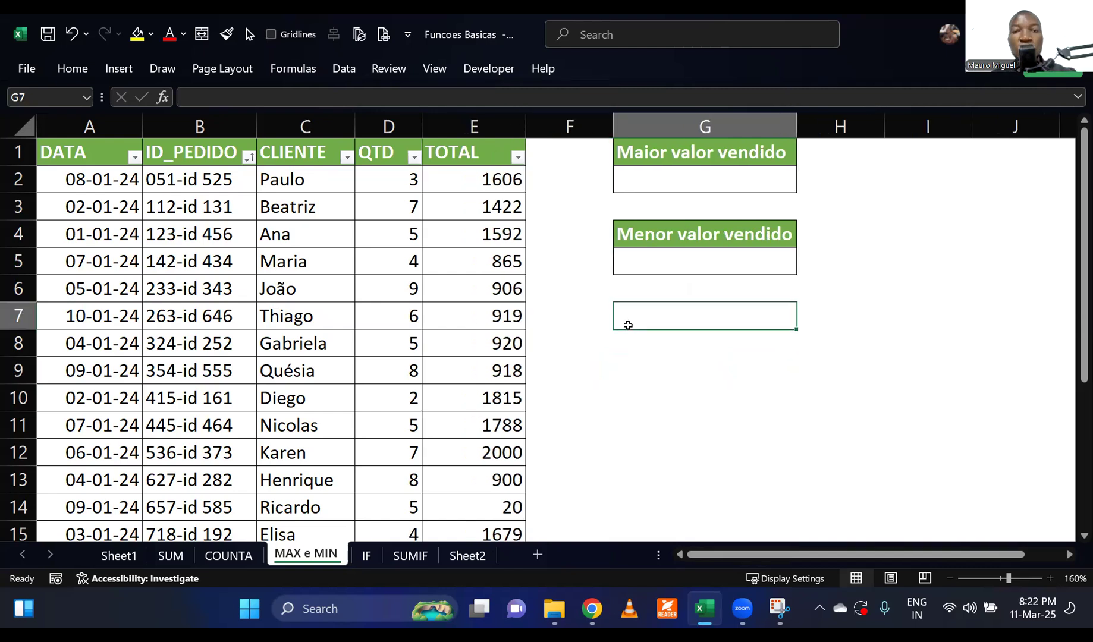
# Examine the TOTAL column and the empty result cells G2 and G5 for the highest and lowest sold values.
pyautogui.click(654, 174)
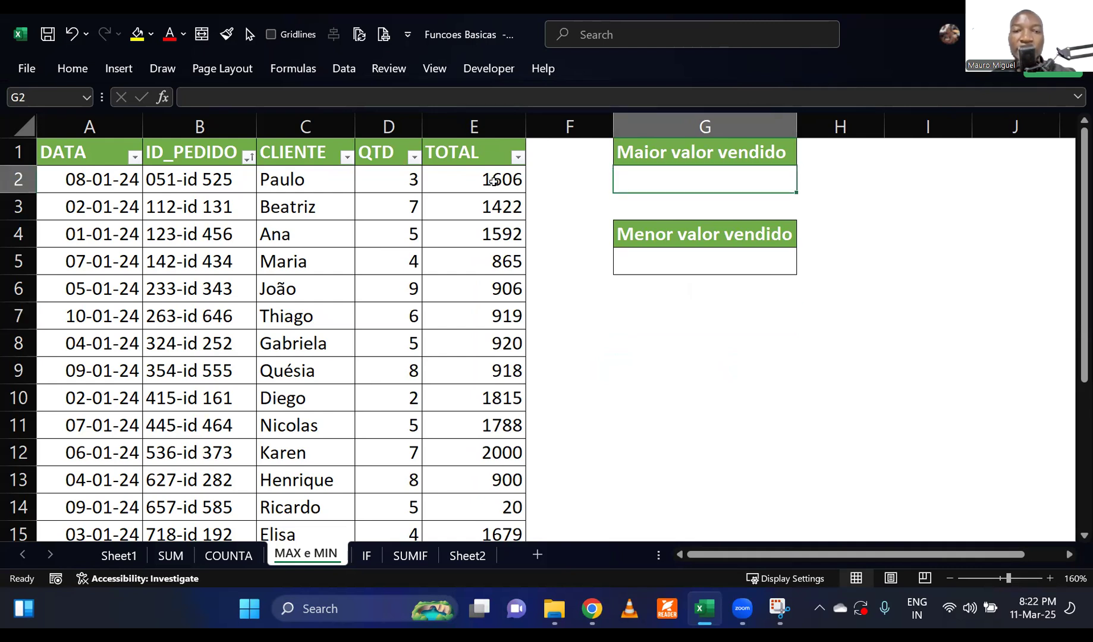
pyautogui.moveTo(490, 181); pyautogui.dragTo(494, 425)
pyautogui.click(698, 257)
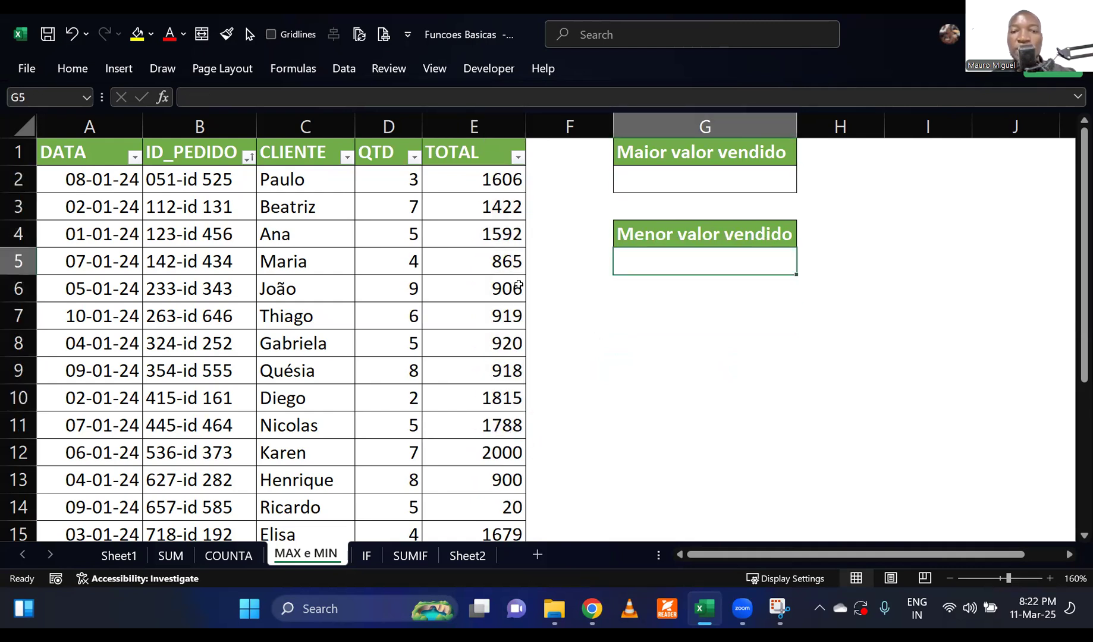
pyautogui.moveTo(467, 207); pyautogui.dragTo(464, 427)
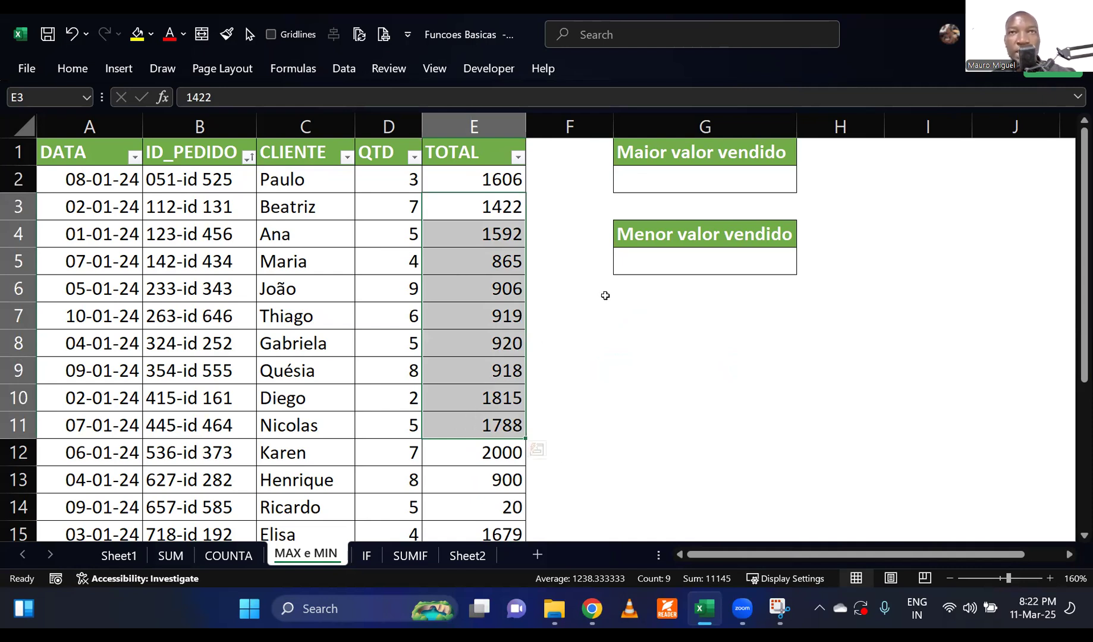
pyautogui.click(681, 176)
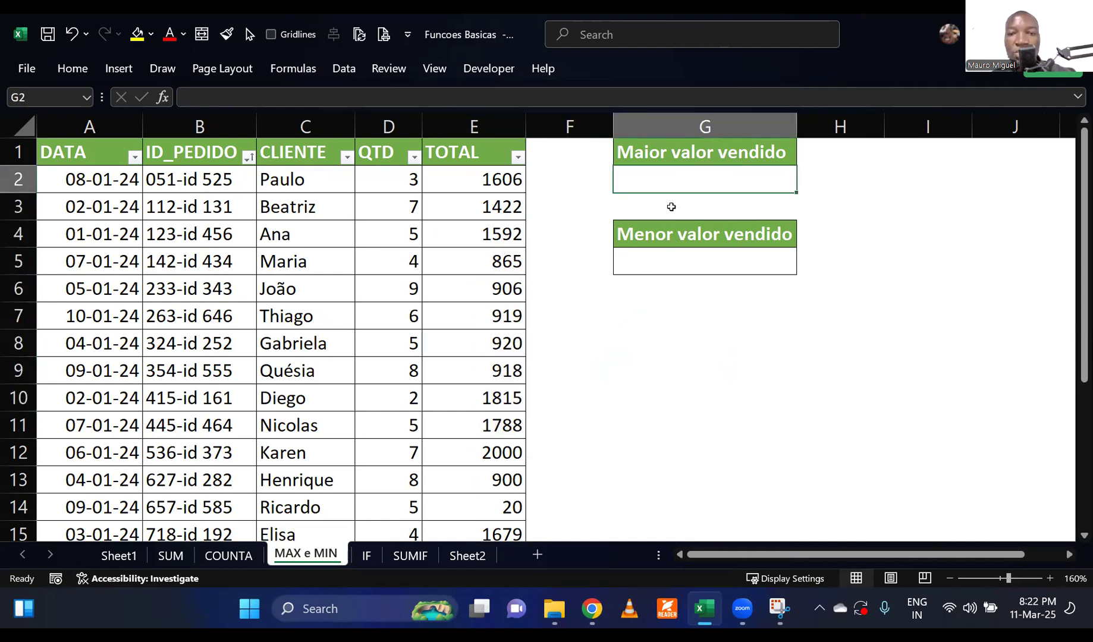
pyautogui.click(660, 262)
# Note the function name MAX in G7 with its Portuguese equivalent MÁXIMO in H7.
pyautogui.click(660, 322)
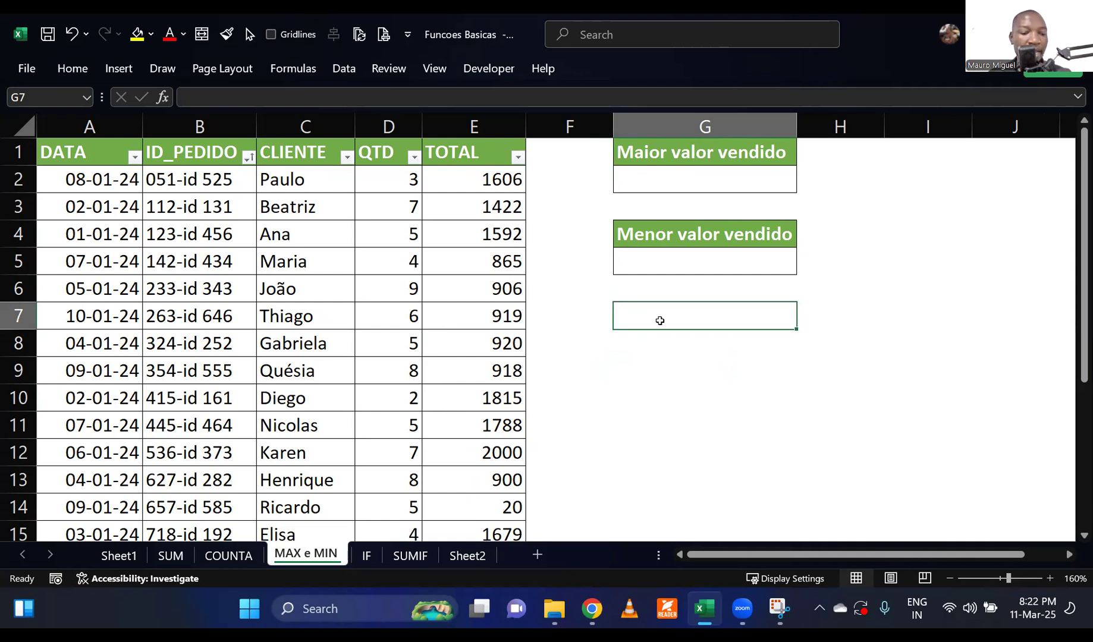
pyautogui.write('MAX')
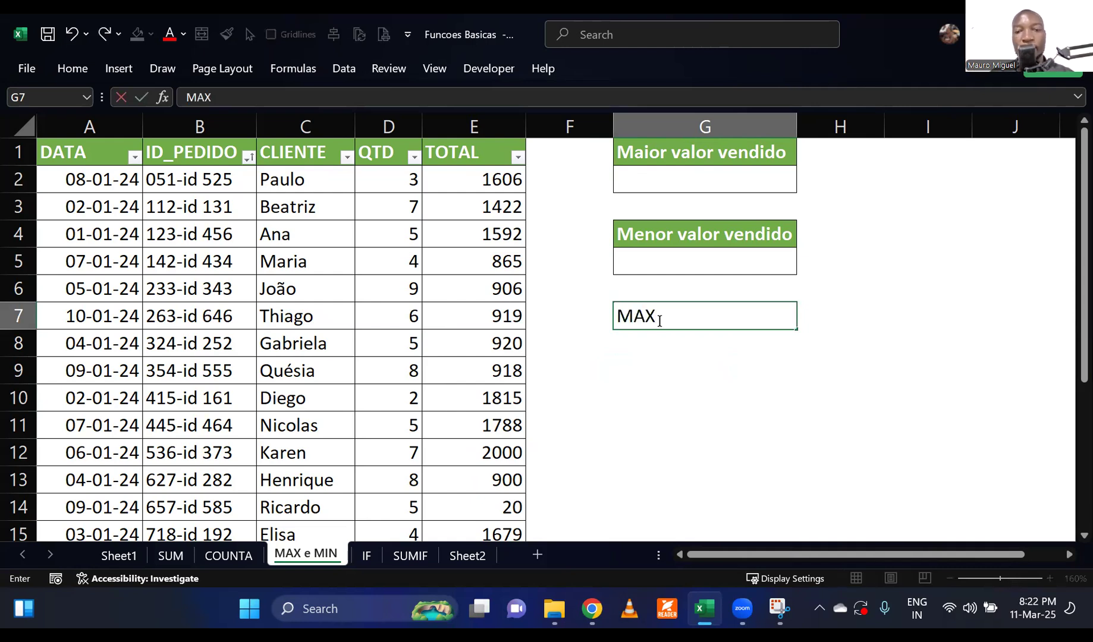
pyautogui.press('Tab')
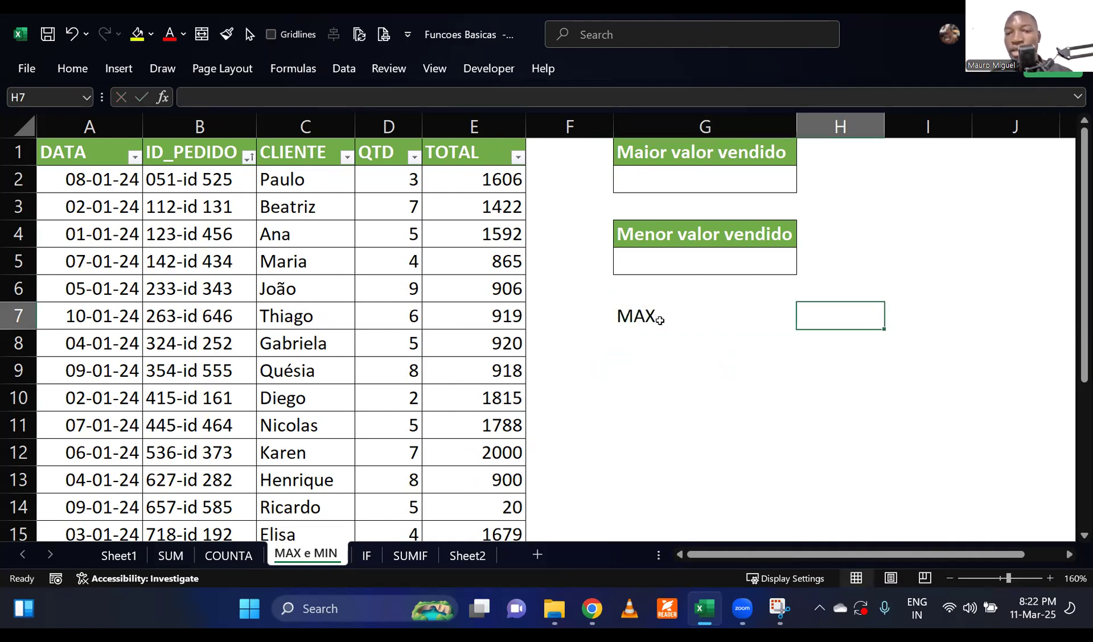
pyautogui.press('super+space')
pyautogui.press('super+space')
pyautogui.write('M')
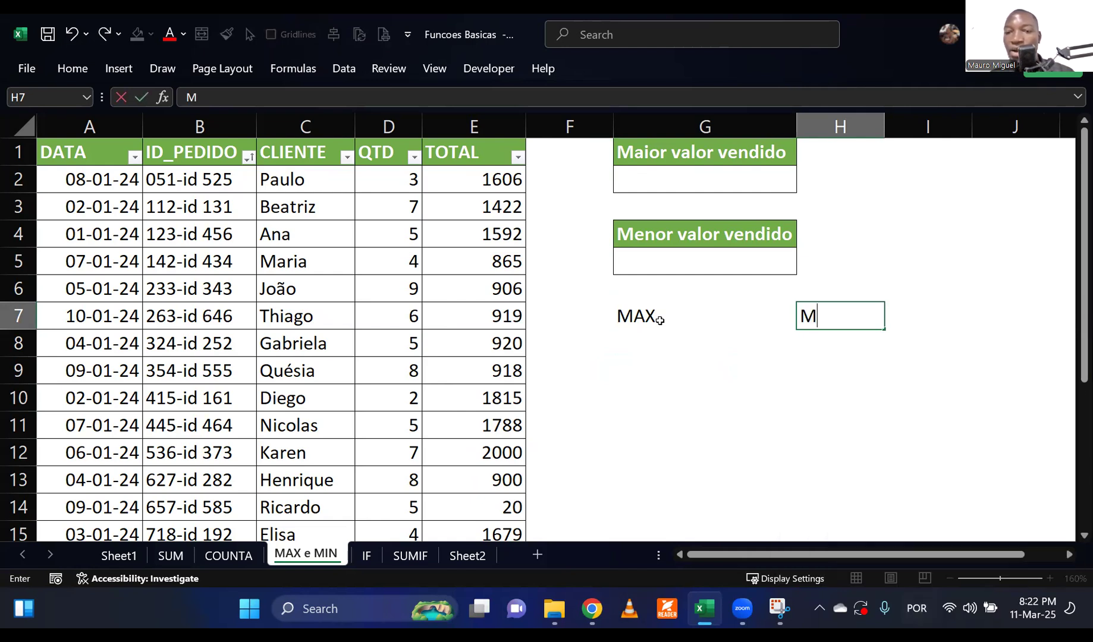
pyautogui.write('ÁXIMO')
pyautogui.press('Return')
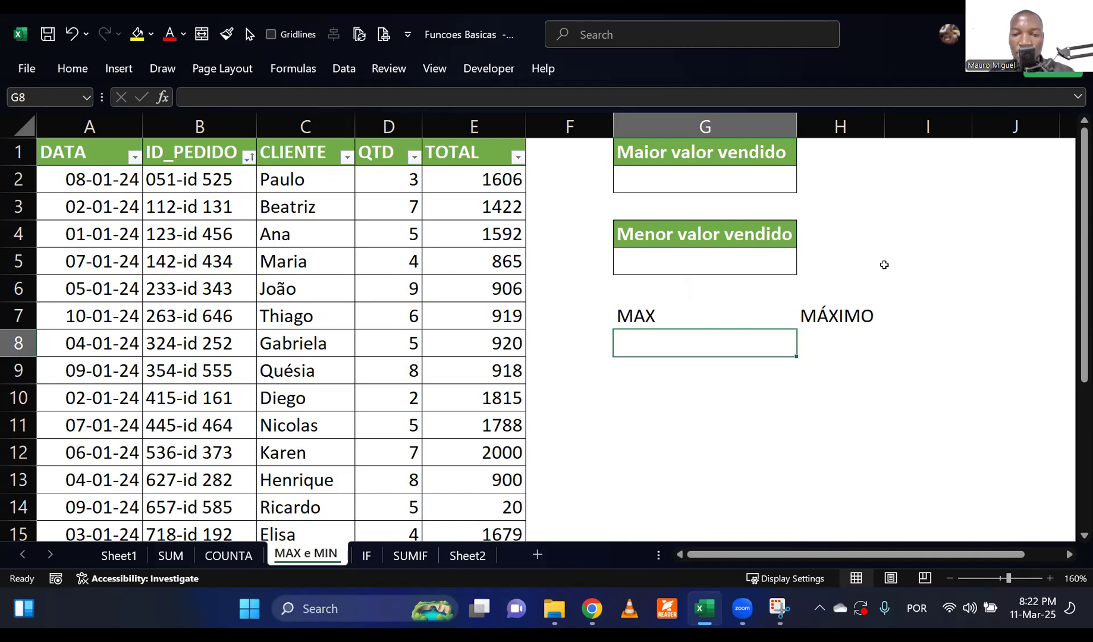
# Note the function name MIN in G8 with its Portuguese equivalent MÍNIMO in H8.
pyautogui.write('MIN')
pyautogui.press('Tab')
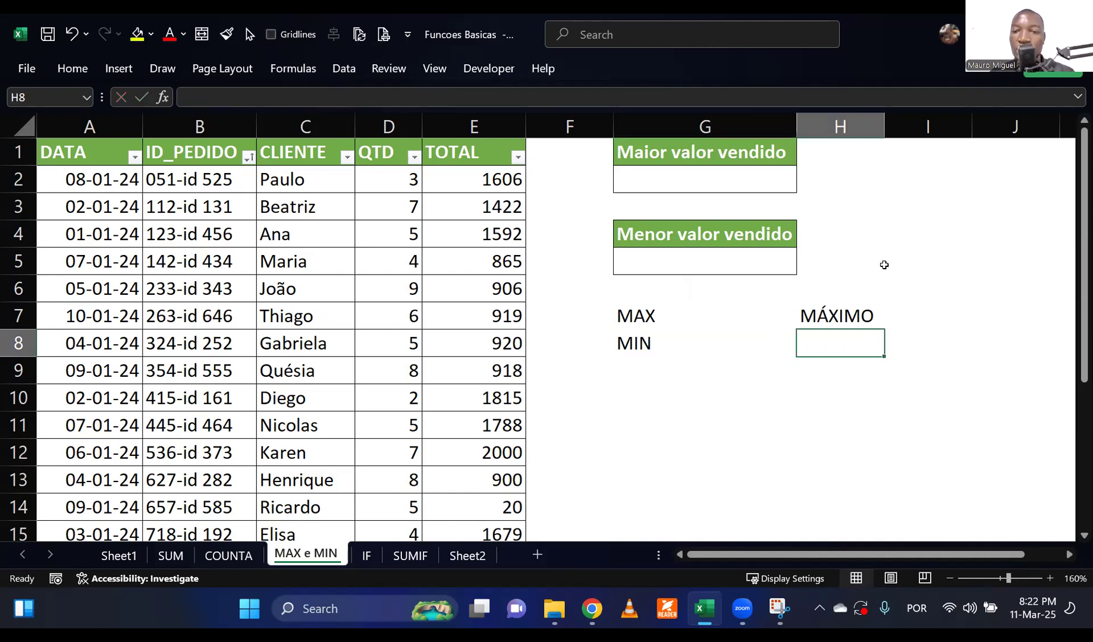
pyautogui.write('MÍNIMO')
pyautogui.press('Return')
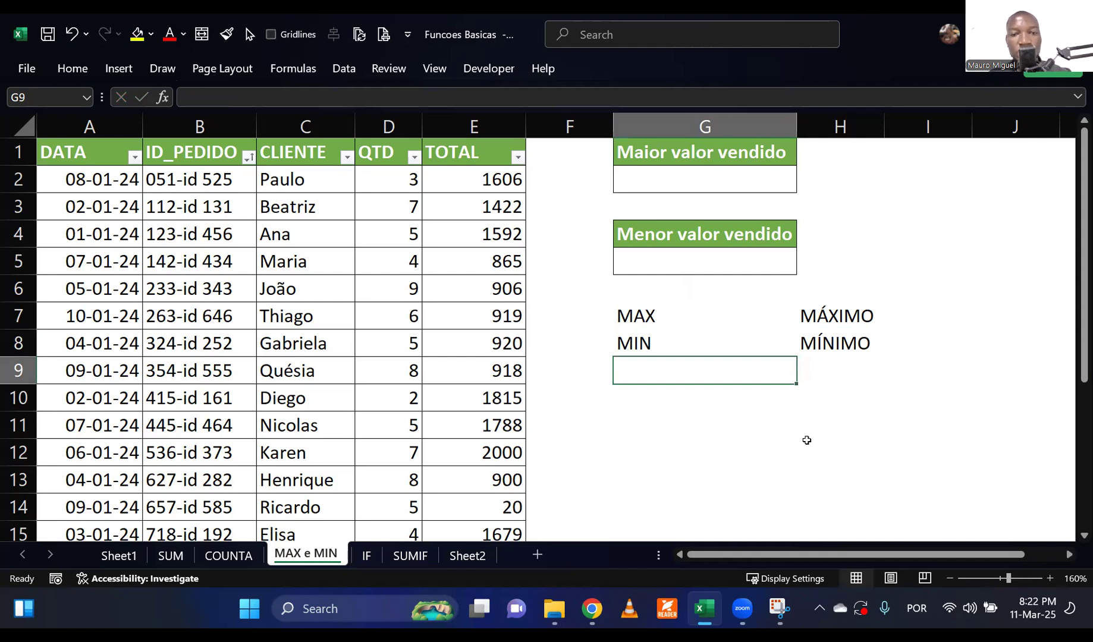
pyautogui.click(728, 440)
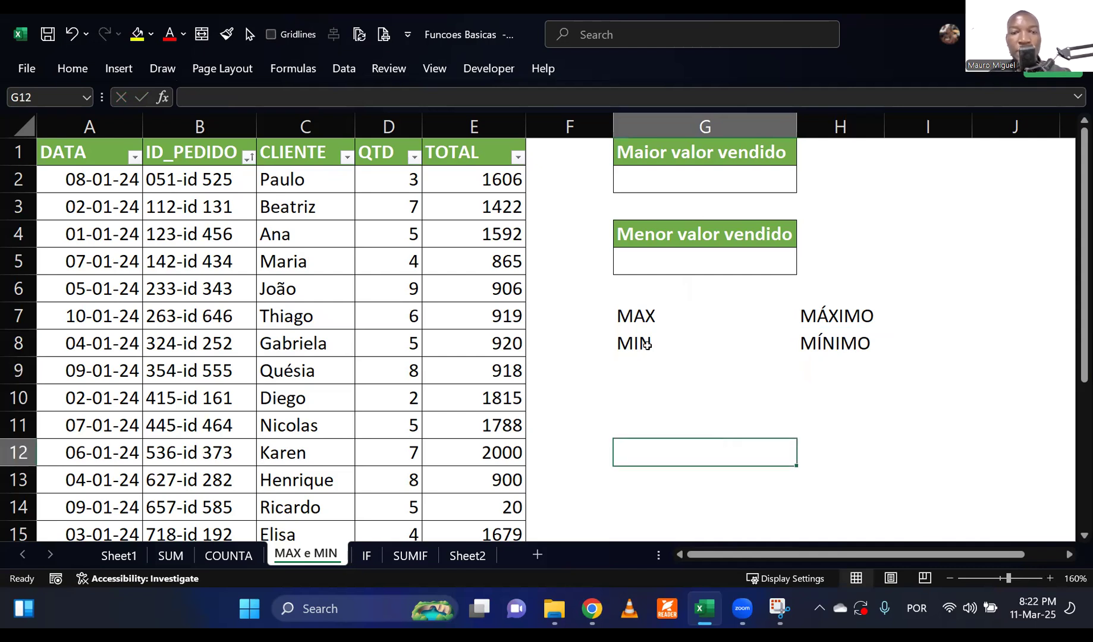
# Calculate the highest sold value in G2 with MAX over E2:E21 and check it against the matching total in the table.
pyautogui.click(677, 180)
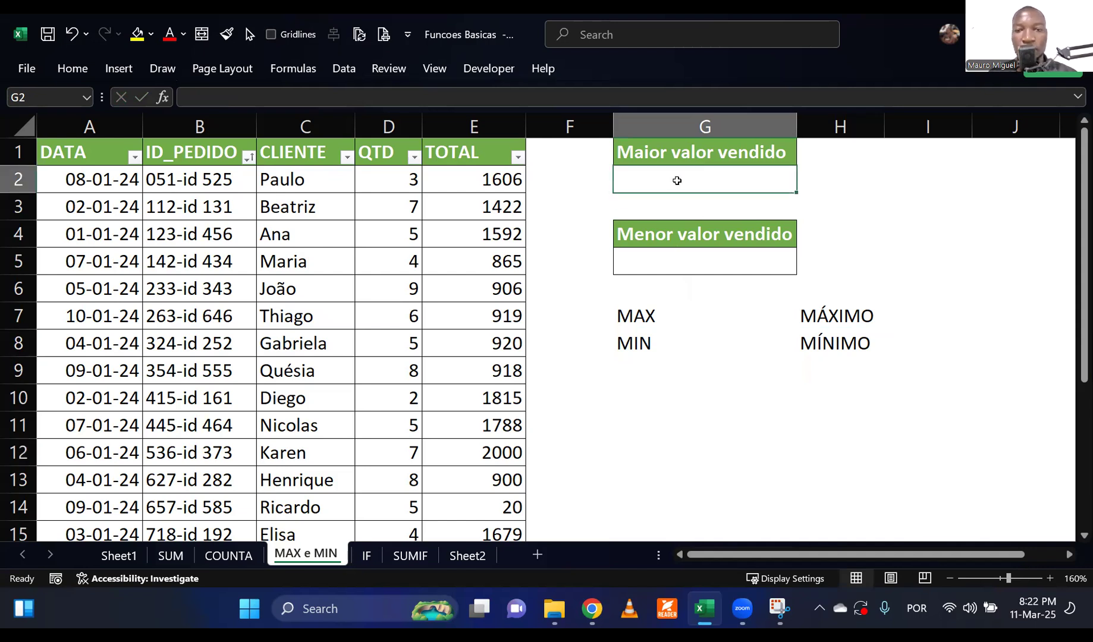
pyautogui.write('«')
pyautogui.press('BackSpace')
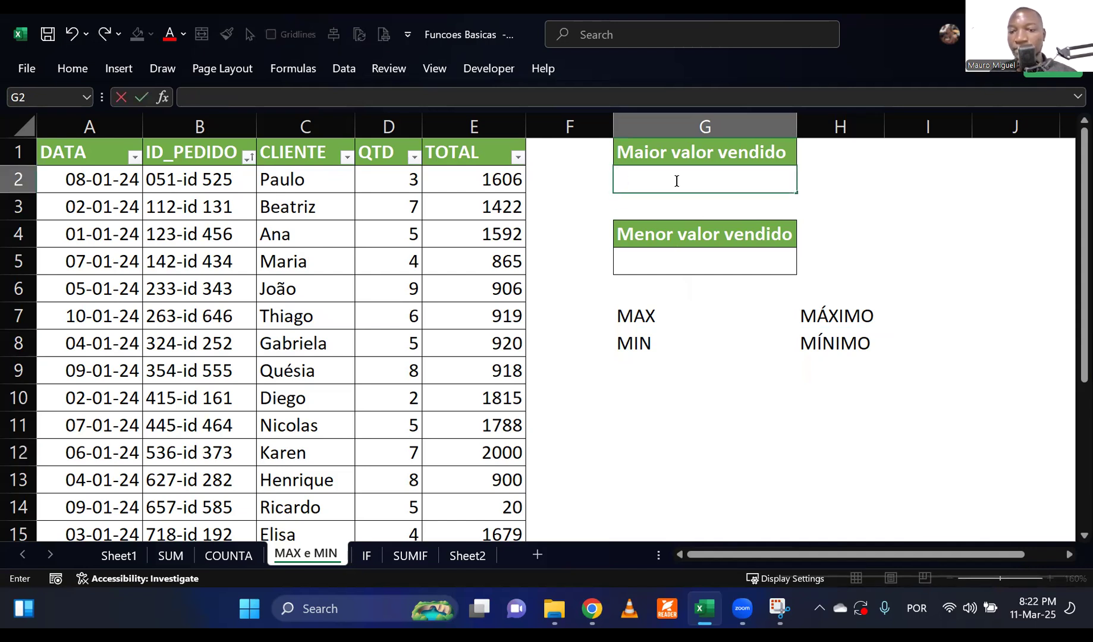
pyautogui.press('super+space')
pyautogui.write('=')
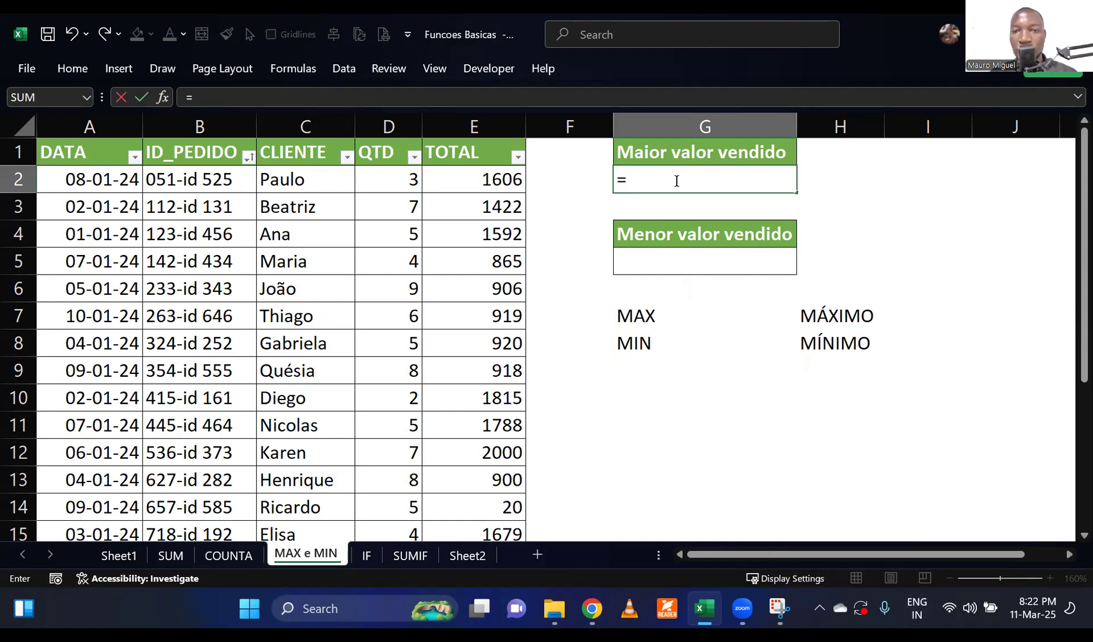
pyautogui.write('max')
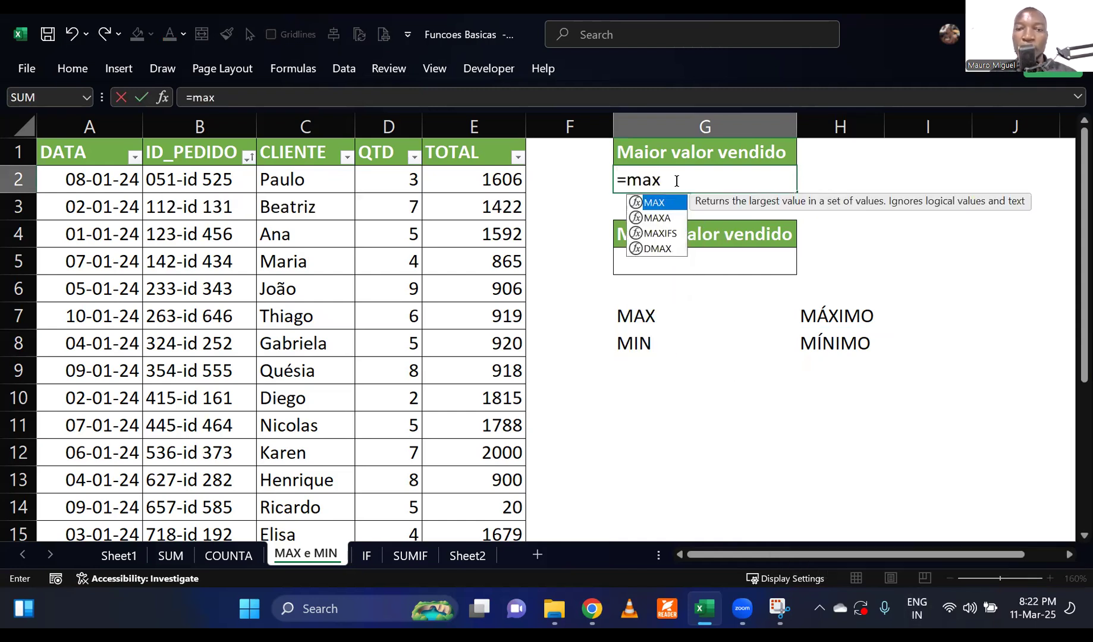
pyautogui.doubleClick(651, 206)
pyautogui.moveTo(509, 186); pyautogui.dragTo(502, 493)
pyautogui.scroll(3, 557, 354)
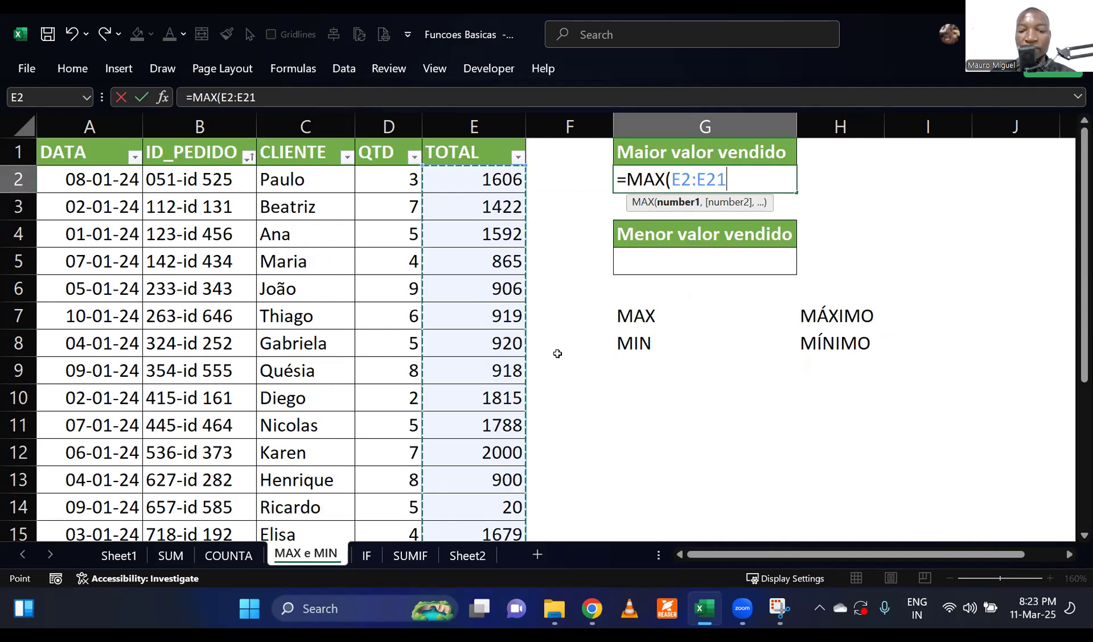
pyautogui.write(')')
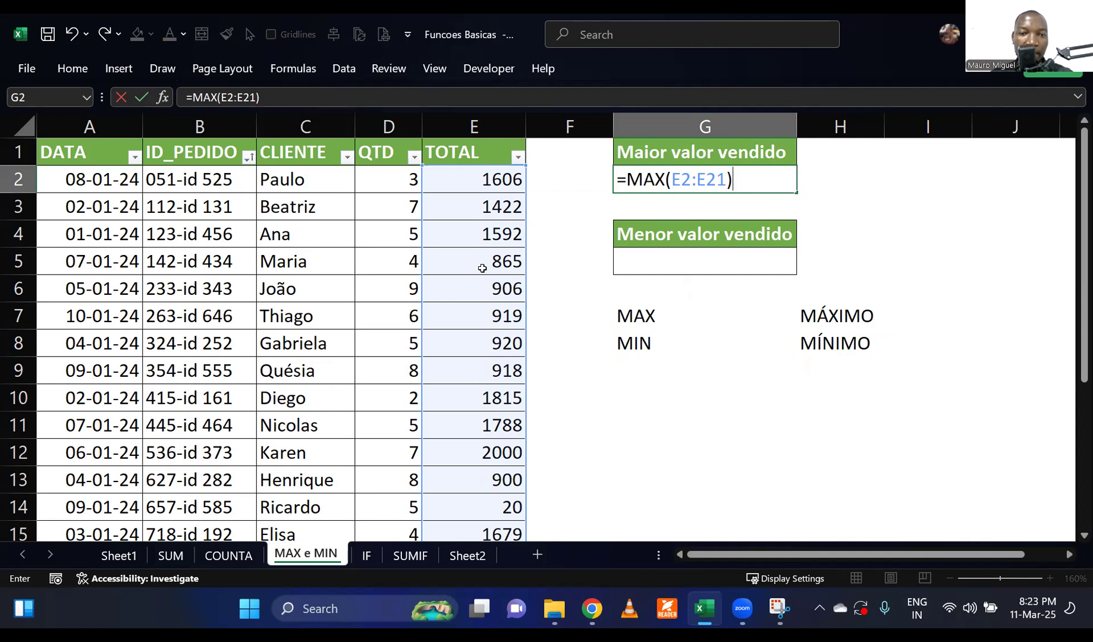
pyautogui.scroll(-4, 502, 286)
pyautogui.scroll(4, 502, 286)
pyautogui.press('Return')
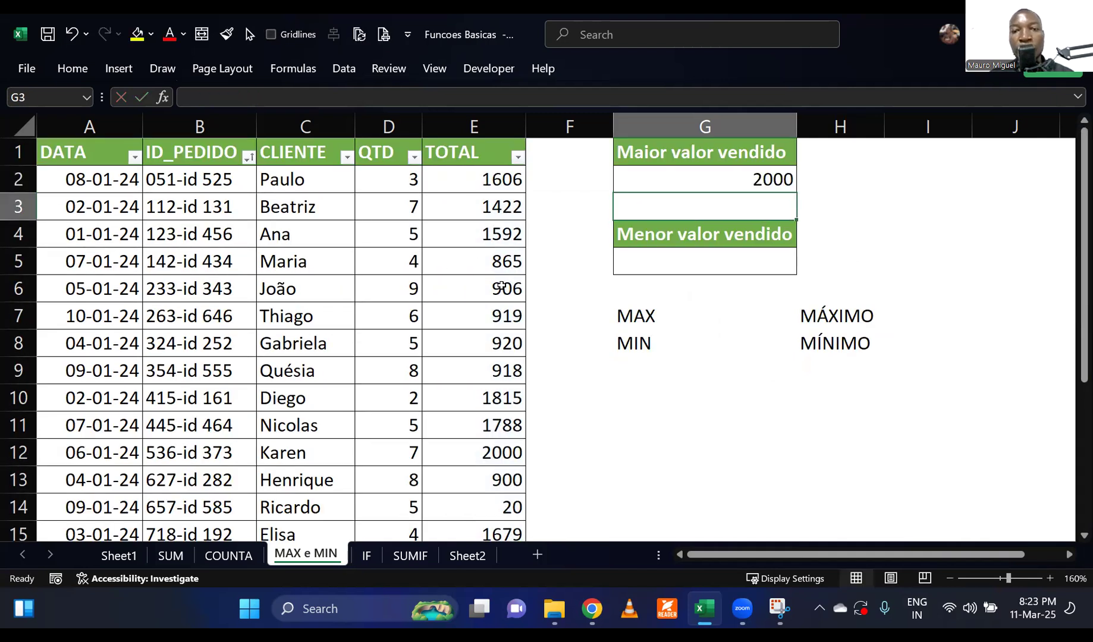
pyautogui.click(735, 178)
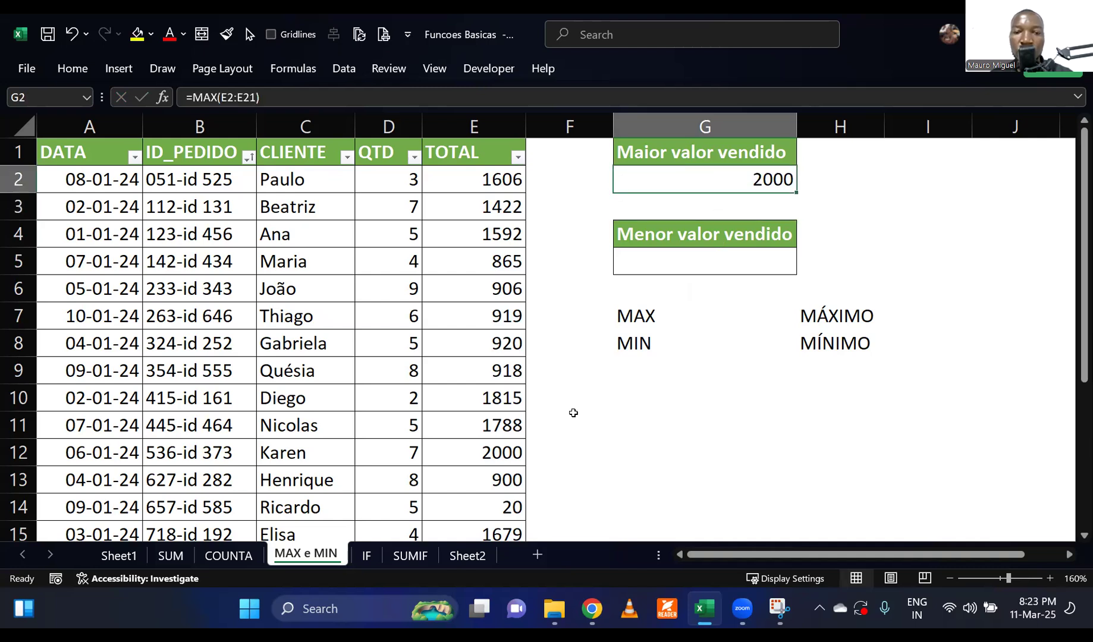
pyautogui.click(497, 456)
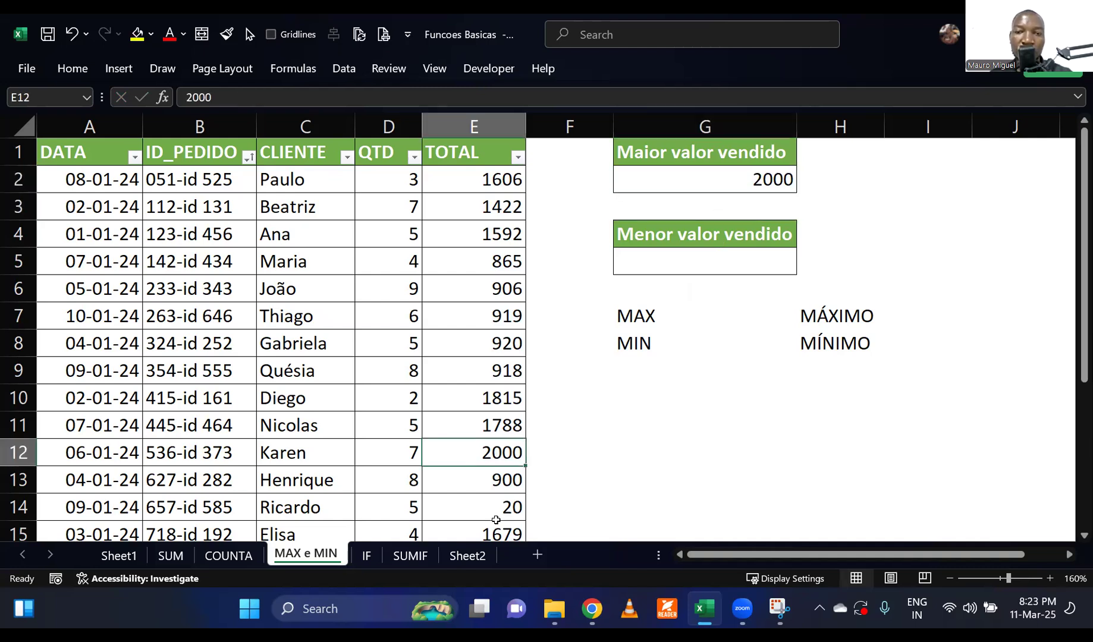
# Calculate the lowest sold value in G5 with MIN over E2:E21 and check it against the matching total in the table.
pyautogui.click(652, 262)
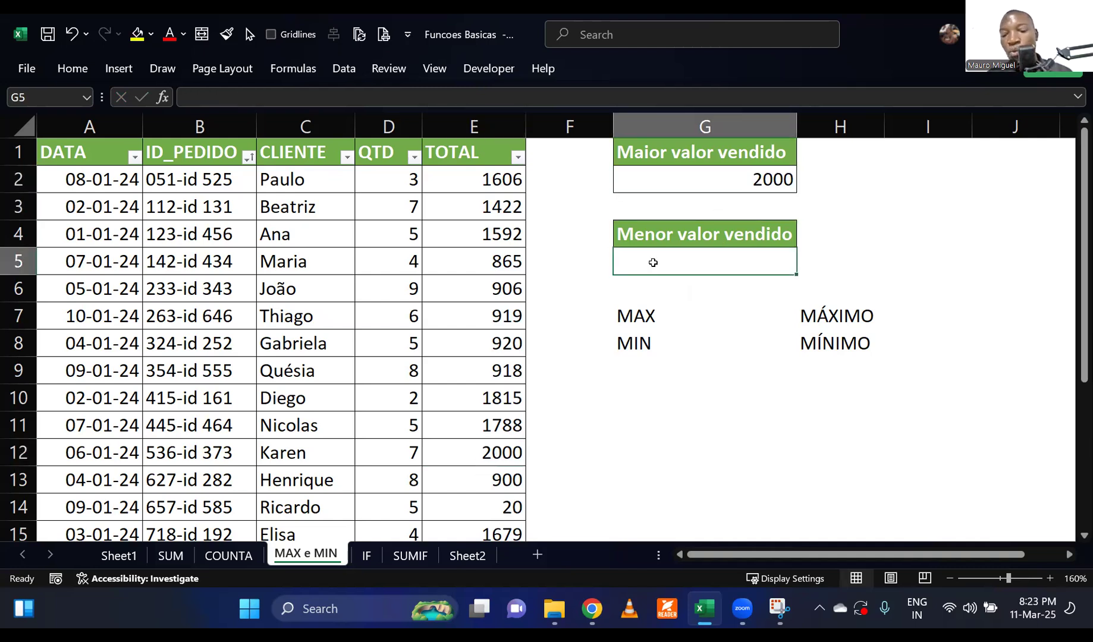
pyautogui.write('=min')
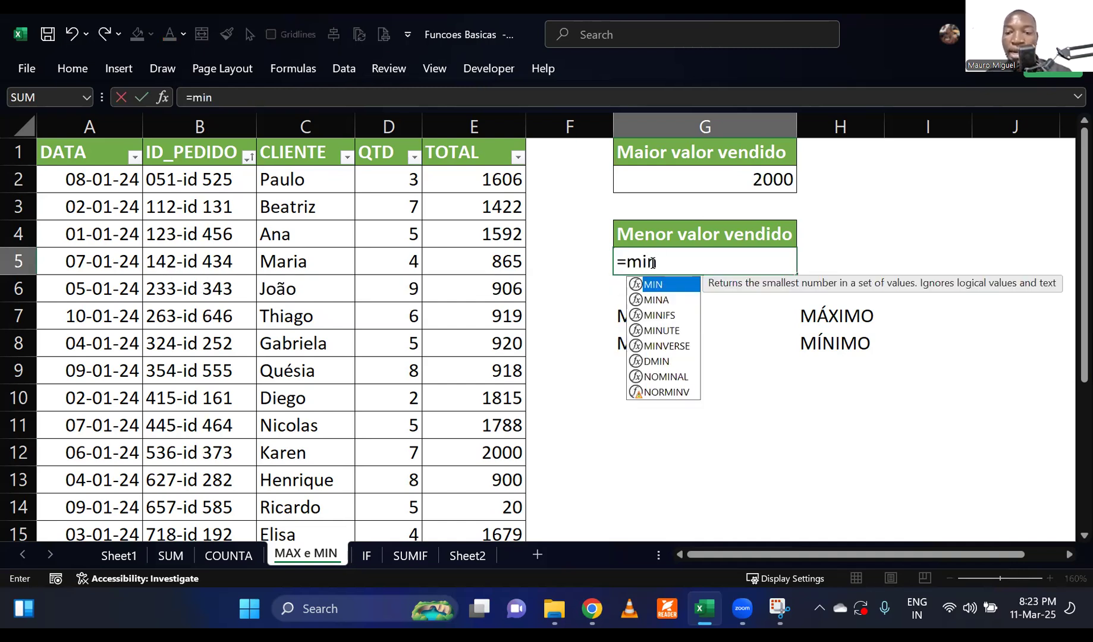
pyautogui.press('Tab')
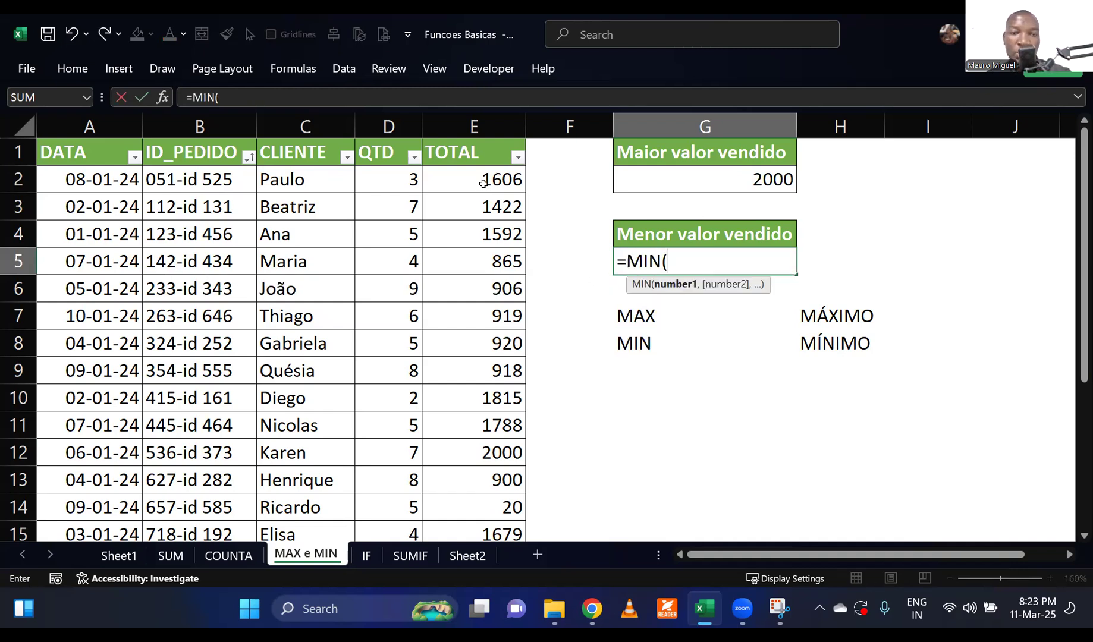
pyautogui.moveTo(483, 184); pyautogui.dragTo(473, 511)
pyautogui.scroll(3, 763, 354)
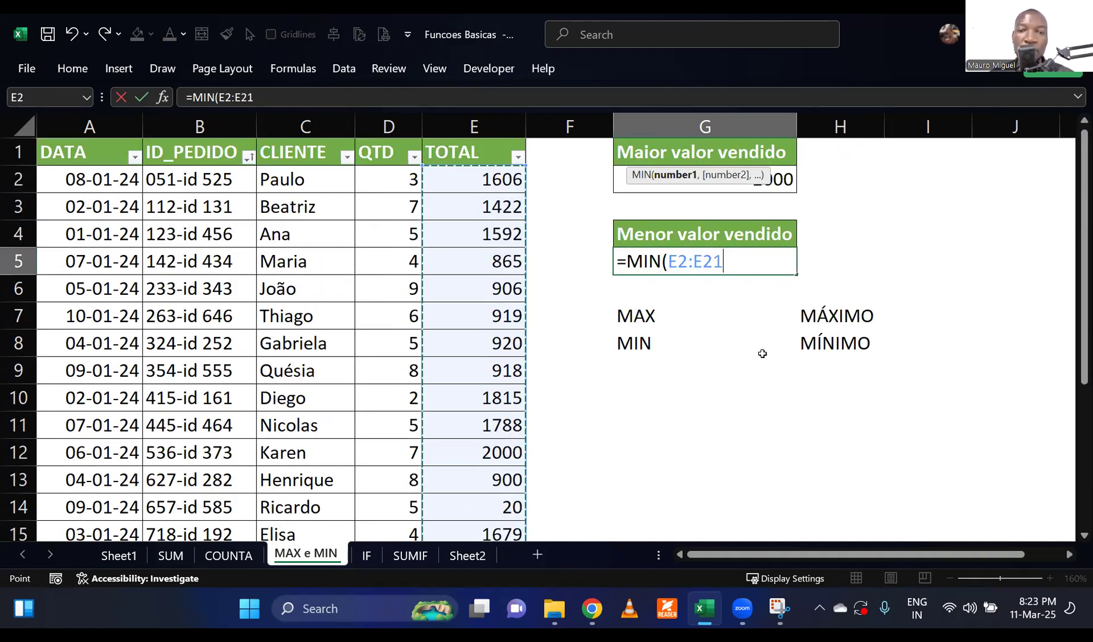
pyautogui.write(')')
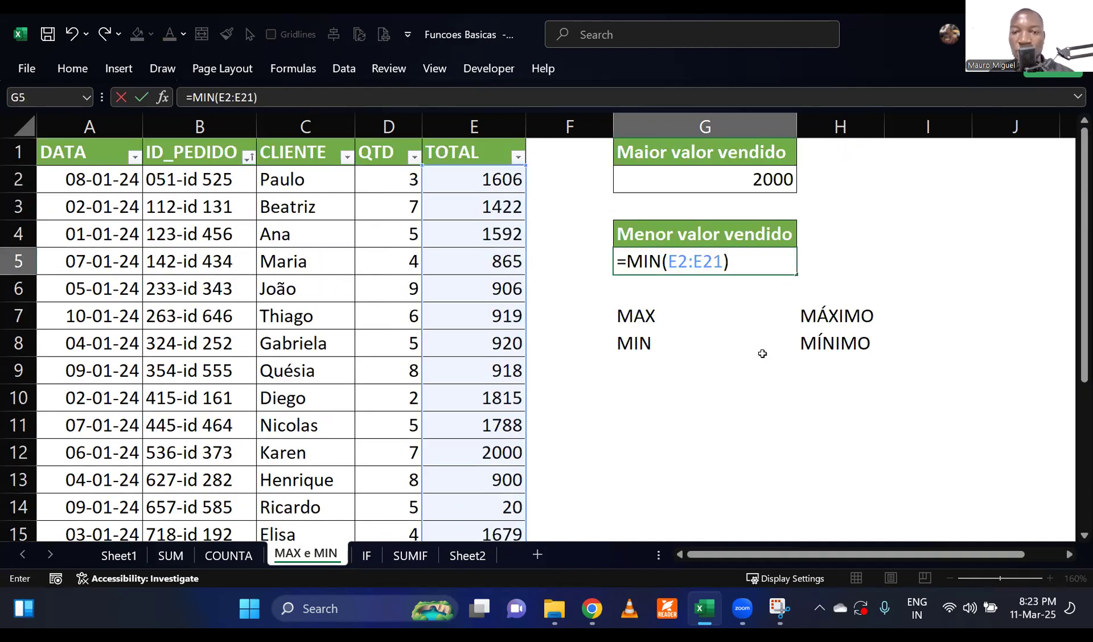
pyautogui.press('Return')
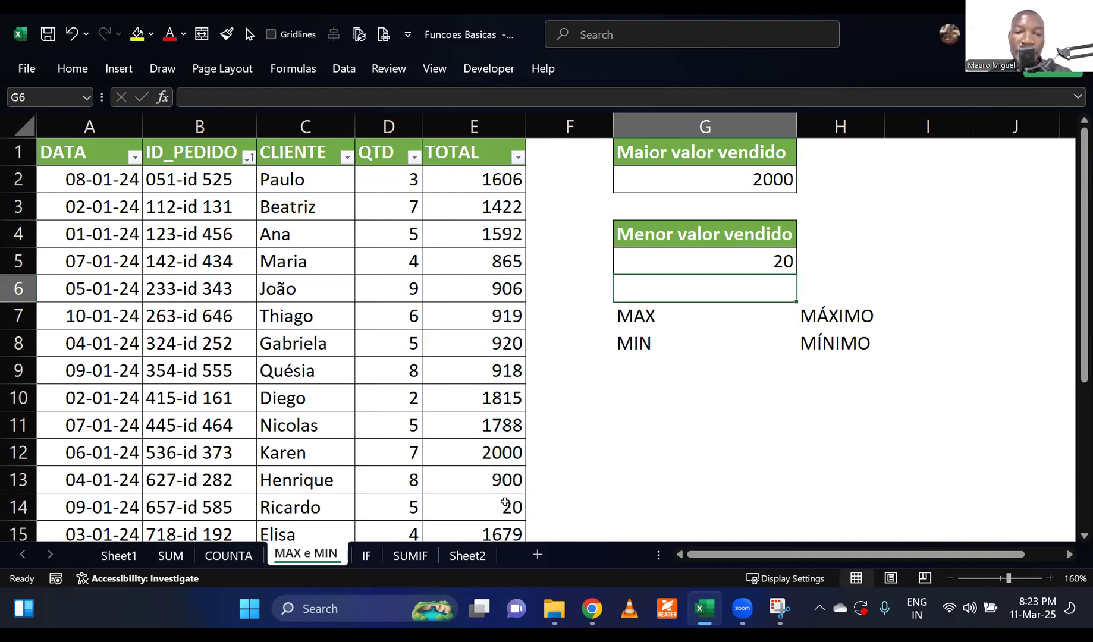
pyautogui.click(505, 502)
pyautogui.click(624, 467)
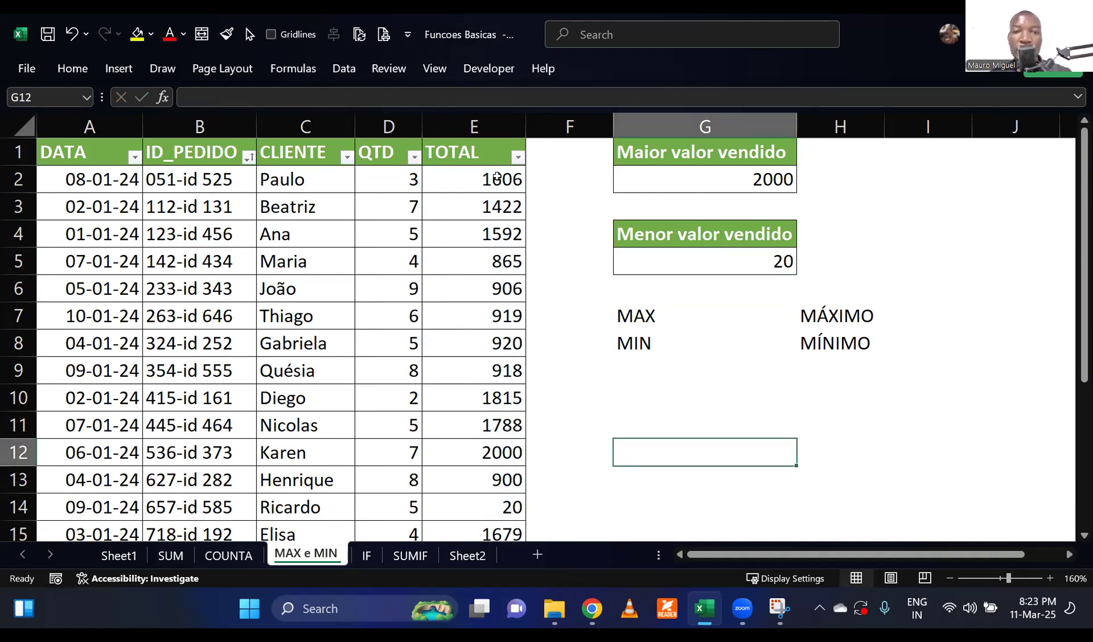
# Set the first order's total in E2 to 3000 and check the highest sold value in G2.
pyautogui.click(497, 177)
pyautogui.write('3000')
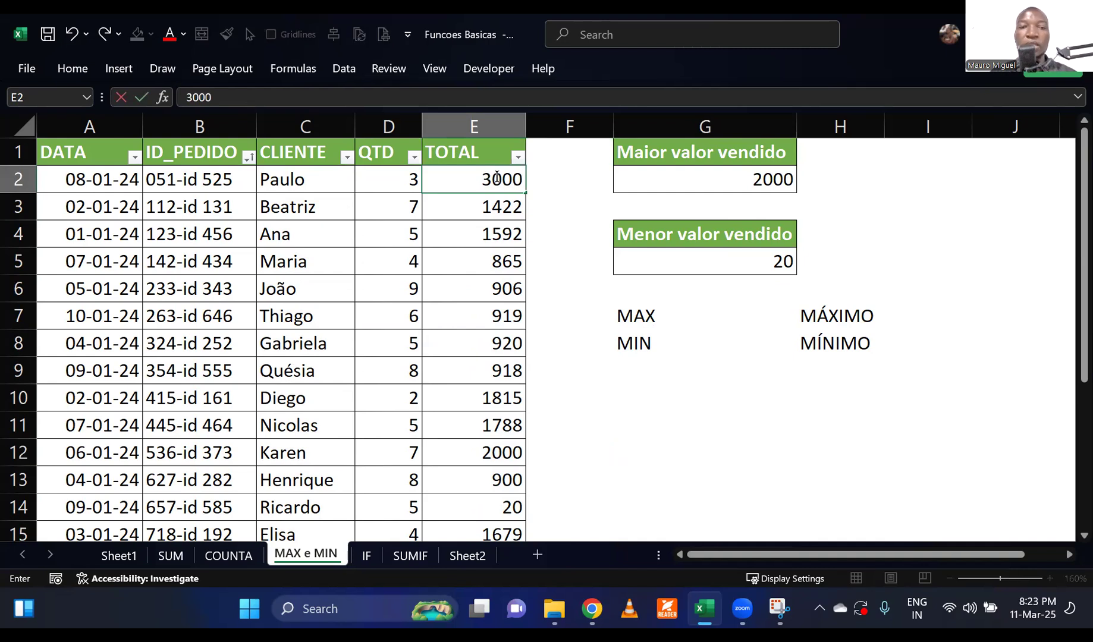
pyautogui.press('Return')
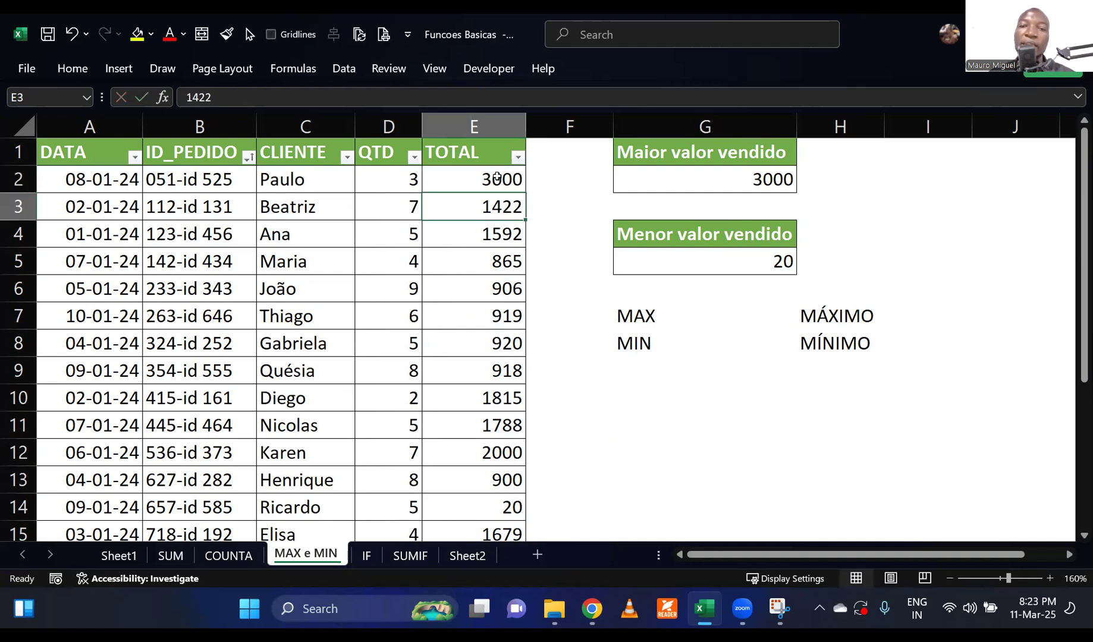
pyautogui.click(741, 178)
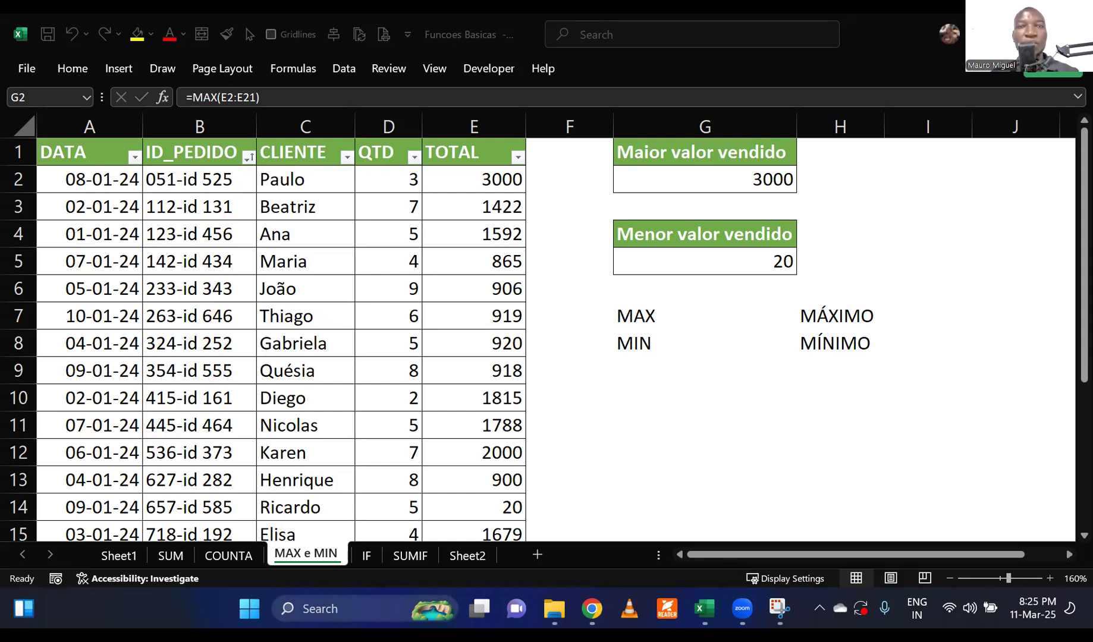
# Open the IF sheet containing the Status exercise.
pyautogui.click(370, 560)
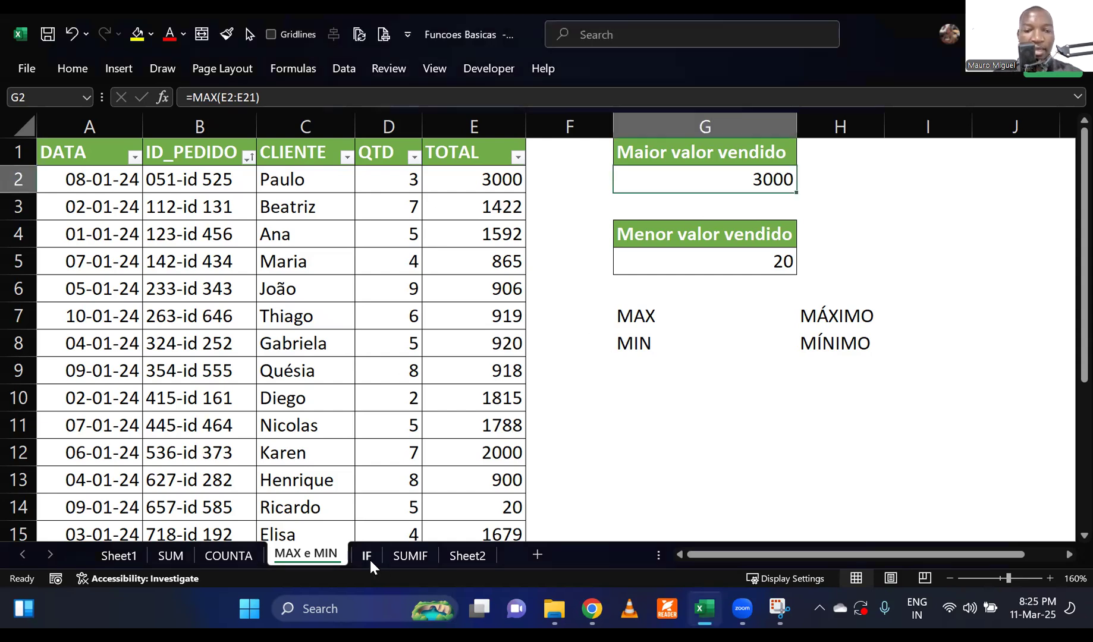
pyautogui.click(373, 553)
pyautogui.click(556, 398)
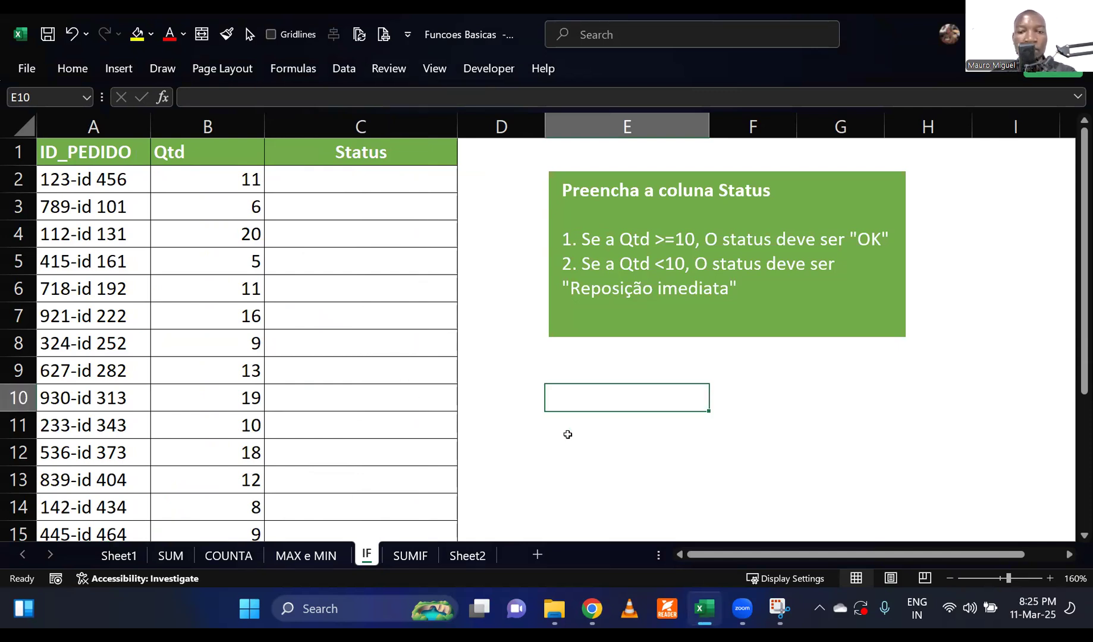
pyautogui.click(569, 434)
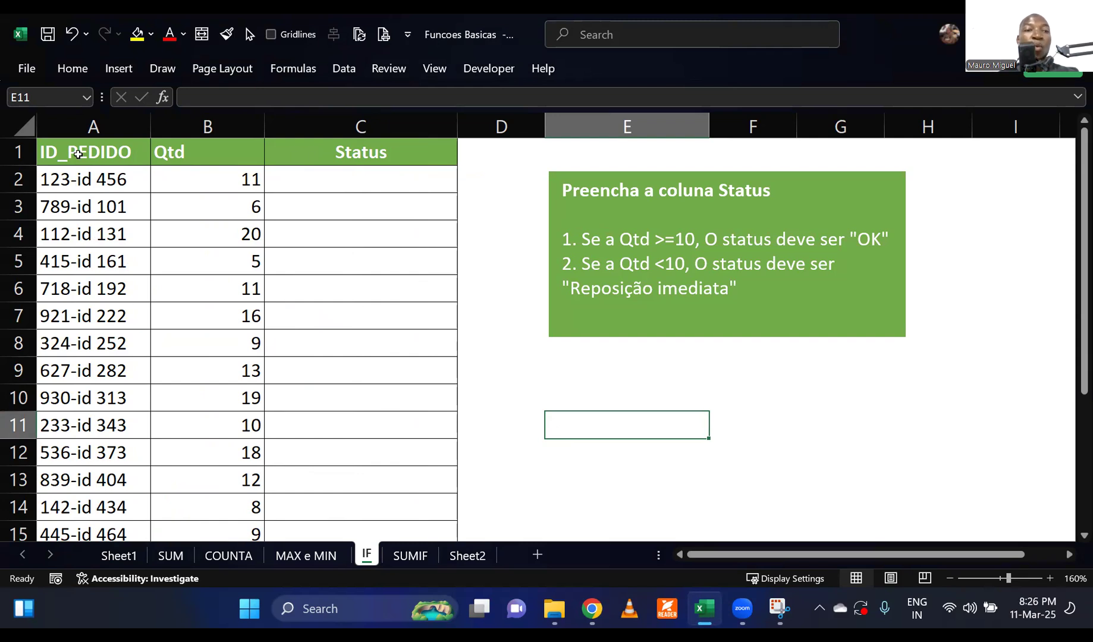
# Examine the ID_PEDIDO, Qtd and Status columns and several individual IDs in the table.
pyautogui.click(78, 154)
pyautogui.hotkey('ctrl', 'shift', 'Down')
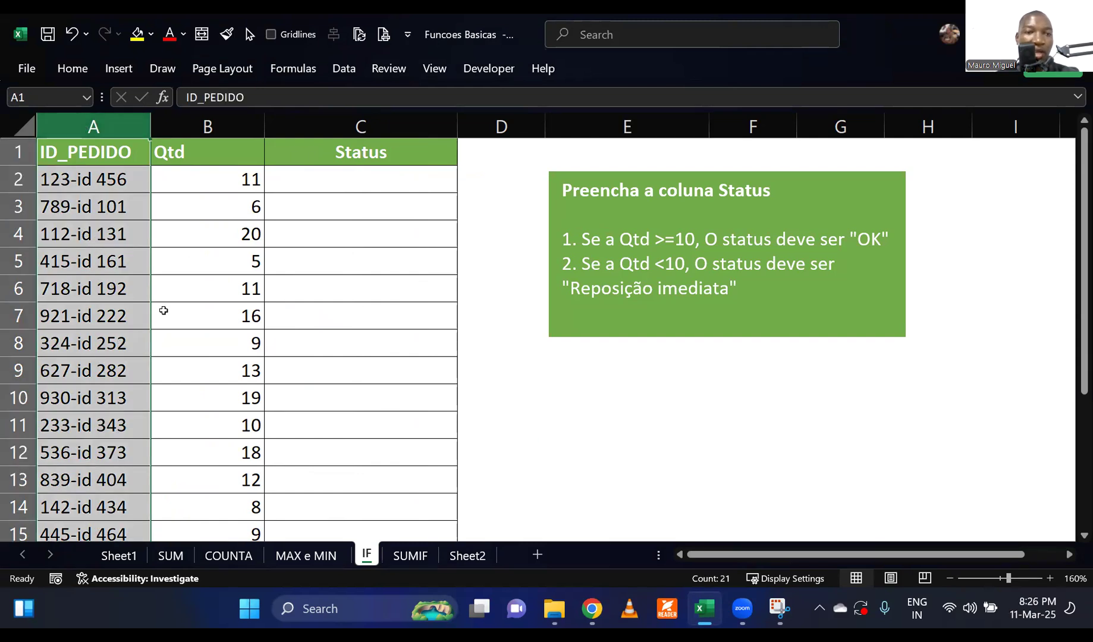
pyautogui.click(200, 126)
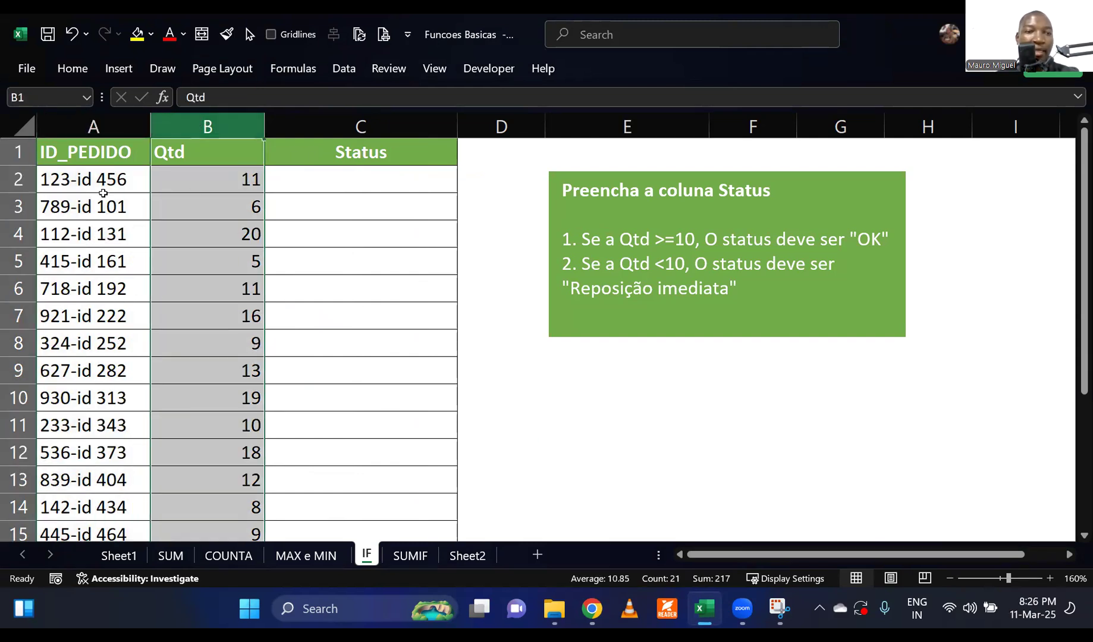
pyautogui.click(103, 192)
pyautogui.click(98, 216)
pyautogui.click(98, 261)
pyautogui.click(101, 290)
pyautogui.click(105, 338)
pyautogui.click(107, 366)
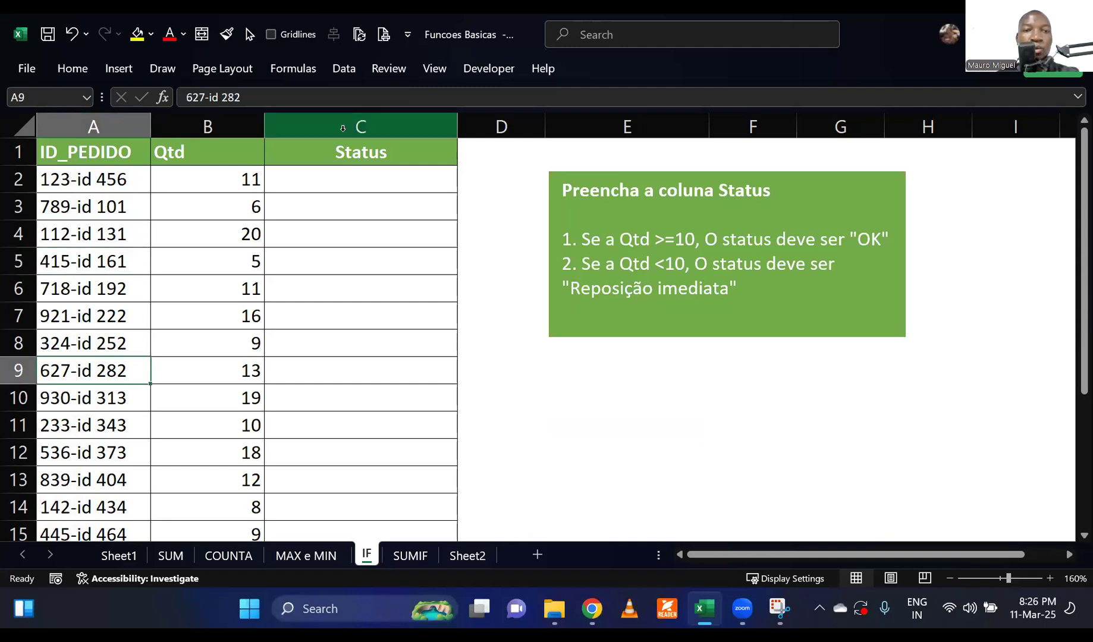
pyautogui.click(342, 128)
pyautogui.click(357, 275)
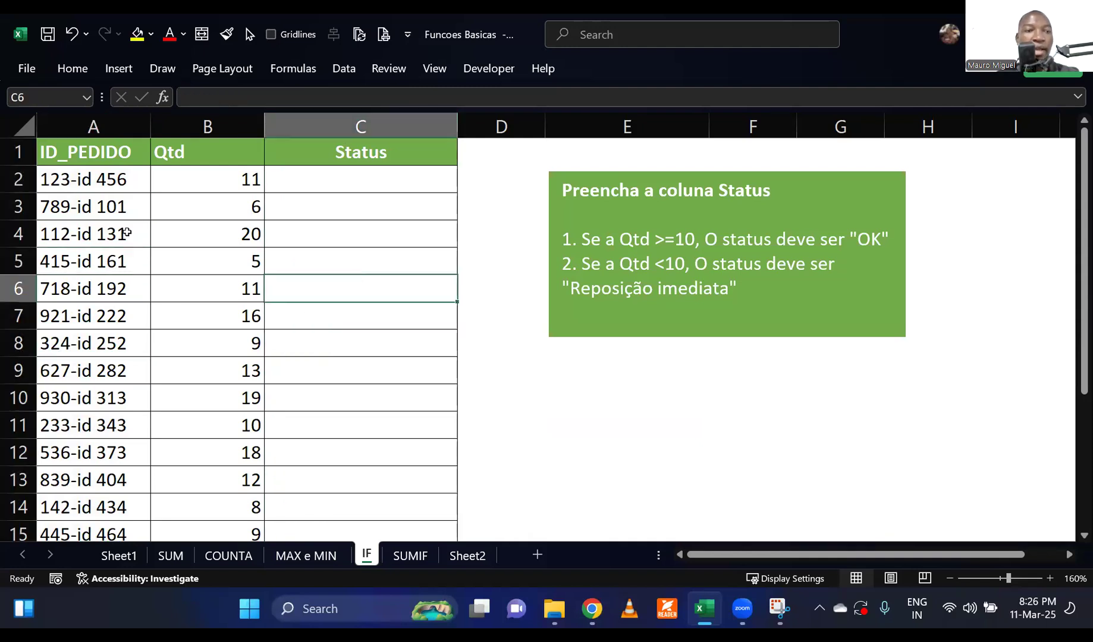
# Rename the header in A1 to ID_PRODUTO and fit column A's width to its contents.
pyautogui.click(127, 151)
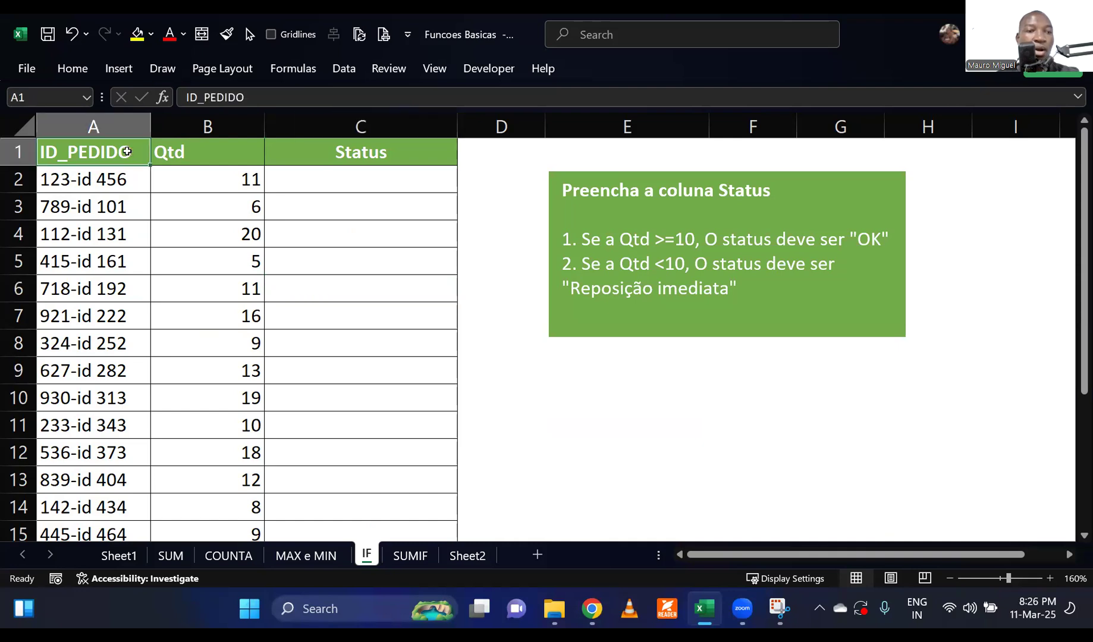
pyautogui.doubleClick(126, 152)
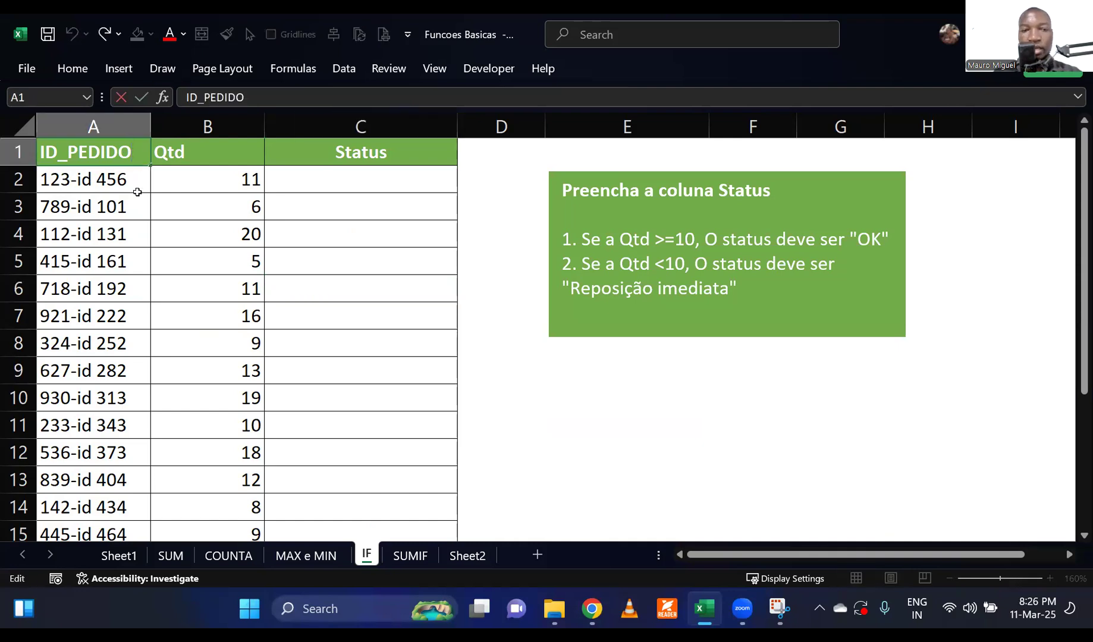
pyautogui.press('BackSpace')
pyautogui.press('BackSpace')
pyautogui.press('BackSpace')
pyautogui.press('BackSpace')
pyautogui.press('BackSpace')
pyautogui.press('BackSpace')
pyautogui.write('PRDUTO')
pyautogui.press('BackSpace')
pyautogui.press('BackSpace')
pyautogui.press('BackSpace')
pyautogui.press('BackSpace')
pyautogui.write('OR')
pyautogui.press('BackSpace')
pyautogui.write('DUTO')
pyautogui.press('Return')
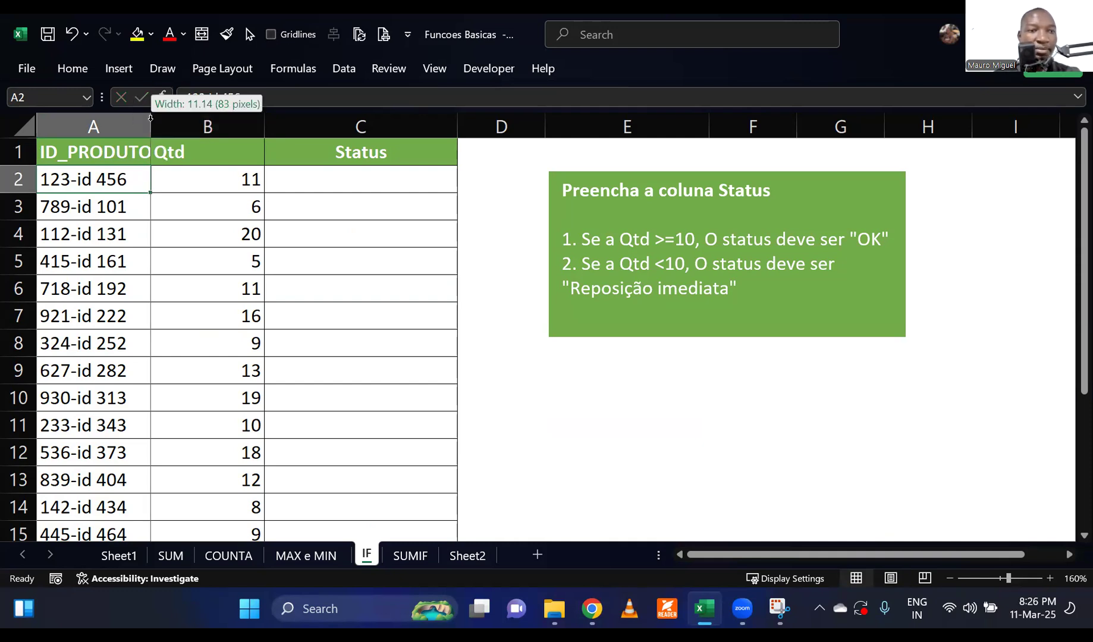
pyautogui.doubleClick(151, 120)
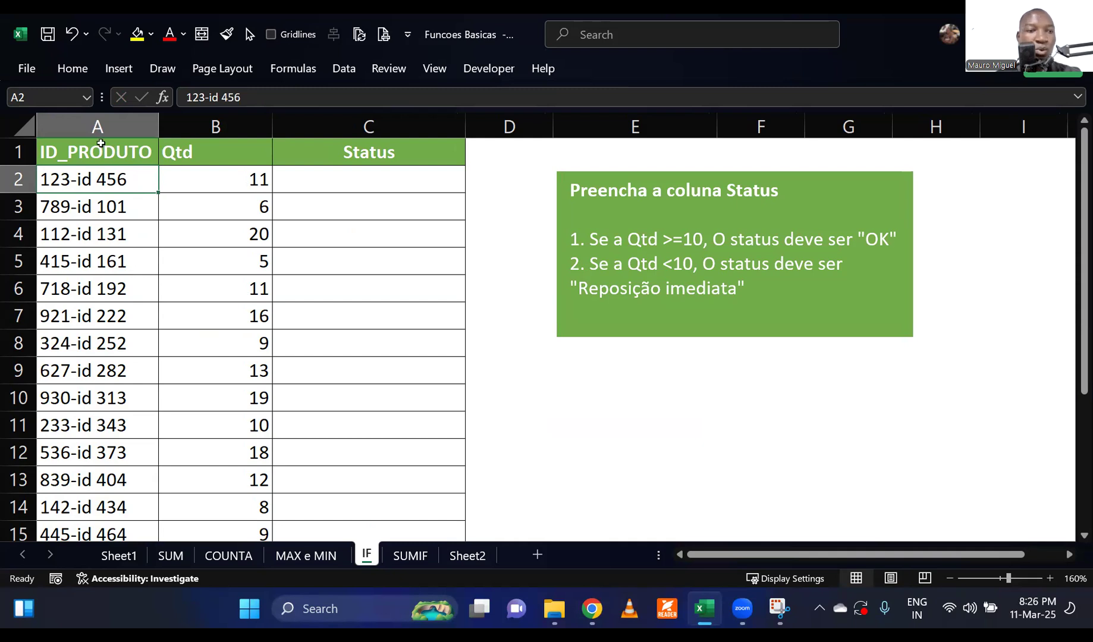
# Review the ID_PRODUTO, Qtd and Status columns, along with the first product's quantity and the empty status cells.
pyautogui.click(98, 126)
pyautogui.click(220, 124)
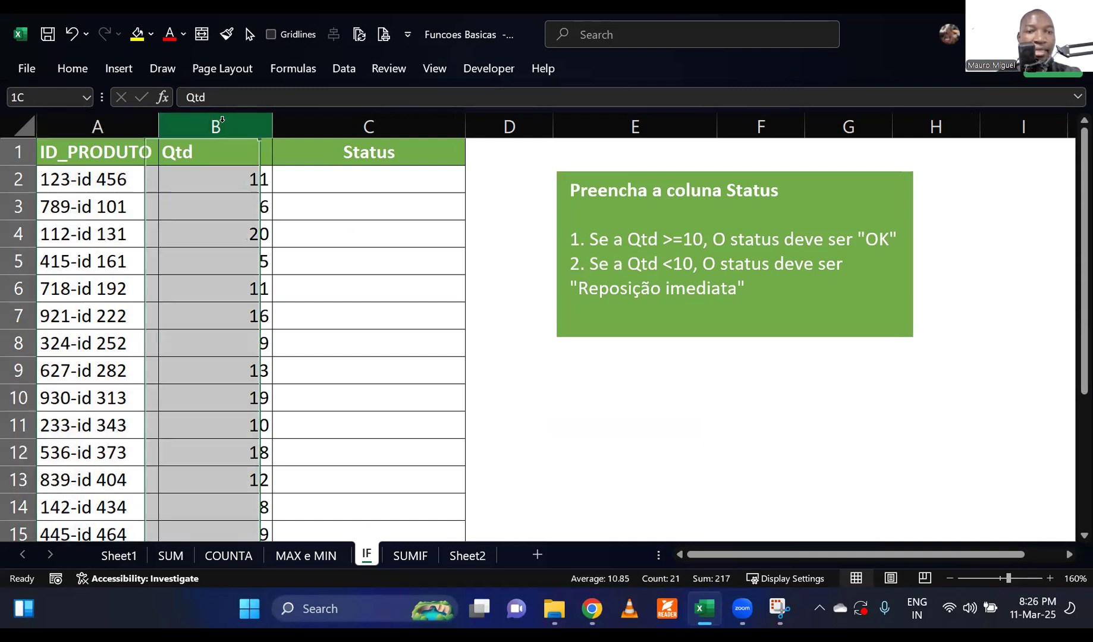
pyautogui.click(336, 127)
pyautogui.click(357, 271)
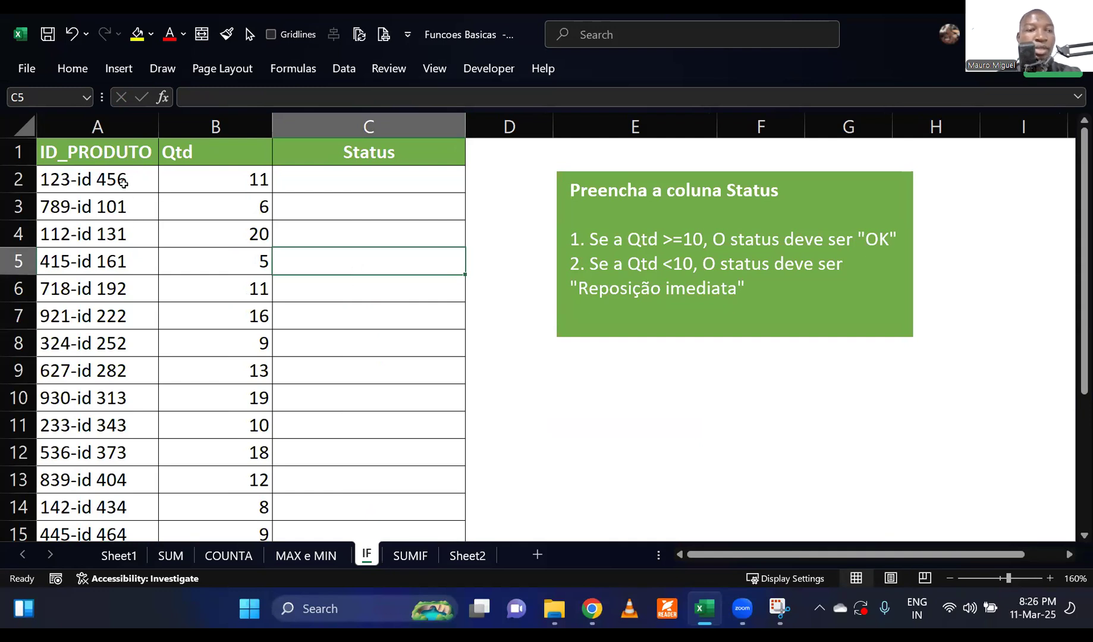
pyautogui.click(124, 181)
pyautogui.click(214, 180)
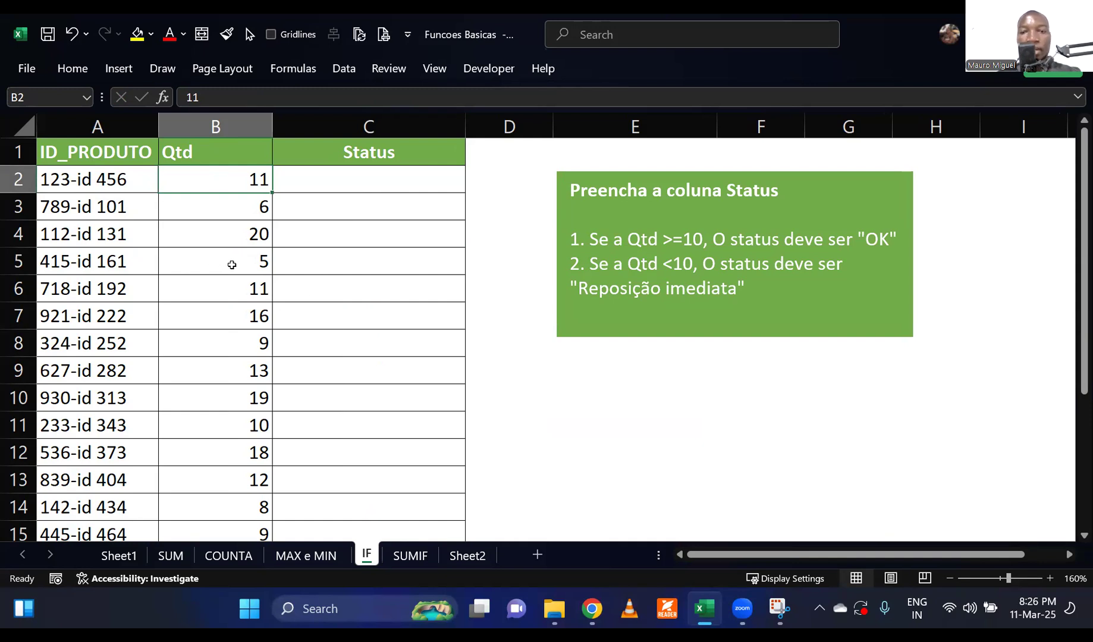
pyautogui.moveTo(317, 183); pyautogui.dragTo(316, 392)
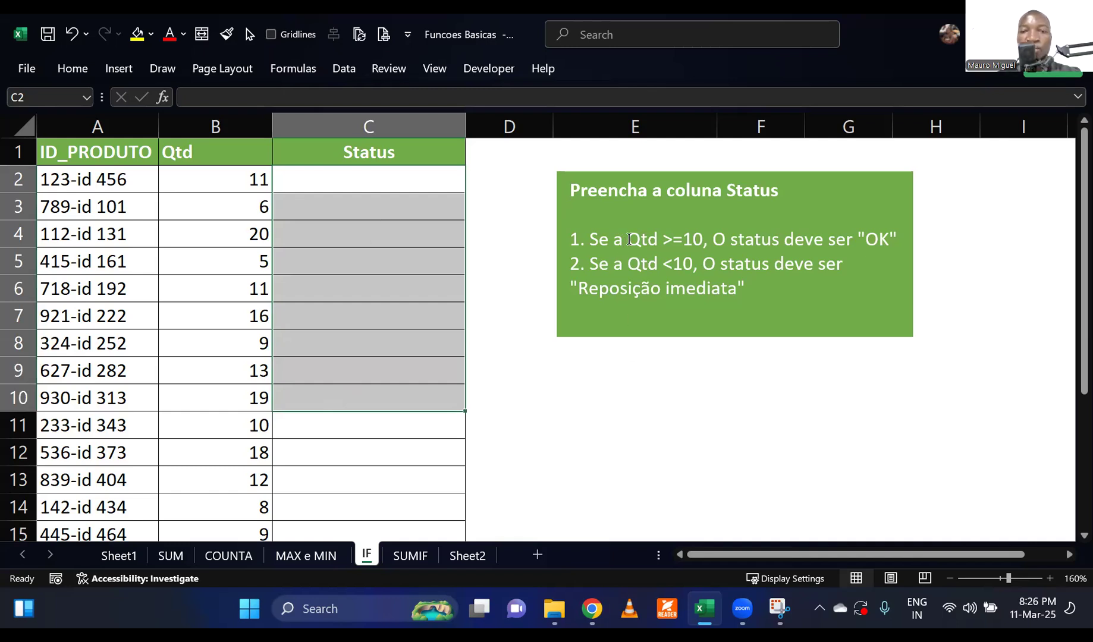
# Read the two Status rules in the green text box and compare them with the quantities in the first rows.
pyautogui.doubleClick(642, 239)
pyautogui.moveTo(688, 236); pyautogui.dragTo(695, 235)
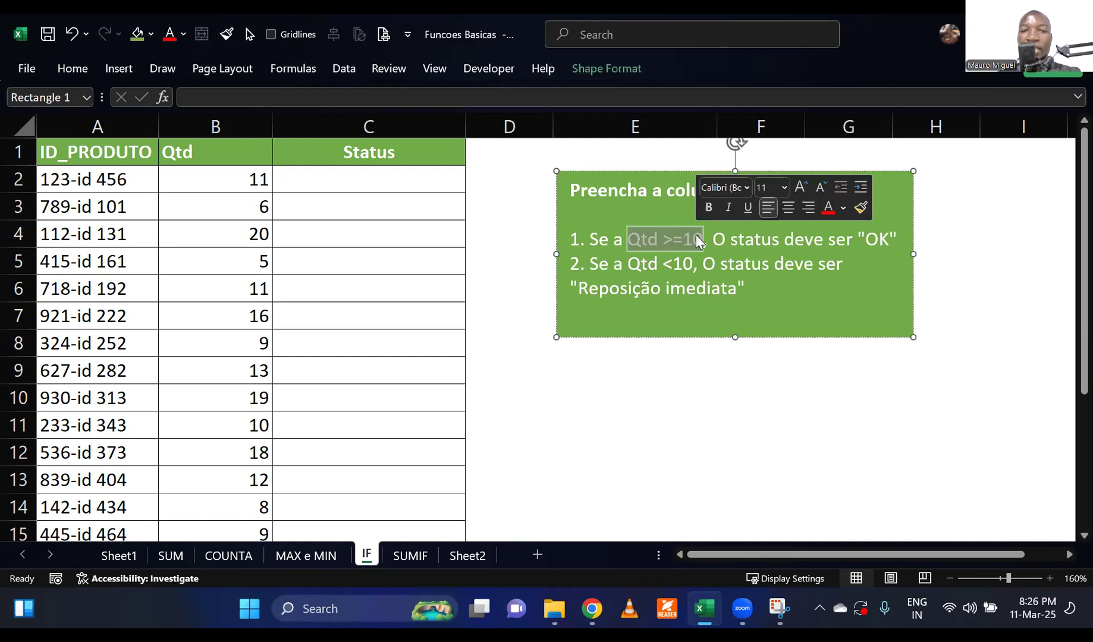
pyautogui.click(390, 178)
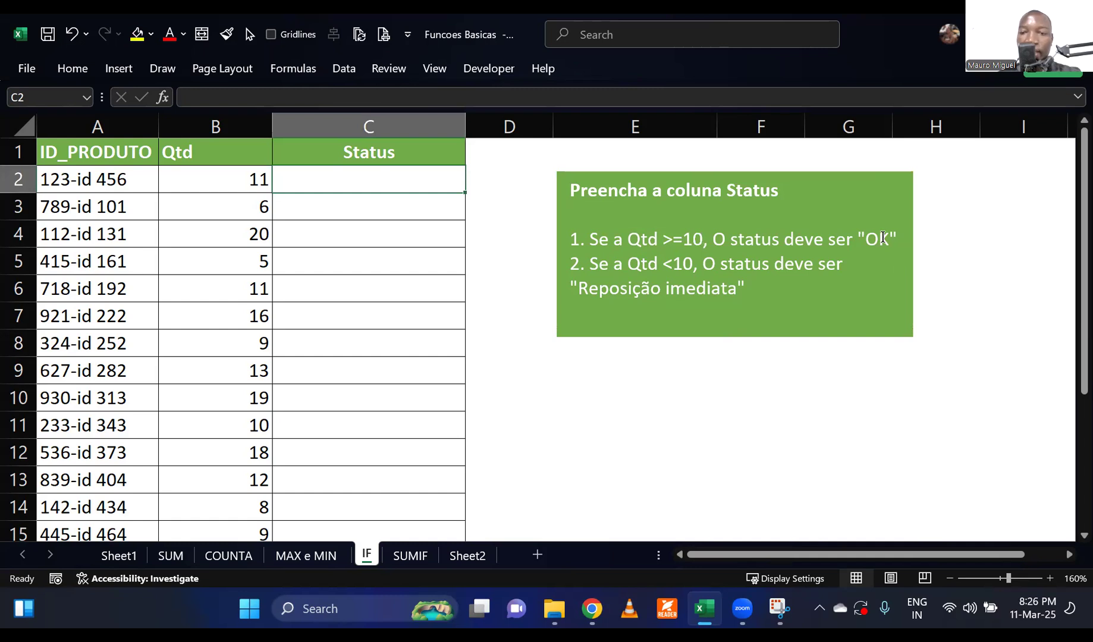
pyautogui.click(883, 239)
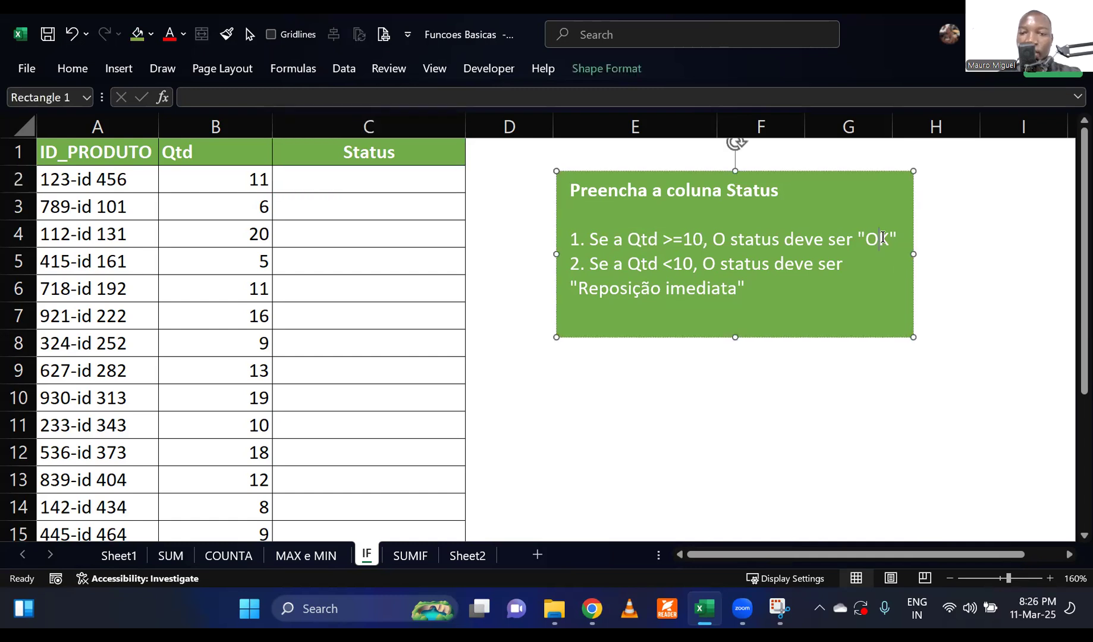
pyautogui.click(250, 202)
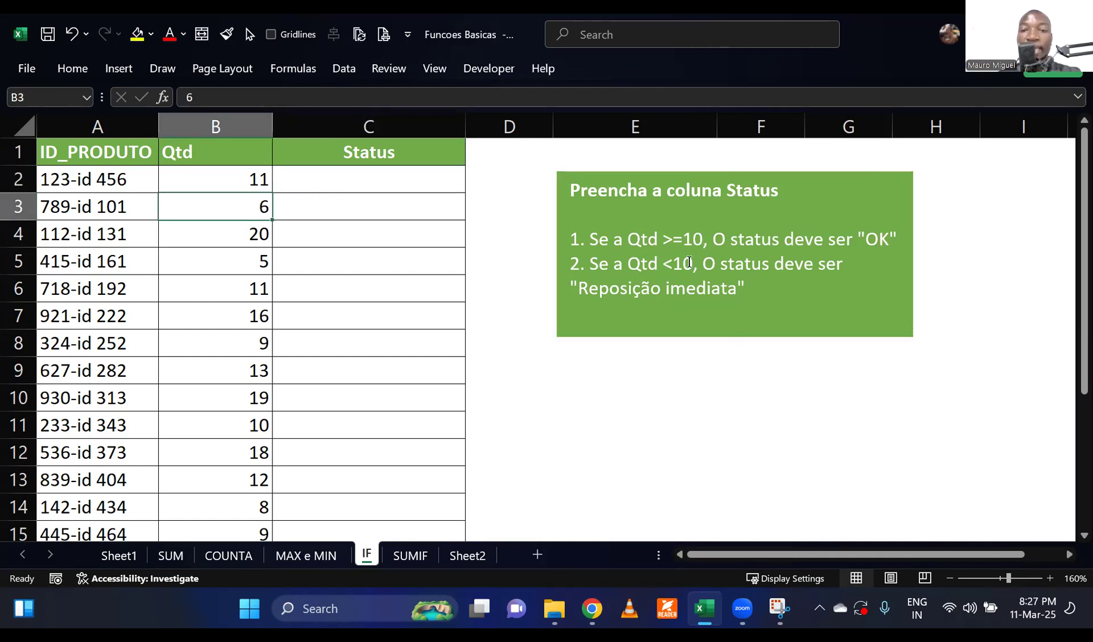
pyautogui.click(693, 263)
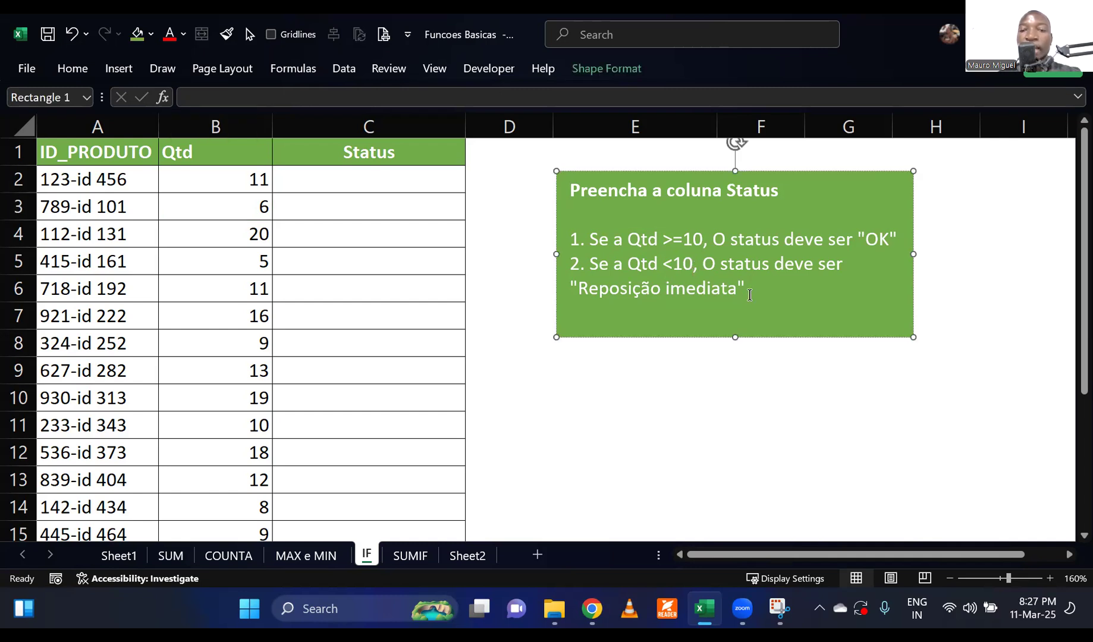
pyautogui.moveTo(745, 289); pyautogui.dragTo(592, 300)
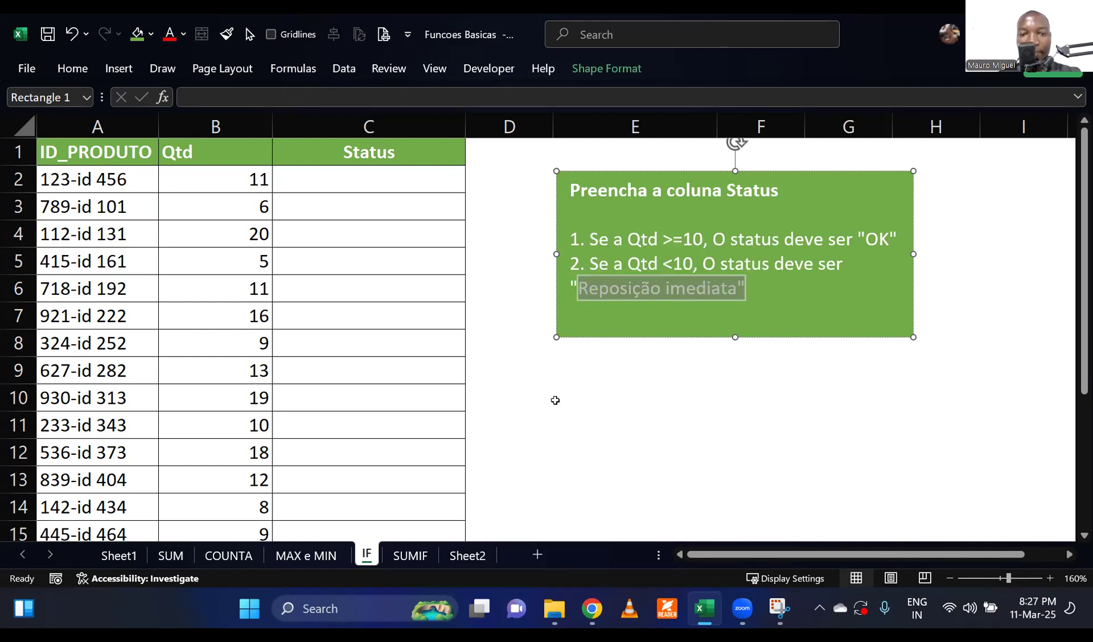
pyautogui.click(555, 401)
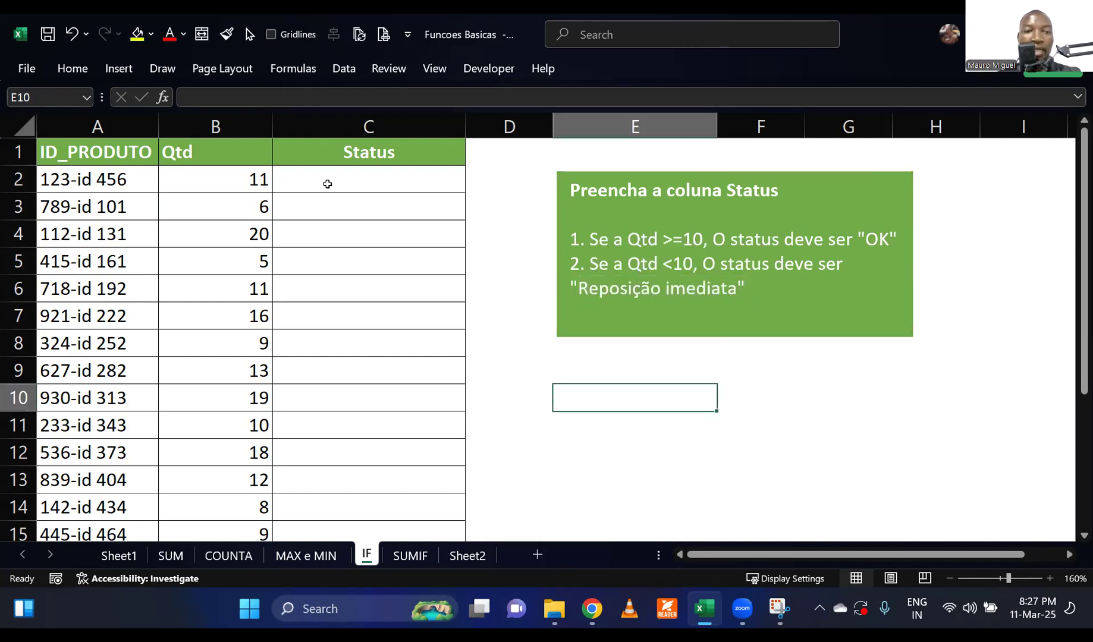
# Enter the status OK manually in C2 for the first product, according to its quantity.
pyautogui.click(331, 181)
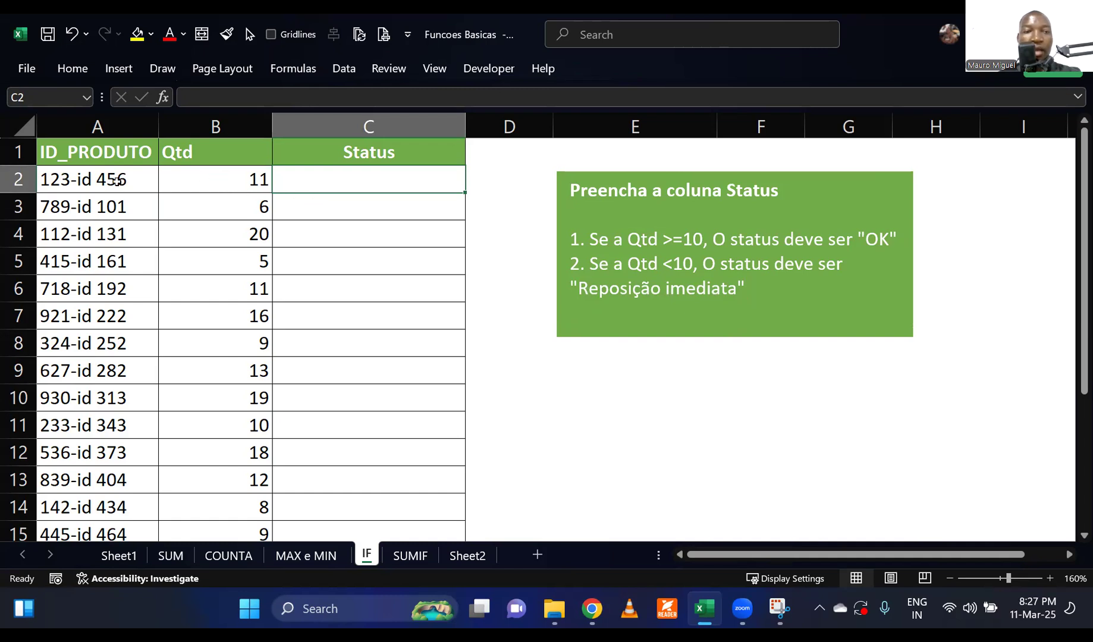
pyautogui.click(118, 181)
pyautogui.click(206, 182)
pyautogui.click(318, 179)
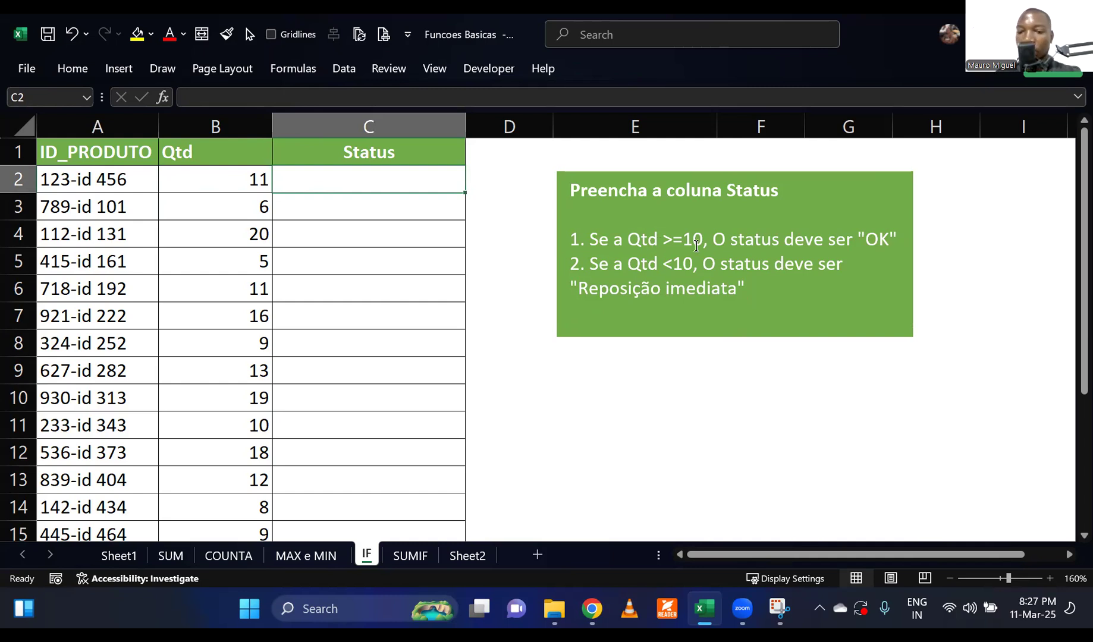
pyautogui.write('OK')
pyautogui.press('Return')
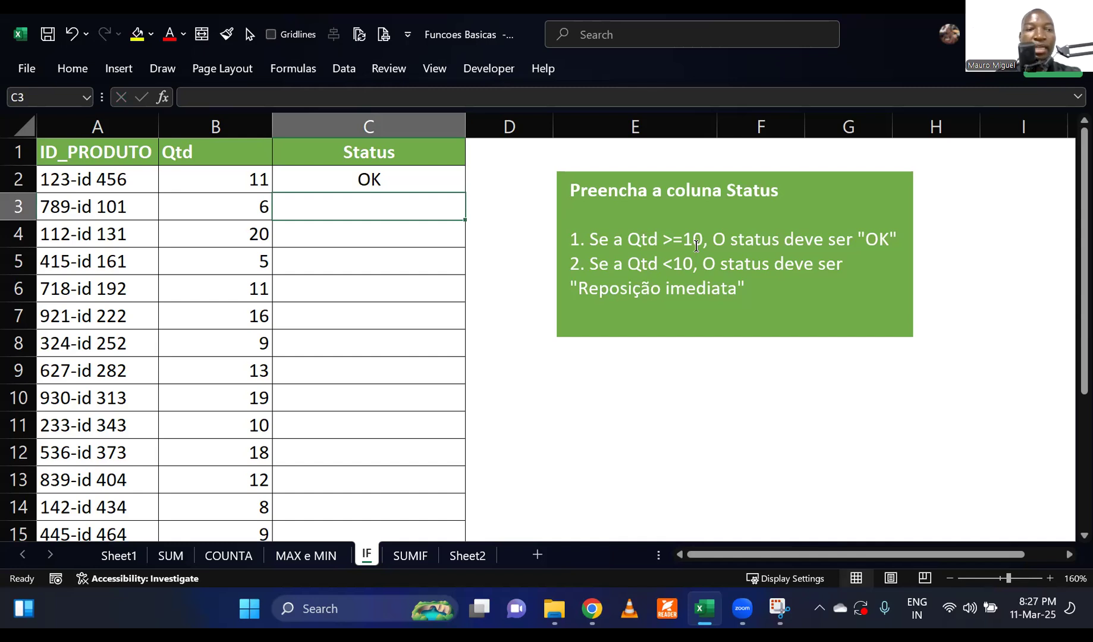
# Check the second product's ID and quantity, and switch the keyboard layout to Portuguese (Portugal) for filling in C3.
pyautogui.click(95, 210)
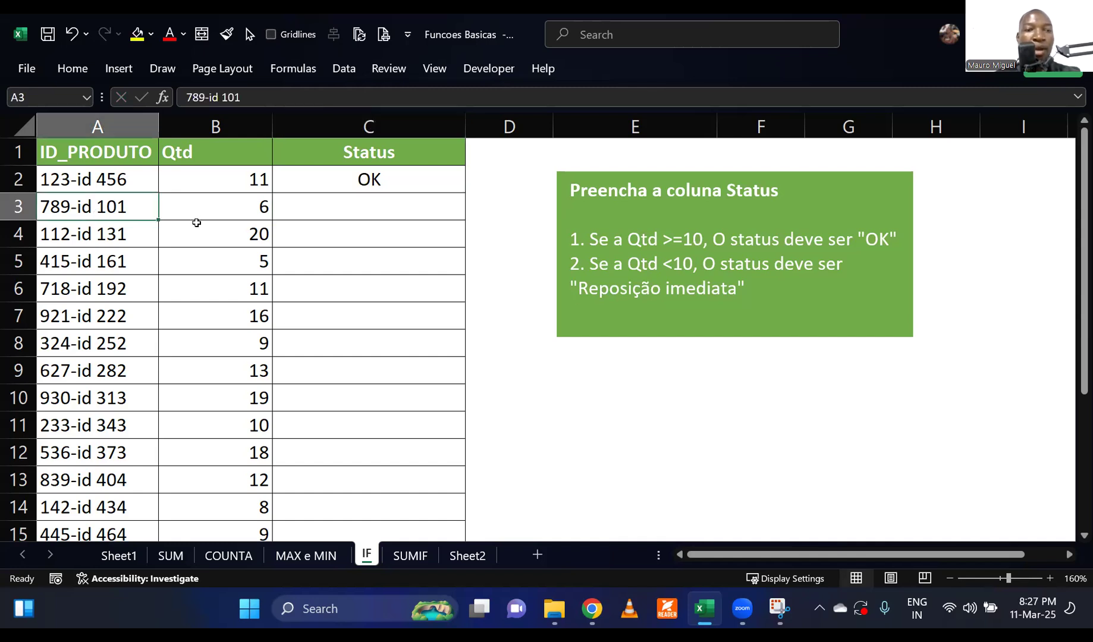
pyautogui.click(225, 208)
pyautogui.click(414, 214)
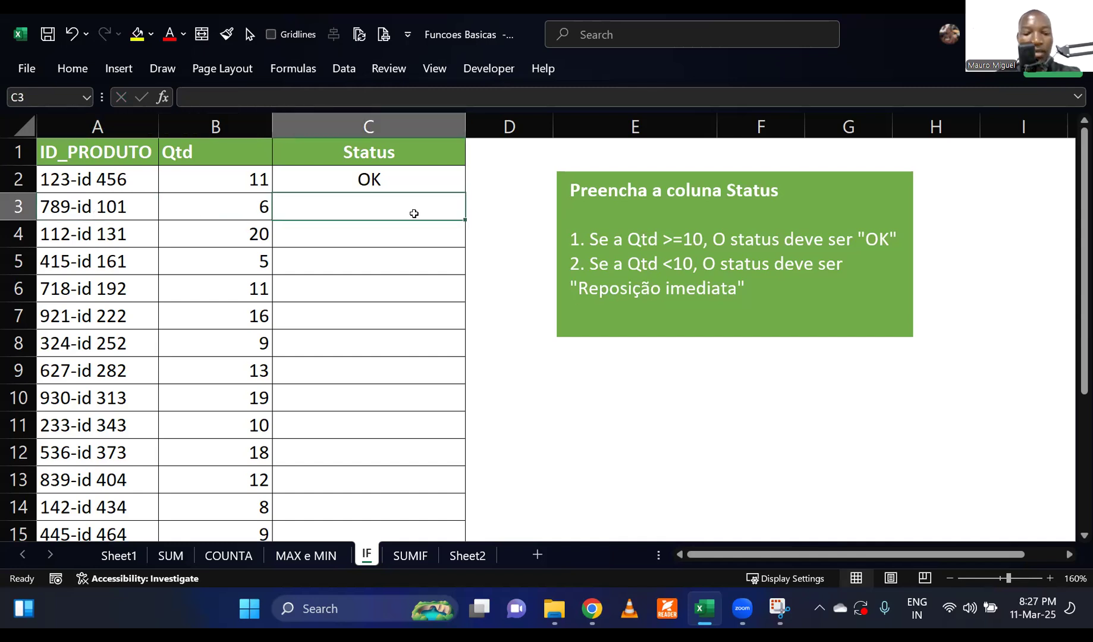
pyautogui.hotkey('ctrl', 'space')
pyautogui.click(408, 211)
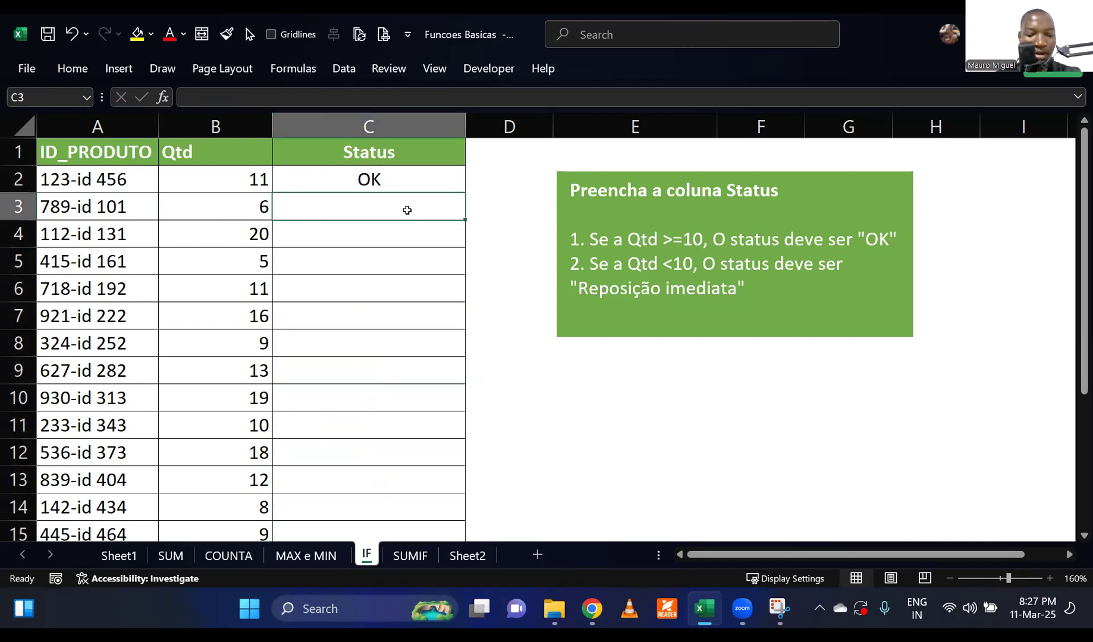
pyautogui.press('super+space')
pyautogui.press('super+space')
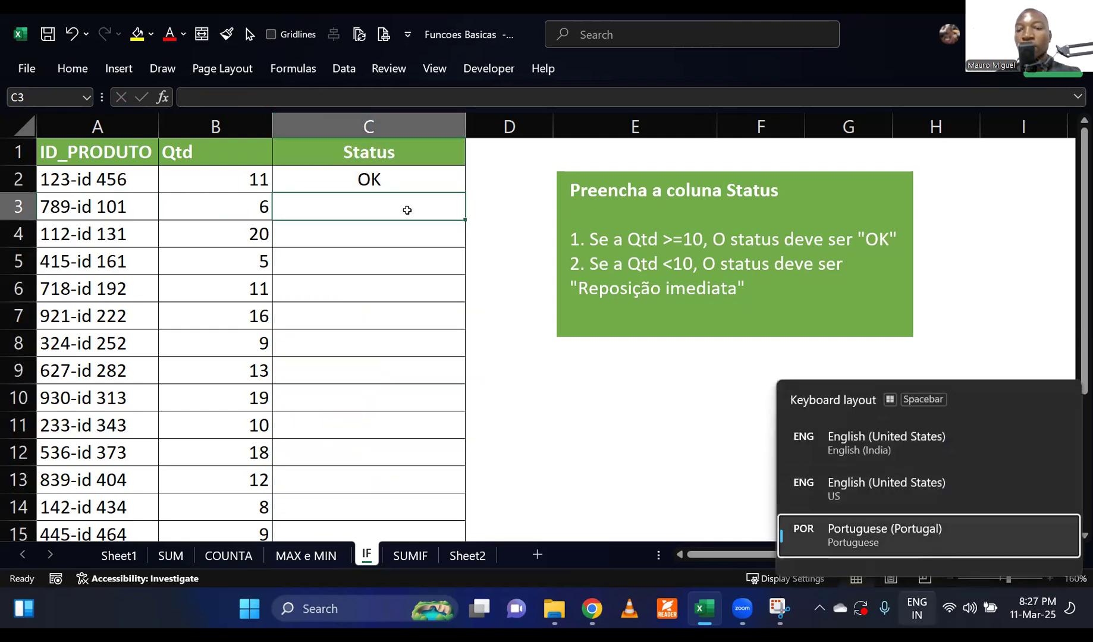
# Enter the status Reposição imediata manually in C3 for the second product.
pyautogui.write('Respo')
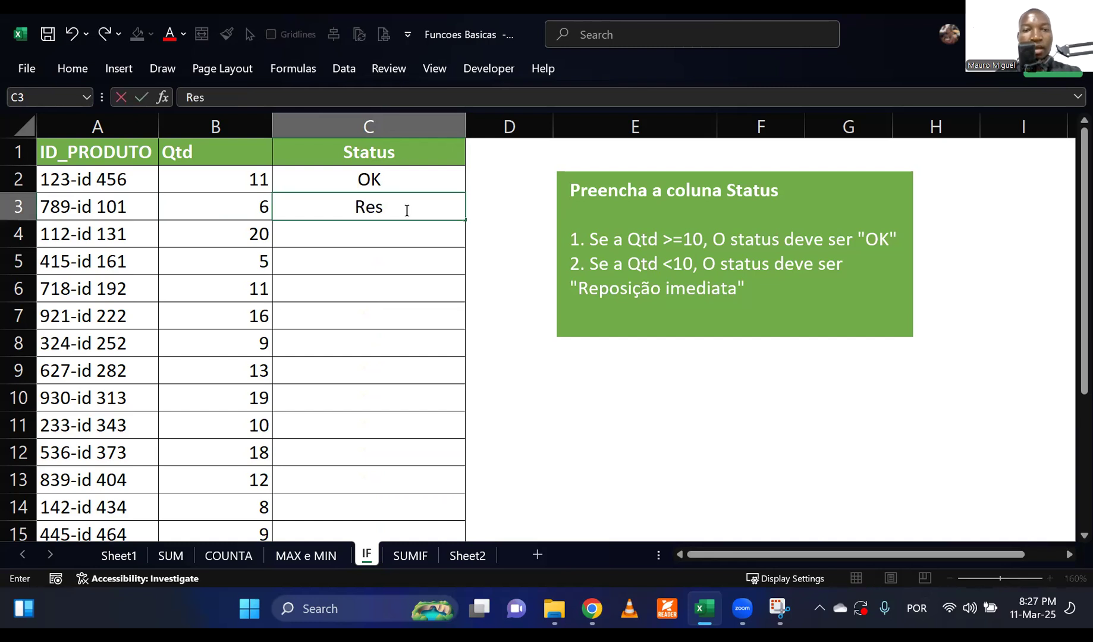
pyautogui.press('BackSpace')
pyautogui.press('BackSpace')
pyautogui.press('BackSpace')
pyautogui.write('posiç')
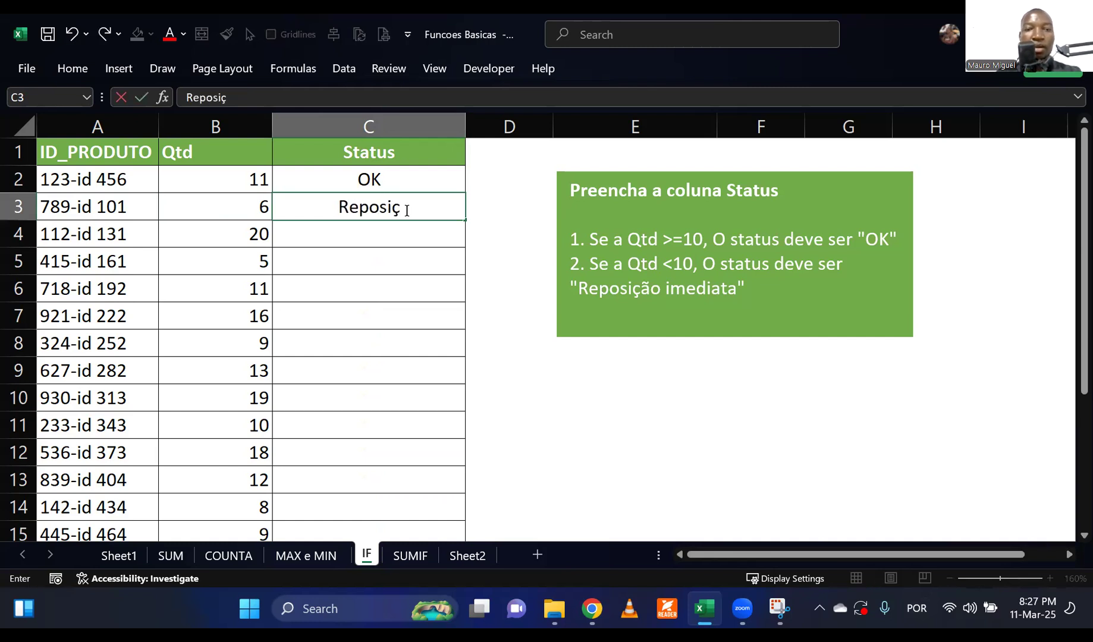
pyautogui.write('ão imediata')
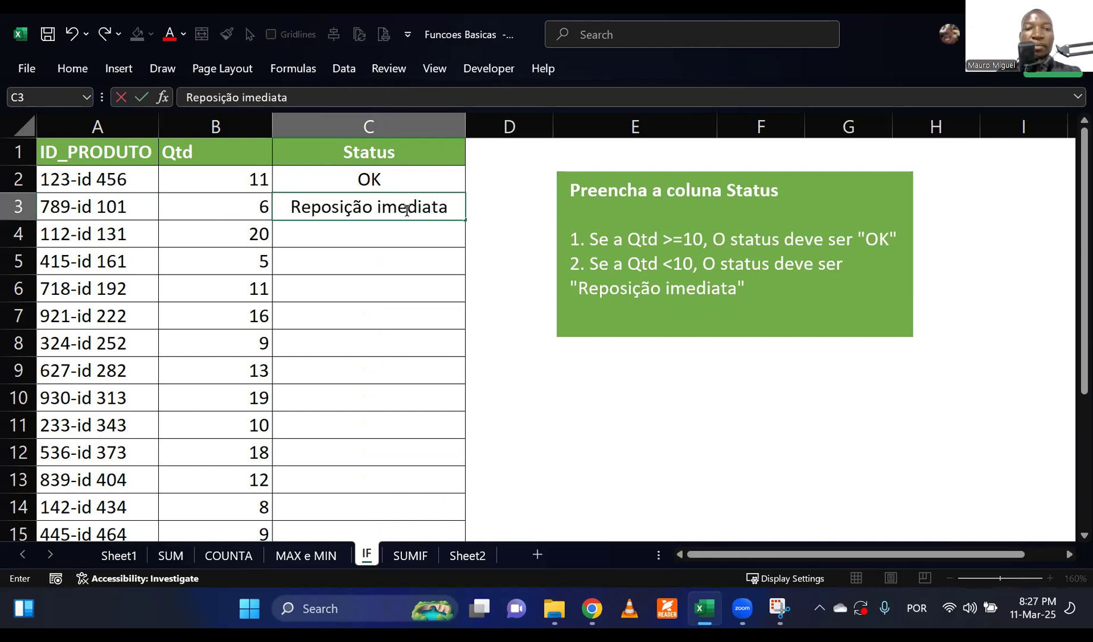
pyautogui.press('Return')
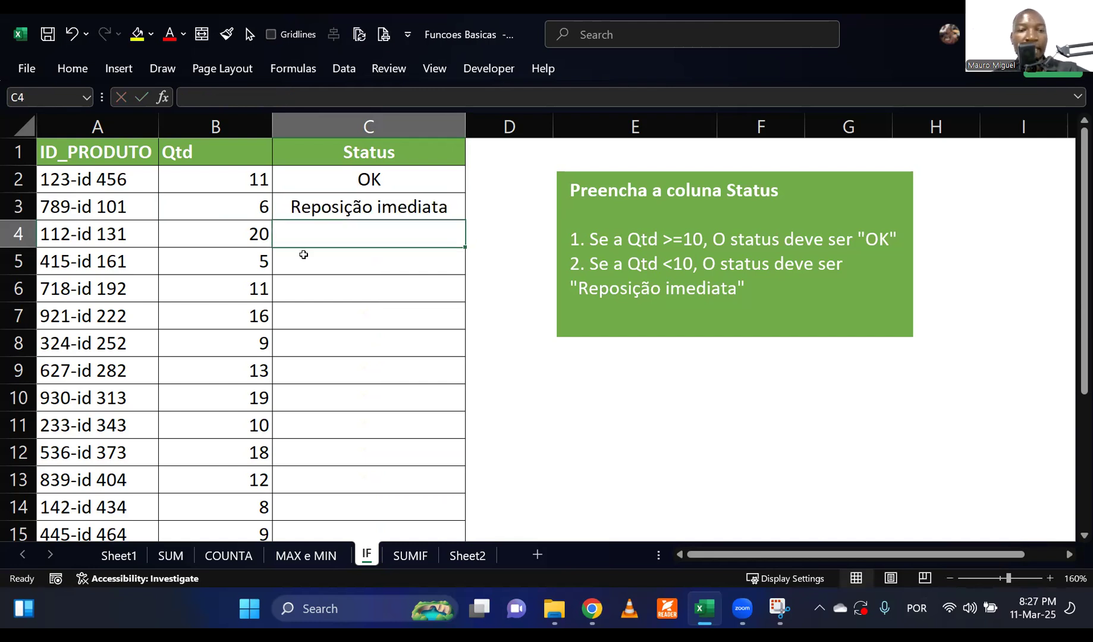
# Enter the status OK manually in C4 for the third product, according to its quantity.
pyautogui.write('ok')
pyautogui.press('BackSpace')
pyautogui.press('BackSpace')
pyautogui.write('OK')
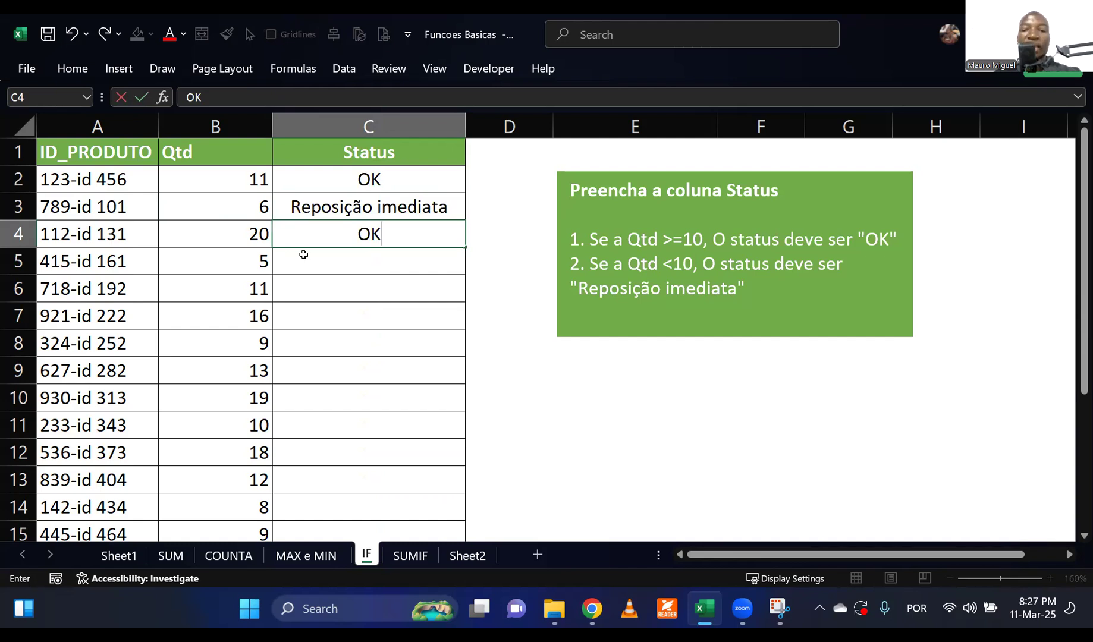
pyautogui.press('Return')
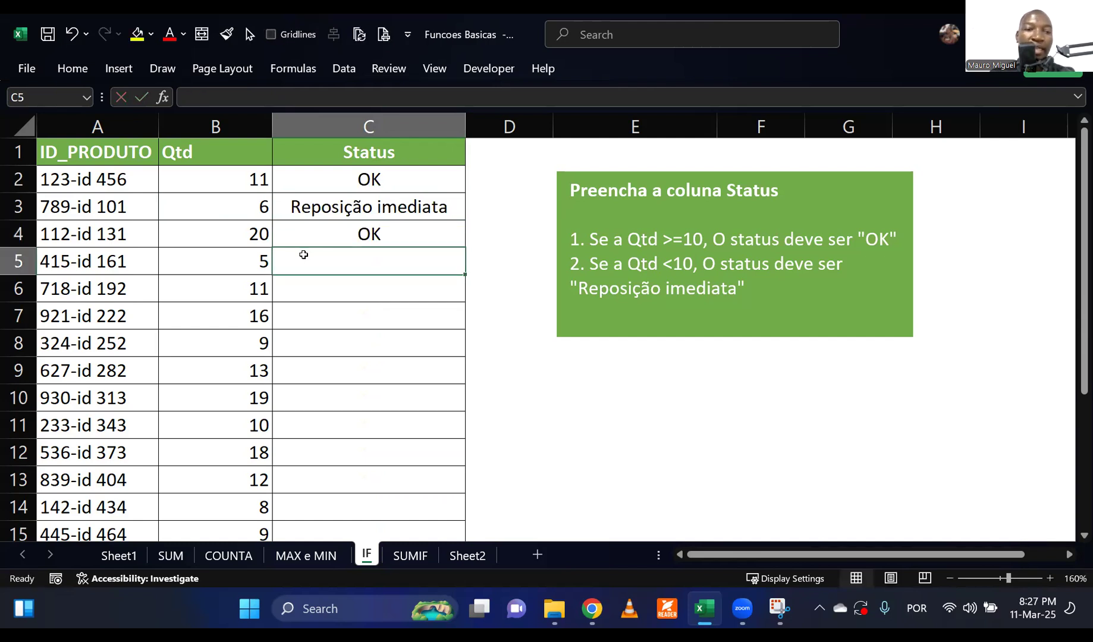
pyautogui.click(315, 324)
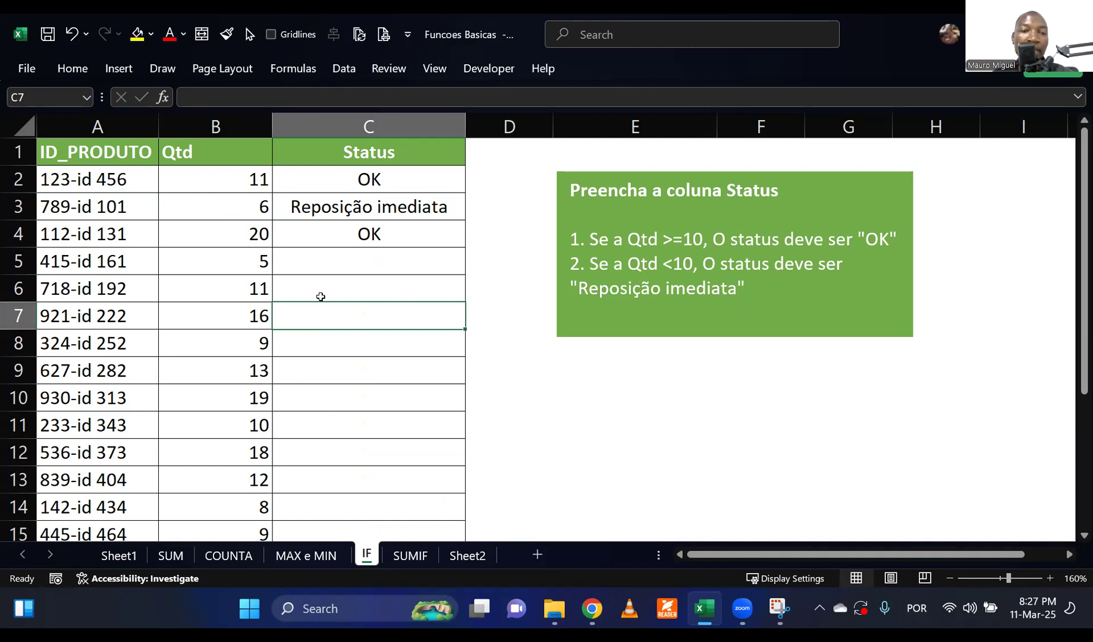
pyautogui.click(331, 364)
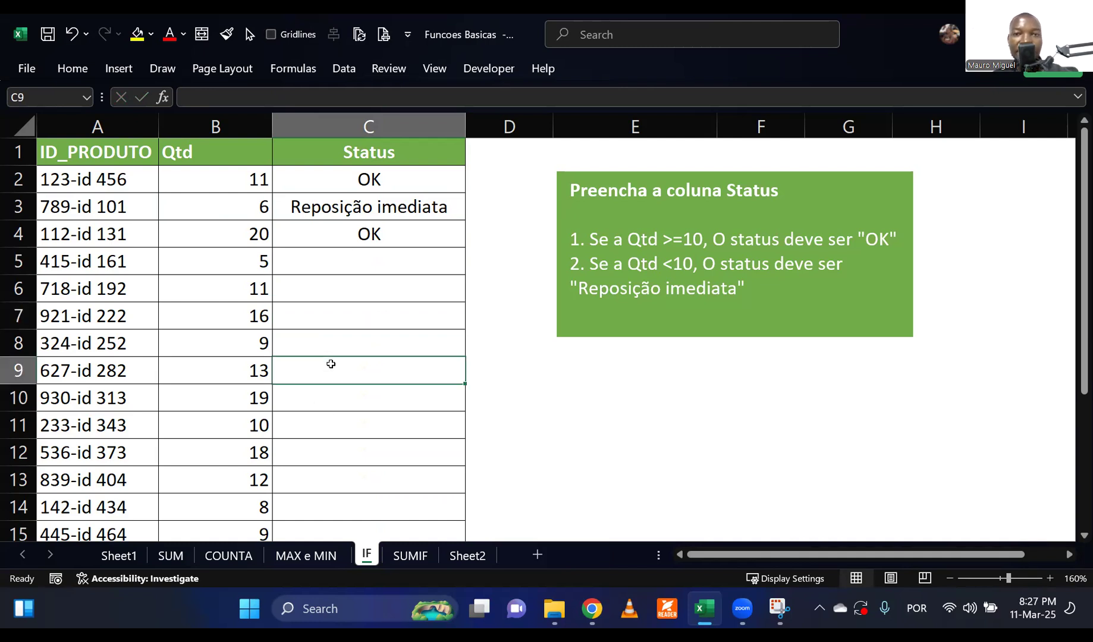
# Clear the manually entered statuses from C2:C8.
pyautogui.moveTo(328, 181); pyautogui.dragTo(334, 330)
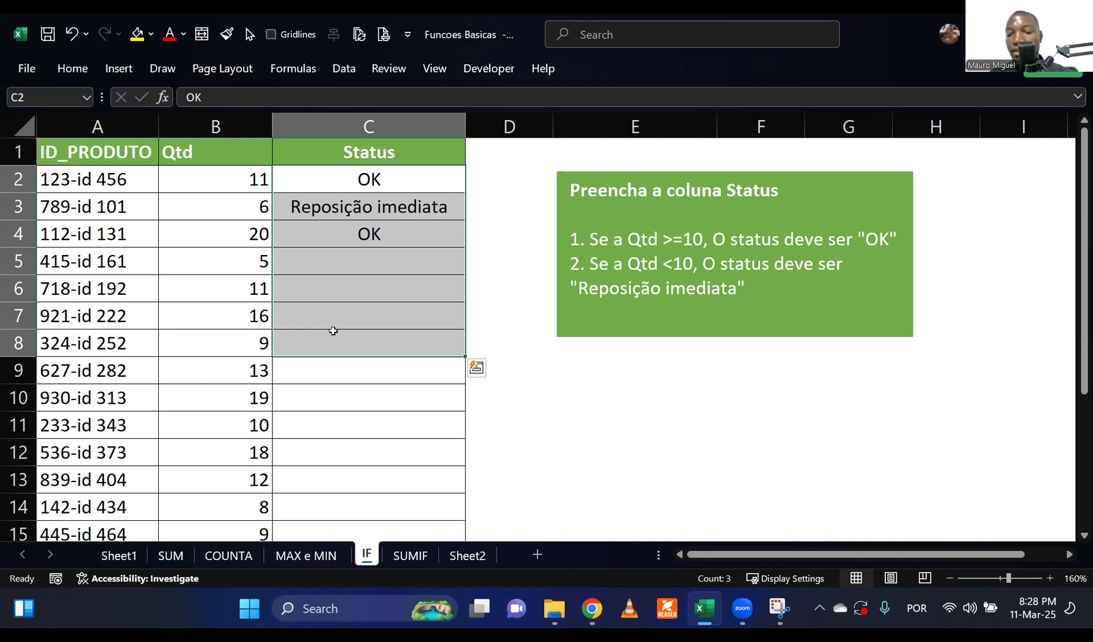
pyautogui.press('Delete')
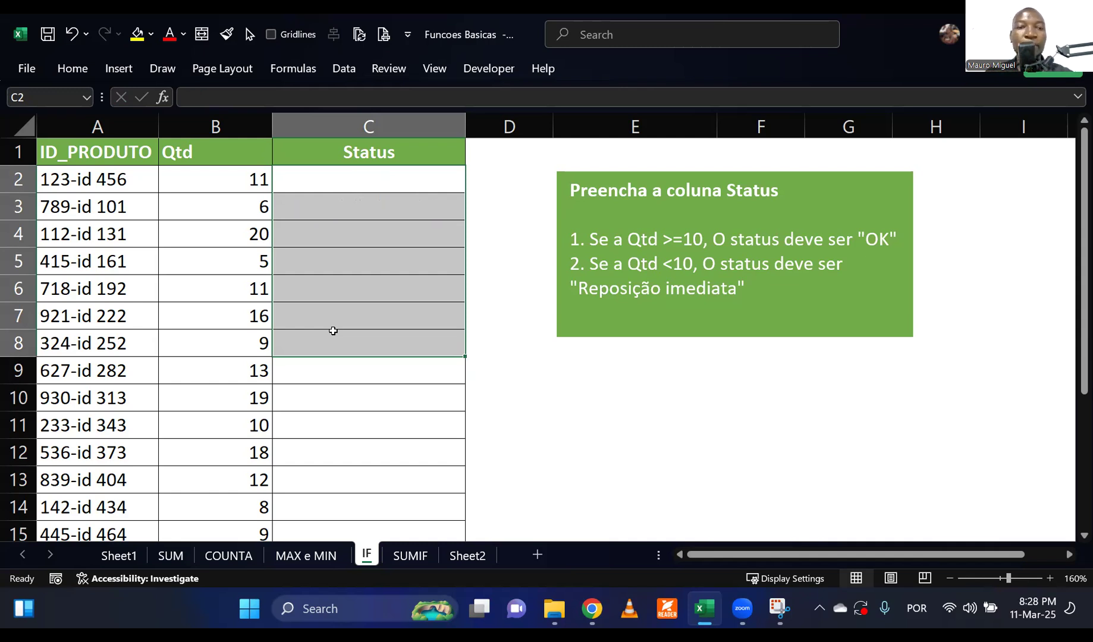
pyautogui.click(325, 295)
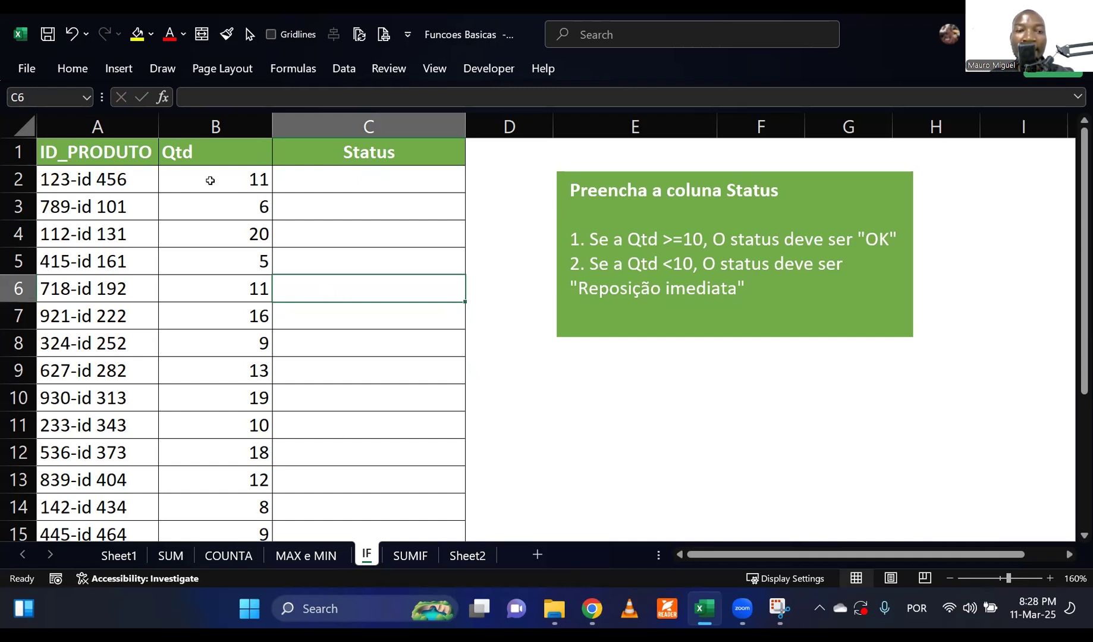
# Compare the first product's quantity with the OK rule, and write IF as a note in E10 below the rules box.
pyautogui.click(210, 180)
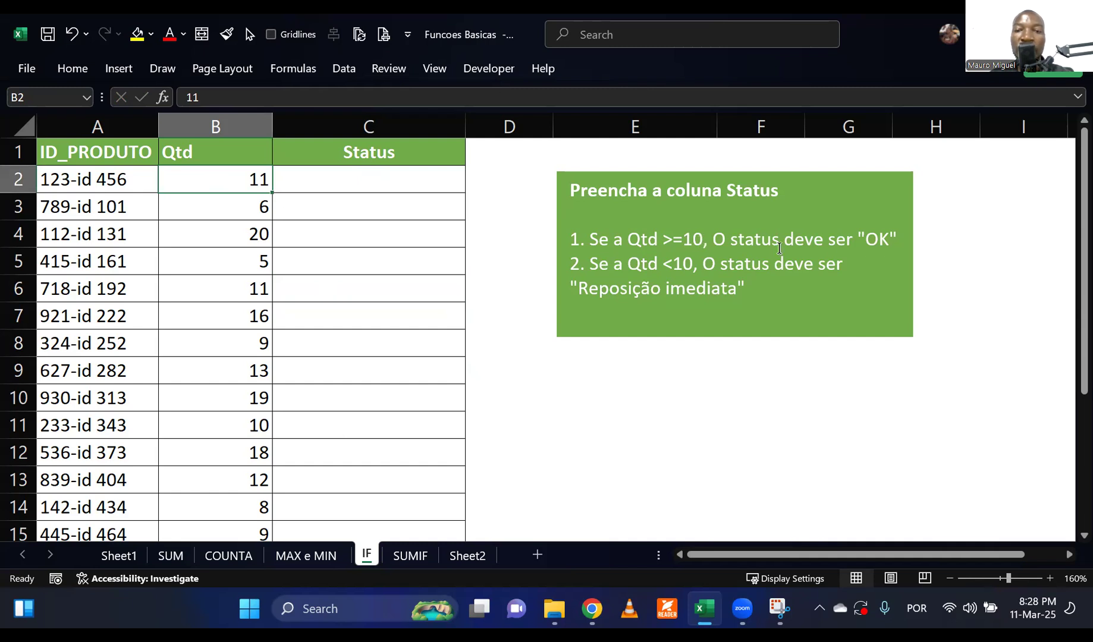
pyautogui.doubleClick(891, 242)
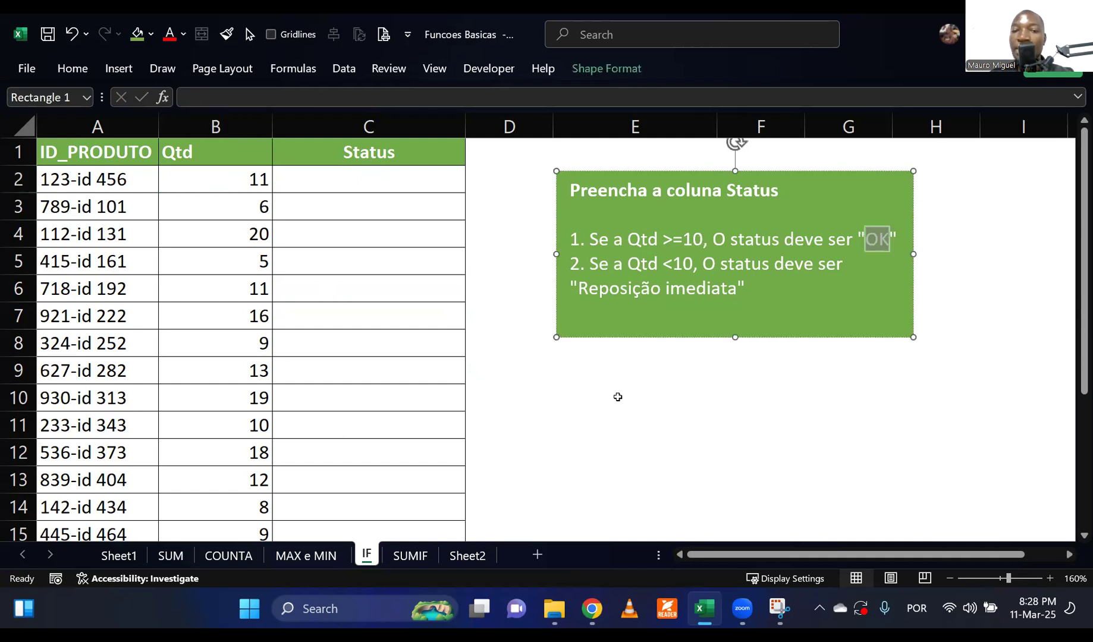
pyautogui.click(621, 396)
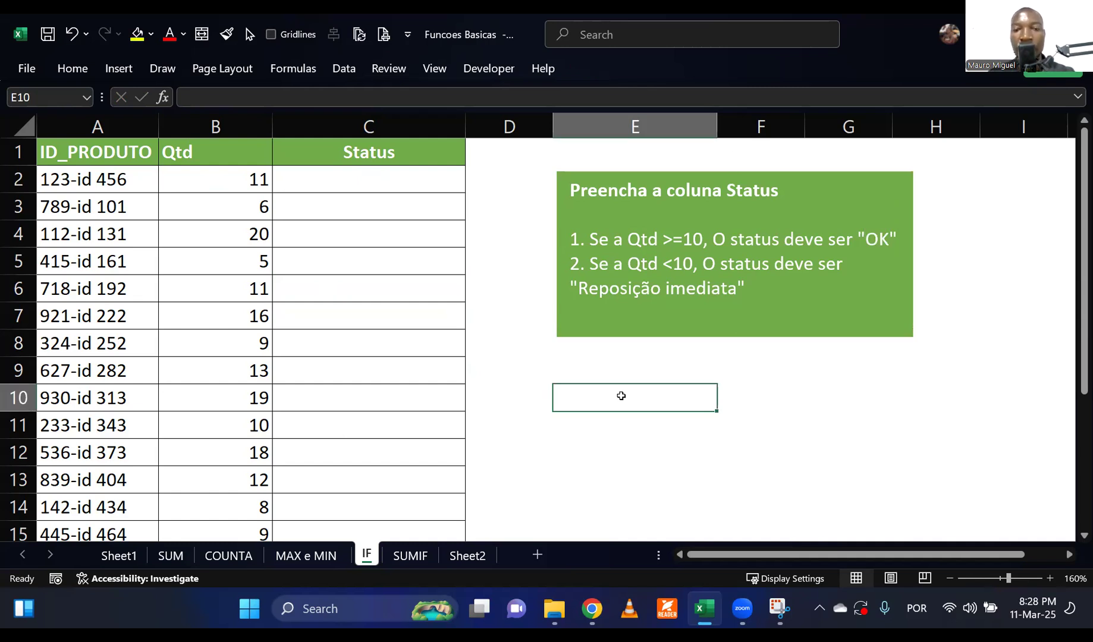
pyautogui.write('IF')
pyautogui.press('Return')
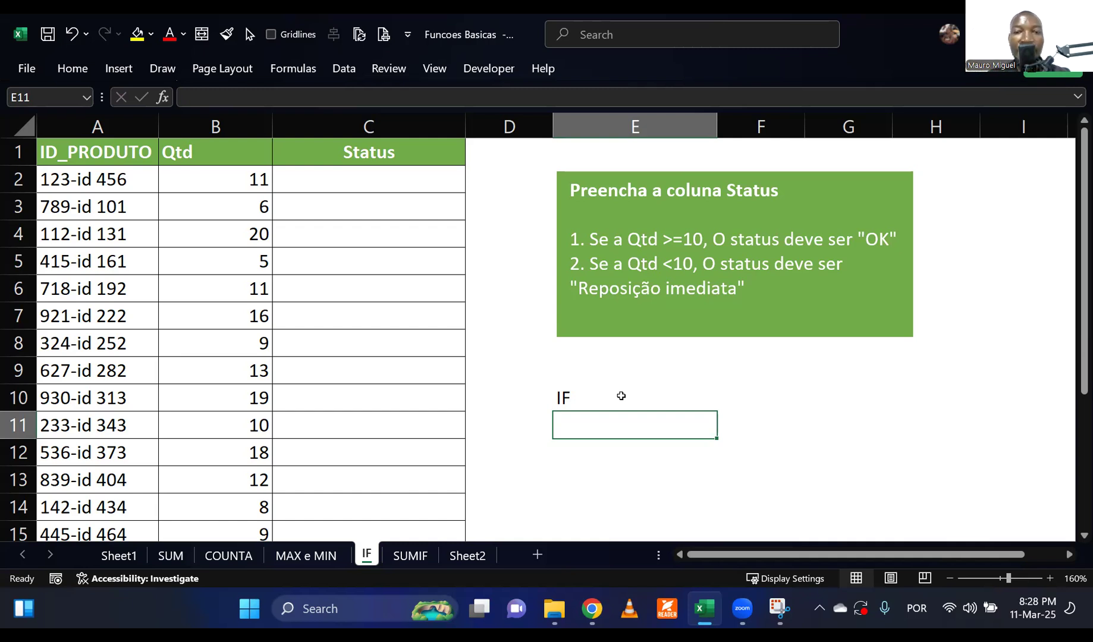
# Review the first quantity, the two status texts in the rules box, the IF note and the Status cells C2:C12.
pyautogui.click(218, 174)
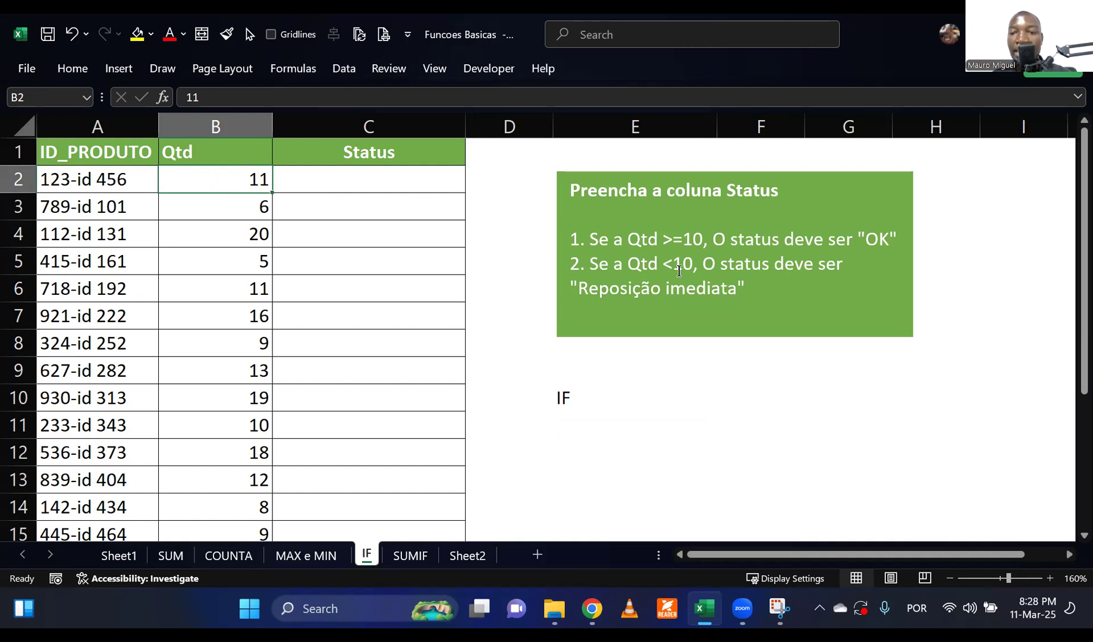
pyautogui.doubleClick(870, 239)
pyautogui.moveTo(579, 289); pyautogui.dragTo(737, 289)
pyautogui.click(675, 406)
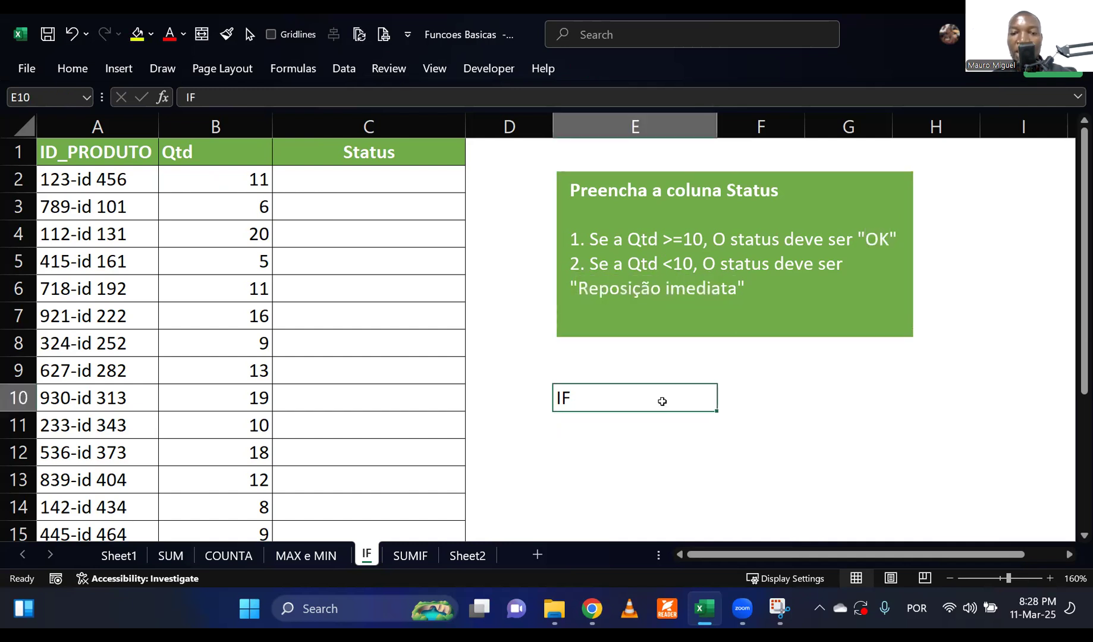
pyautogui.click(560, 418)
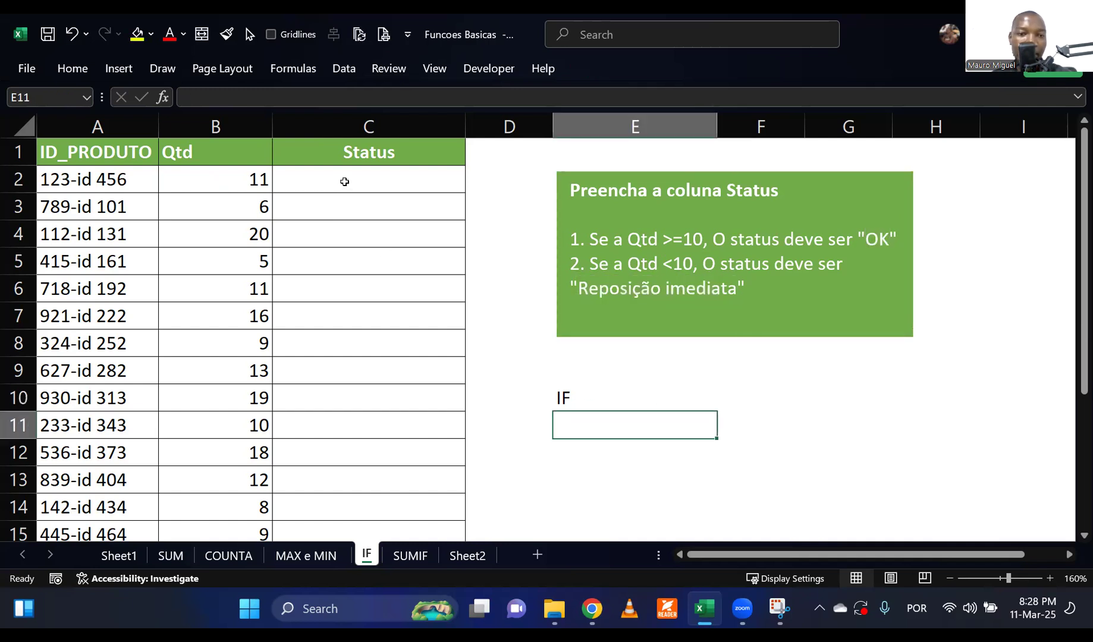
pyautogui.click(347, 185)
pyautogui.moveTo(466, 192); pyautogui.dragTo(465, 455)
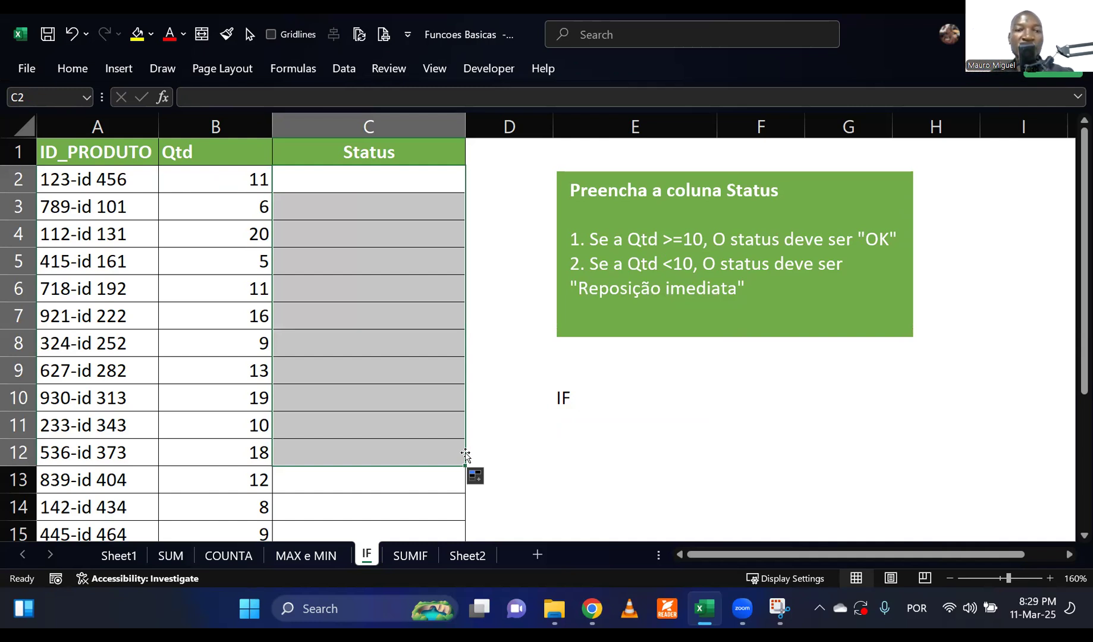
# Switch the keyboard layout back to English (India) and start an IF formula in C2 with the logical test B2>=10.
pyautogui.click(353, 172)
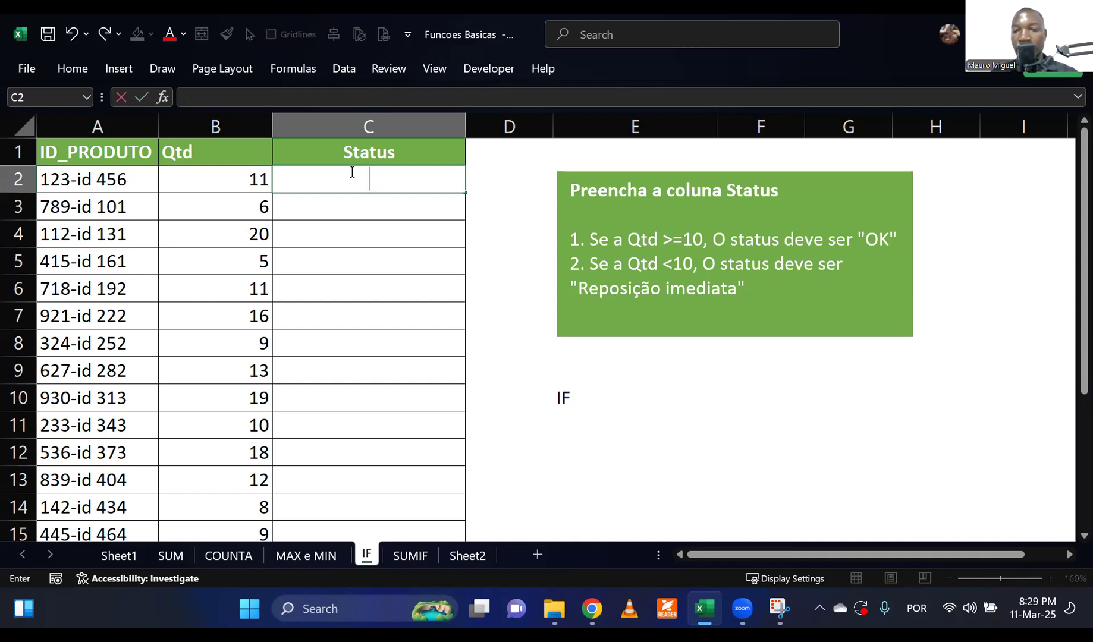
pyautogui.press('super+space')
pyautogui.write('=IF')
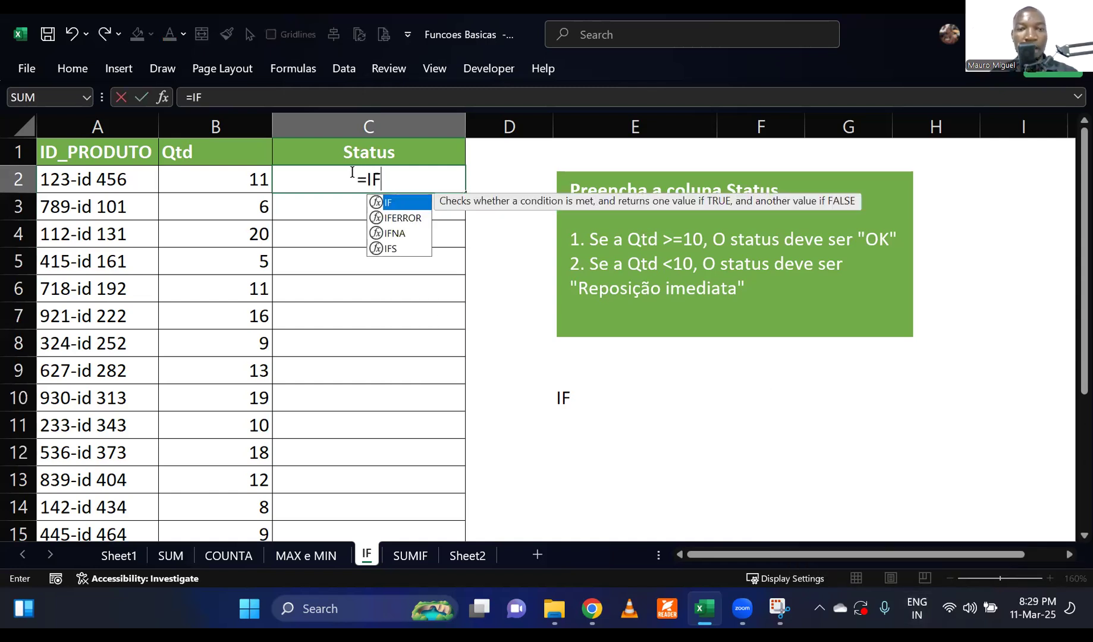
pyautogui.doubleClick(400, 202)
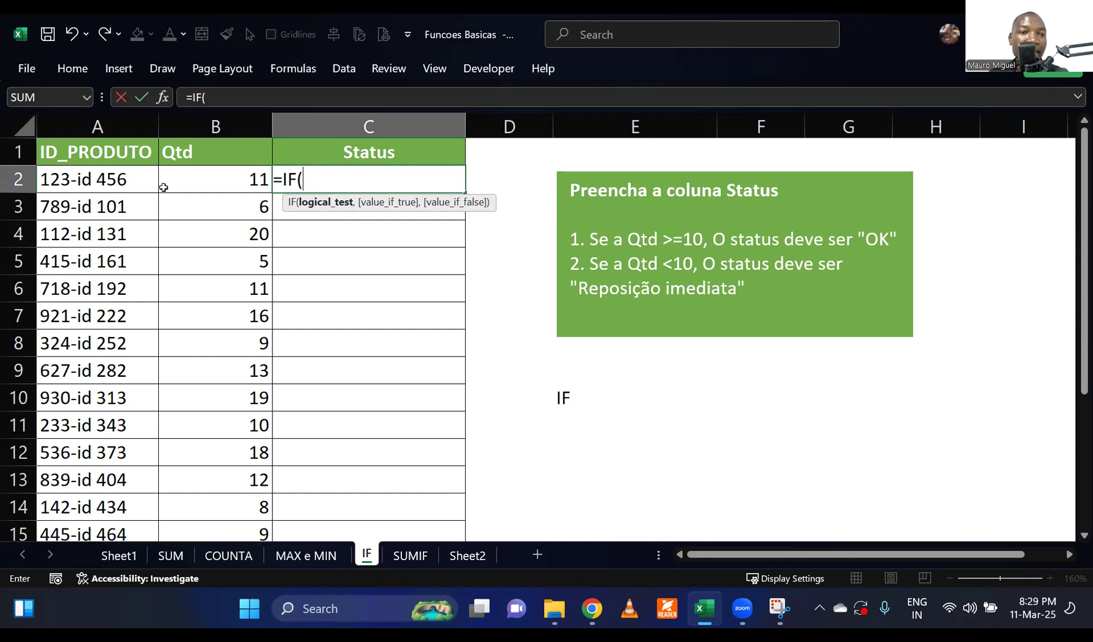
pyautogui.click(220, 184)
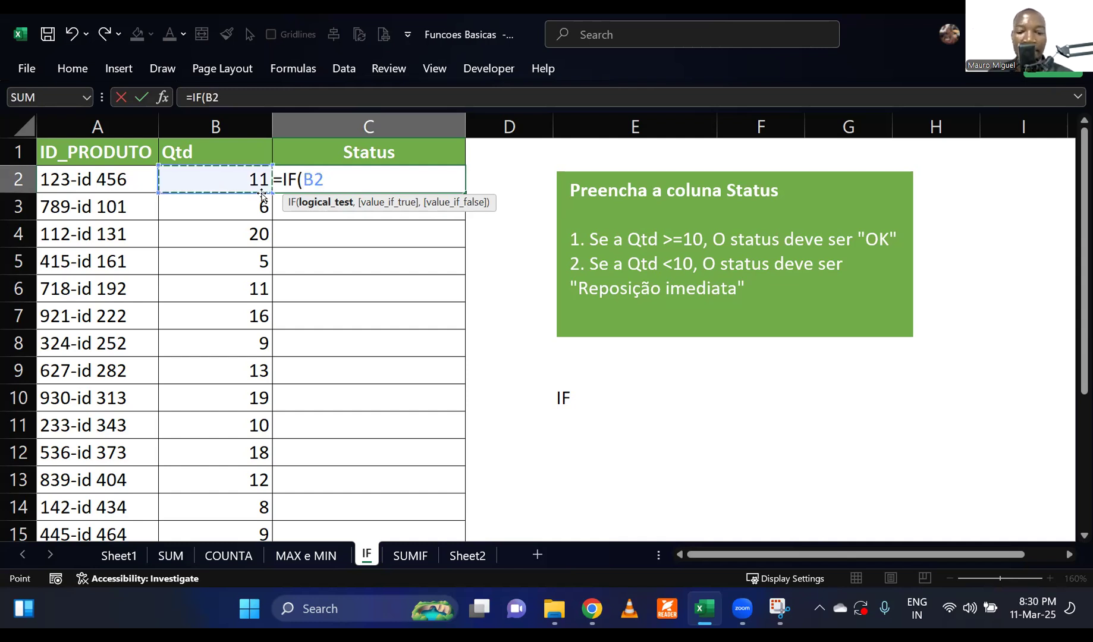
pyautogui.write('>')
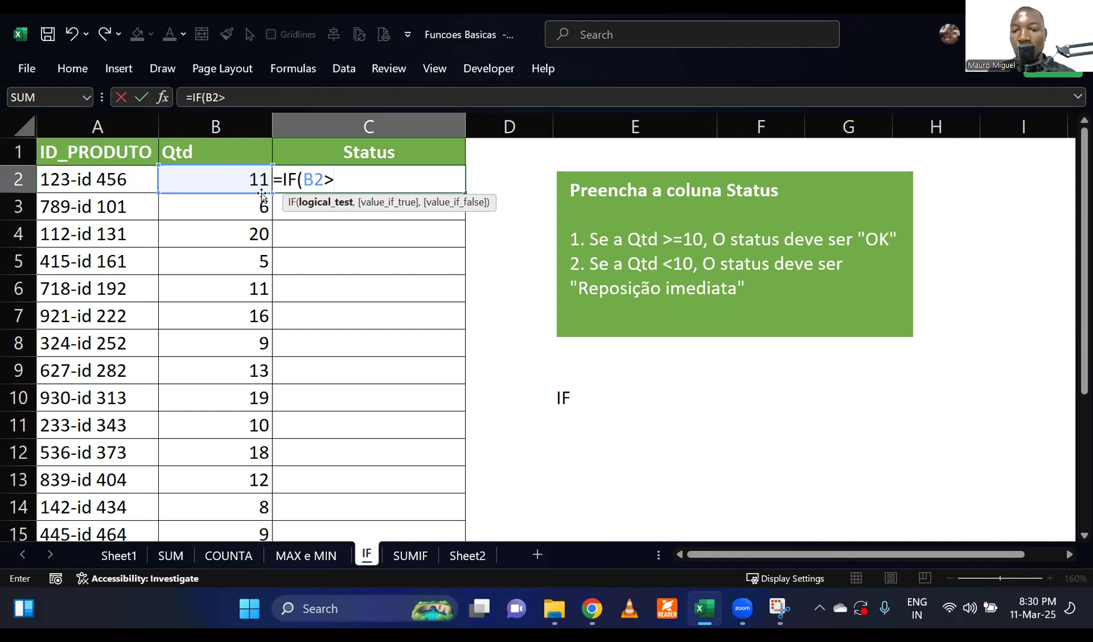
pyautogui.write('=10')
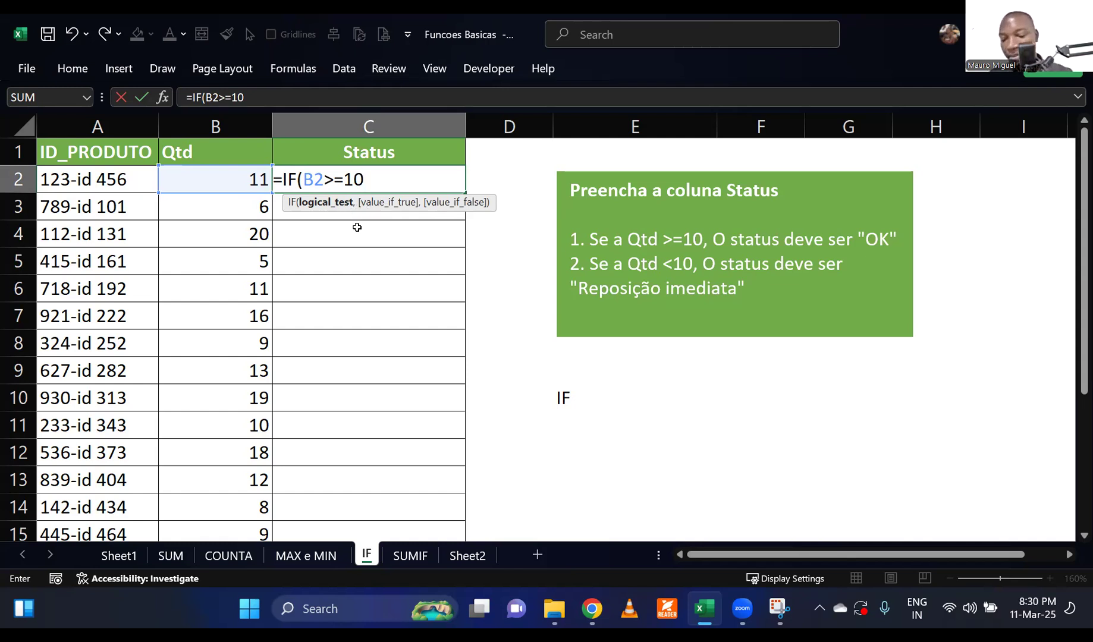
# Add "OK" as the value if true in C2's IF formula and continue to the value-if-false argument.
pyautogui.write(',')
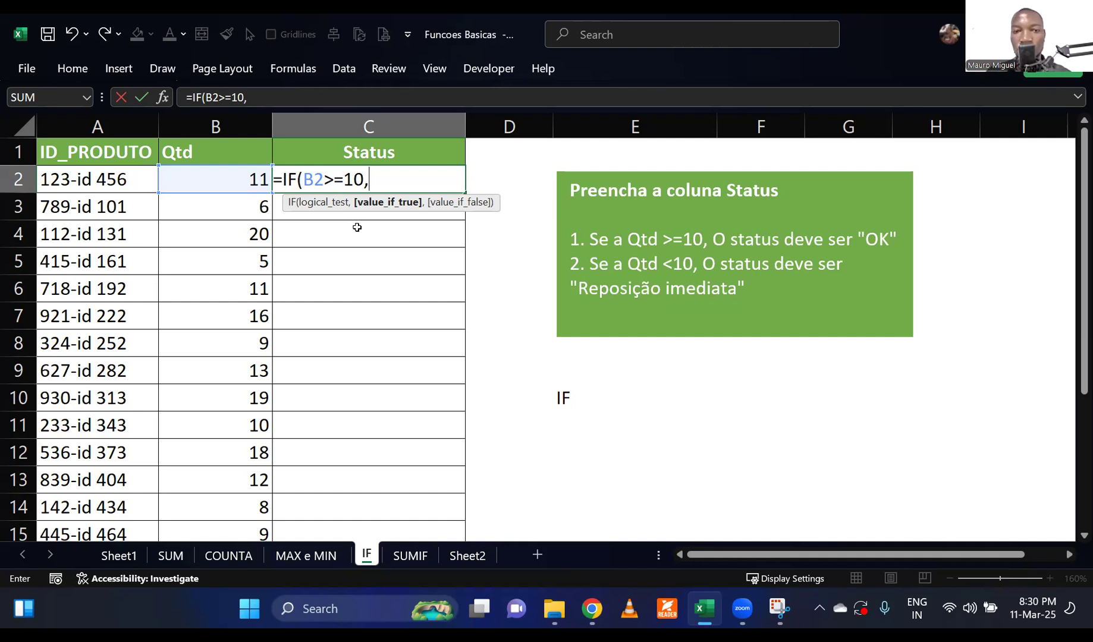
pyautogui.press('BackSpace')
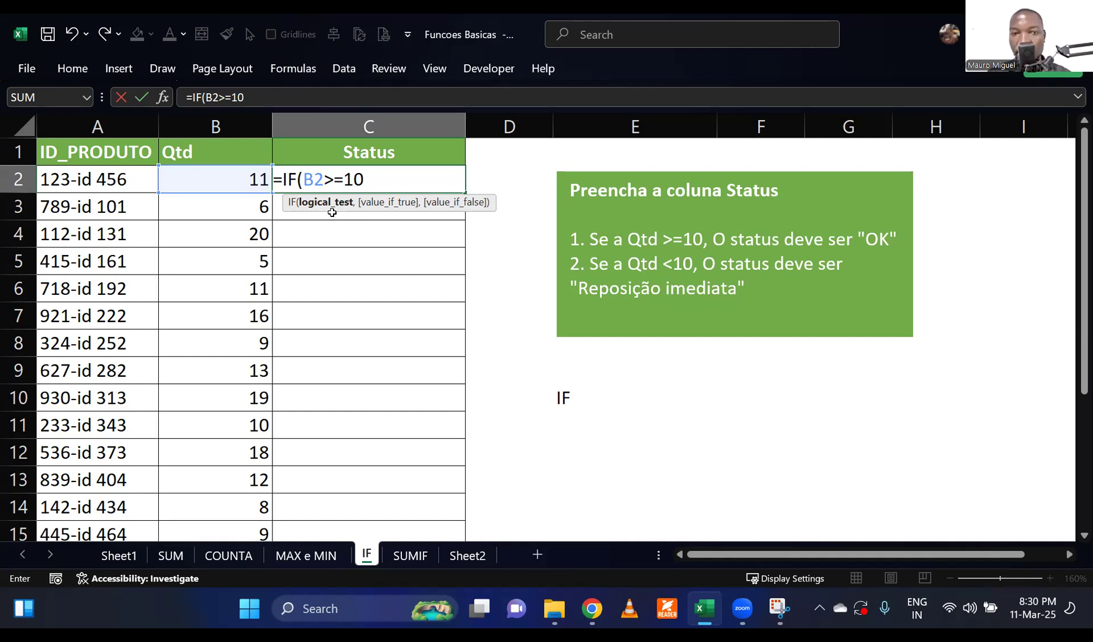
pyautogui.write(',')
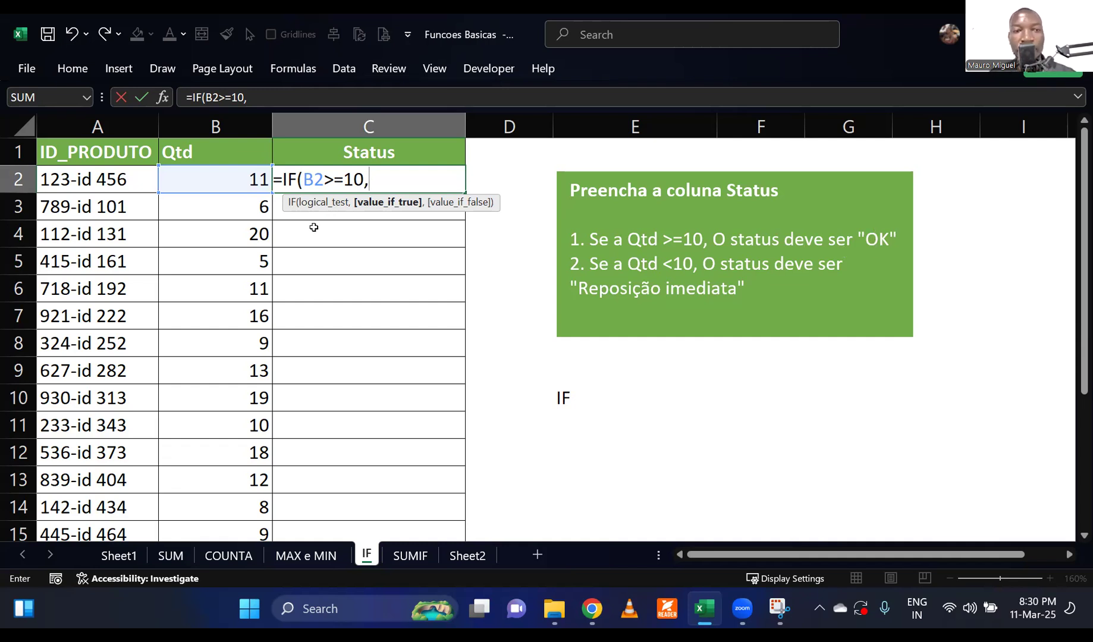
pyautogui.write('"ok')
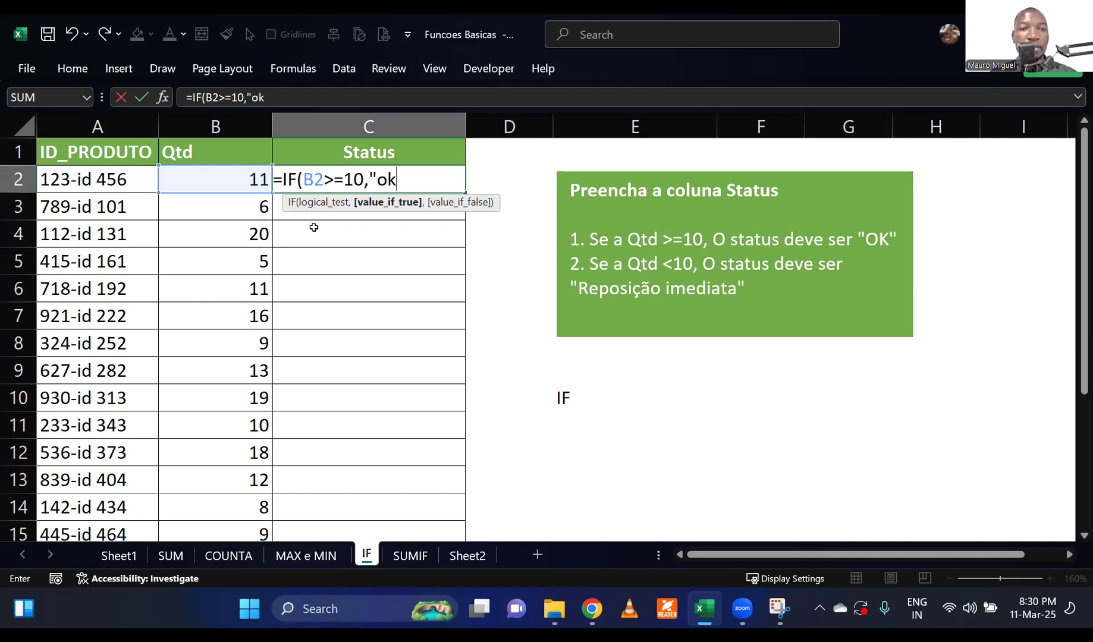
pyautogui.press('BackSpace')
pyautogui.press('BackSpace')
pyautogui.write('OK')
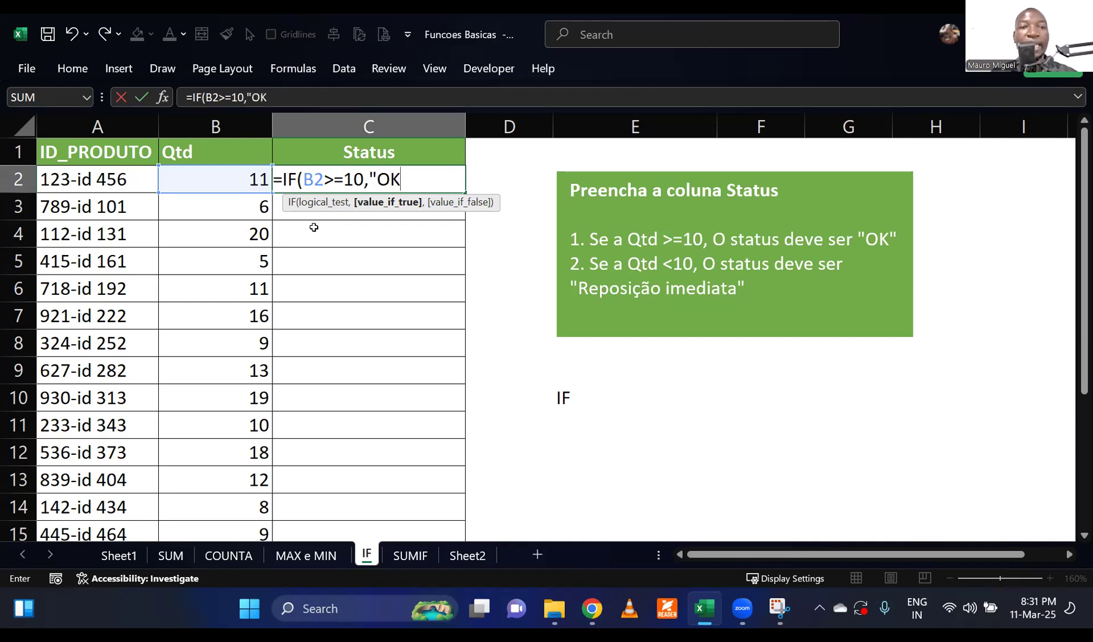
pyautogui.write('",')
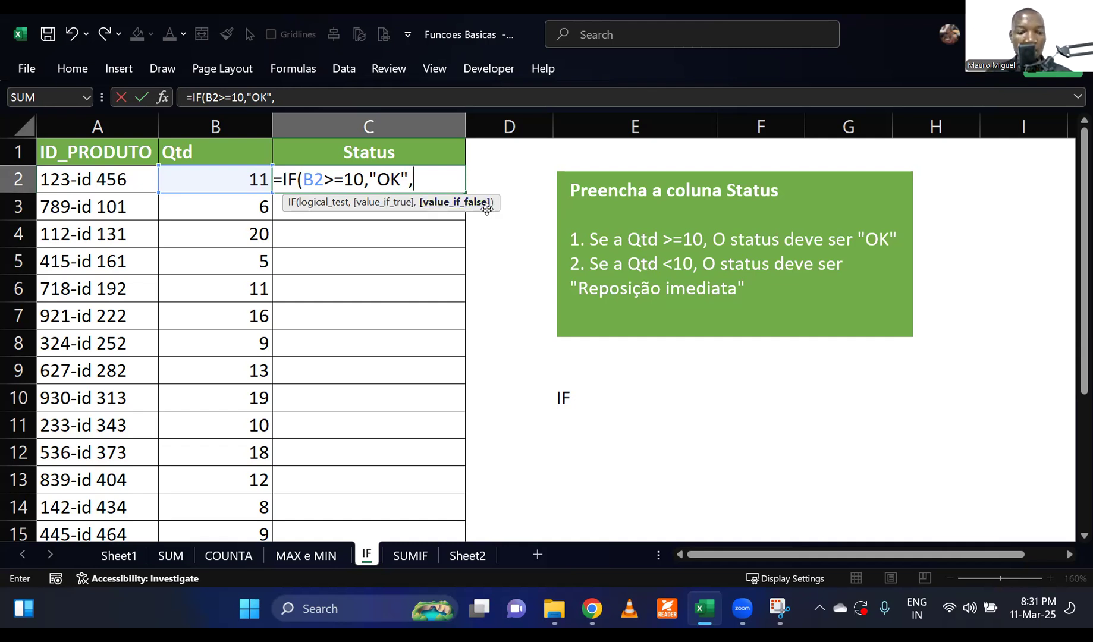
# Complete C2's IF formula with "Reposição imediata" as the value if false, switching the keyboard layout to Portuguese for the accented characters.
pyautogui.write('"')
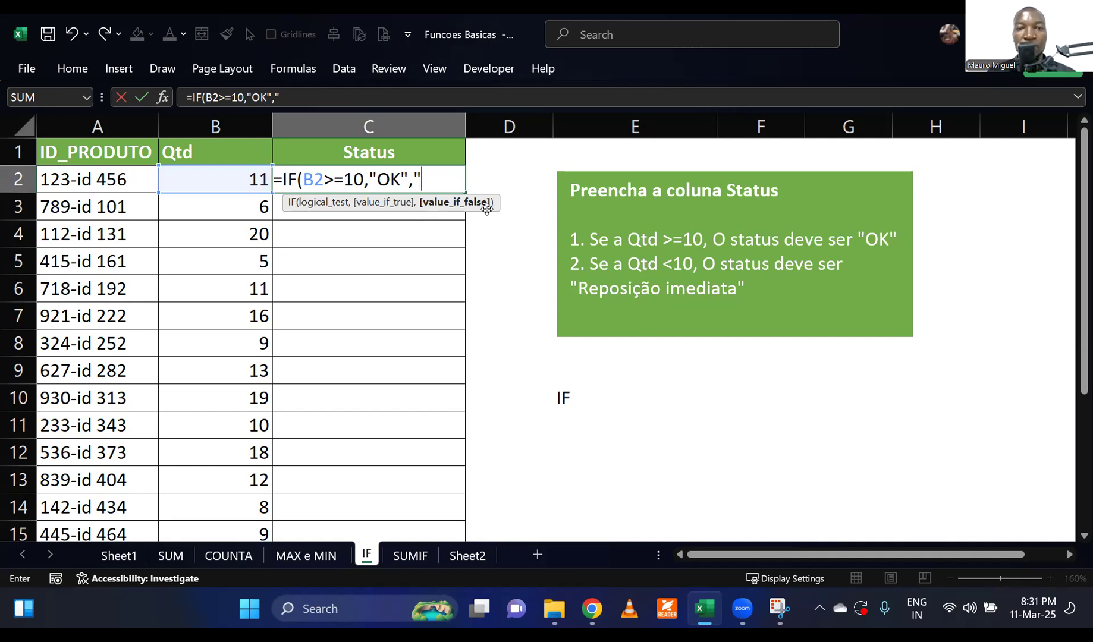
pyautogui.write('Reposi')
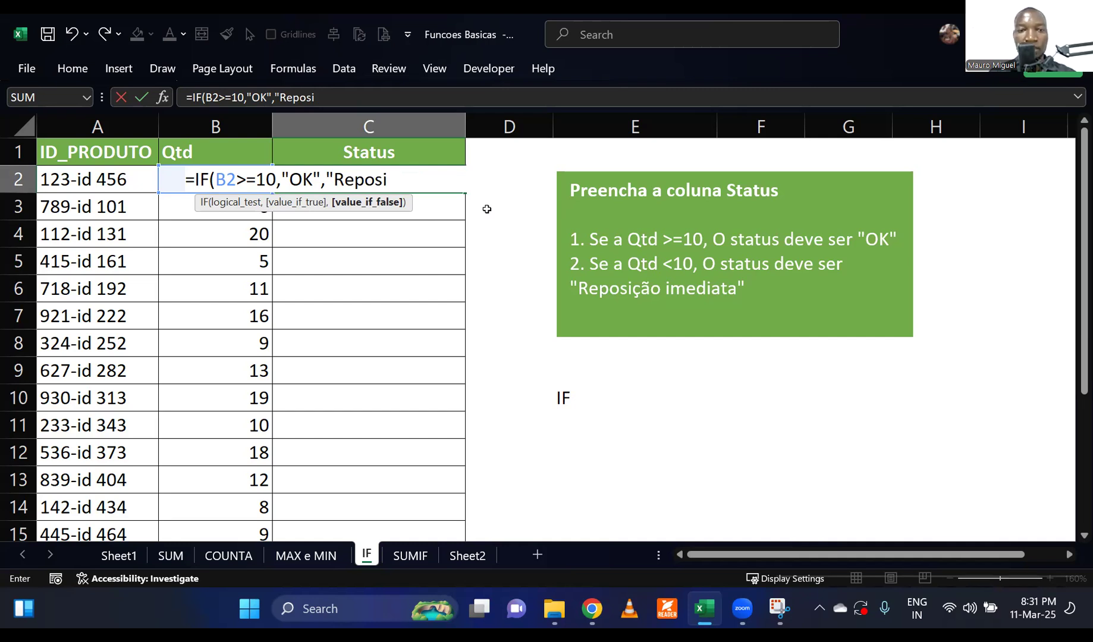
pyautogui.hotkey('alt', 'shift')
pyautogui.write('ç')
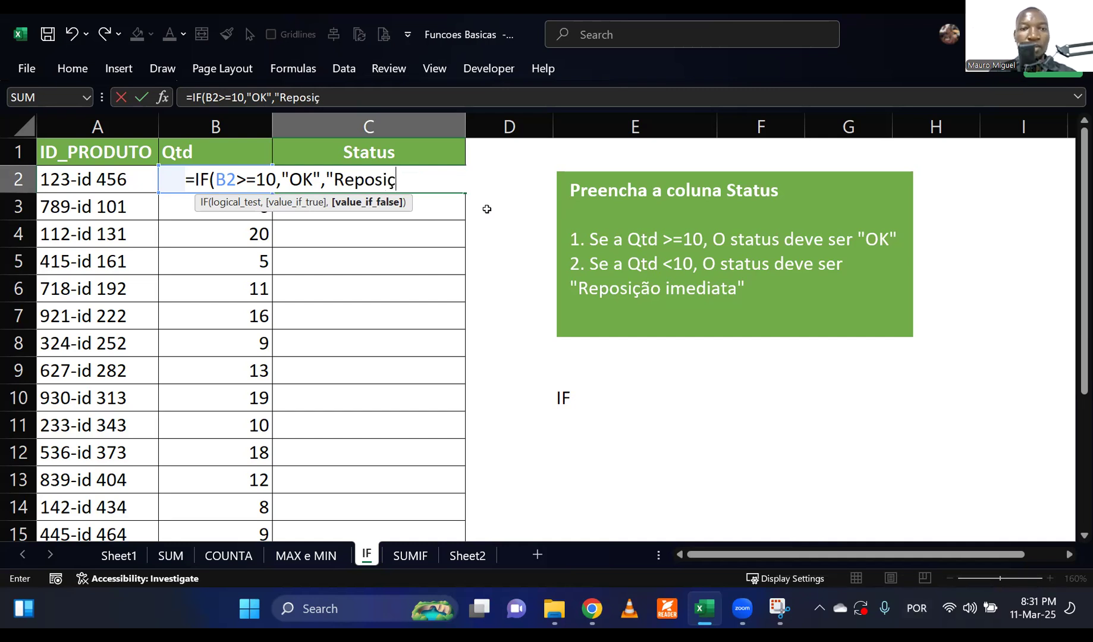
pyautogui.write('ão imedi')
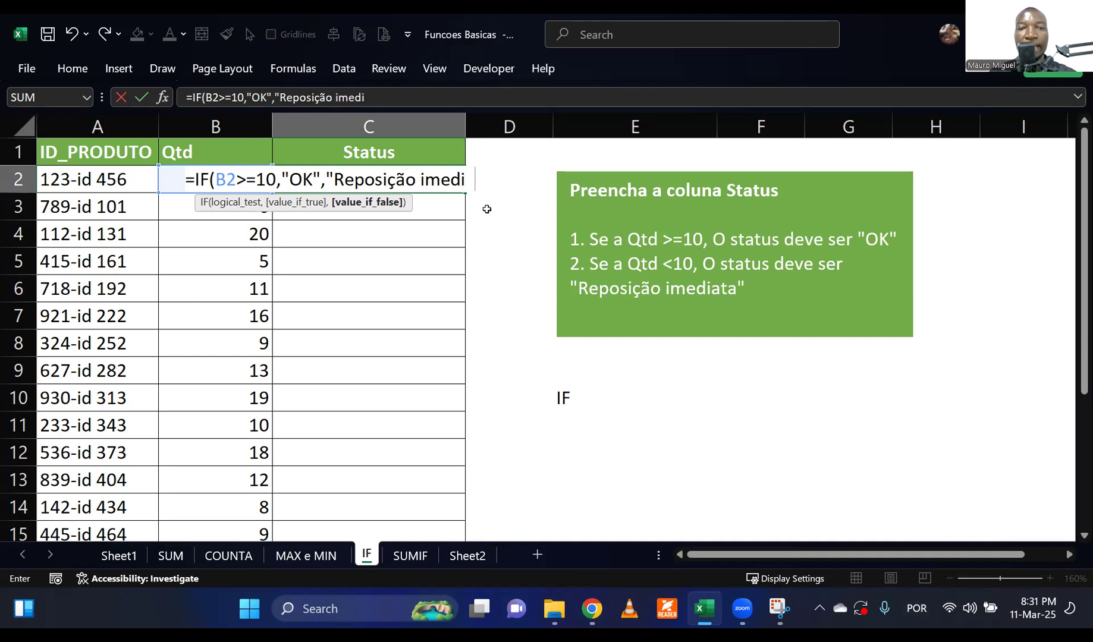
pyautogui.write('ata')
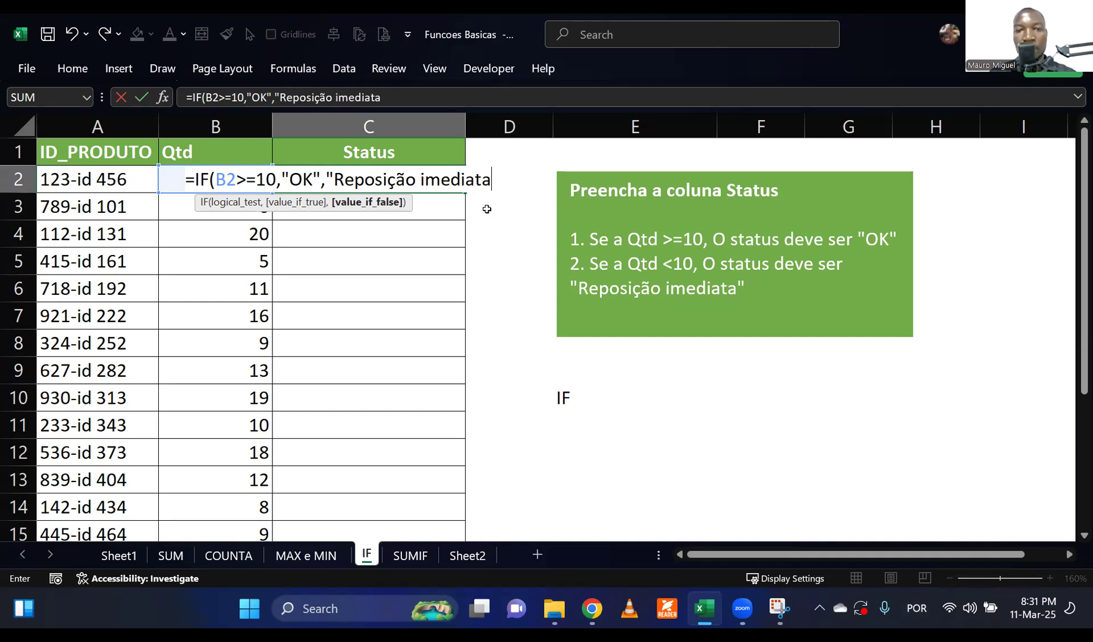
pyautogui.write('"')
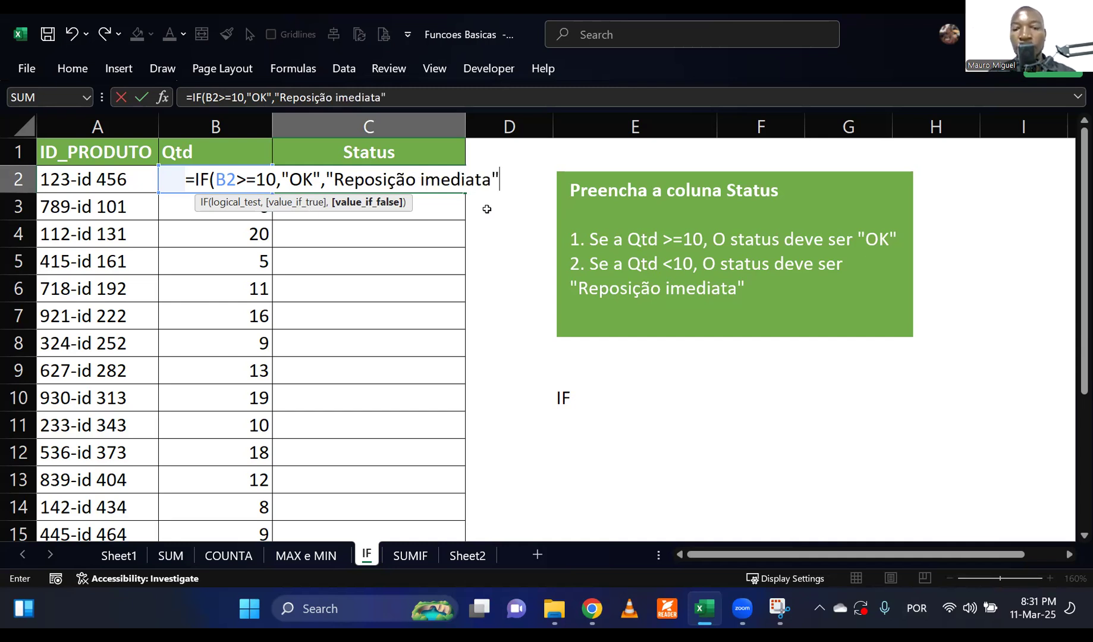
pyautogui.write(')')
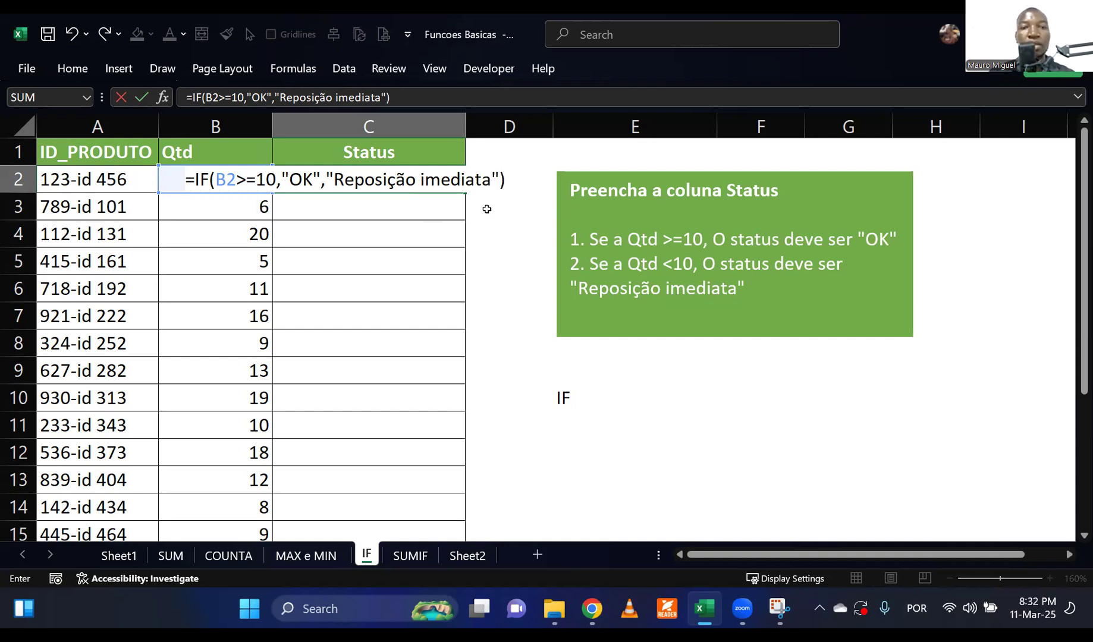
pyautogui.press('Return')
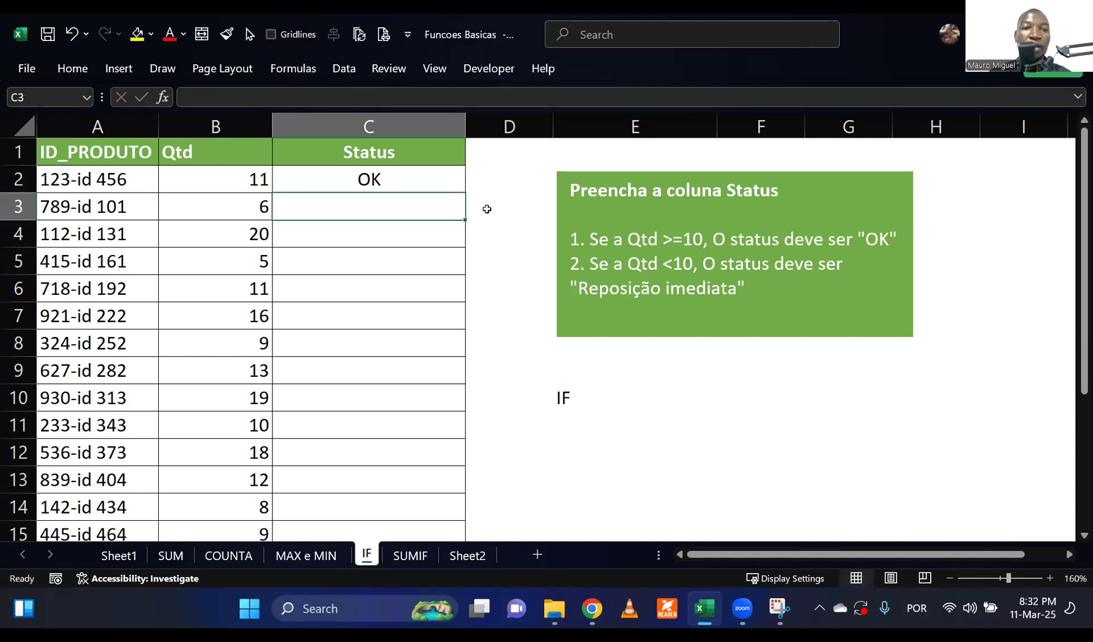
# Fill C2's IF formula down the Status column to the last product in row 21.
pyautogui.click(260, 183)
pyautogui.press('Right')
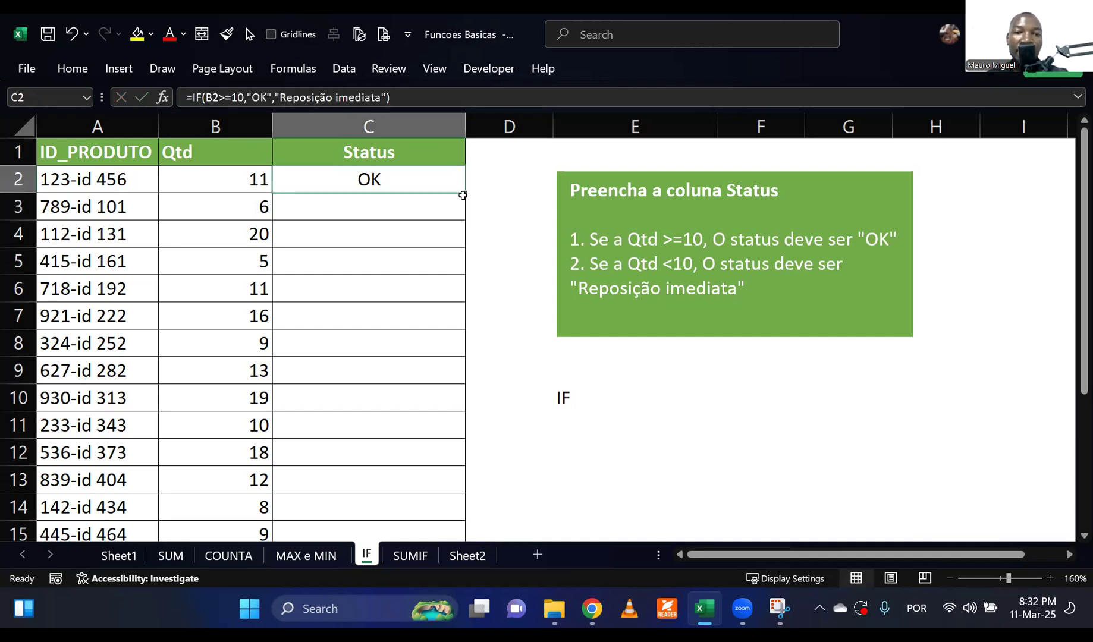
pyautogui.doubleClick(465, 194)
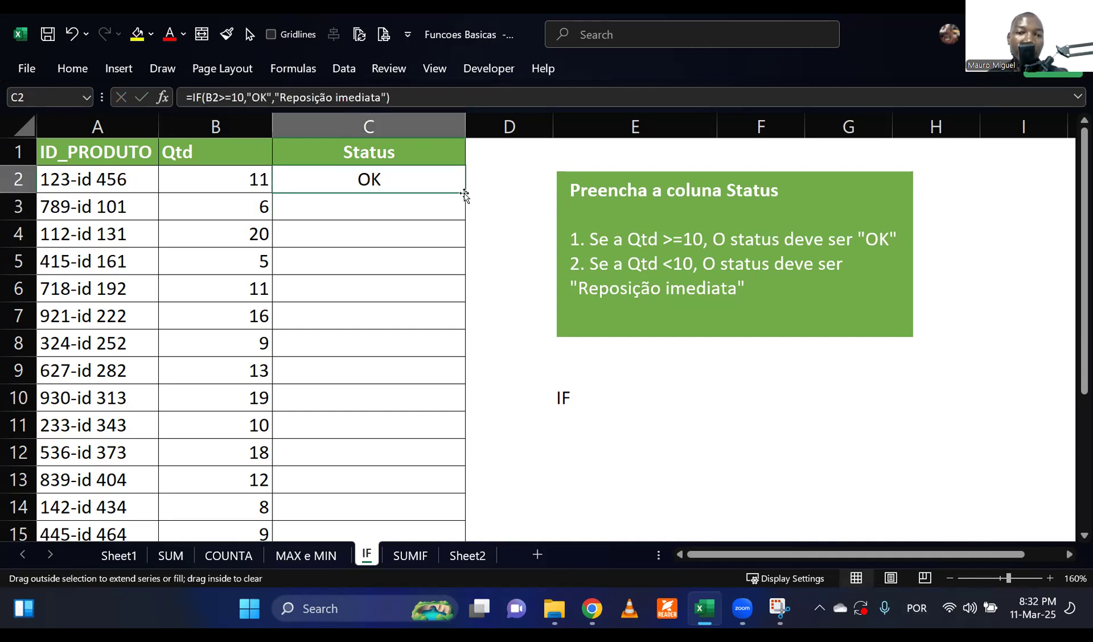
# Check the filled Status column through row 21 and compare the quantities in rows 3 to 7 with their statuses.
pyautogui.scroll(-2, 450, 250)
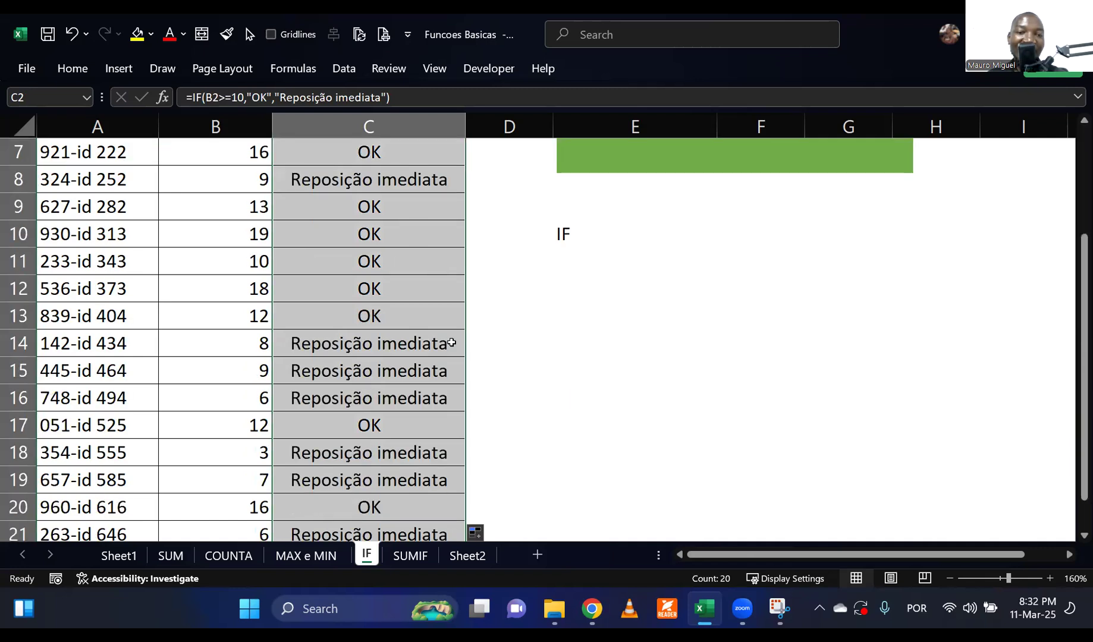
pyautogui.scroll(-1, 472, 357)
pyautogui.scroll(3, 471, 342)
pyautogui.click(502, 271)
pyautogui.click(251, 214)
pyautogui.click(340, 210)
pyautogui.click(265, 238)
pyautogui.click(240, 266)
pyautogui.click(332, 266)
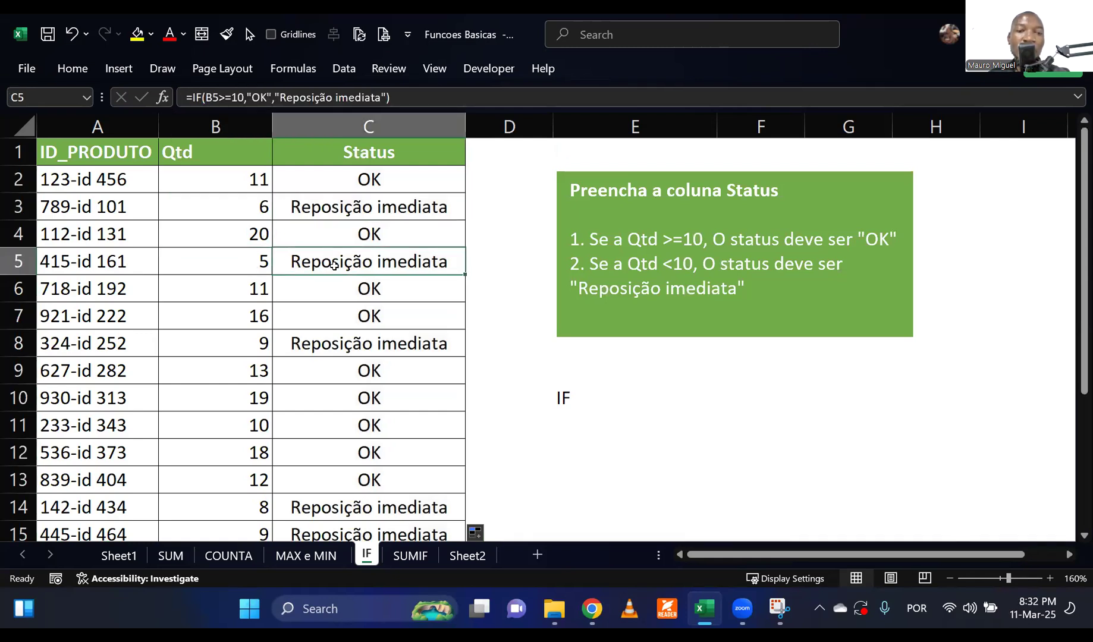
pyautogui.click(267, 287)
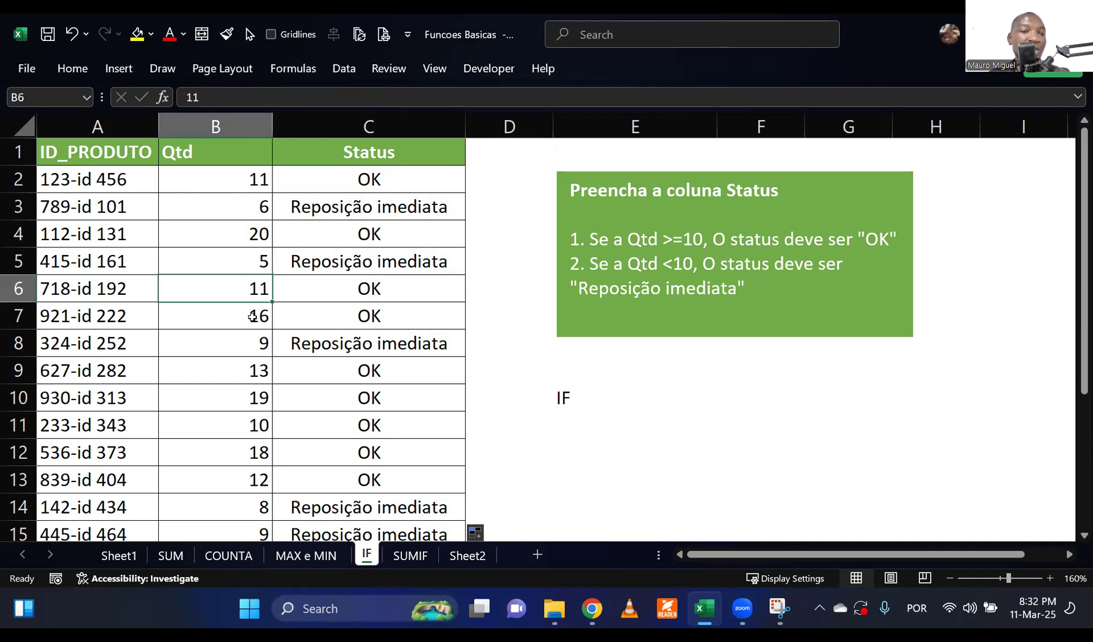
pyautogui.click(323, 308)
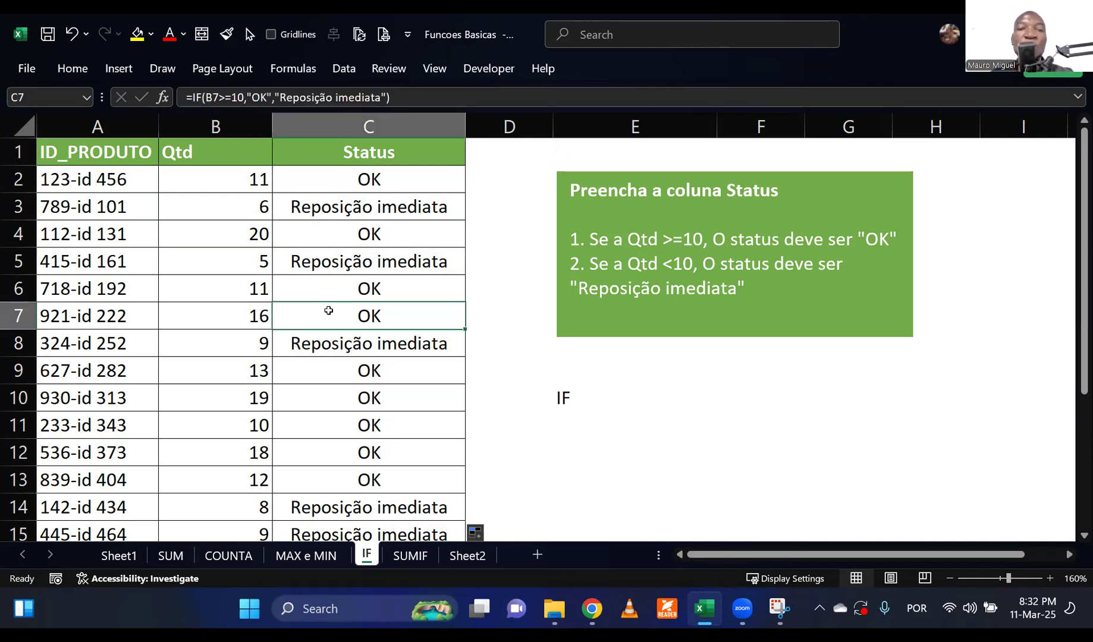
pyautogui.scroll(-3, 333, 318)
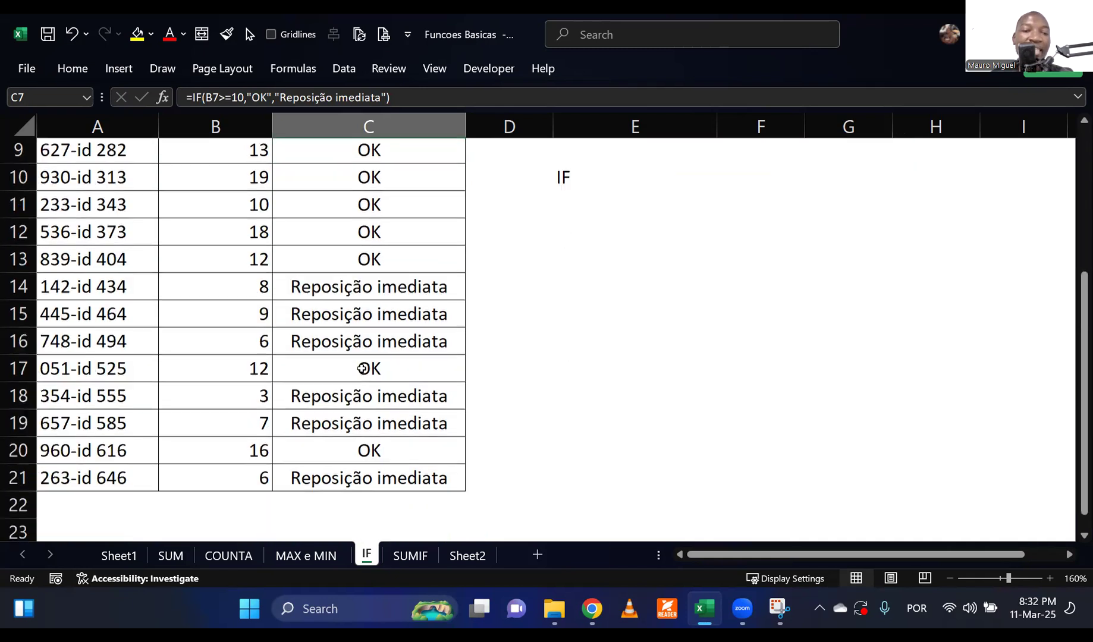
pyautogui.scroll(2, 521, 372)
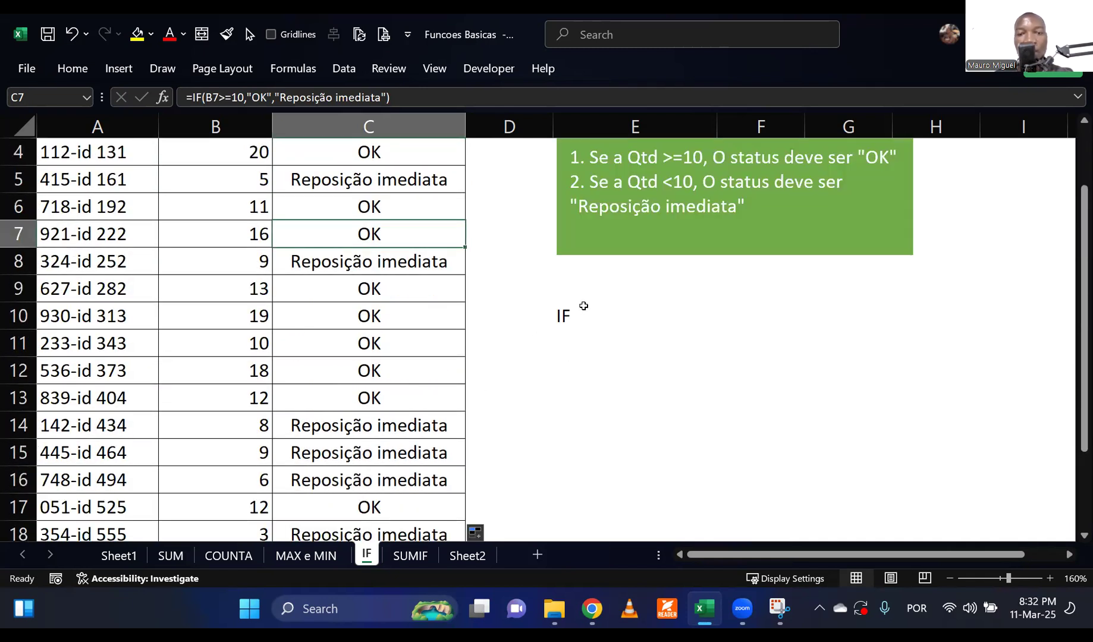
# Delete the IF note in E10 below the rules box and return to the first status cell, C2.
pyautogui.click(591, 315)
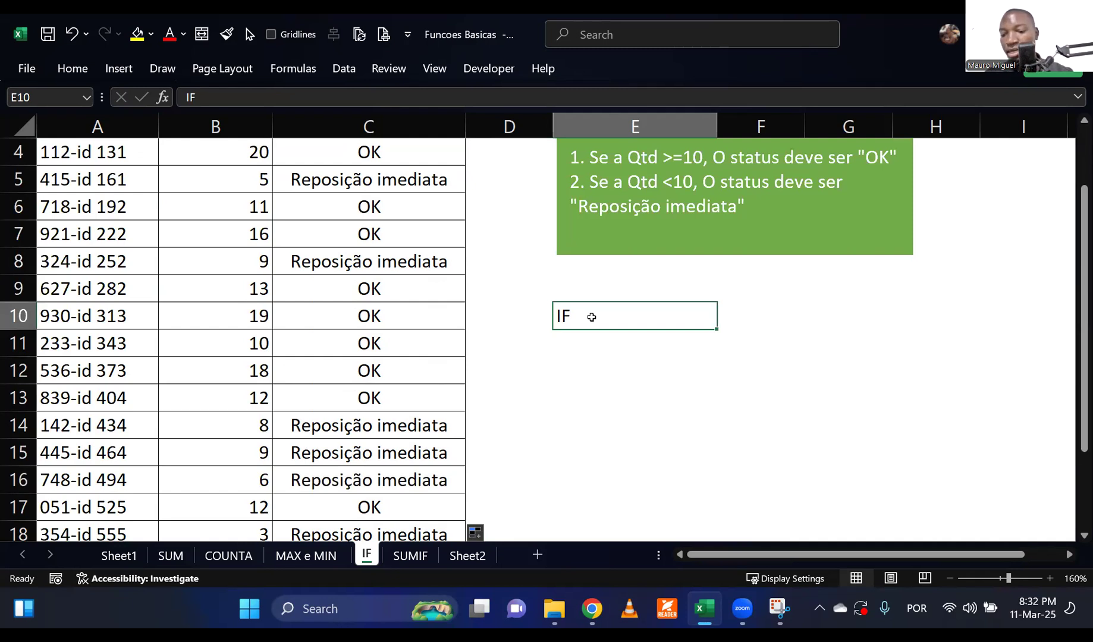
pyautogui.press('Delete')
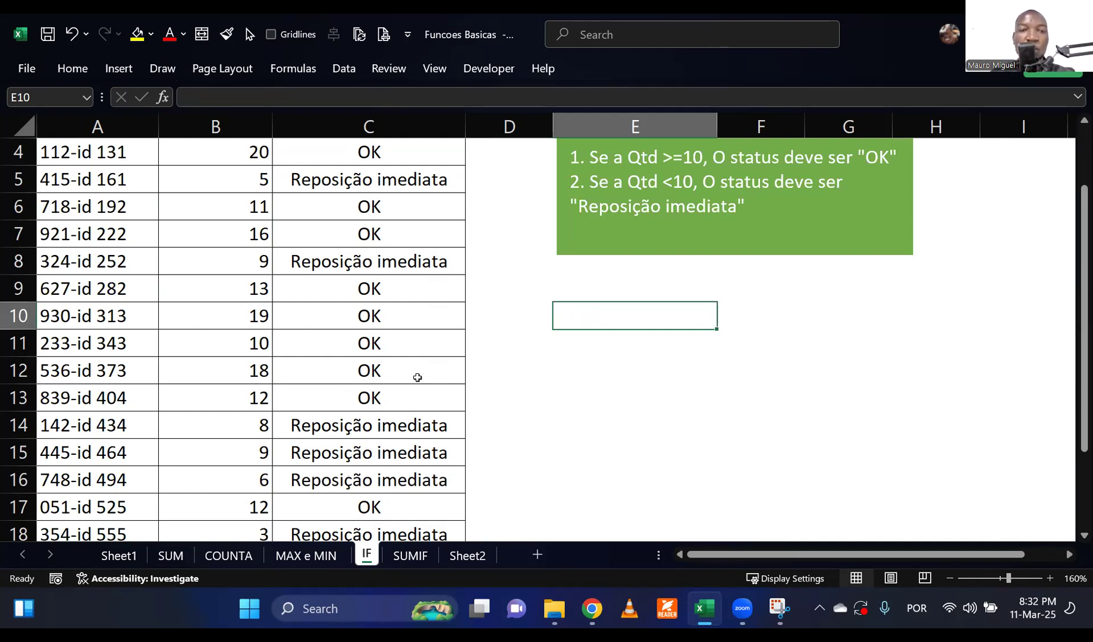
pyautogui.scroll(1, 420, 377)
pyautogui.click(419, 176)
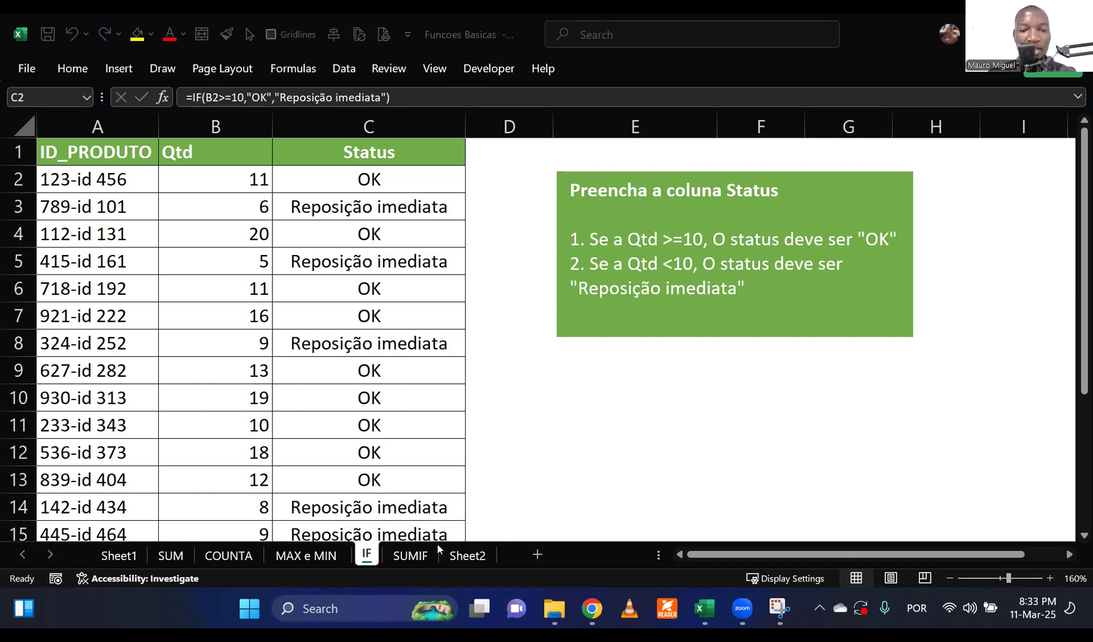
# Open the SUMIF sheet and clear the existing QTD formulas in F2:F6 of the client summary table.
pyautogui.click(417, 555)
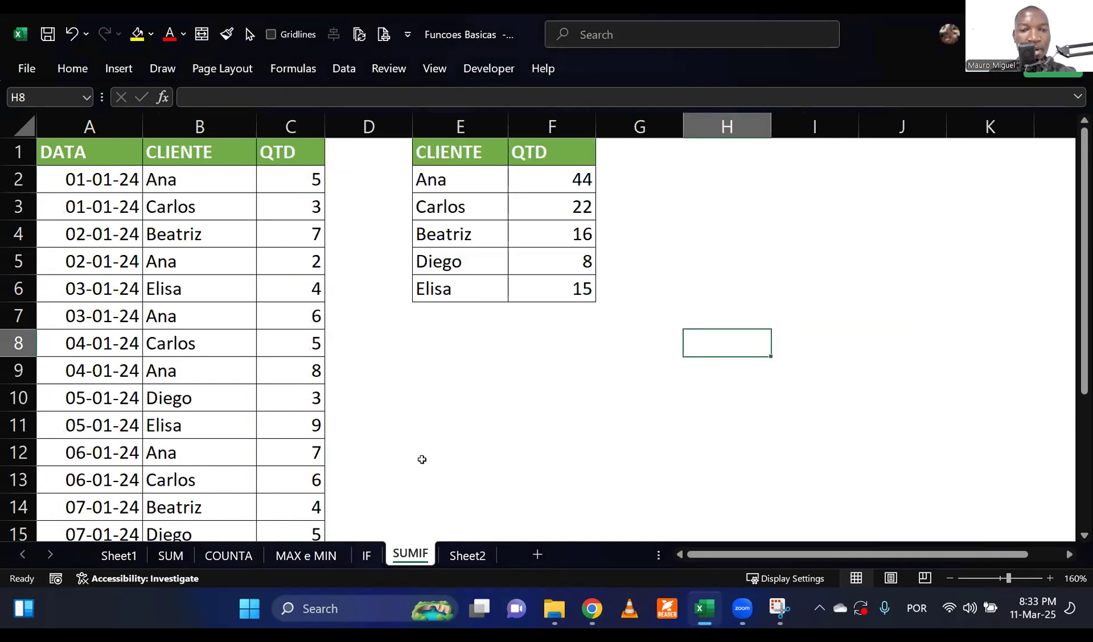
pyautogui.click(435, 379)
pyautogui.moveTo(533, 189); pyautogui.dragTo(549, 297)
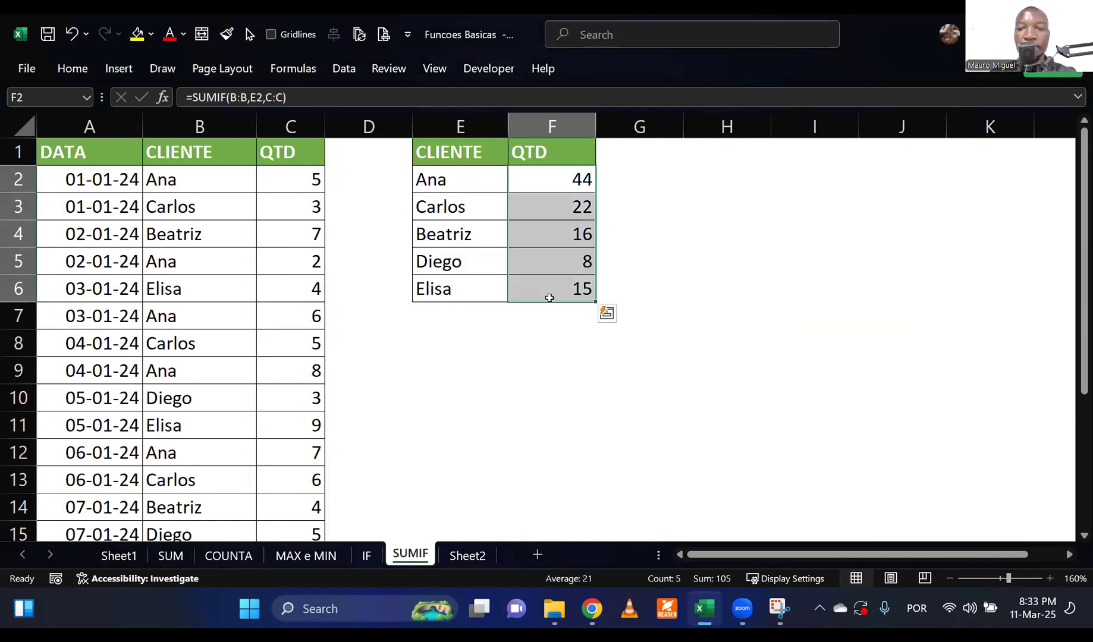
pyautogui.press('Delete')
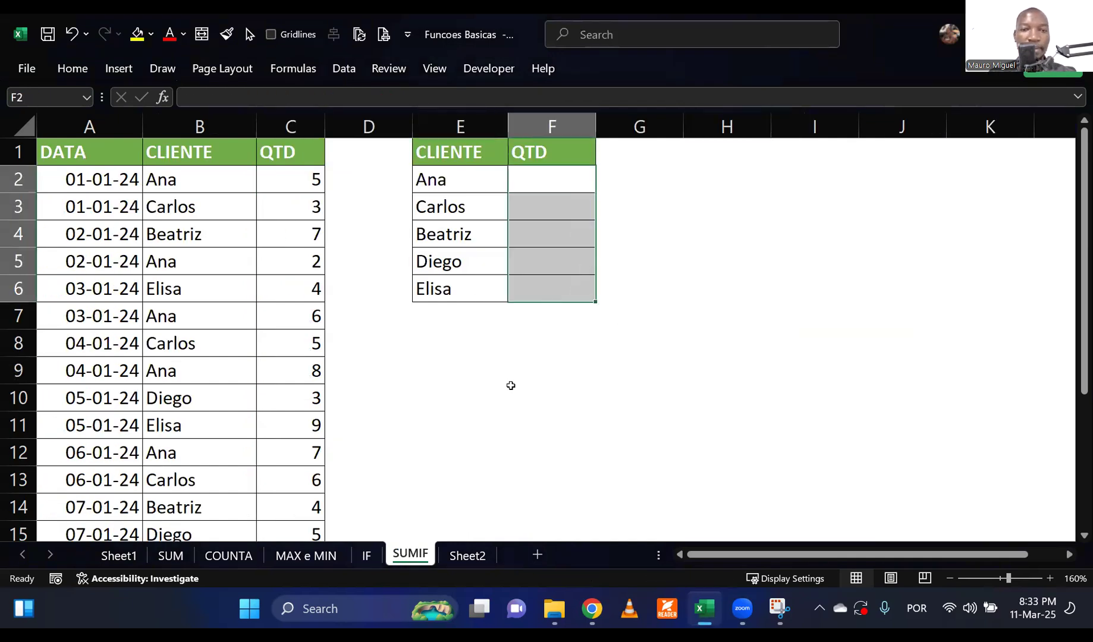
pyautogui.click(506, 393)
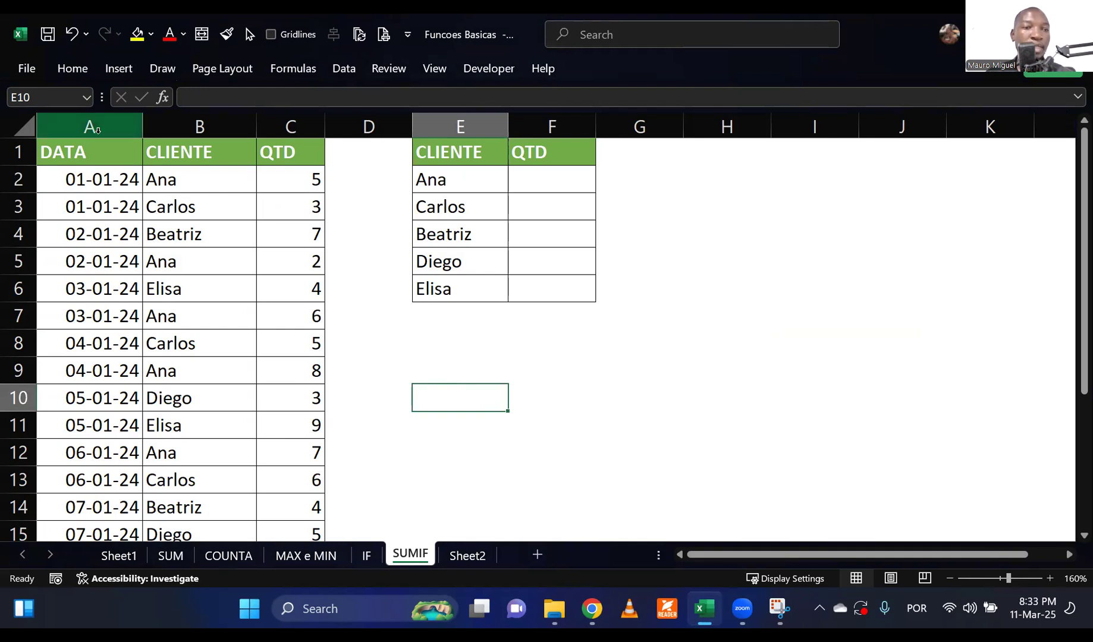
# Review the DATA, CLIENTE and QTD columns of the sales table from the first record to row 21.
pyautogui.click(97, 129)
pyautogui.click(192, 128)
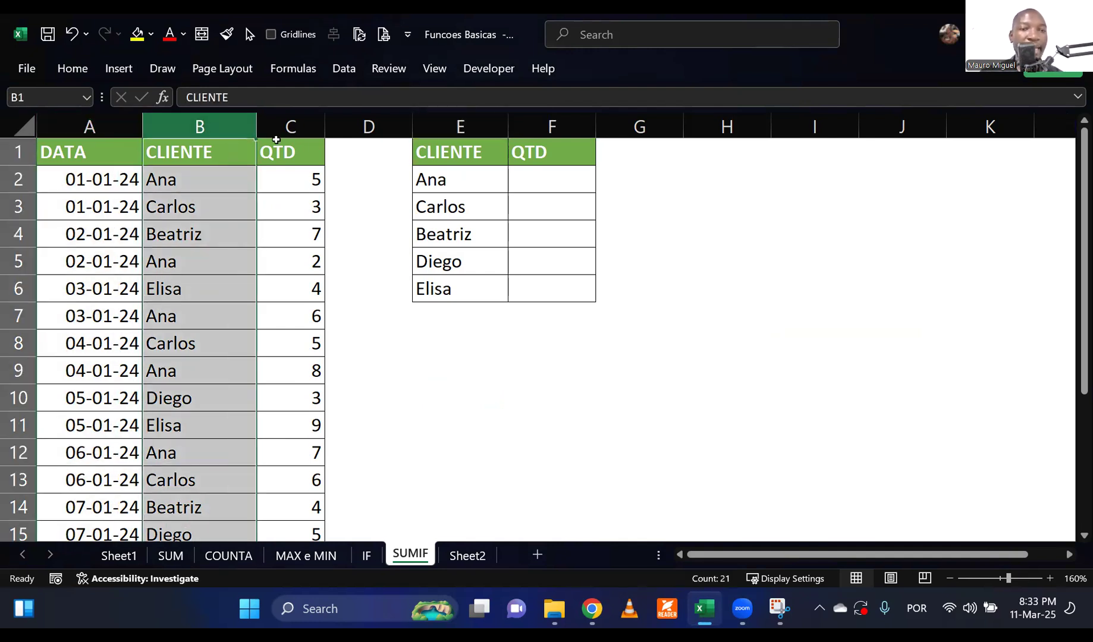
pyautogui.click(282, 131)
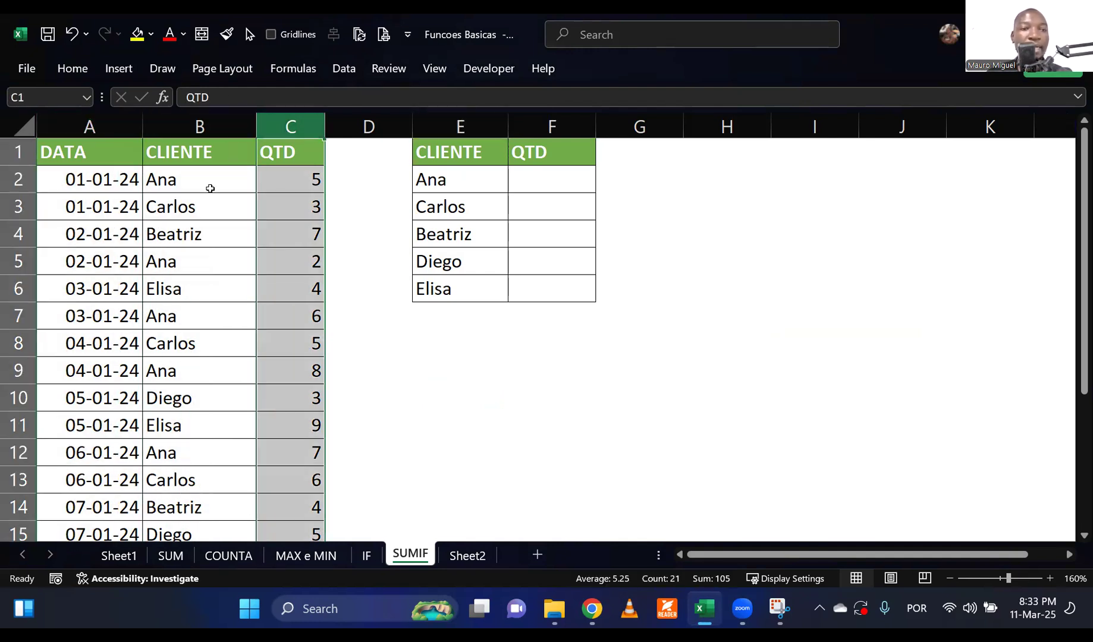
pyautogui.click(210, 187)
pyautogui.click(290, 192)
pyautogui.click(288, 212)
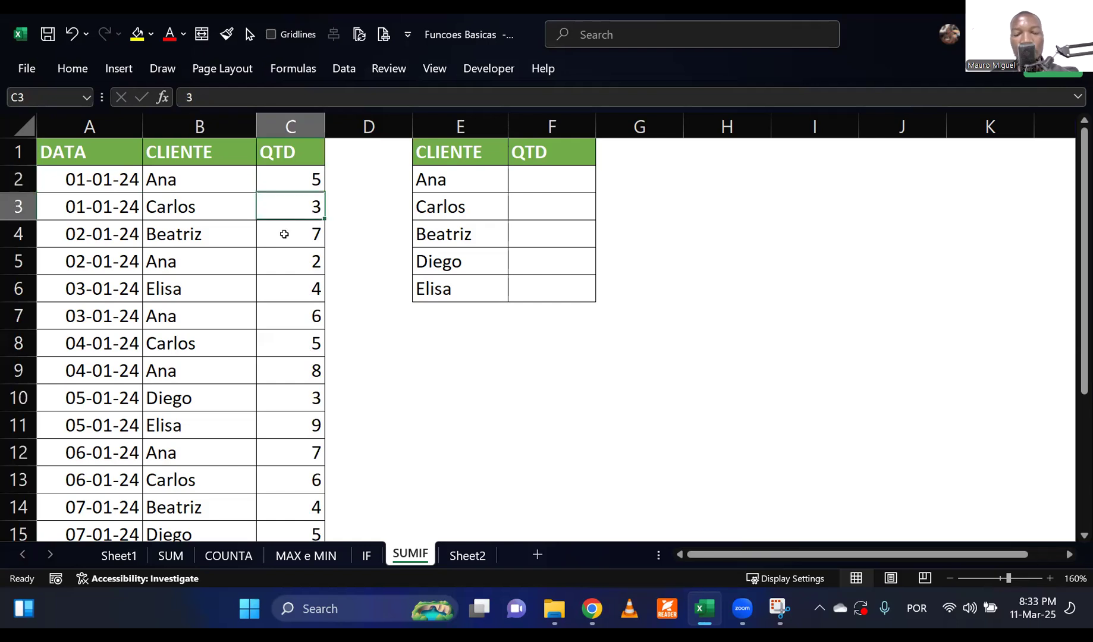
pyautogui.scroll(-2, 271, 275)
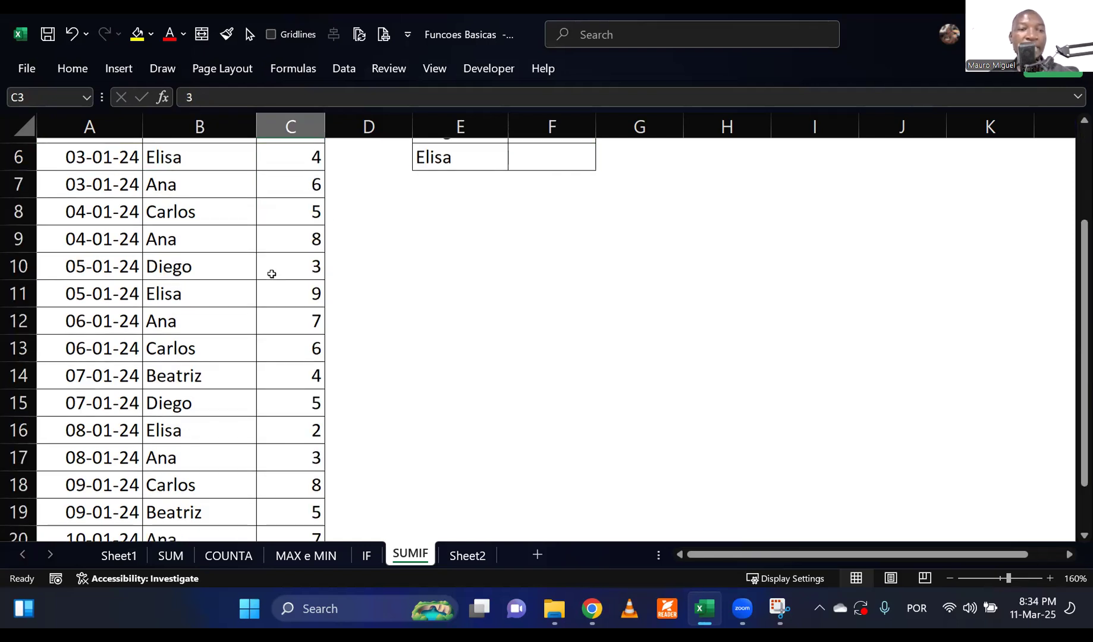
pyautogui.scroll(-3, 272, 274)
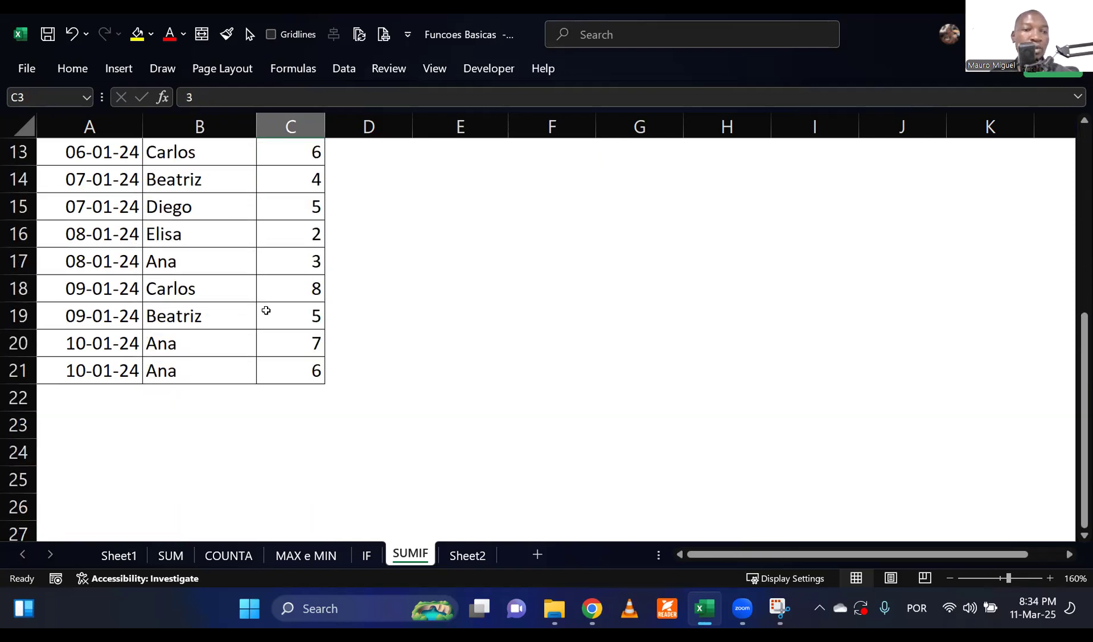
pyautogui.scroll(5, 266, 310)
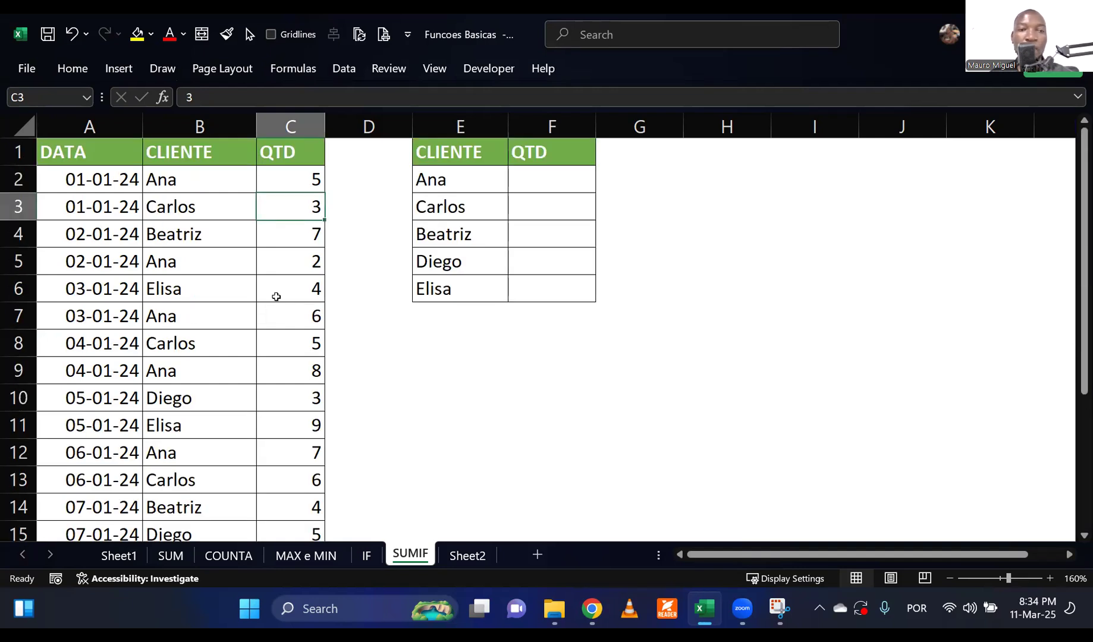
pyautogui.click(224, 268)
# Examine the client summary table in columns E and F and its empty QTD cells.
pyautogui.moveTo(463, 165); pyautogui.dragTo(541, 302)
pyautogui.click(526, 359)
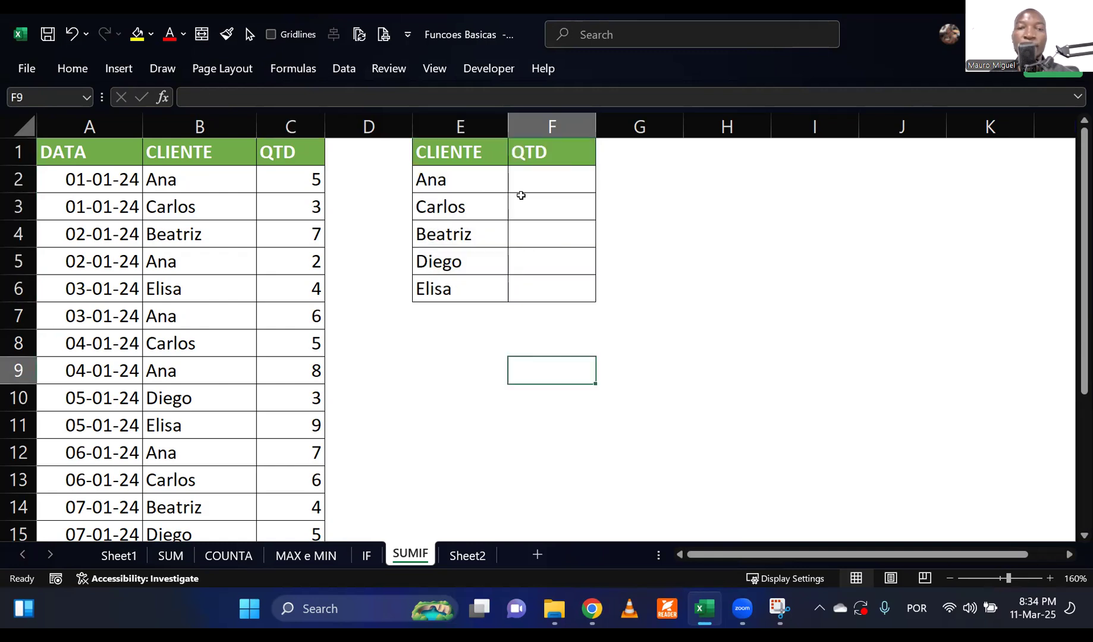
pyautogui.click(529, 180)
pyautogui.click(511, 360)
pyautogui.click(532, 210)
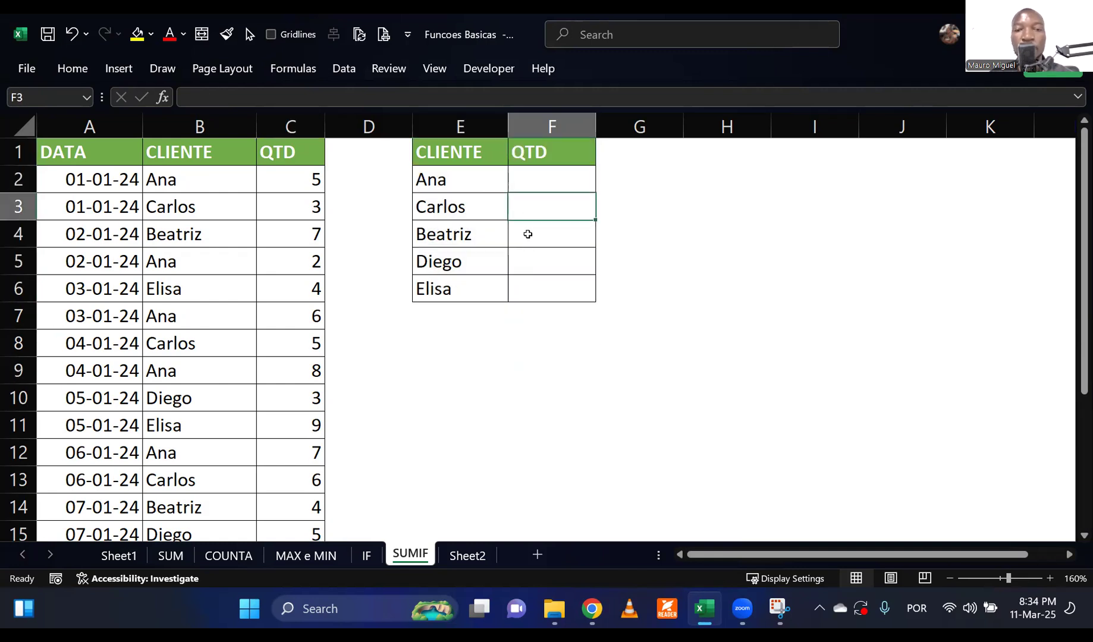
pyautogui.click(527, 235)
pyautogui.click(535, 295)
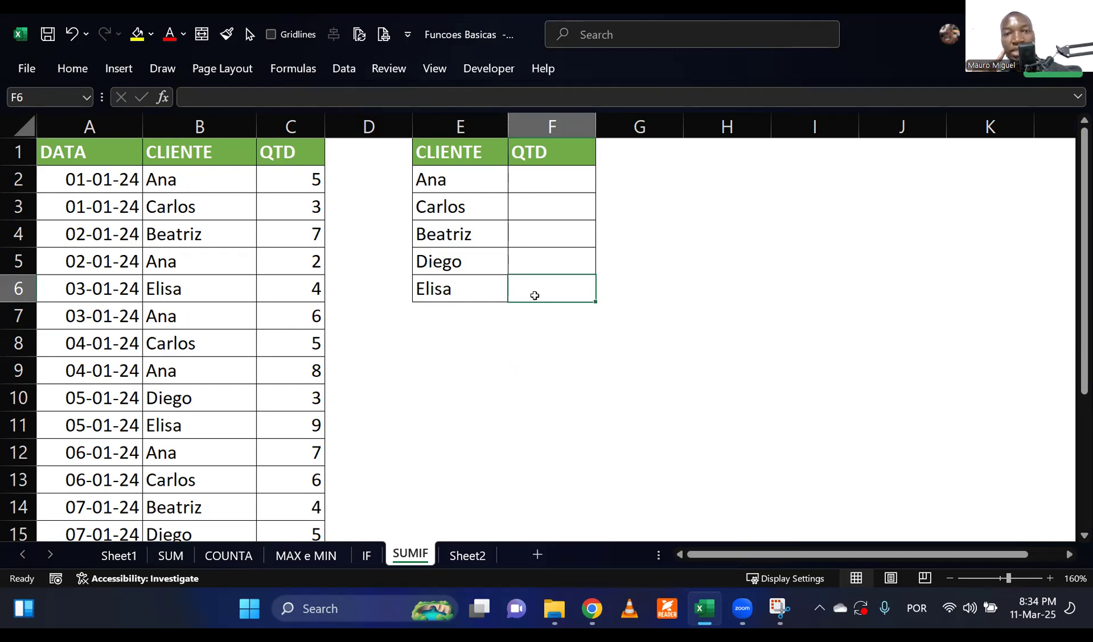
# Switch the keyboard layout to English and total the whole QTD column C in cell H2 with =SUM(C:C).
pyautogui.click(708, 154)
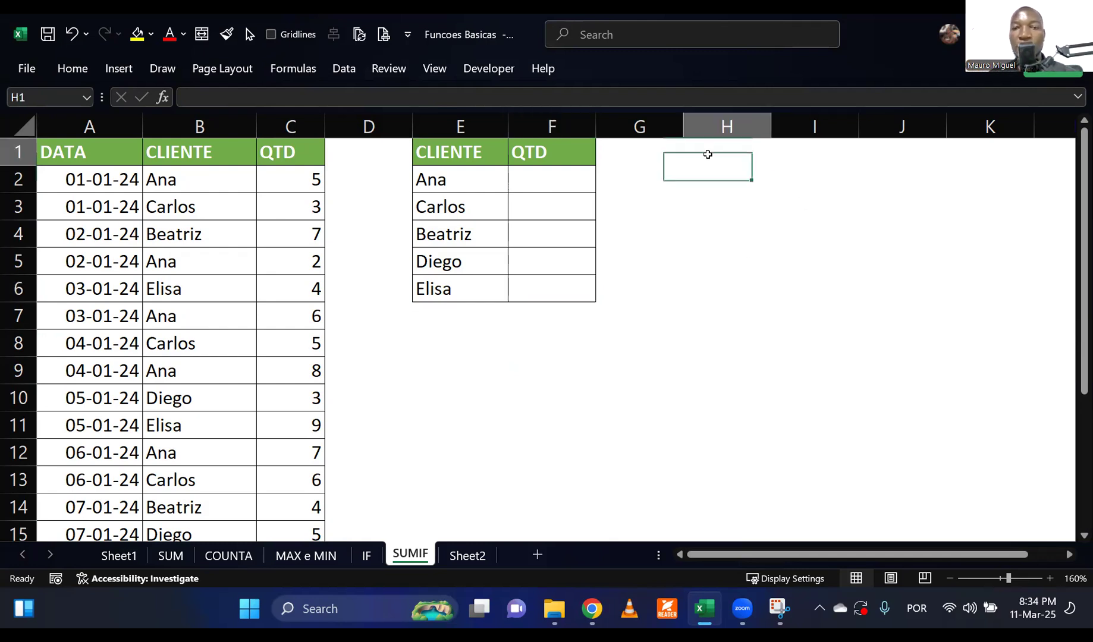
pyautogui.click(709, 186)
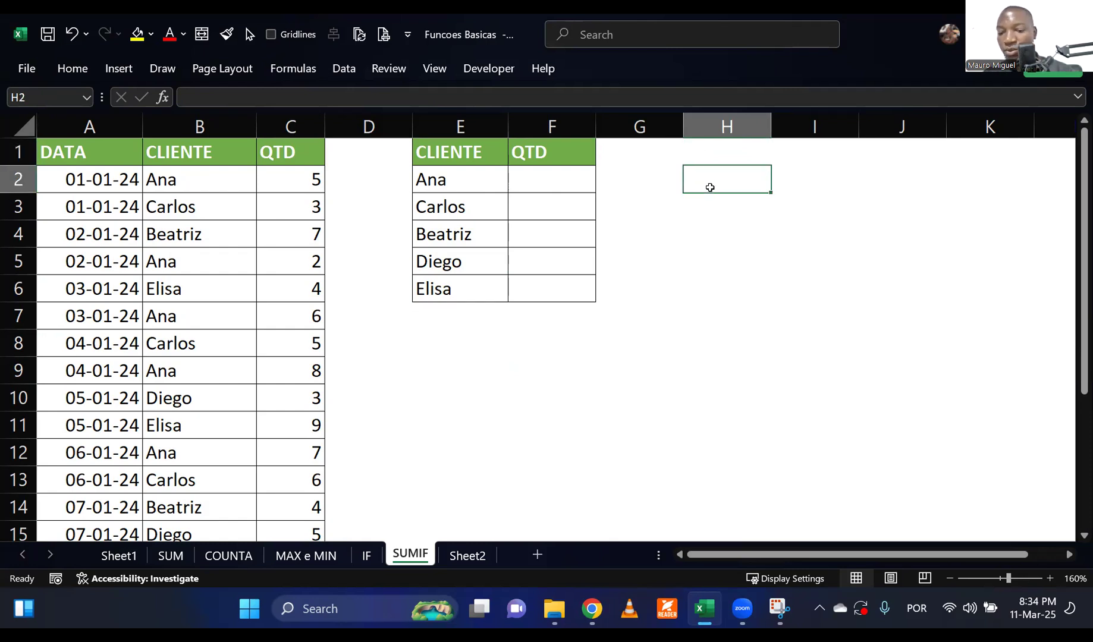
pyautogui.write('«')
pyautogui.press('BackSpace')
pyautogui.press('super+space')
pyautogui.write('=sum')
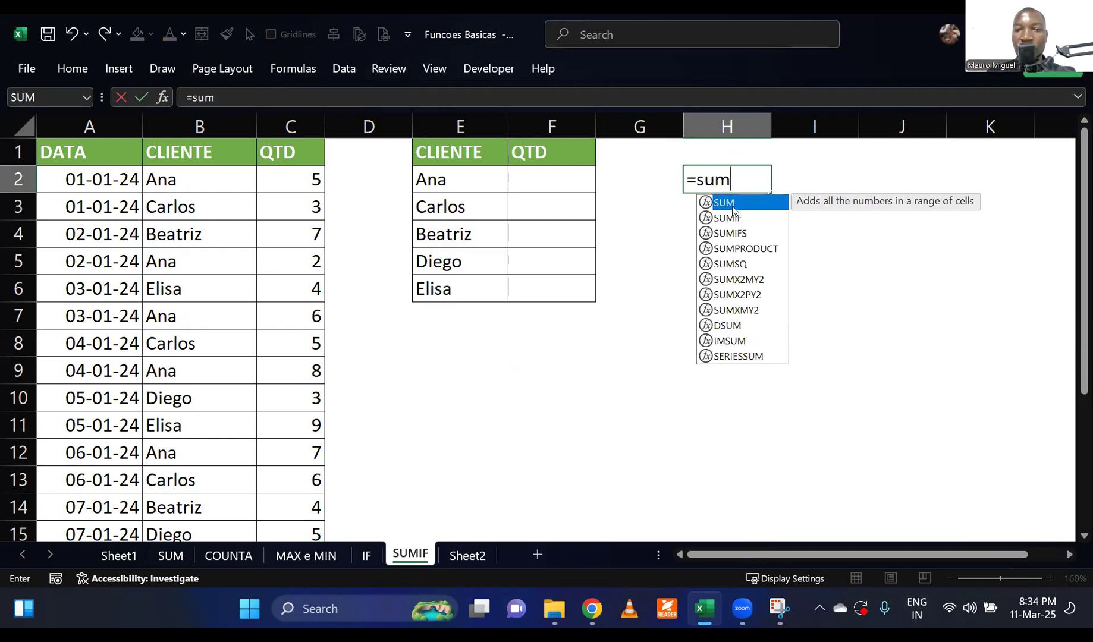
pyautogui.doubleClick(733, 206)
pyautogui.click(285, 126)
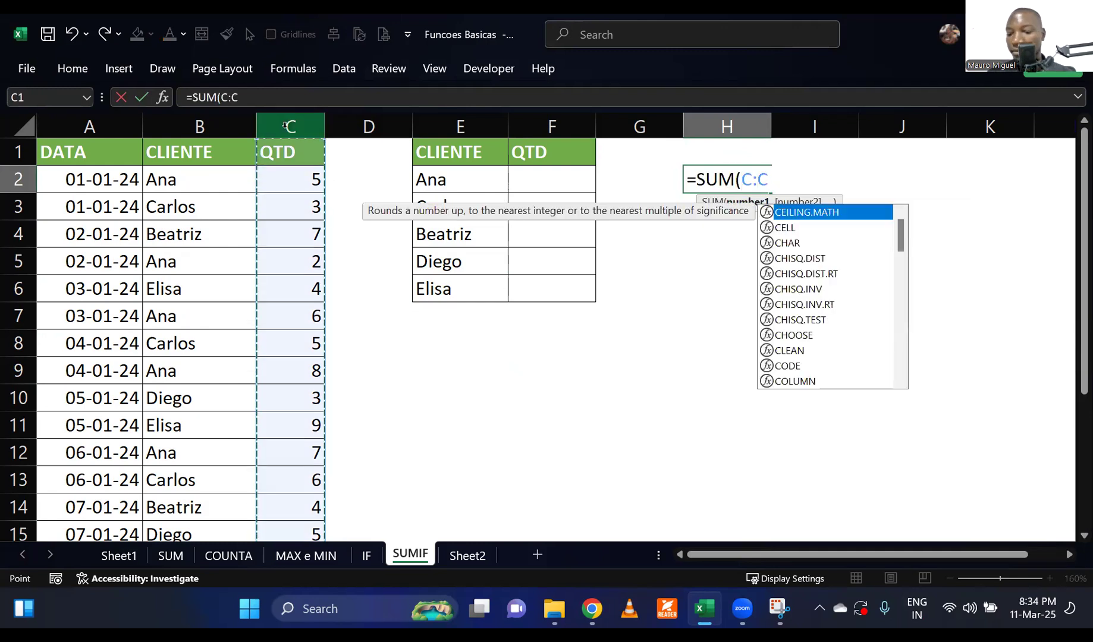
pyautogui.press('Return')
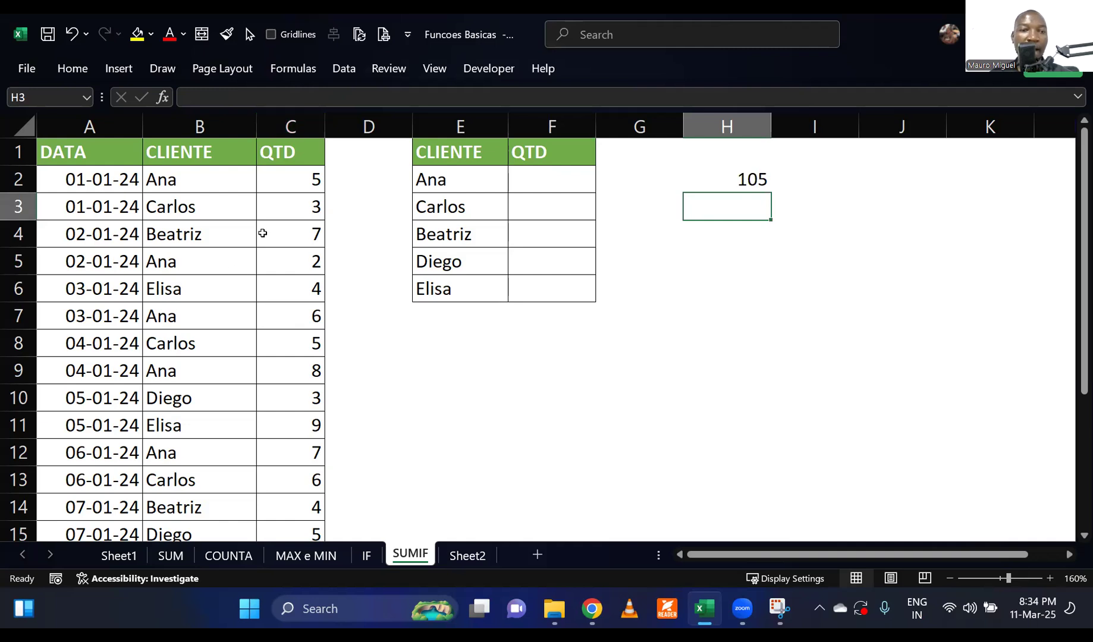
# Compare the overall QTD total in H2 with column C and the empty per-client cells F2:F6.
pyautogui.click(291, 124)
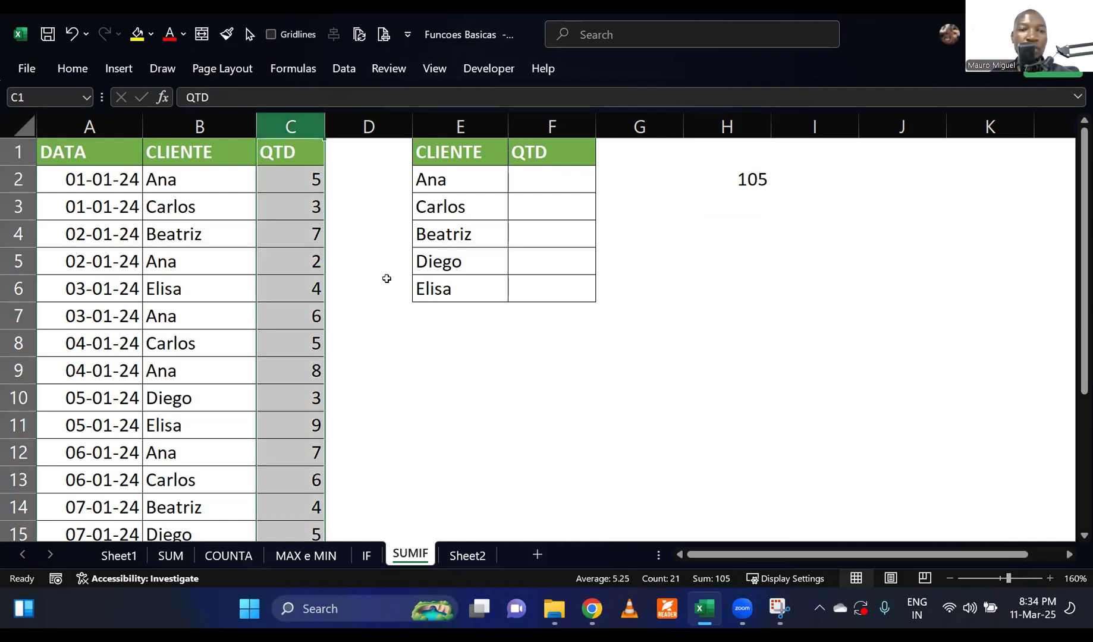
pyautogui.click(754, 181)
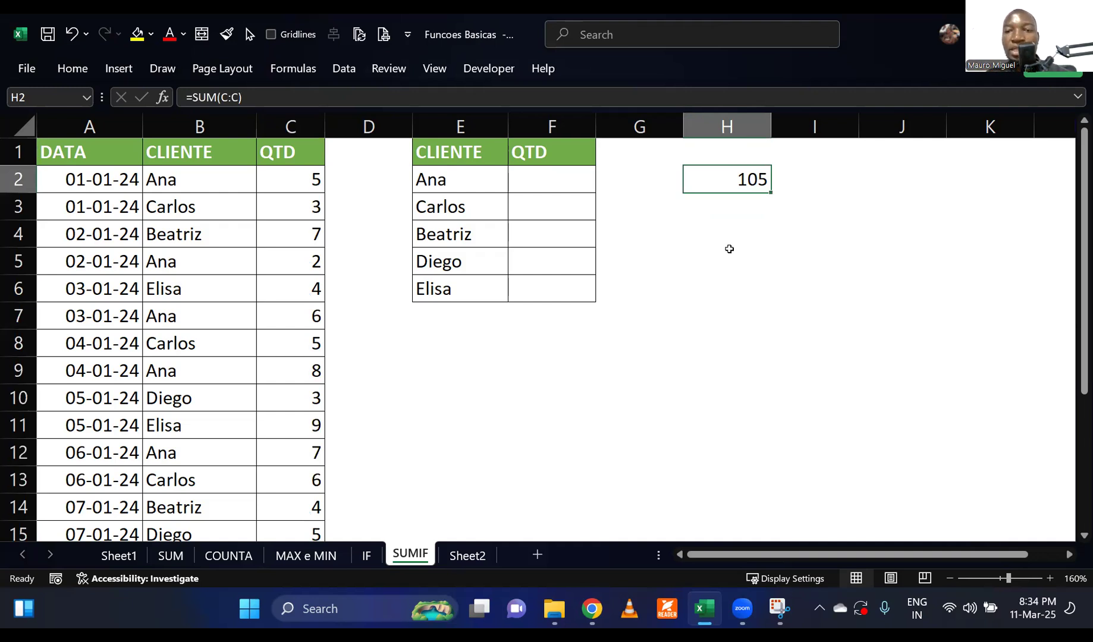
pyautogui.click(730, 250)
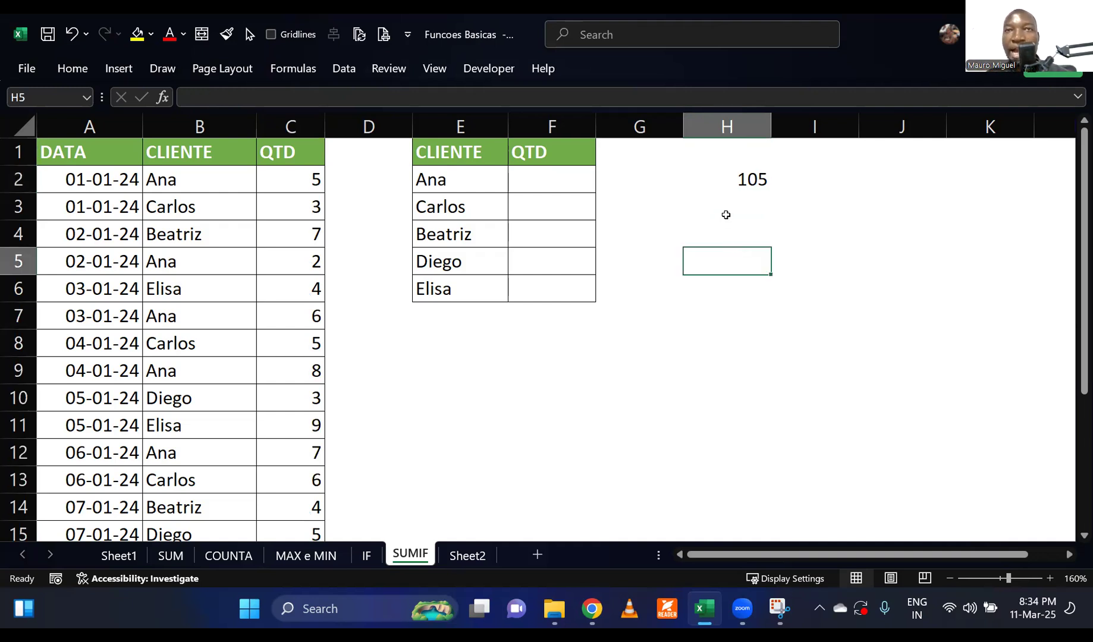
pyautogui.click(741, 179)
pyautogui.click(712, 284)
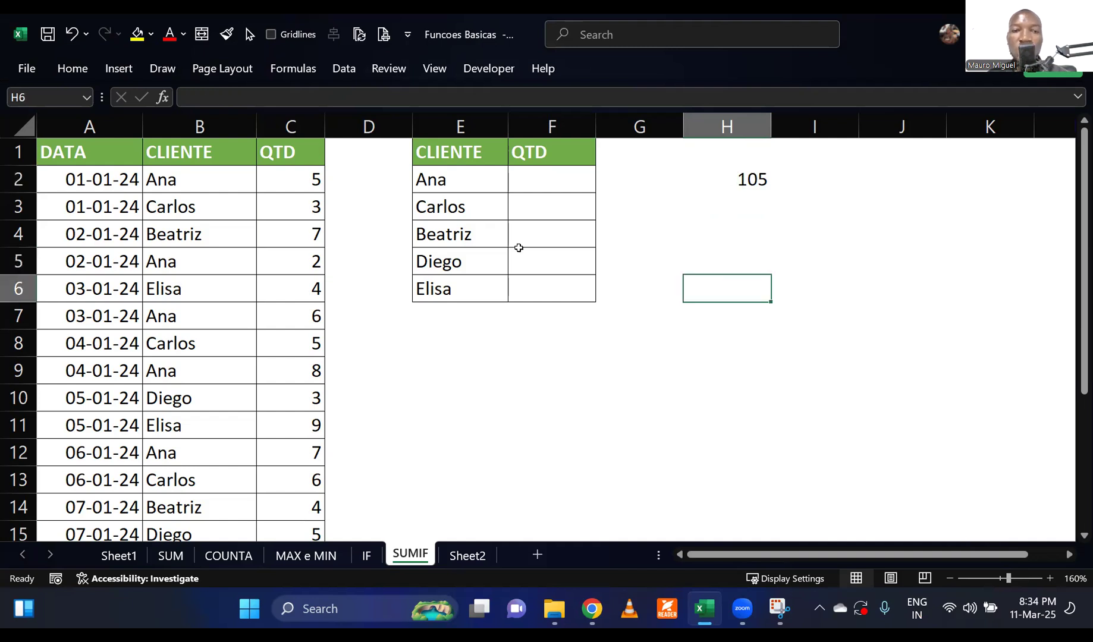
pyautogui.click(529, 179)
pyautogui.click(726, 298)
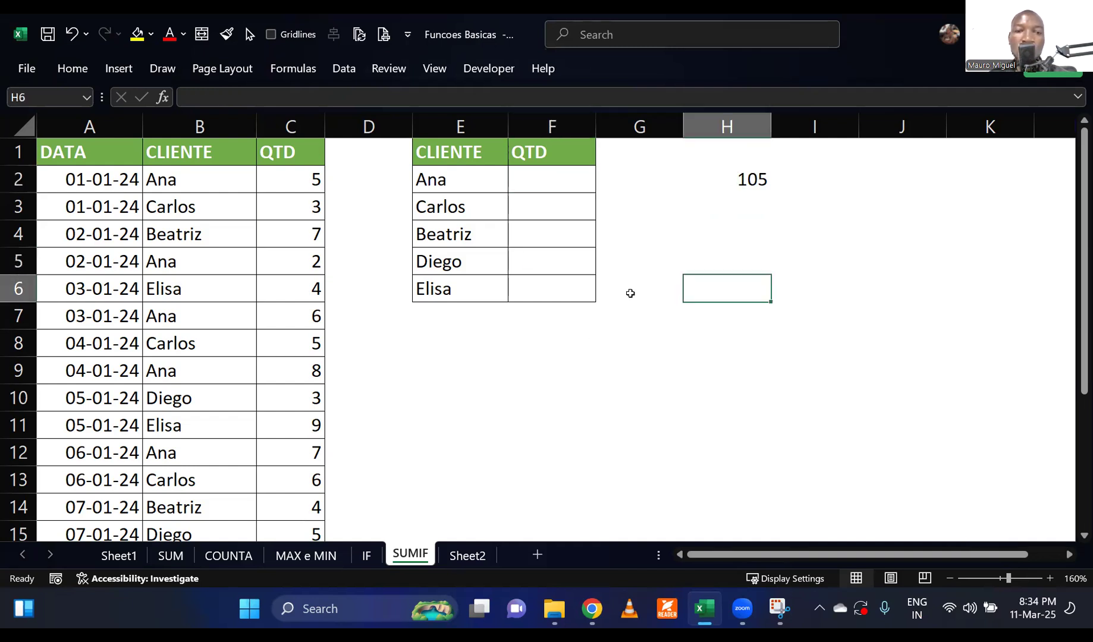
pyautogui.click(548, 209)
pyautogui.click(548, 236)
pyautogui.click(542, 264)
pyautogui.click(540, 292)
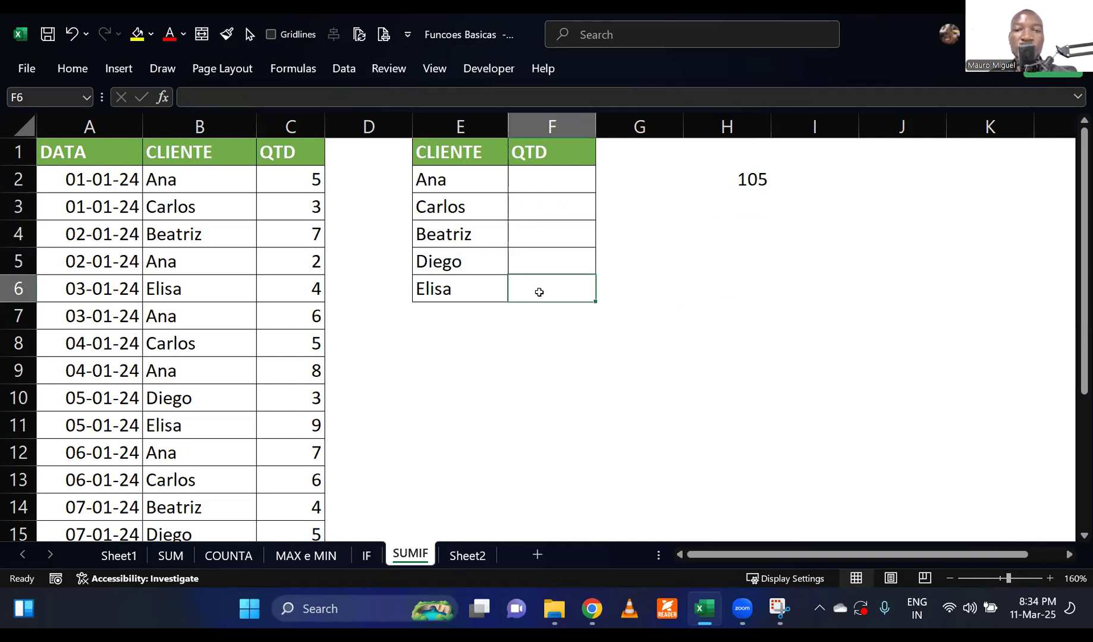
pyautogui.click(545, 409)
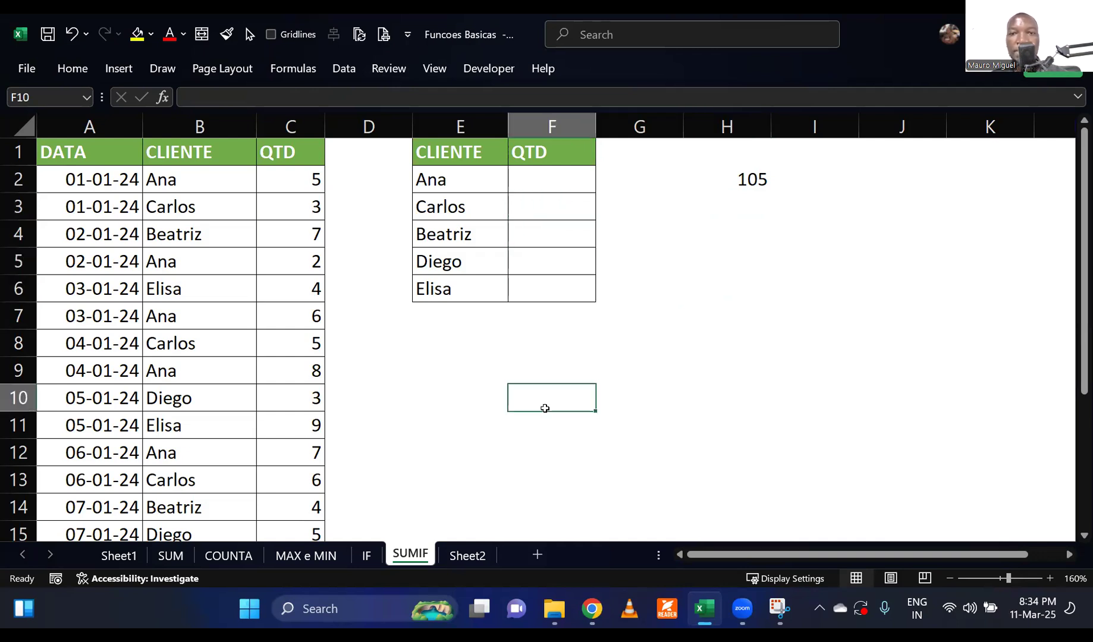
# Examine the SUM formula in H2 against the sales quantities and each client listed in column E.
pyautogui.click(744, 183)
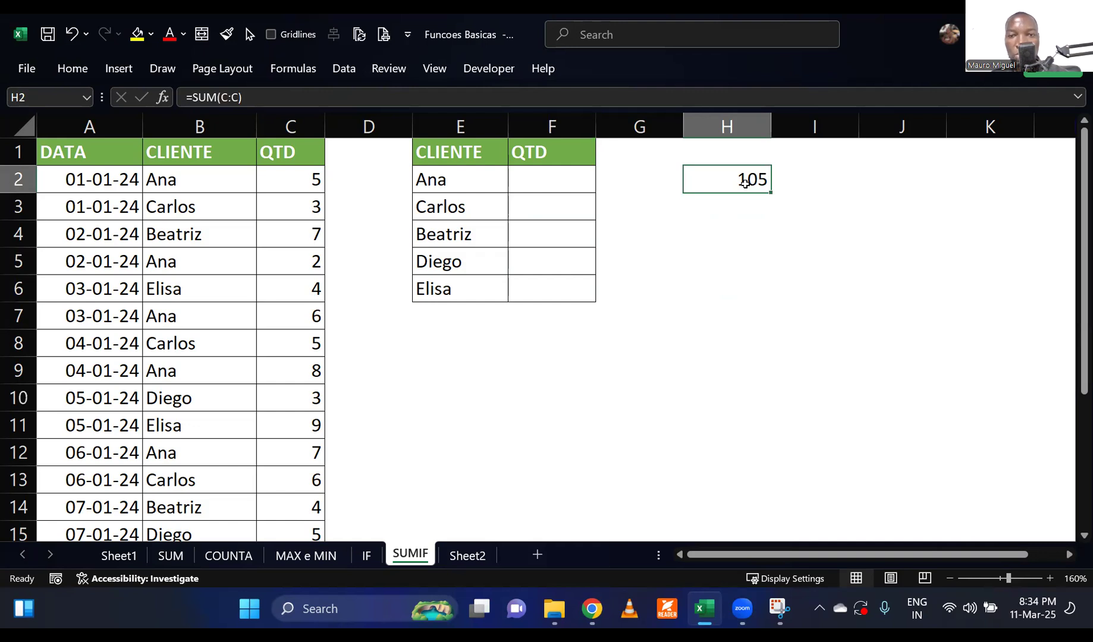
pyautogui.moveTo(306, 177); pyautogui.dragTo(314, 370)
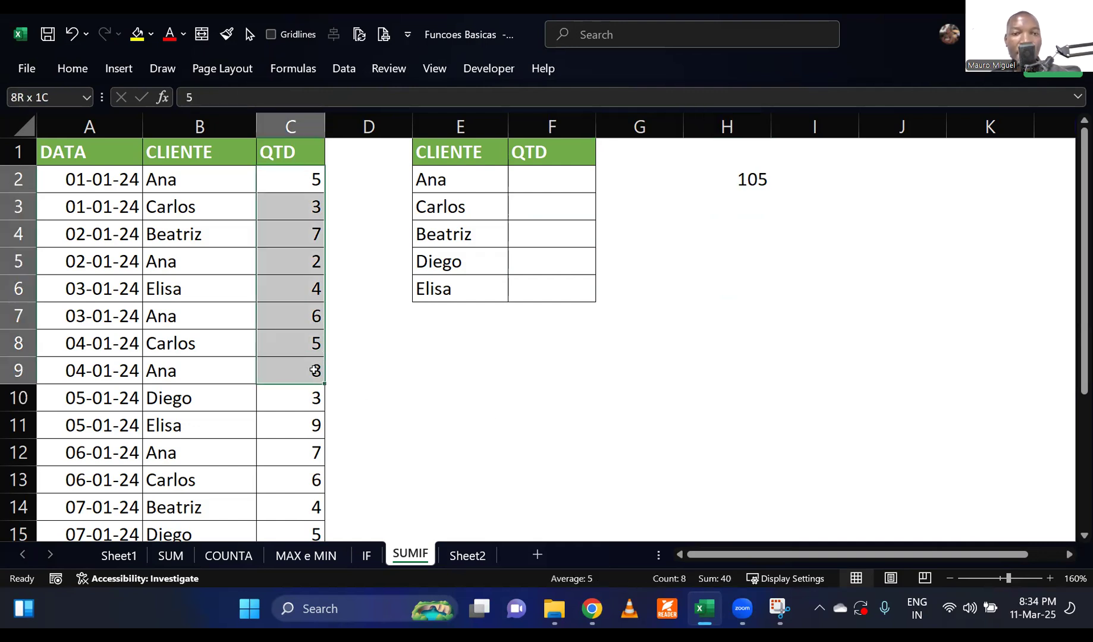
pyautogui.click(740, 178)
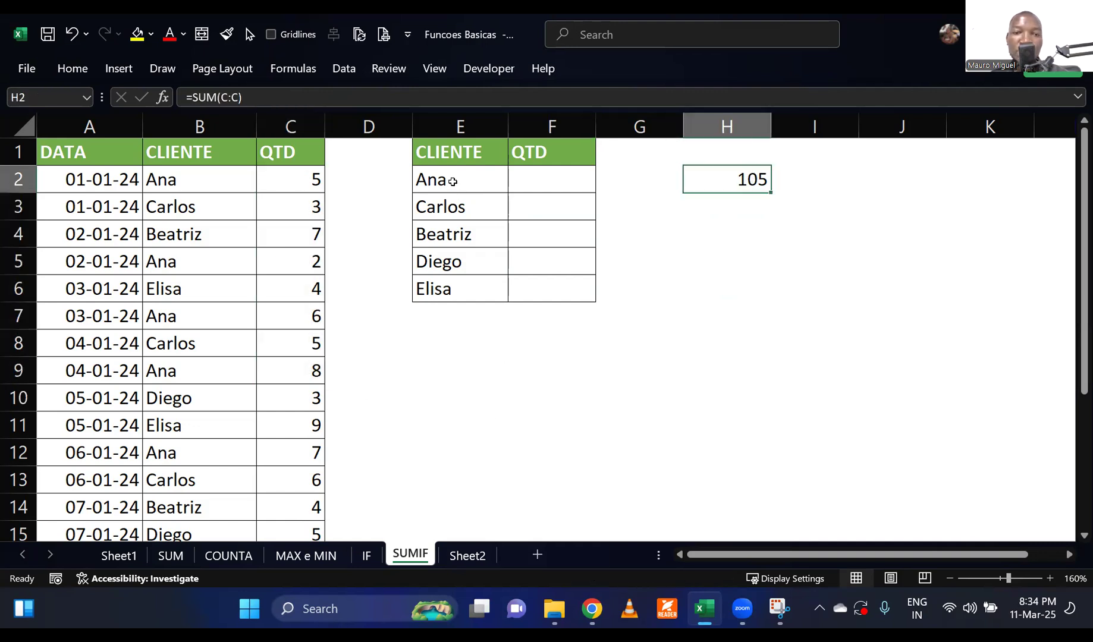
pyautogui.click(453, 182)
pyautogui.click(464, 234)
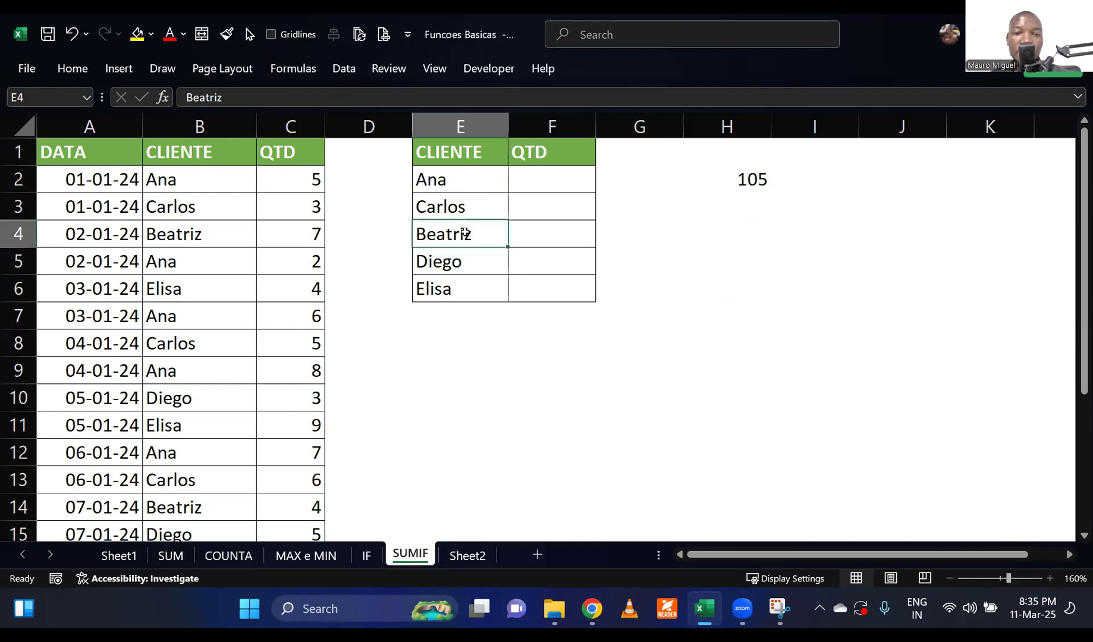
pyautogui.click(464, 258)
pyautogui.click(467, 287)
pyautogui.click(482, 369)
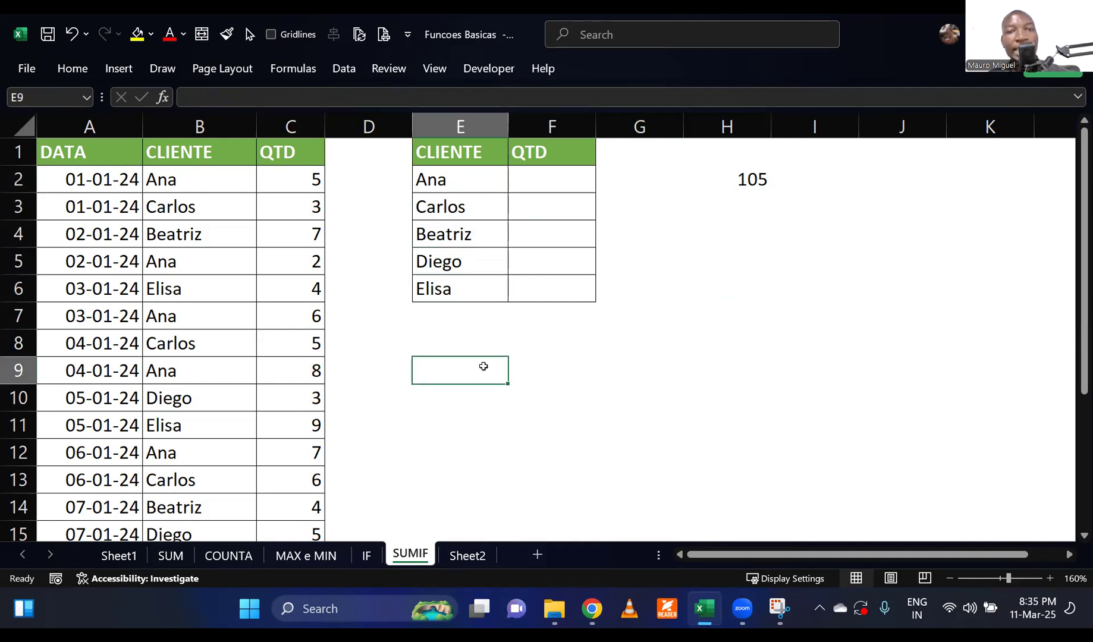
pyautogui.click(748, 185)
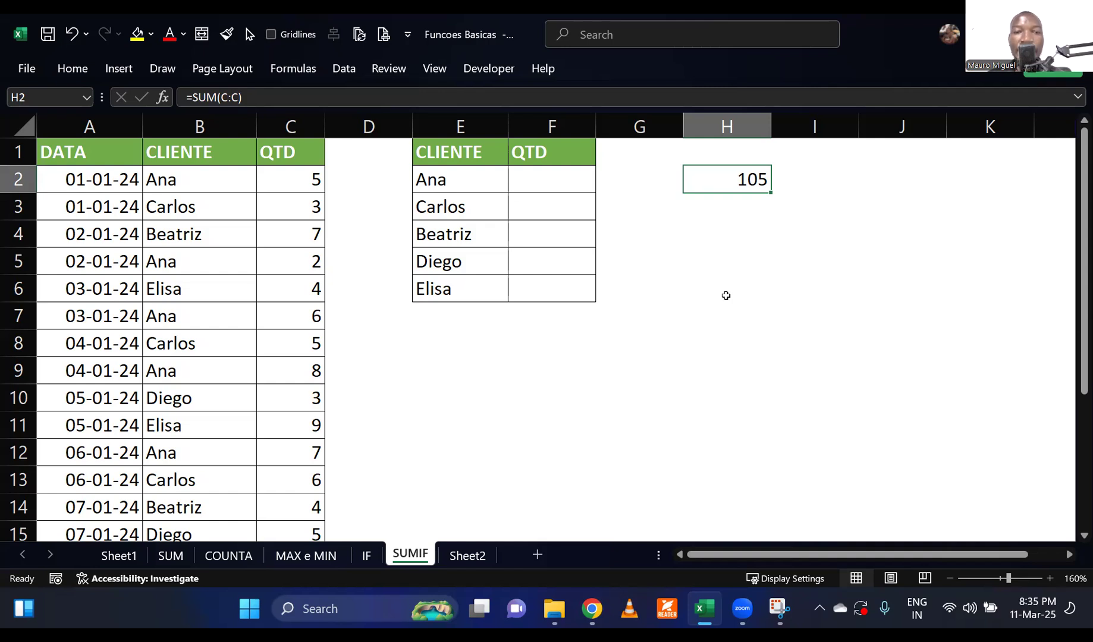
# Start a SUMIF formula in F2 for the first client's quantity.
pyautogui.click(541, 173)
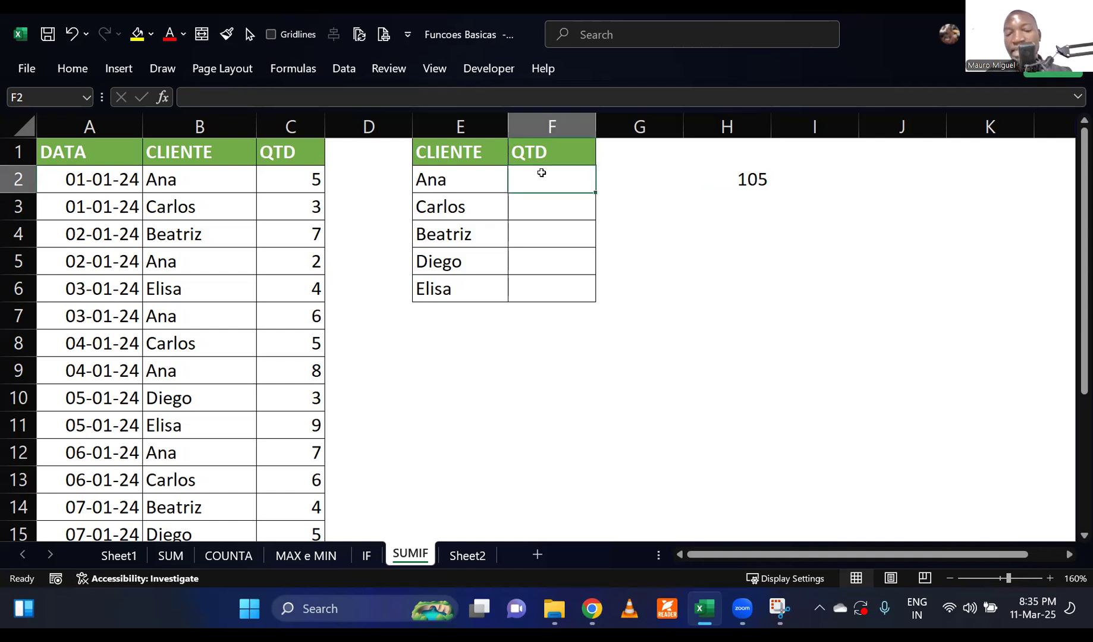
pyautogui.write('=sumif')
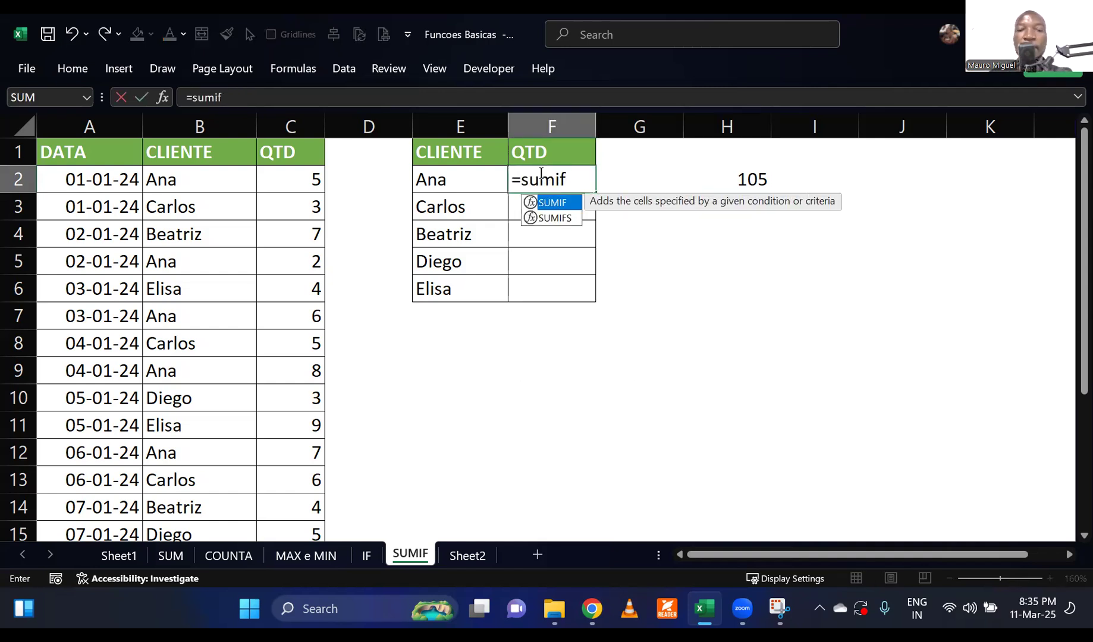
pyautogui.doubleClick(552, 203)
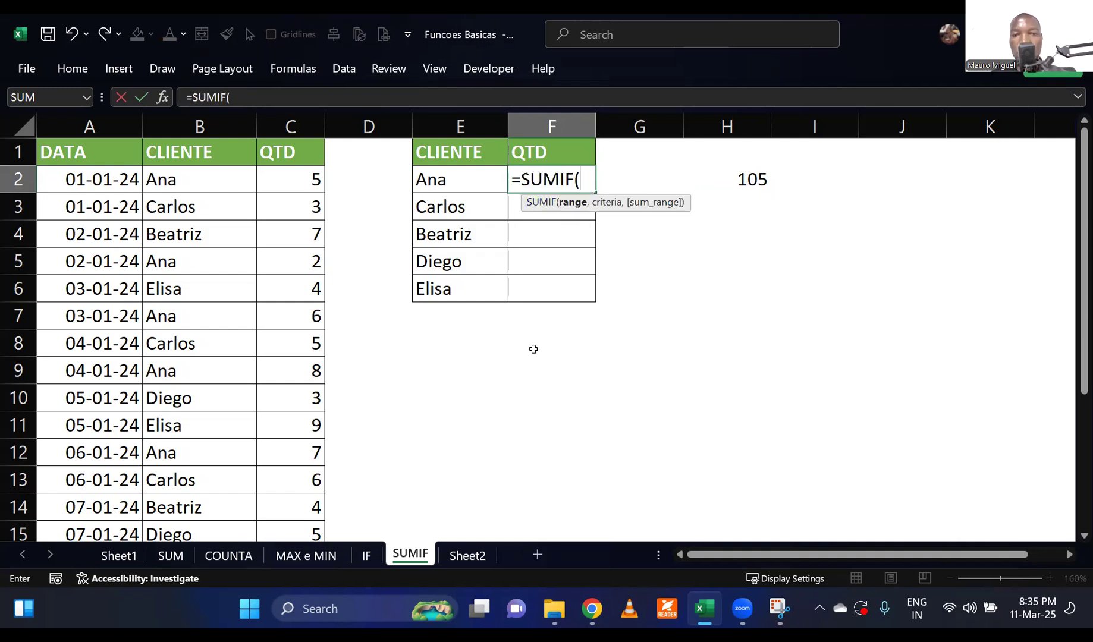
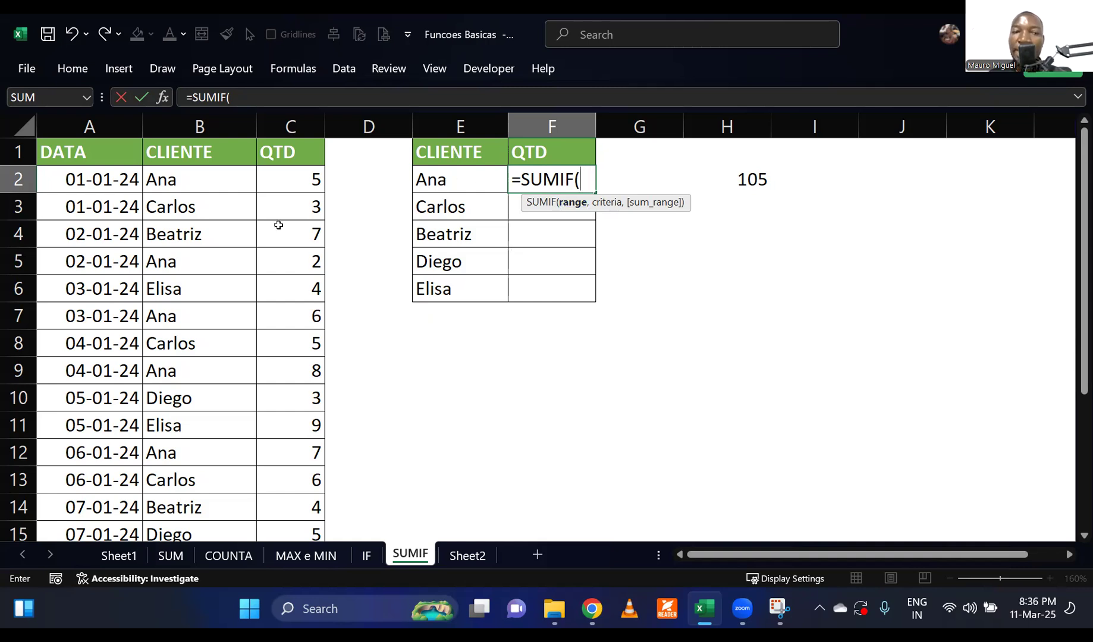
# Complete the first client's total in F2 with =SUMIF(B:B,E2,C:C).
pyautogui.click(210, 125)
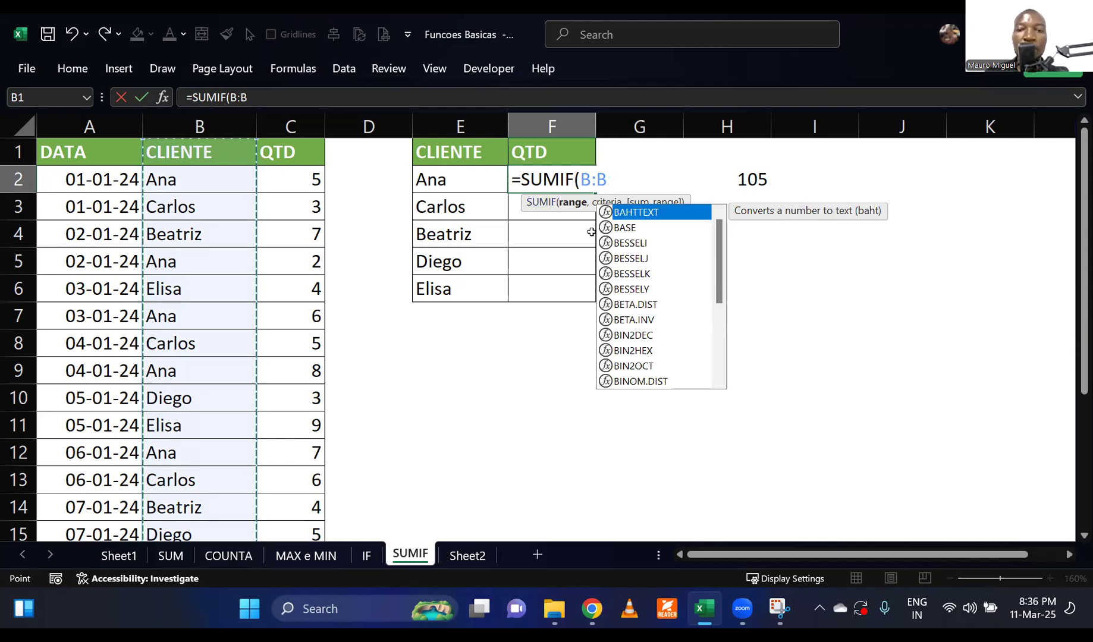
pyautogui.write(',')
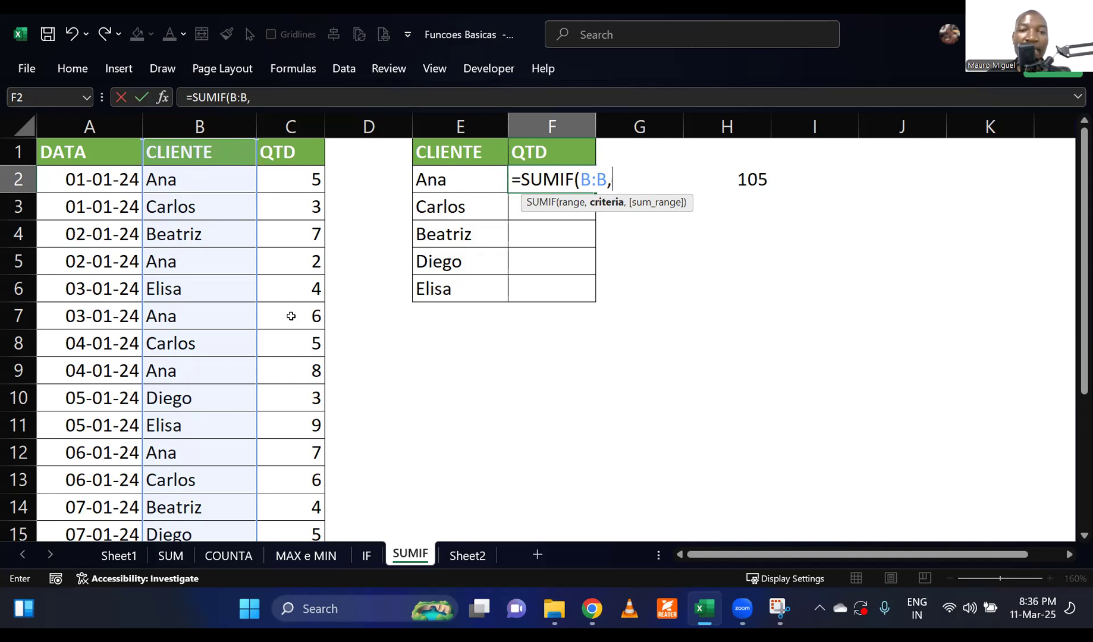
pyautogui.press('Left')
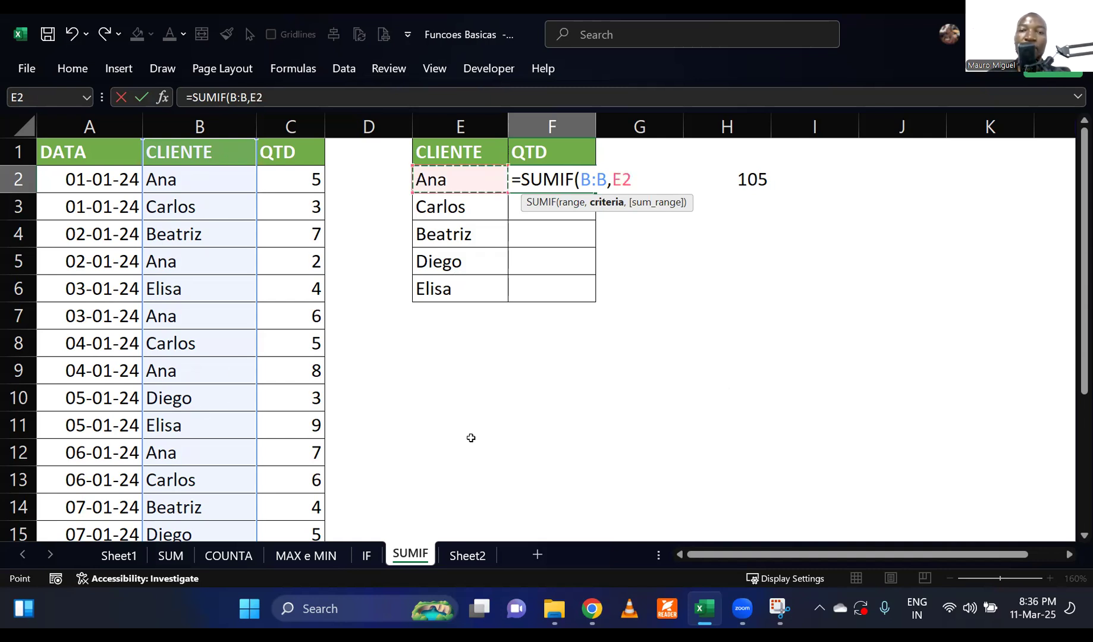
pyautogui.write(',')
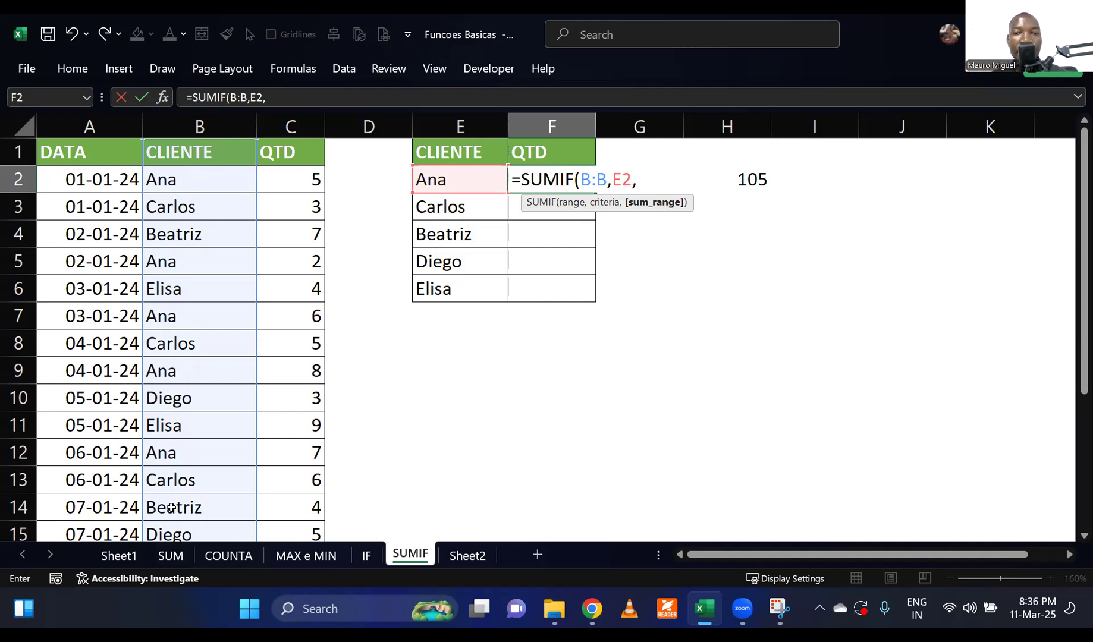
pyautogui.click(290, 127)
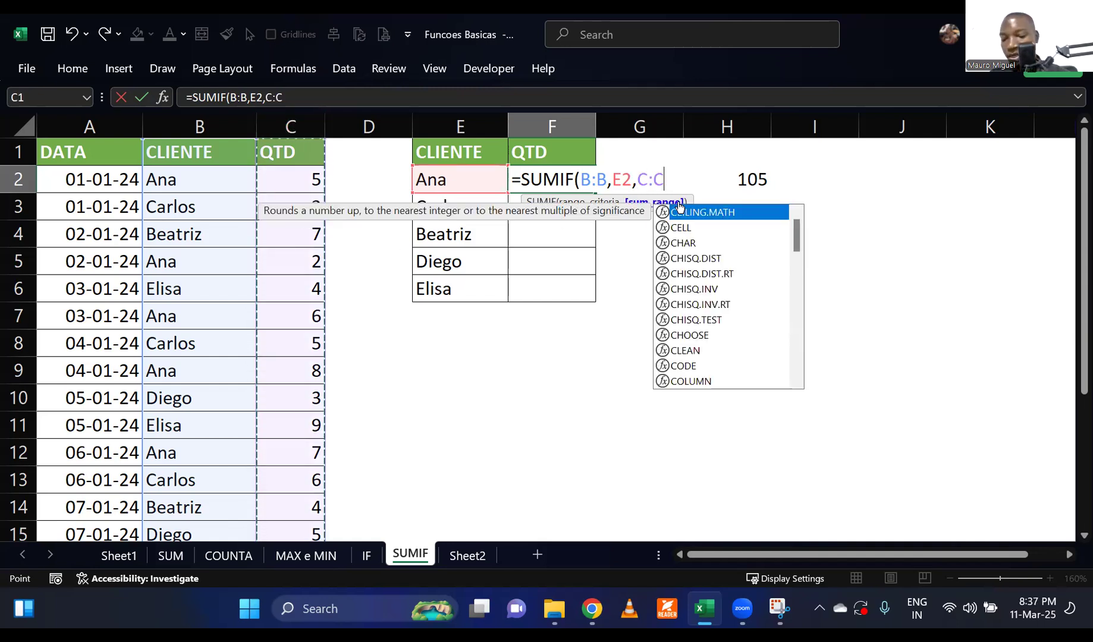
pyautogui.write(')')
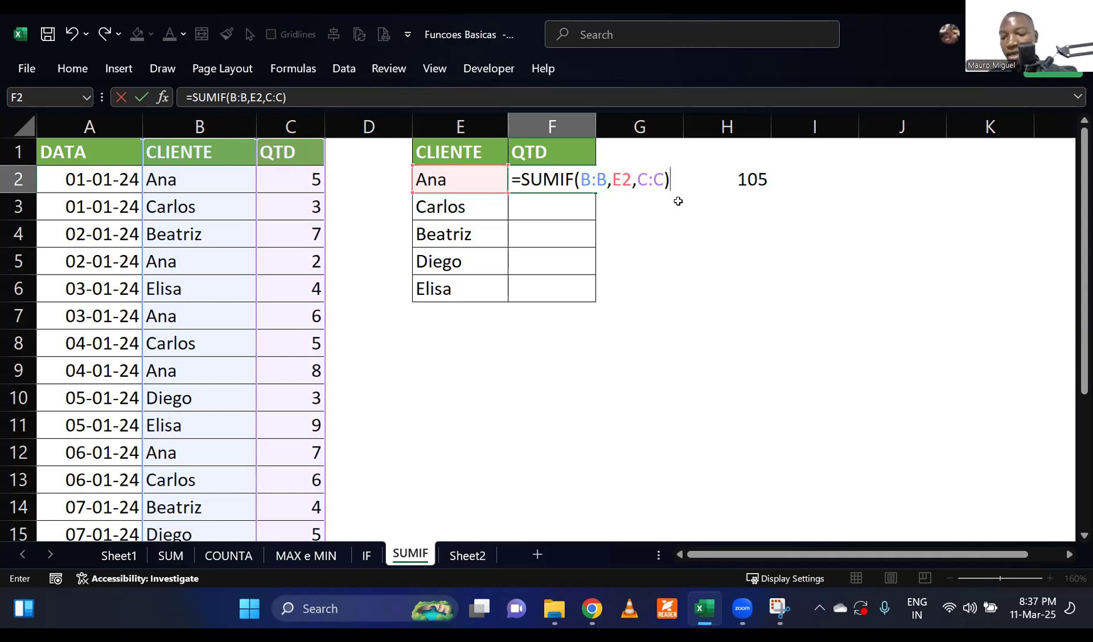
pyautogui.press('Return')
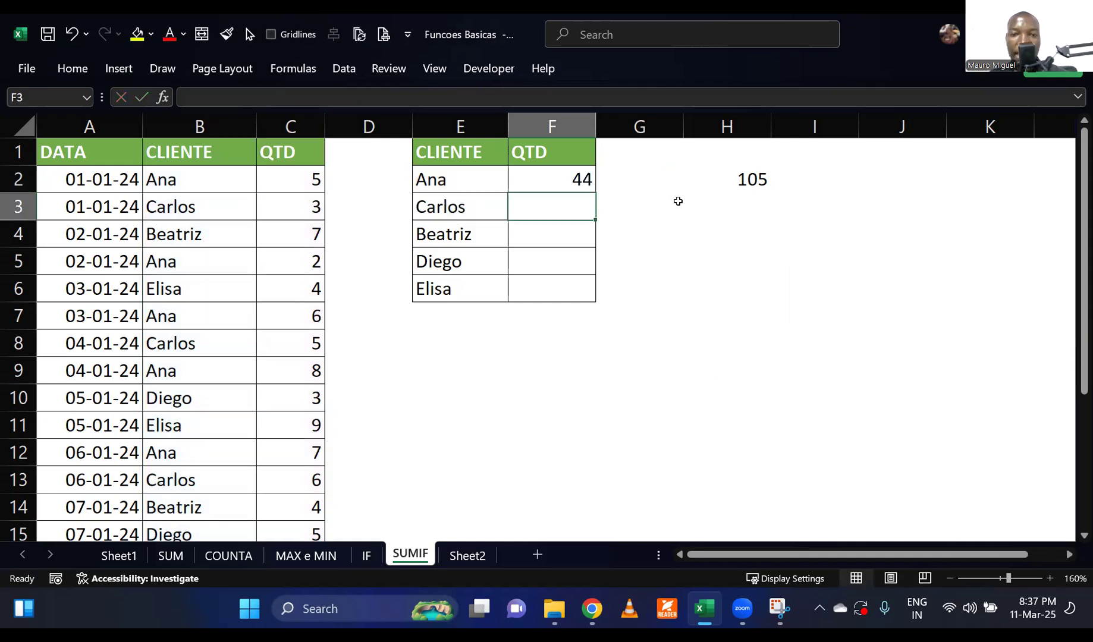
# Fill the SUMIF formula from F2 down to F6 for the remaining clients.
pyautogui.click(592, 189)
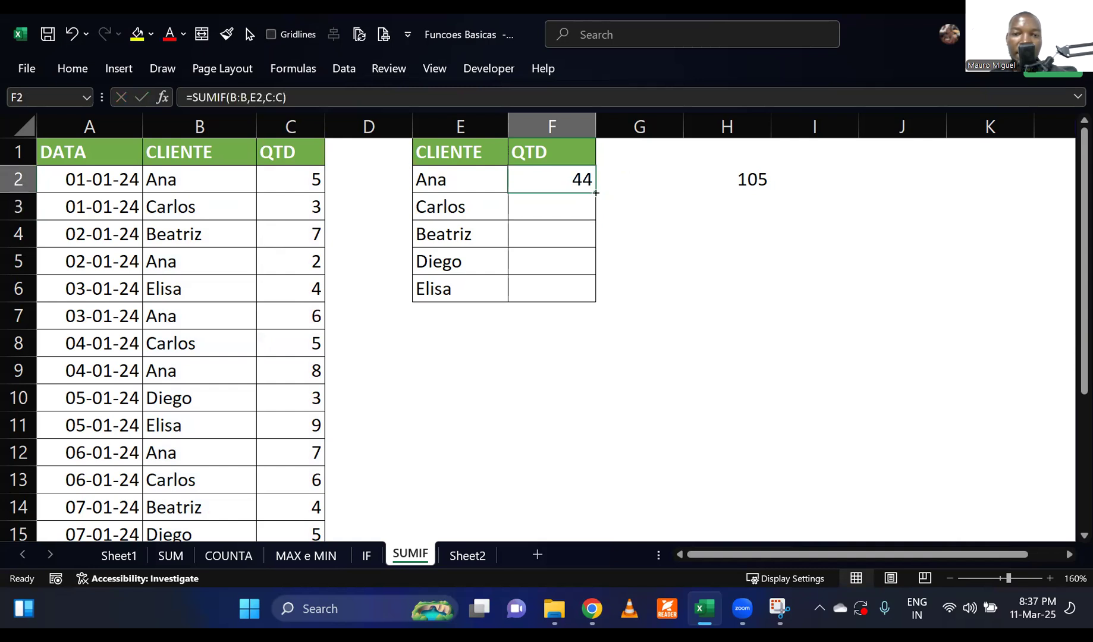
pyautogui.moveTo(596, 193); pyautogui.dragTo(565, 291)
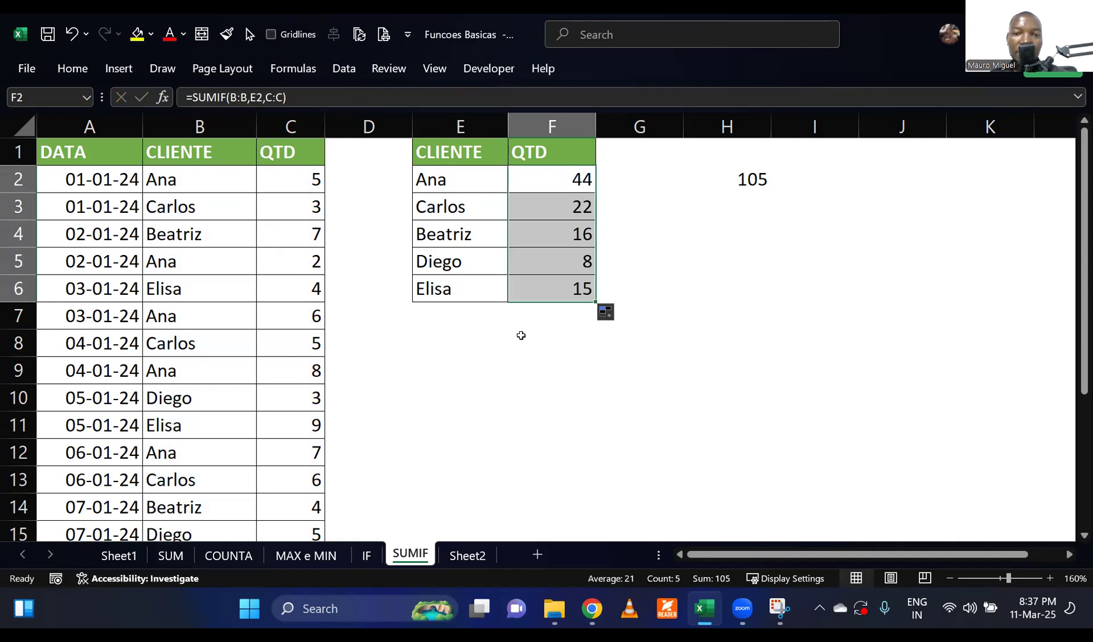
pyautogui.click(521, 334)
# Check the per-client SUMIF totals in F2:F6 against the client names and quantities in the sales list.
pyautogui.click(258, 344)
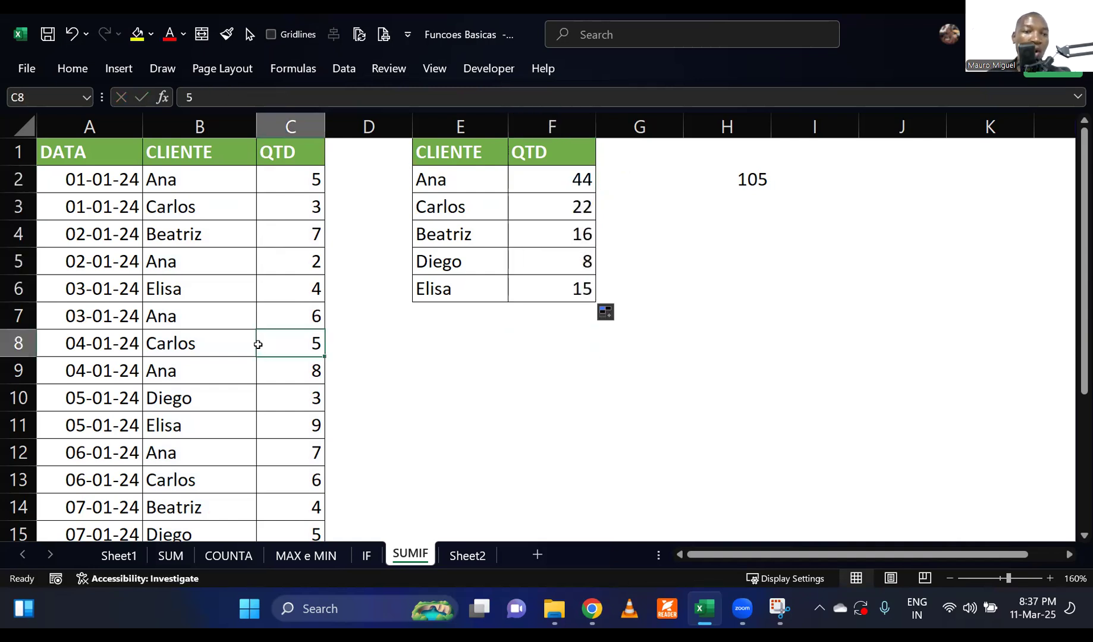
pyautogui.scroll(-3, 258, 344)
pyautogui.scroll(3, 258, 345)
pyautogui.scroll(-5, 258, 344)
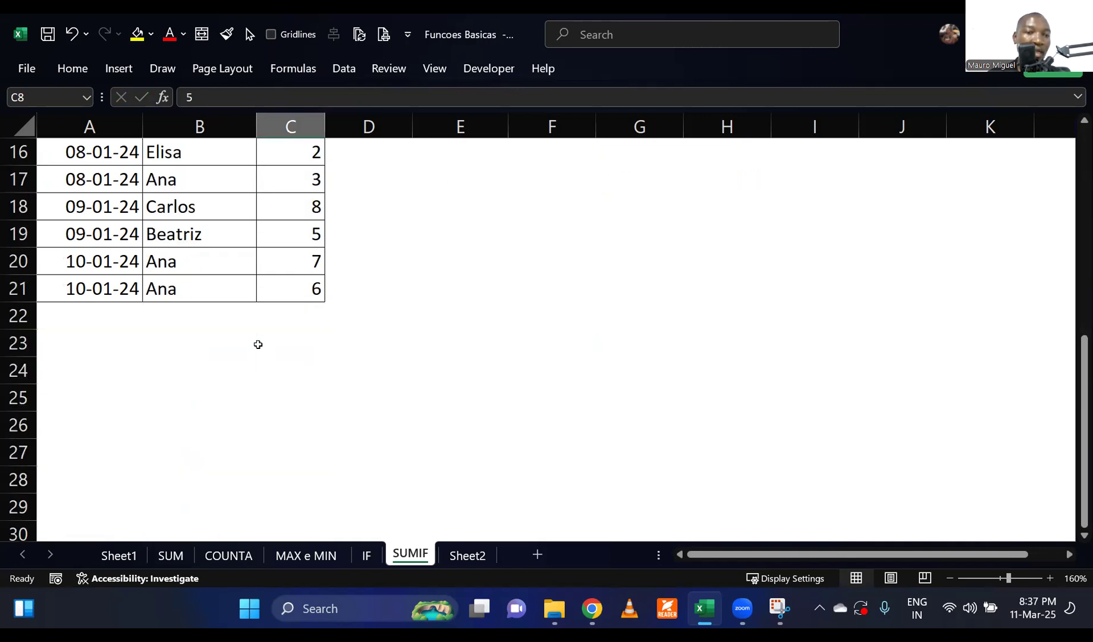
pyautogui.scroll(5, 259, 344)
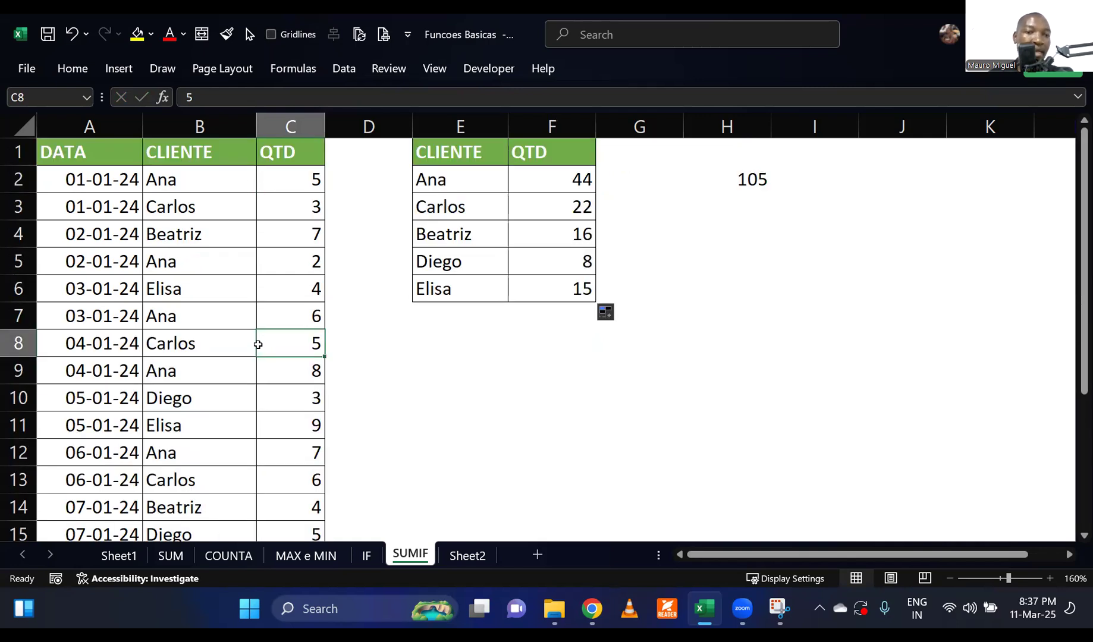
pyautogui.click(219, 187)
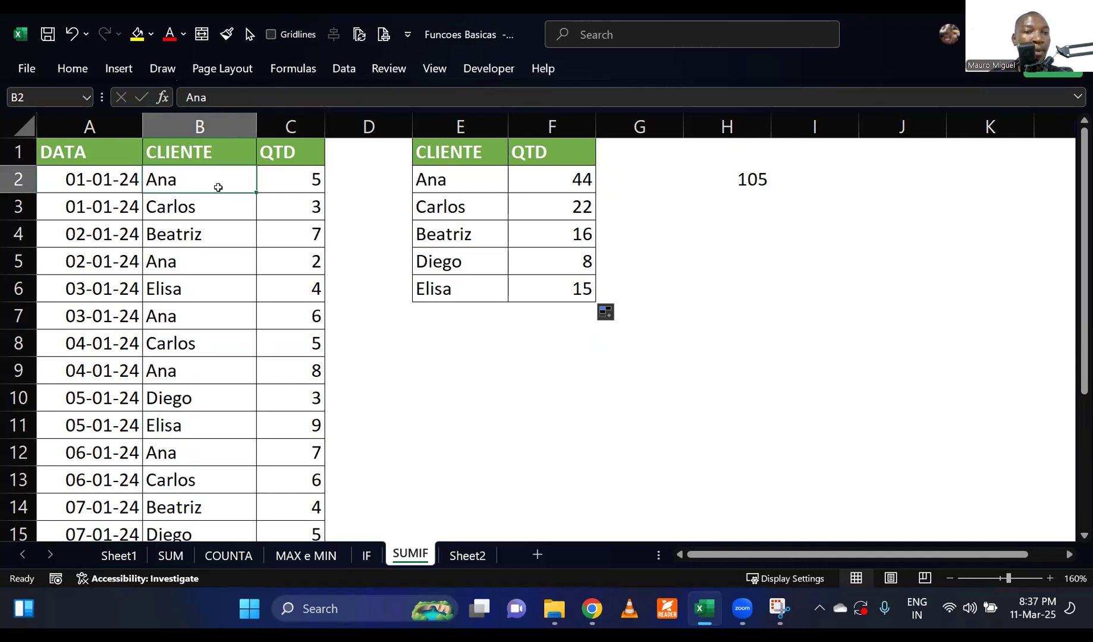
pyautogui.scroll(-2, 210, 344)
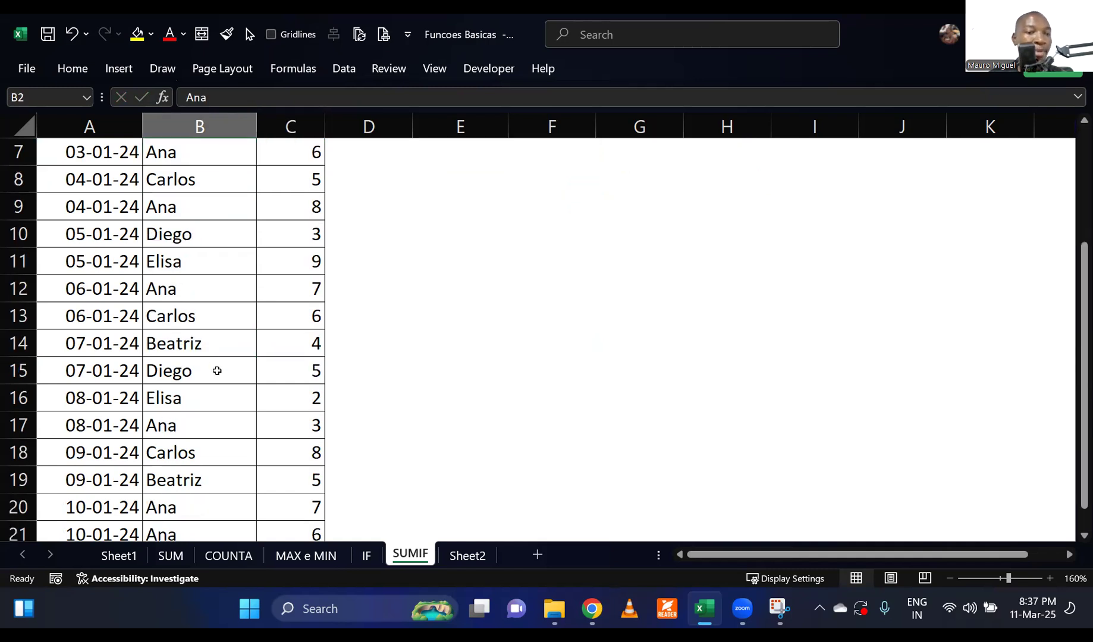
pyautogui.scroll(-1, 217, 370)
pyautogui.scroll(3, 217, 371)
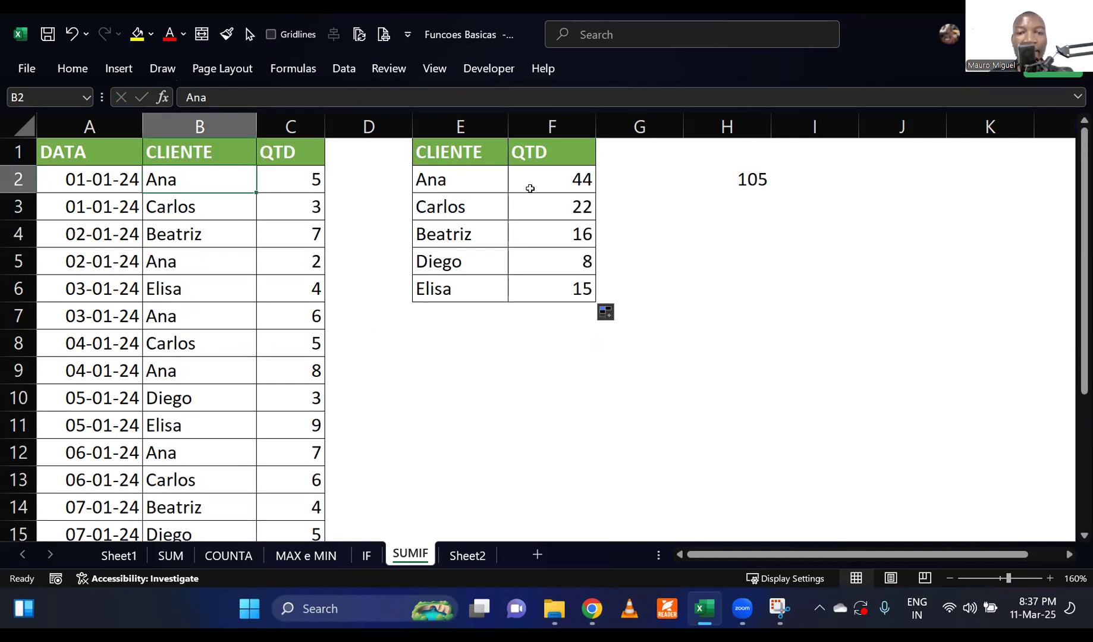
pyautogui.click(538, 179)
pyautogui.click(673, 255)
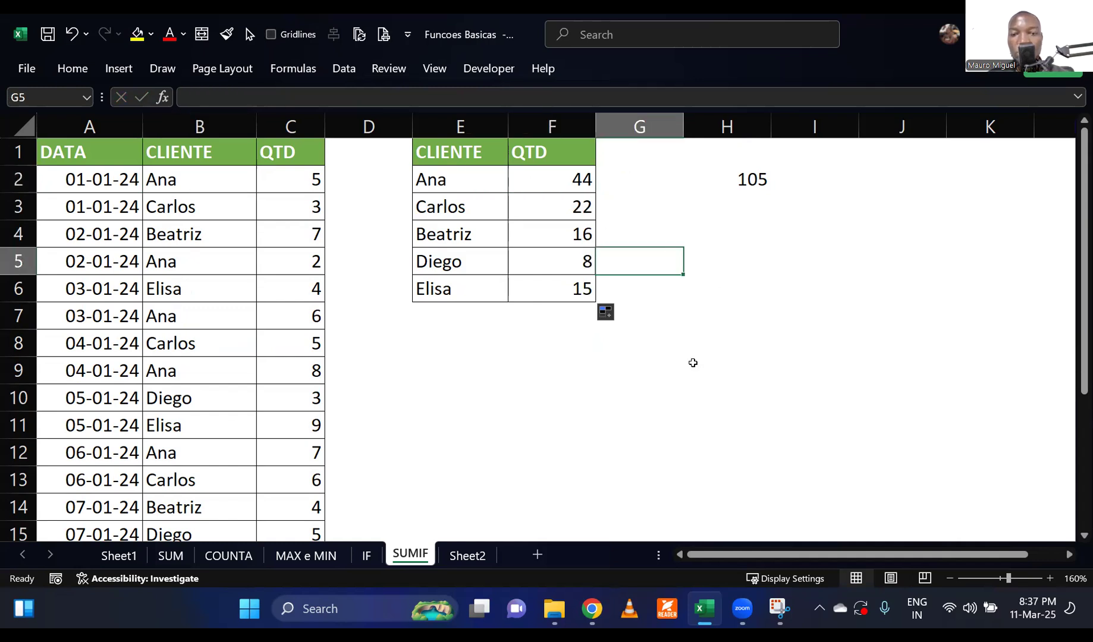
pyautogui.click(694, 365)
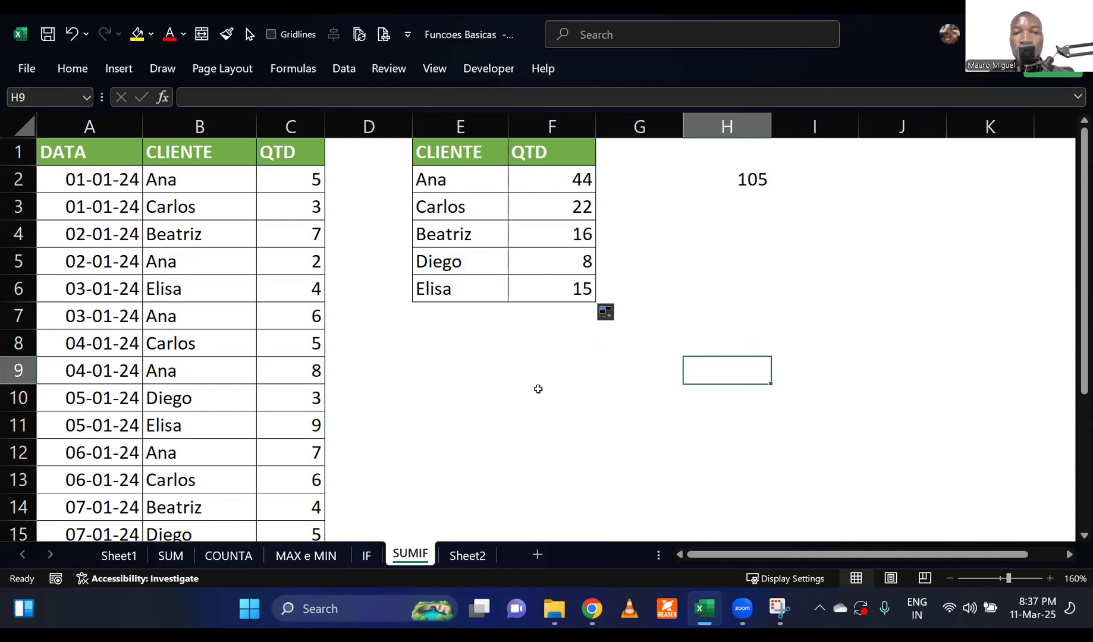
pyautogui.click(537, 388)
pyautogui.click(535, 179)
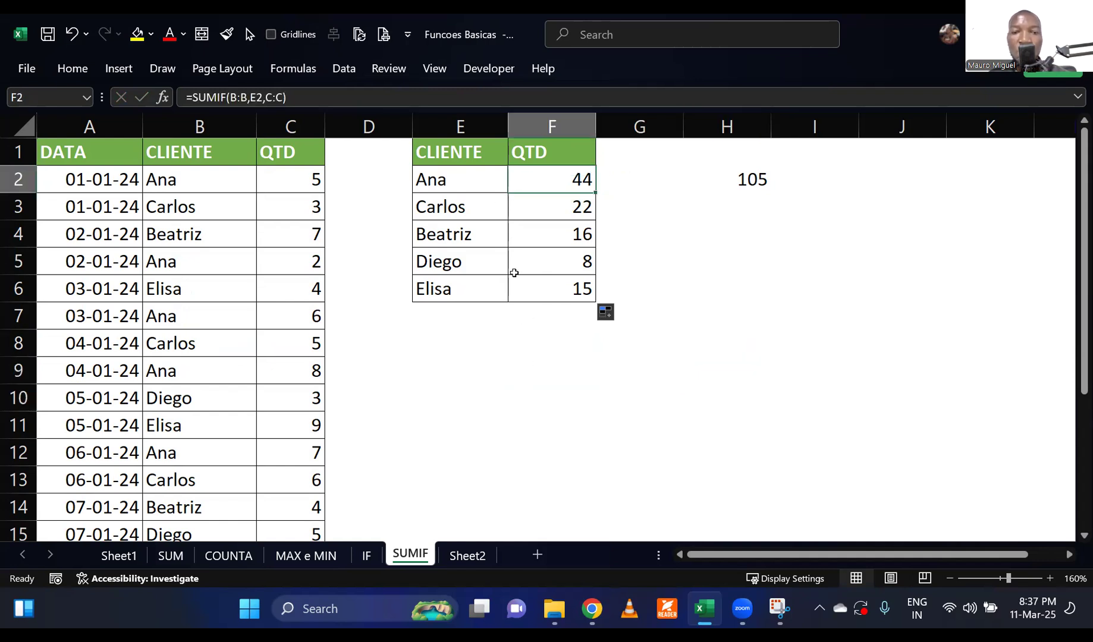
pyautogui.click(536, 263)
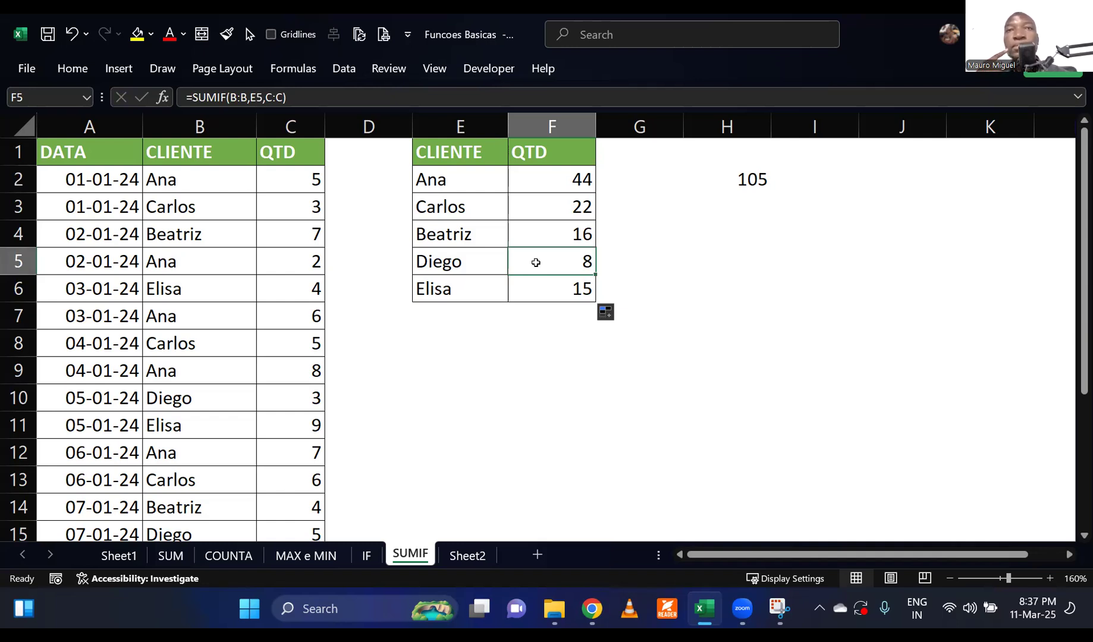
# Clear the SUMIF formulas from the client quantity cells F2:F6.
pyautogui.moveTo(555, 174); pyautogui.dragTo(589, 291)
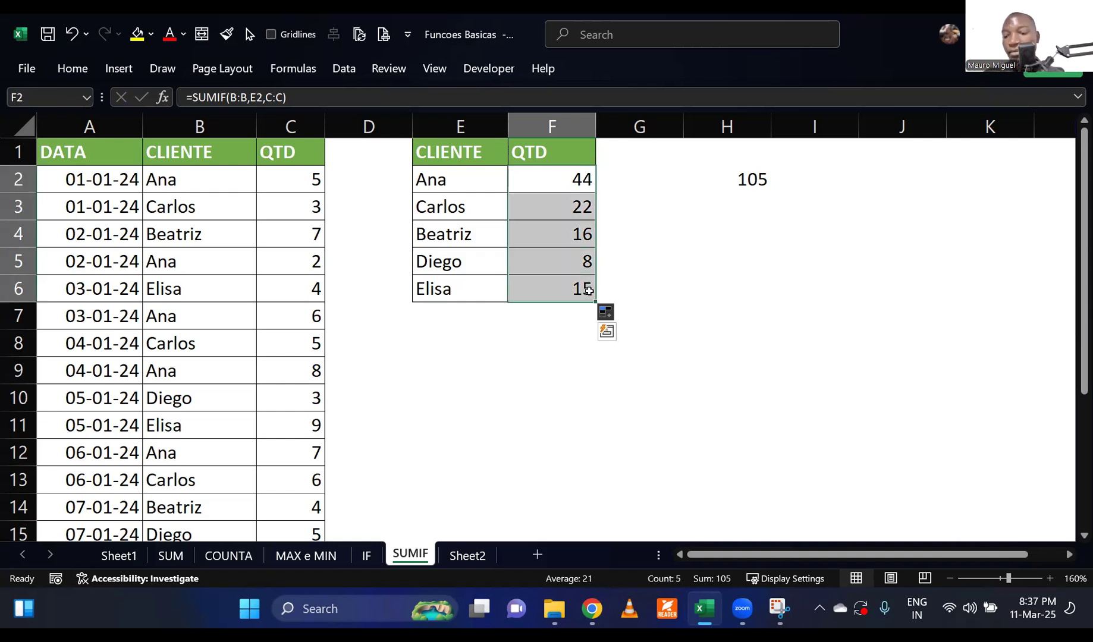
pyautogui.press('Delete')
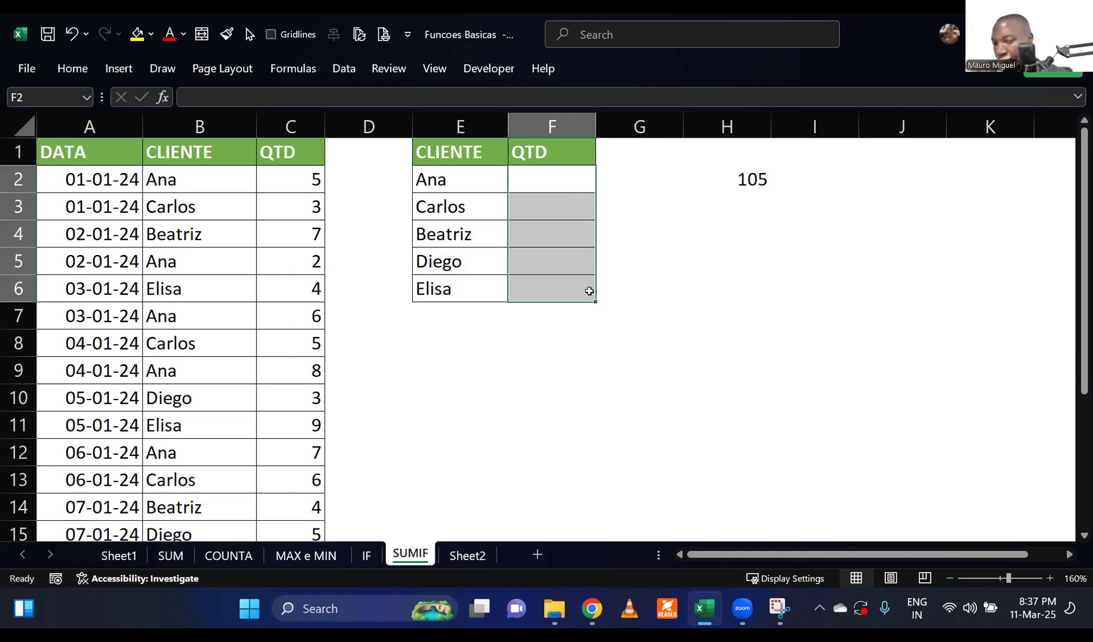
pyautogui.click(678, 262)
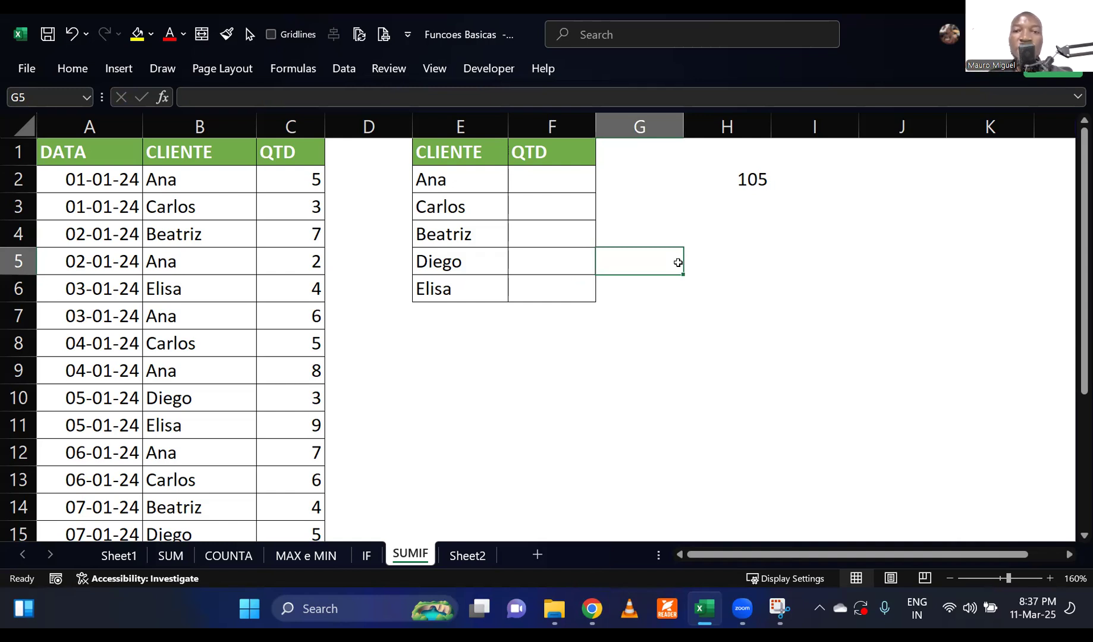
# Review the SUM formula in H2, then the first two clients and their empty quantity cells in the summary table.
pyautogui.doubleClick(750, 181)
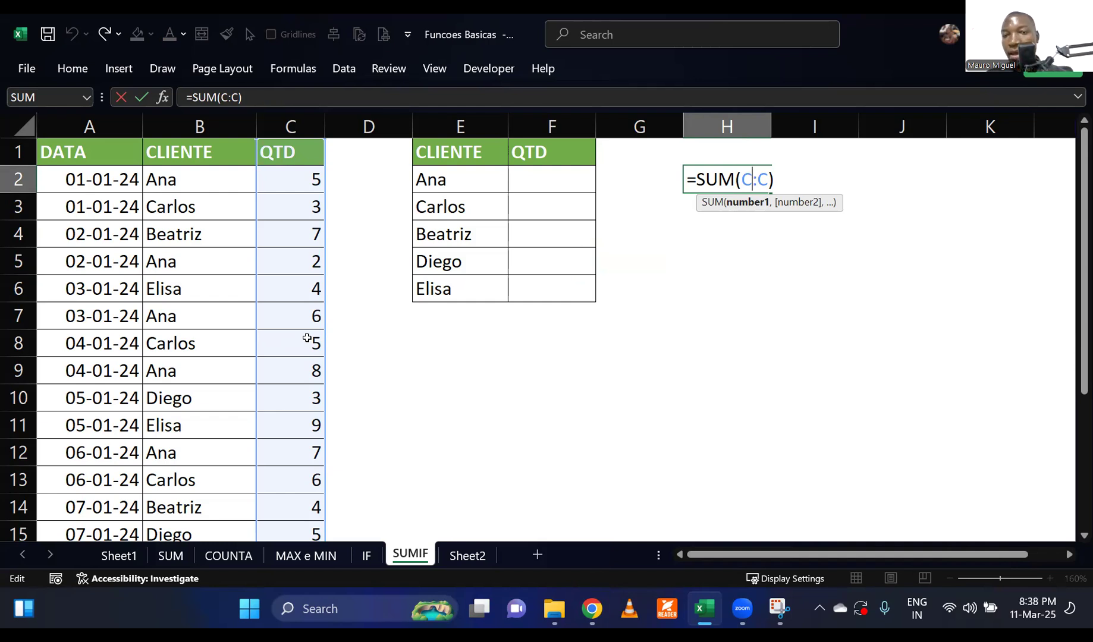
pyautogui.press('Return')
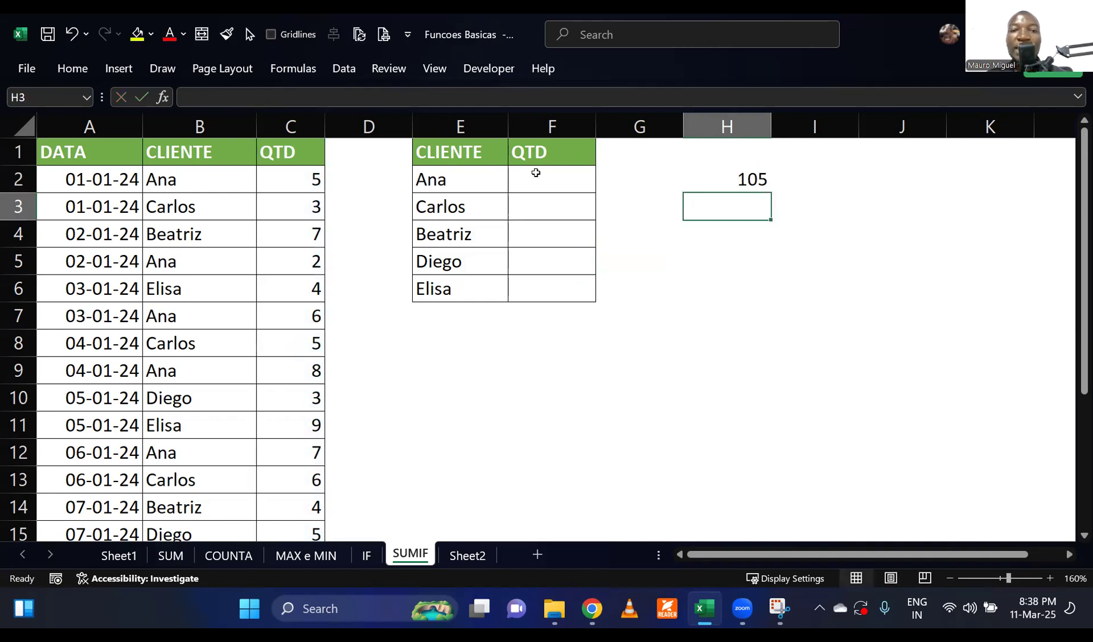
pyautogui.click(538, 173)
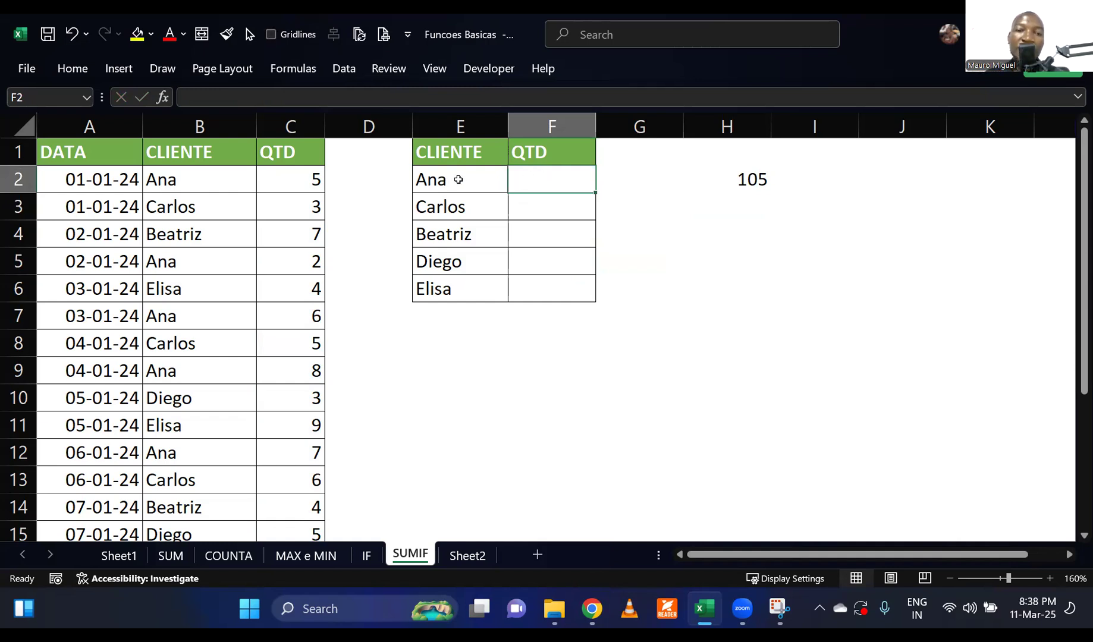
pyautogui.click(458, 180)
pyautogui.click(532, 209)
pyautogui.click(476, 207)
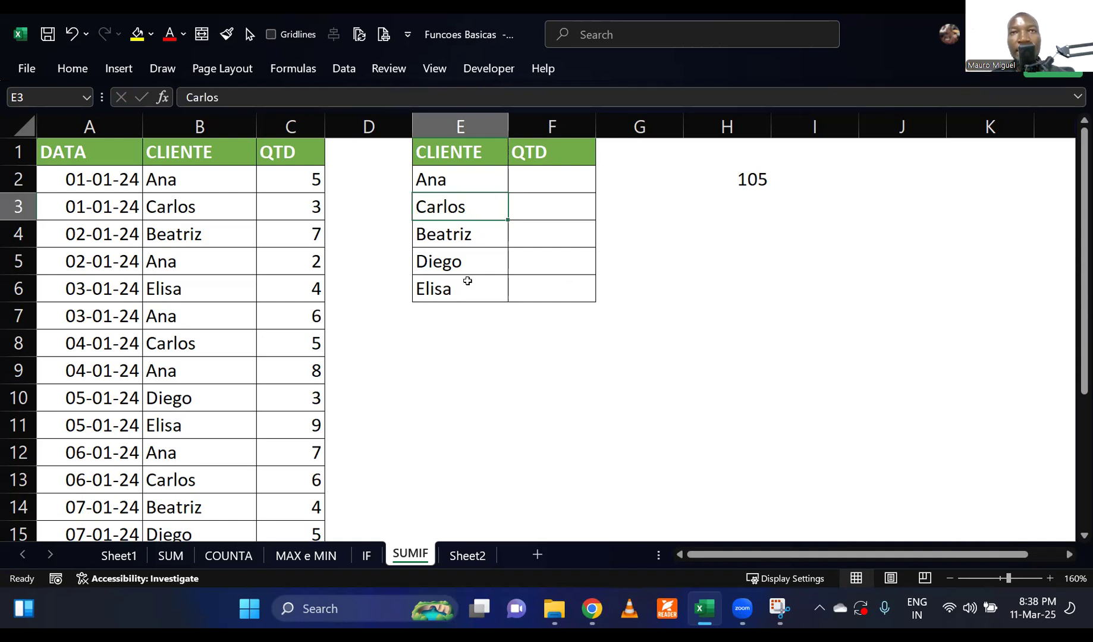
# Note the function's English and Portuguese names below the summary table: SUMIF in E9 and SOMA.SE in E10.
pyautogui.click(462, 360)
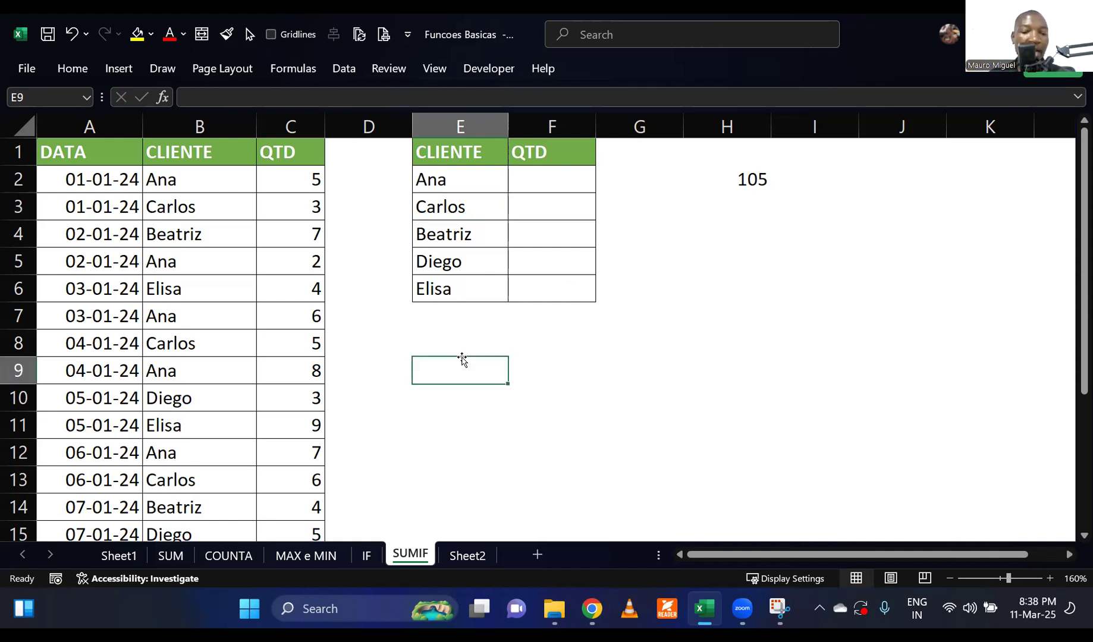
pyautogui.write('S')
pyautogui.write('IF')
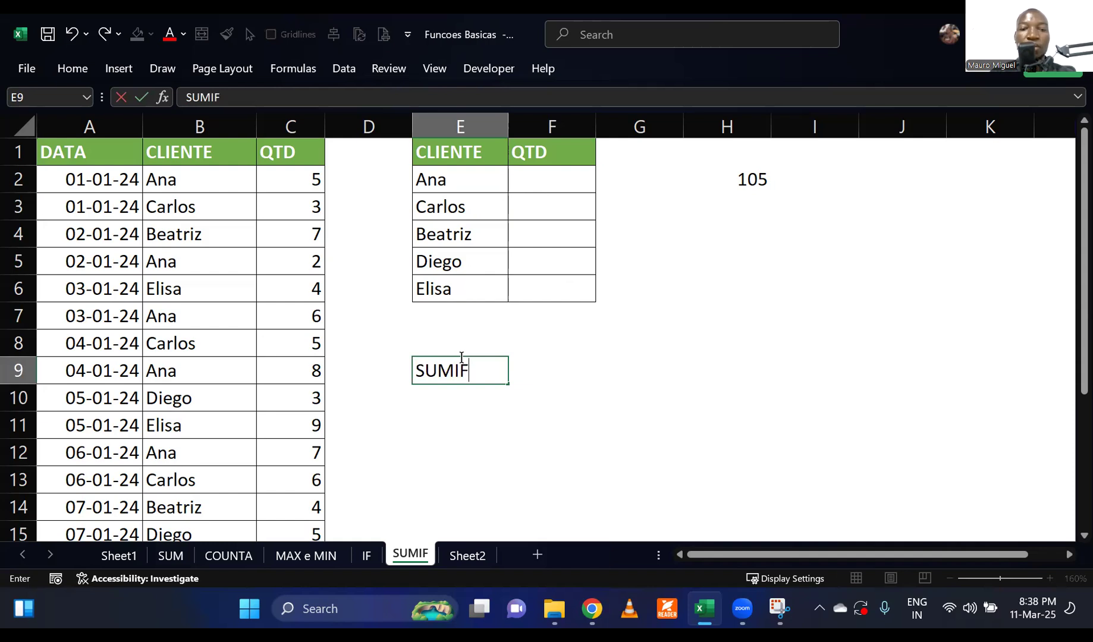
pyautogui.press('Return')
pyautogui.write('SOMA.SE')
pyautogui.press('Return')
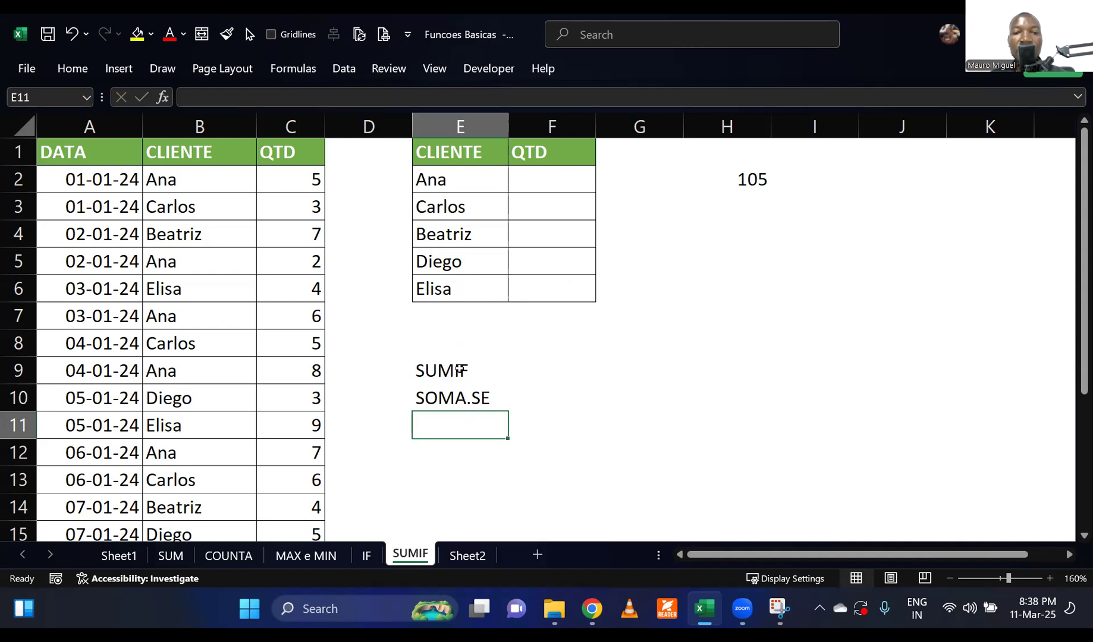
pyautogui.click(479, 370)
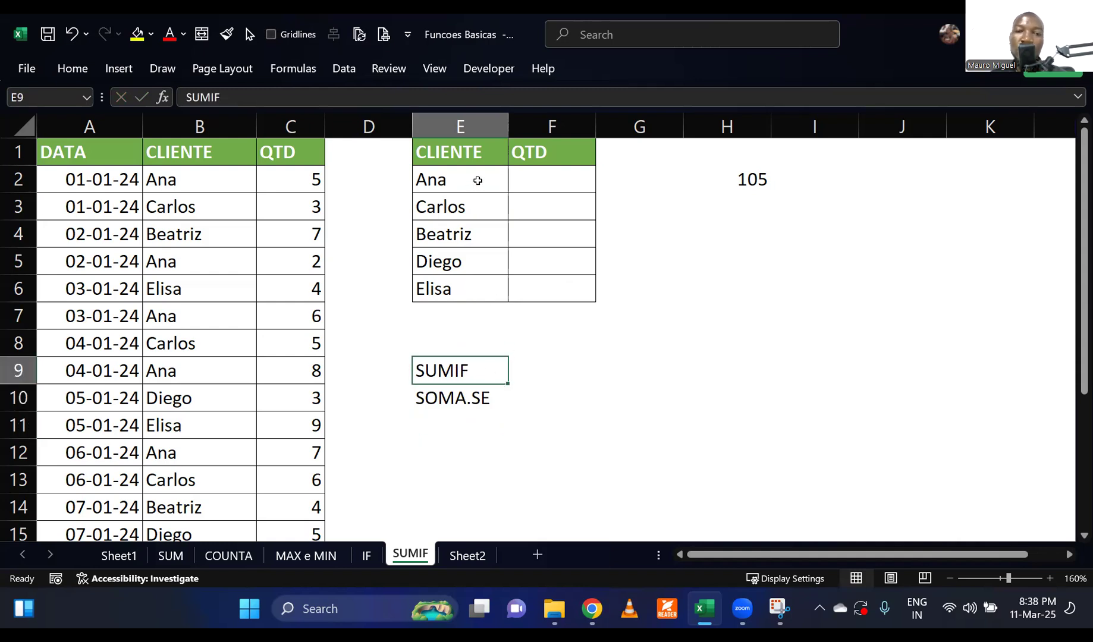
pyautogui.click(445, 181)
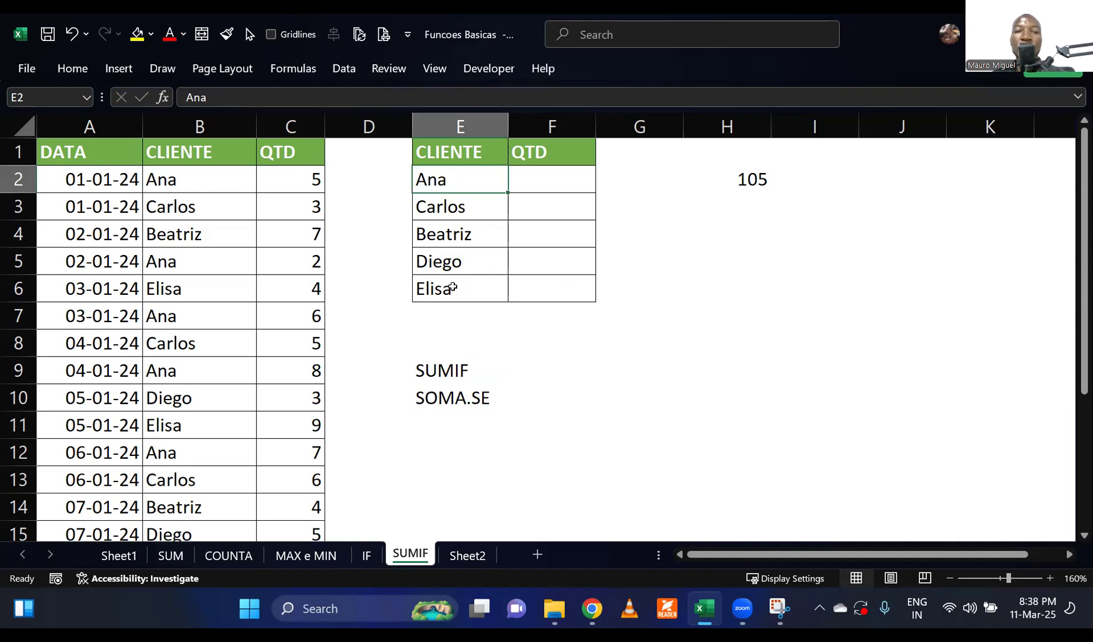
pyautogui.click(464, 213)
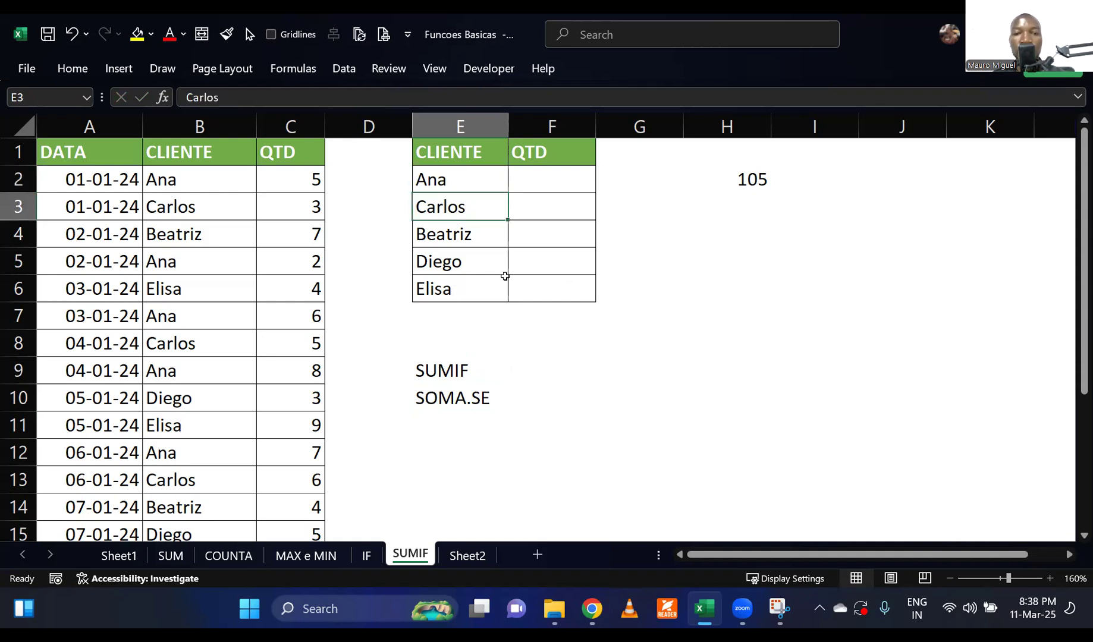
pyautogui.click(541, 187)
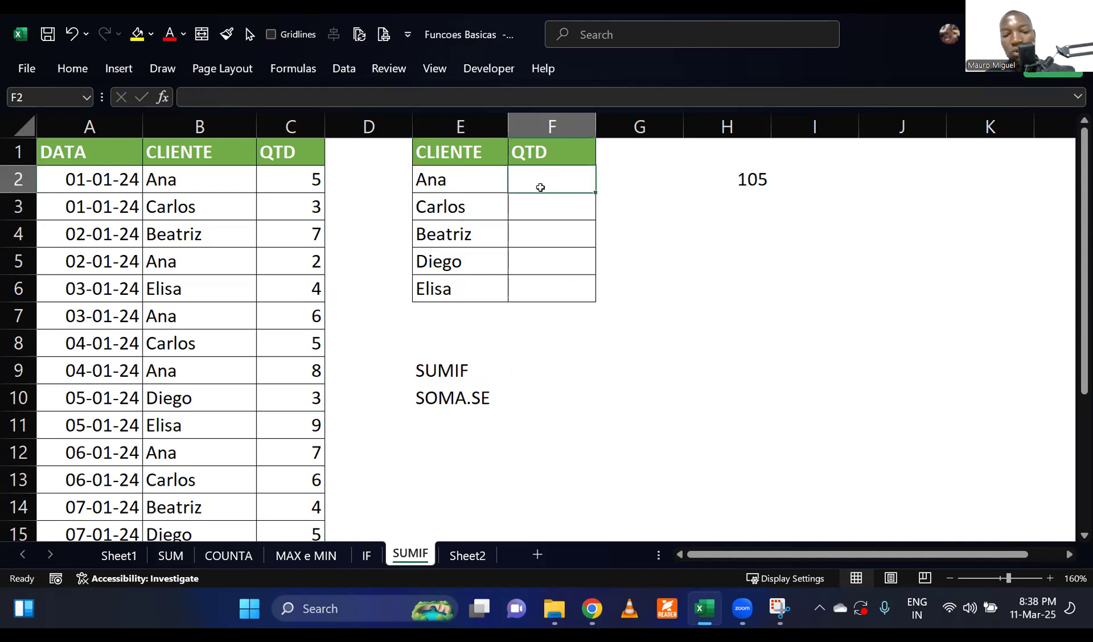
pyautogui.write('=sumif')
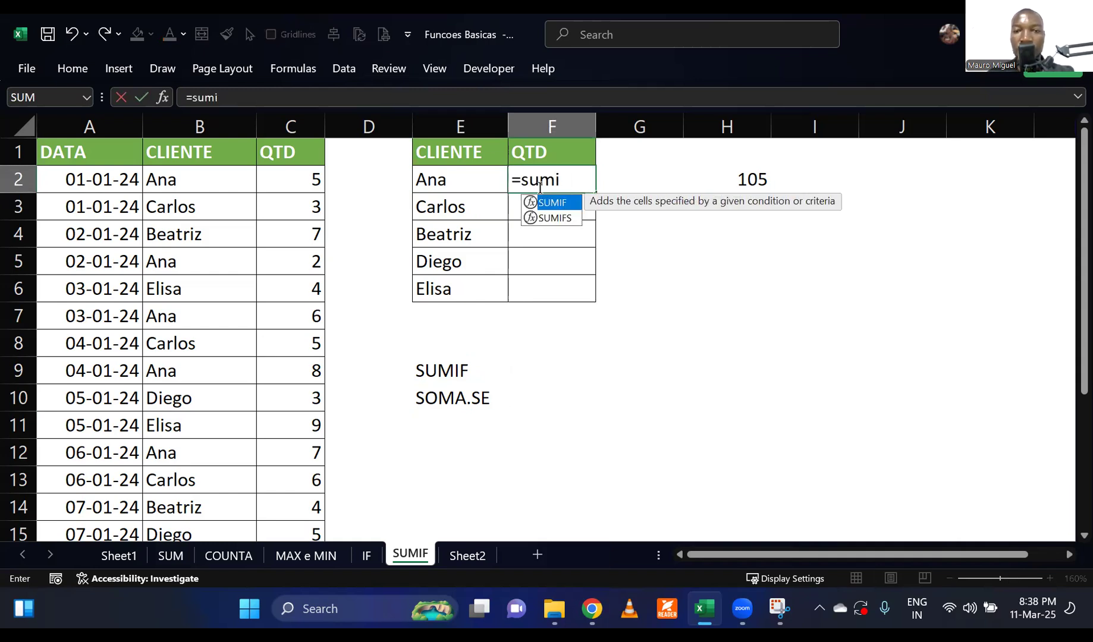
pyautogui.press('Tab')
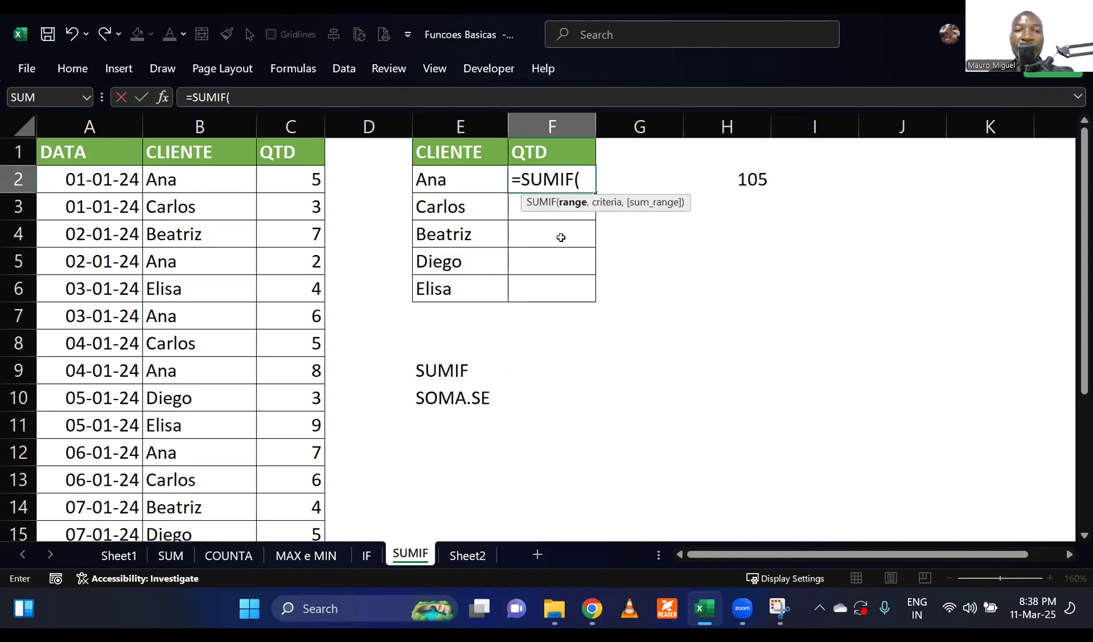
pyautogui.press('Escape')
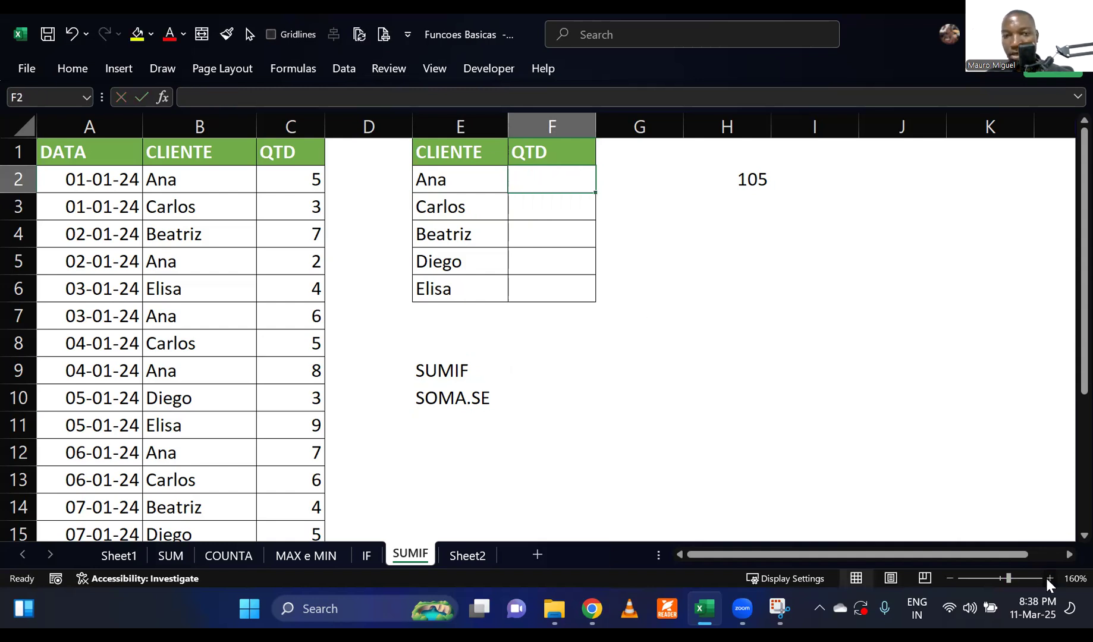
# Narrow the empty spacer columns D and G on either side of the client summary table.
pyautogui.click(1048, 579)
pyautogui.click(1048, 579)
pyautogui.click(1048, 579)
pyautogui.click(1048, 579)
pyautogui.click(1048, 579)
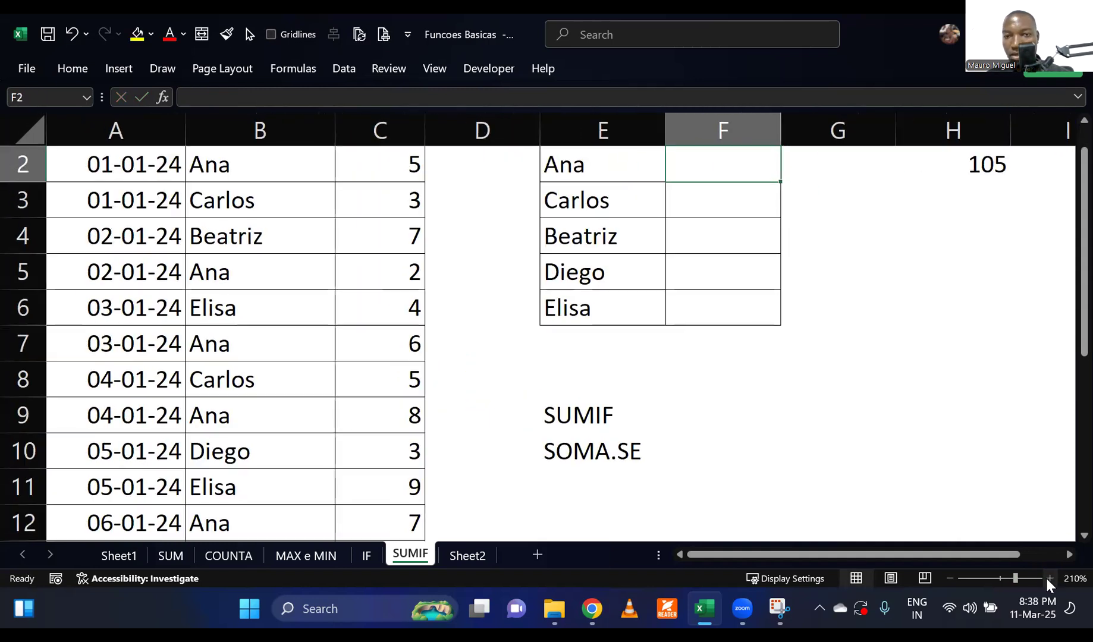
pyautogui.click(1048, 578)
pyautogui.hscroll(2, 862, 212)
pyautogui.scroll(1, 866, 307)
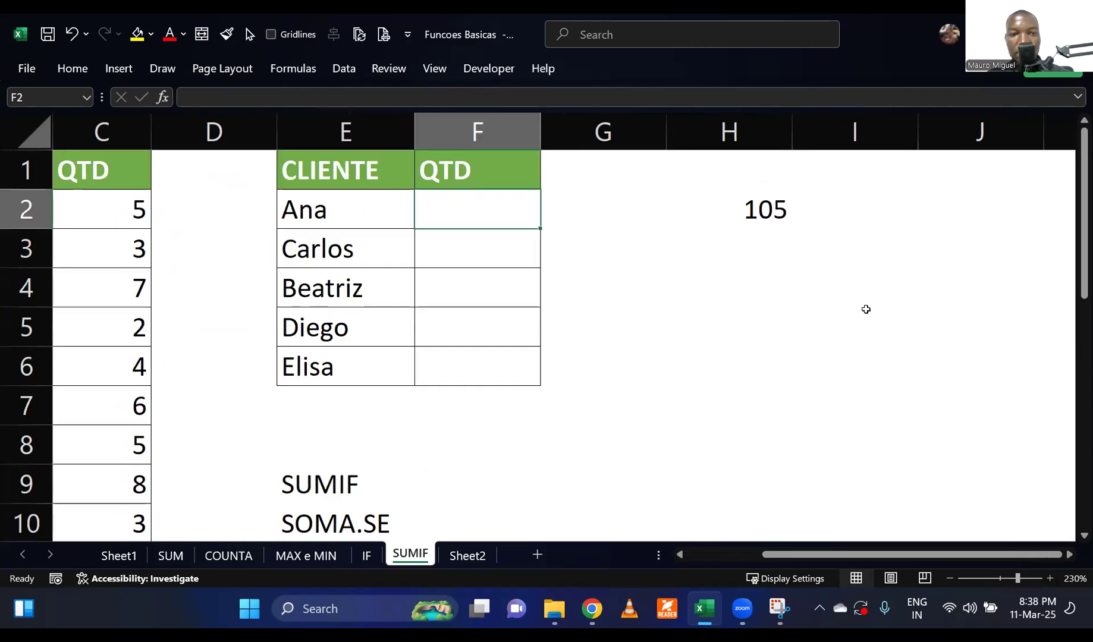
pyautogui.moveTo(765, 555); pyautogui.dragTo(721, 567)
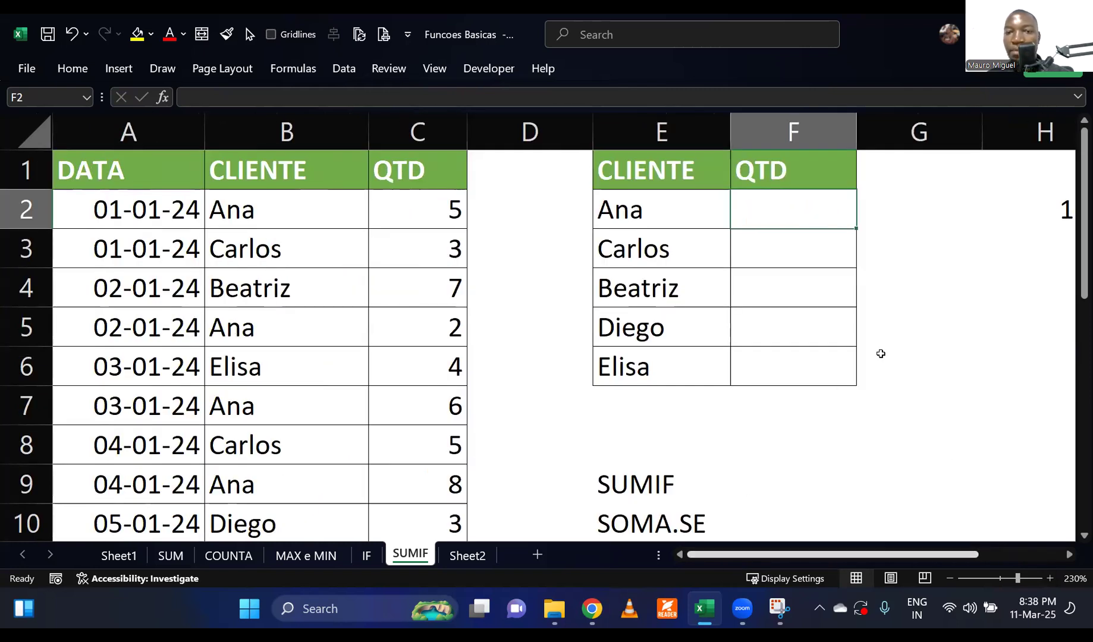
pyautogui.moveTo(593, 139); pyautogui.dragTo(510, 146)
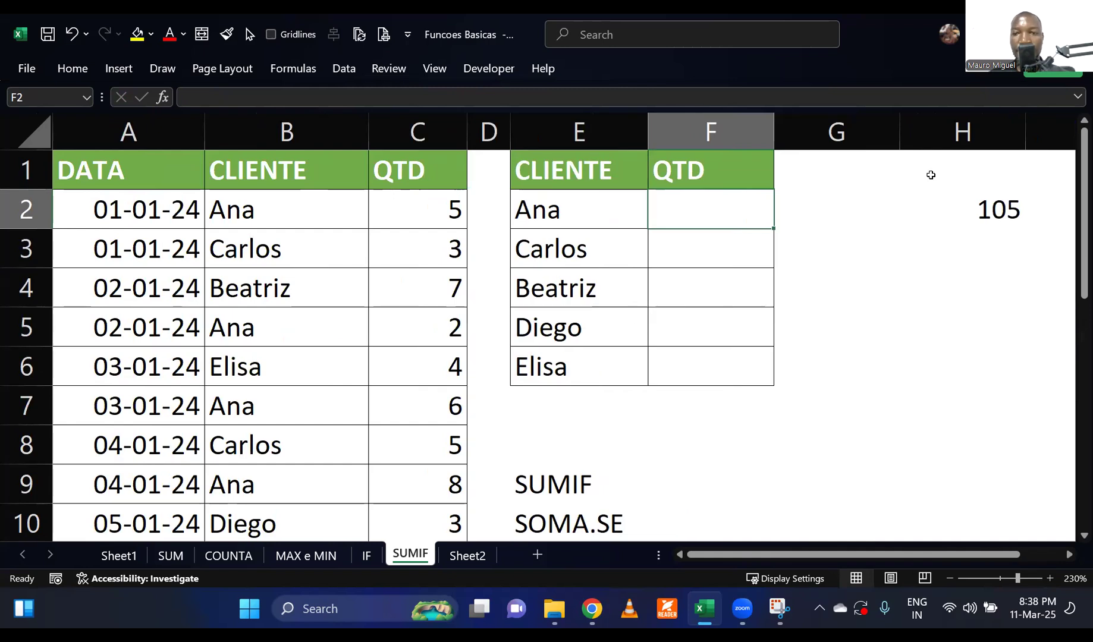
pyautogui.moveTo(901, 142); pyautogui.dragTo(830, 142)
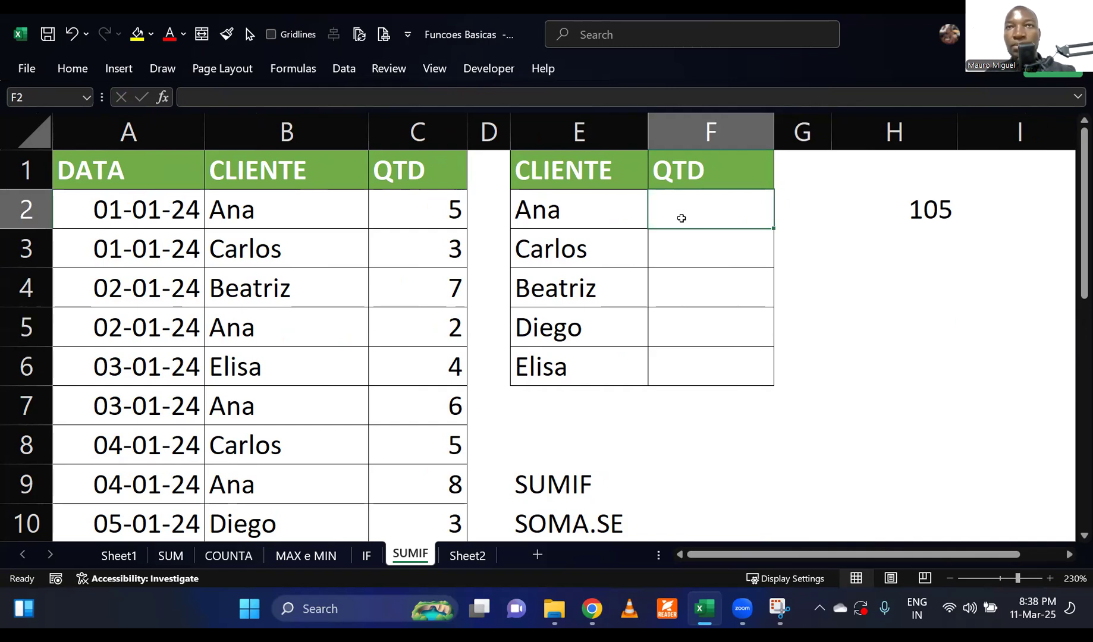
# Start a SUMIF formula in F2 with column B as the range and E2 as the criteria.
pyautogui.doubleClick(682, 218)
pyautogui.write('=sumif')
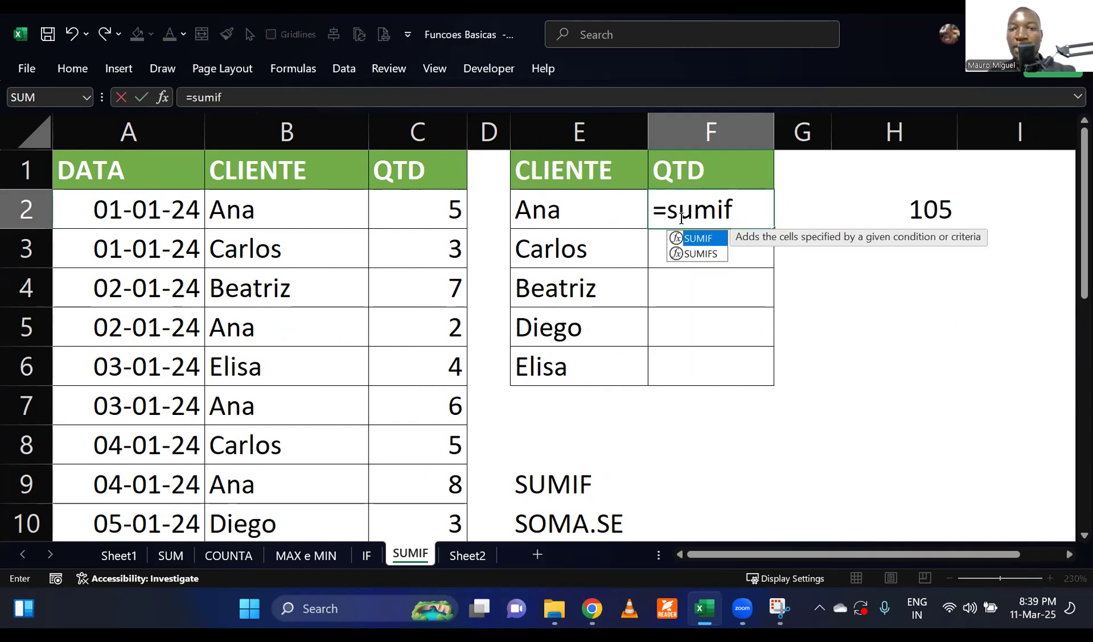
pyautogui.press('Tab')
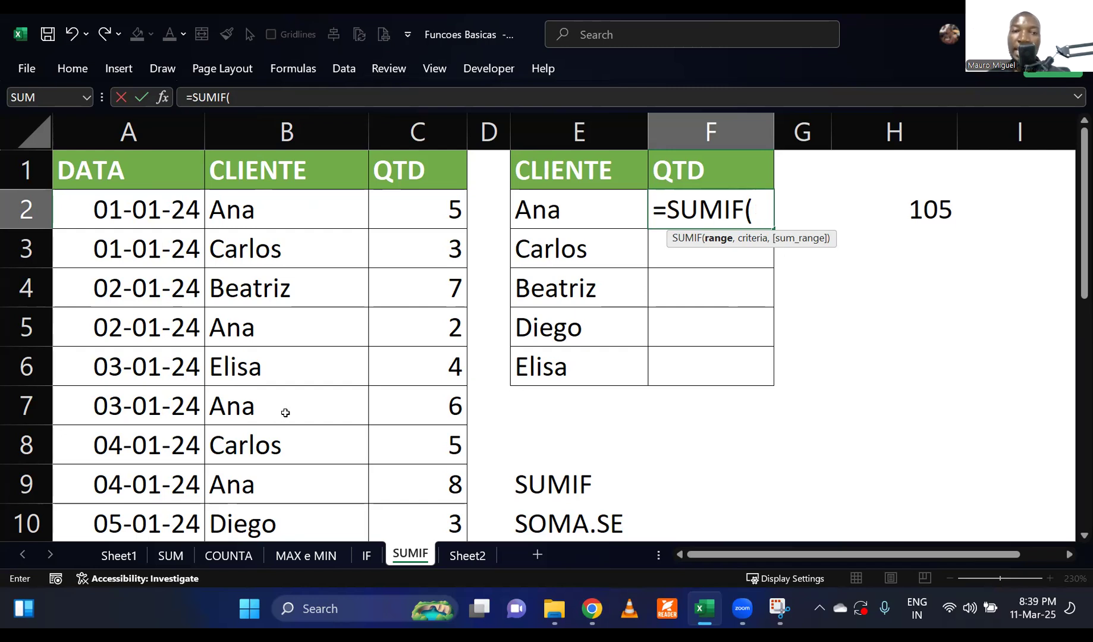
pyautogui.click(263, 126)
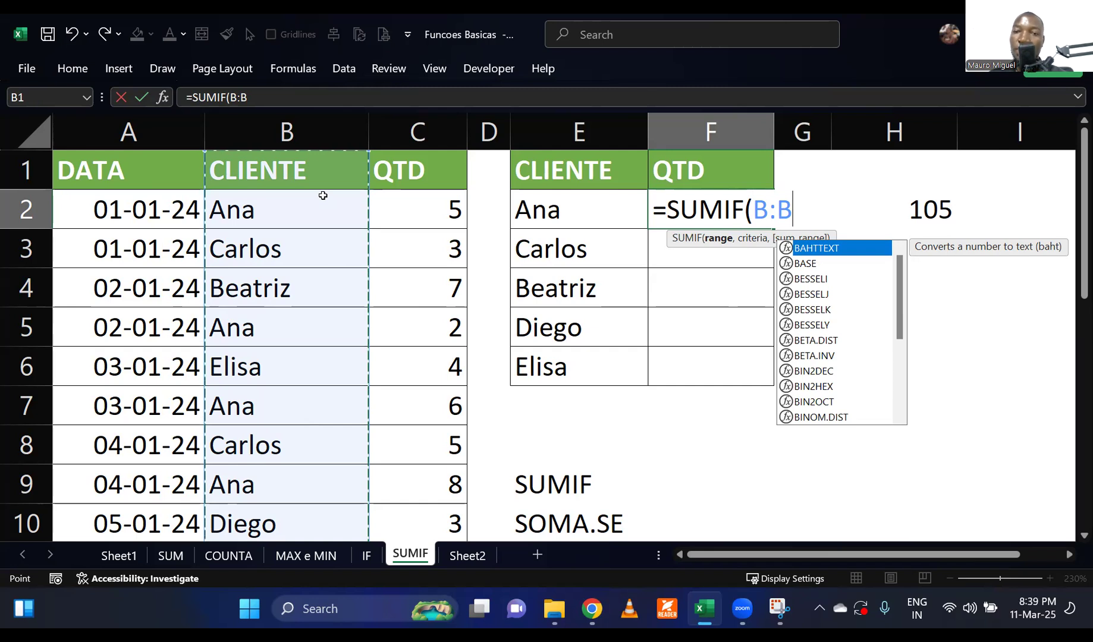
pyautogui.write(',')
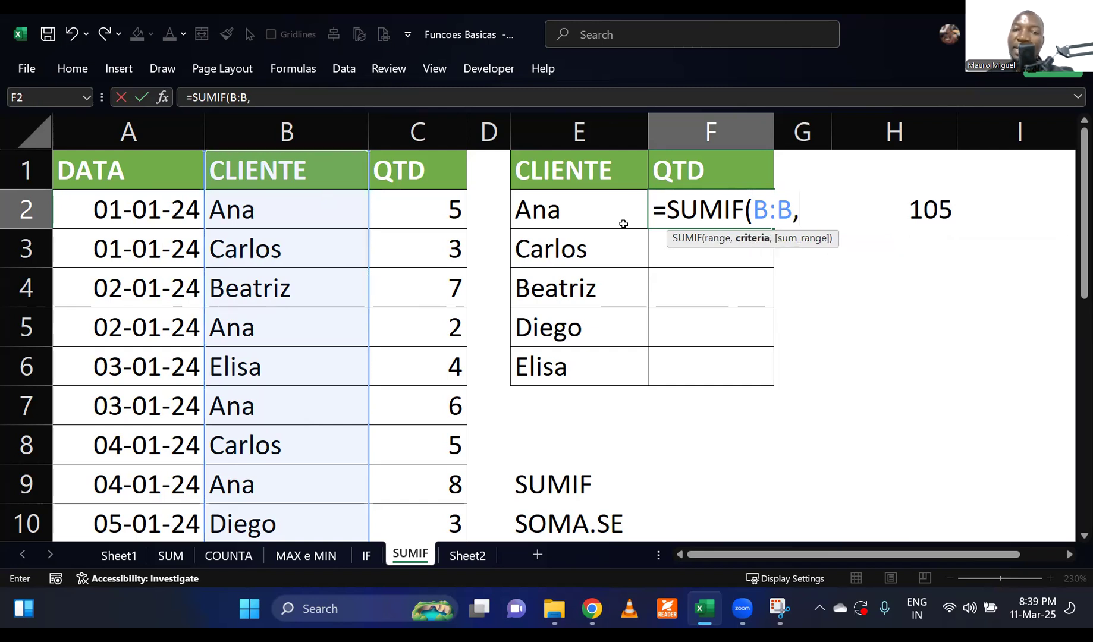
pyautogui.click(595, 210)
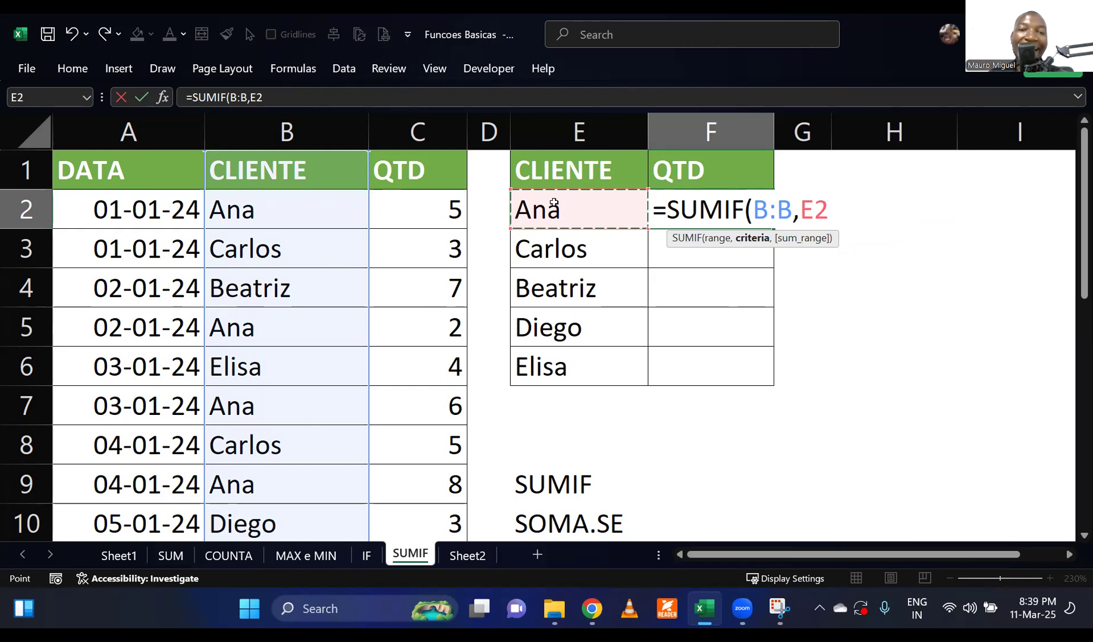
# Check the range and criteria arguments, and complete the formula as =SUMIF(B:B,E2,C:C).
pyautogui.click(717, 238)
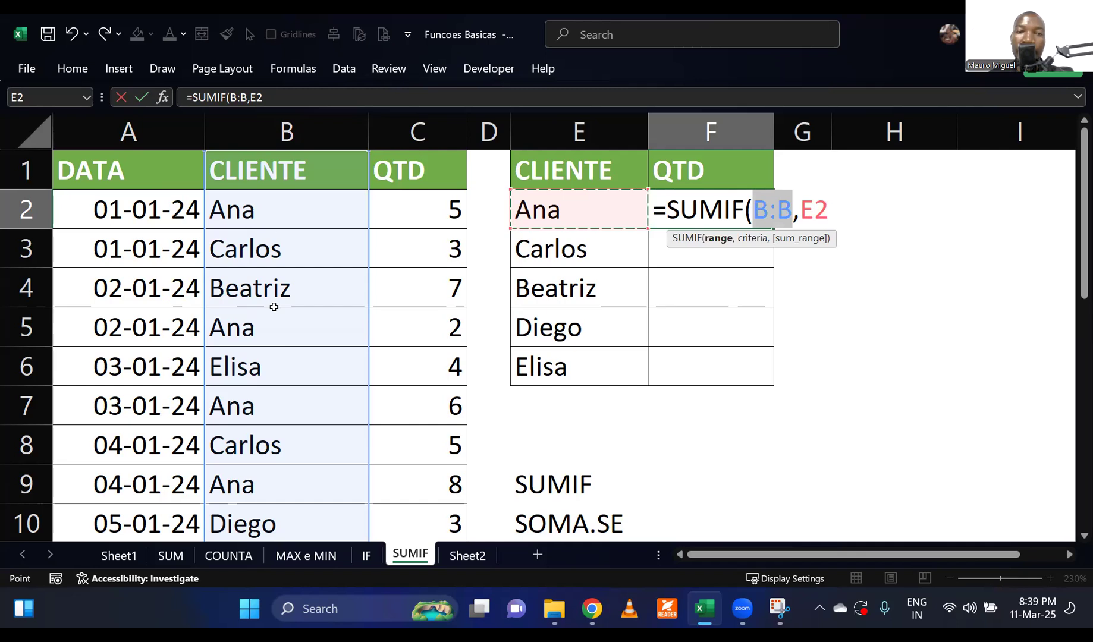
pyautogui.click(750, 239)
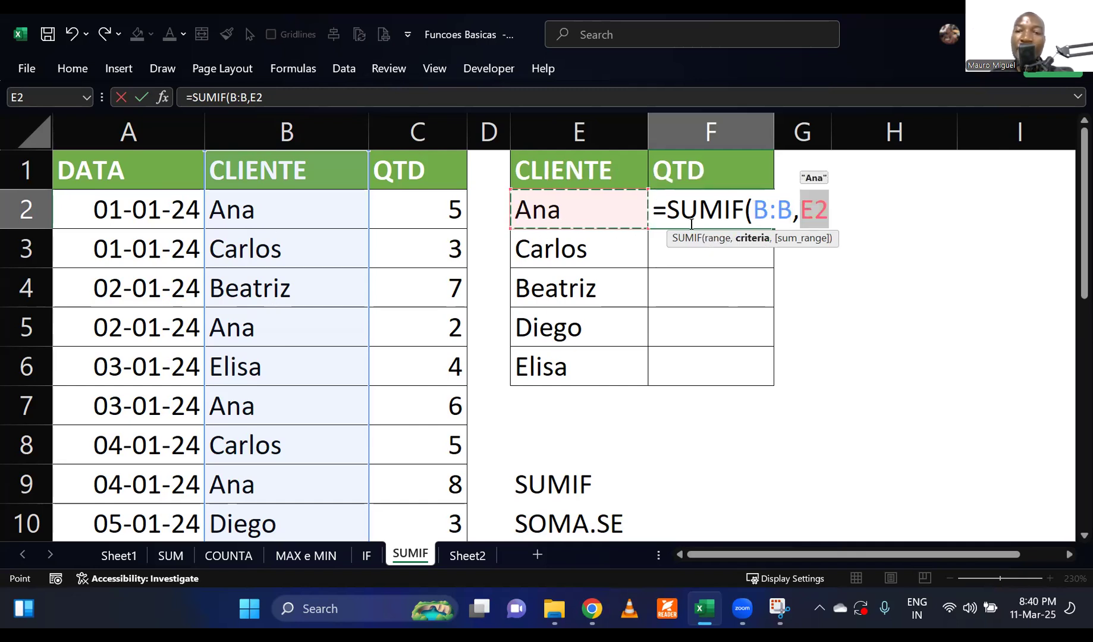
pyautogui.click(827, 233)
pyautogui.write(',')
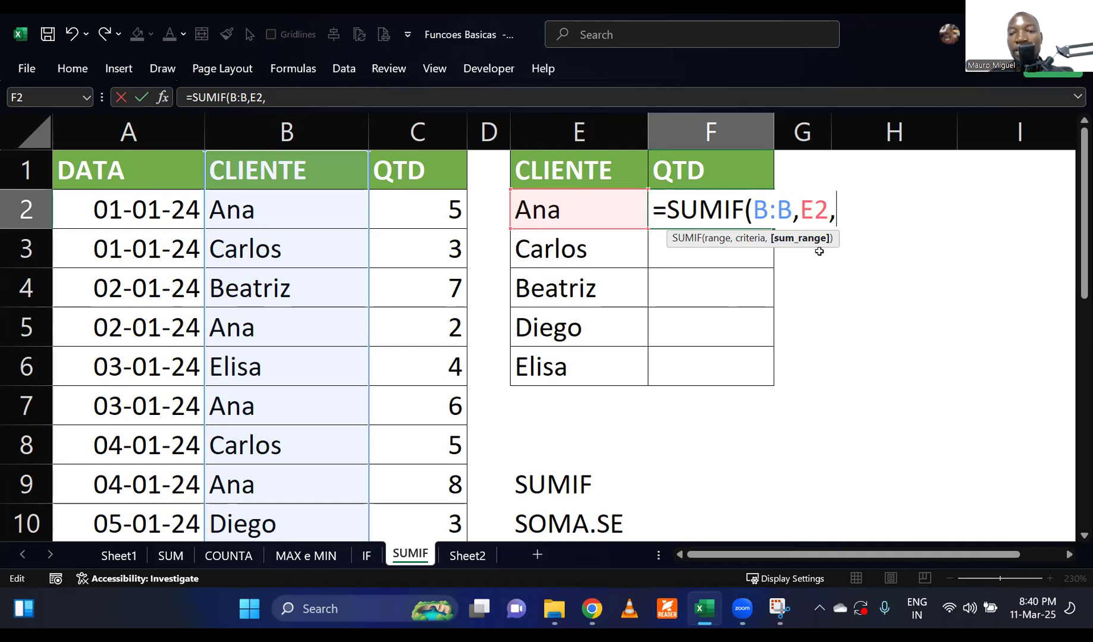
pyautogui.click(407, 125)
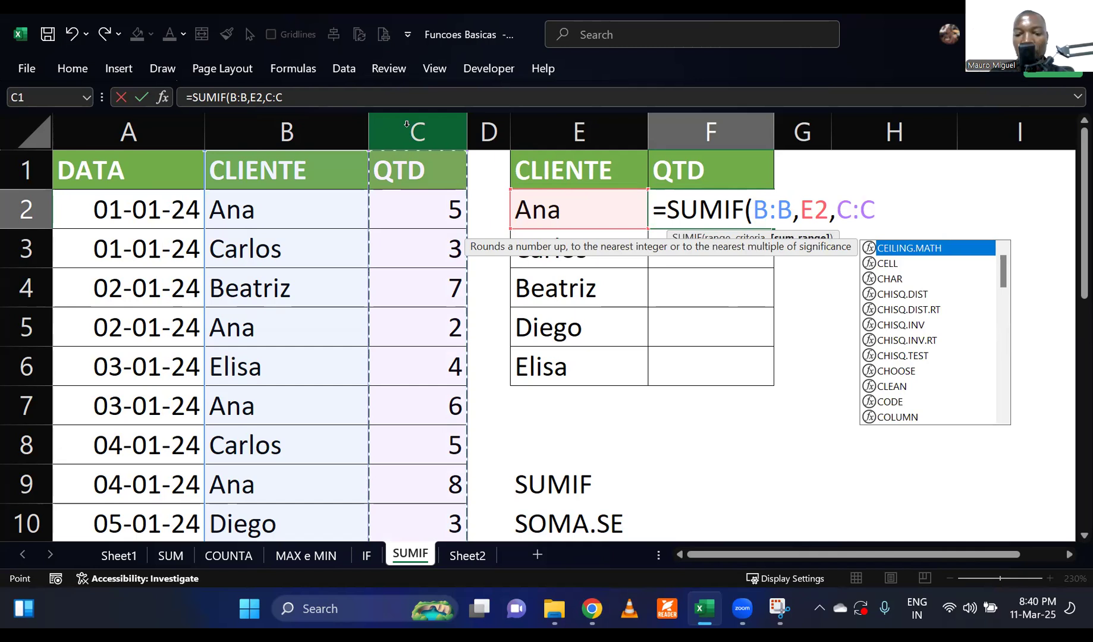
pyautogui.write(')')
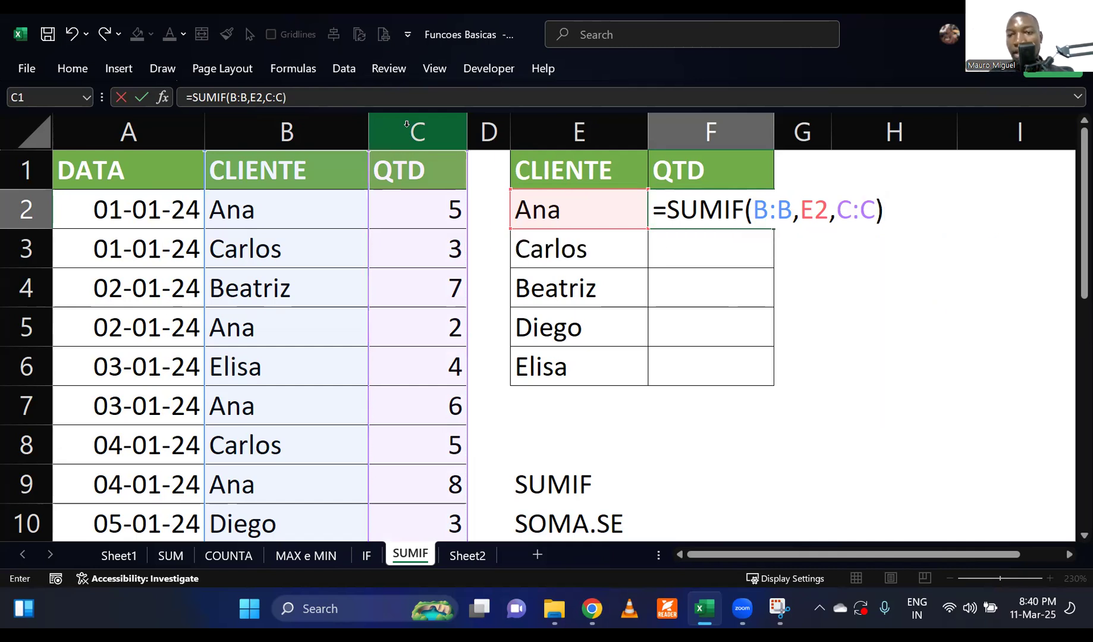
pyautogui.press('Return')
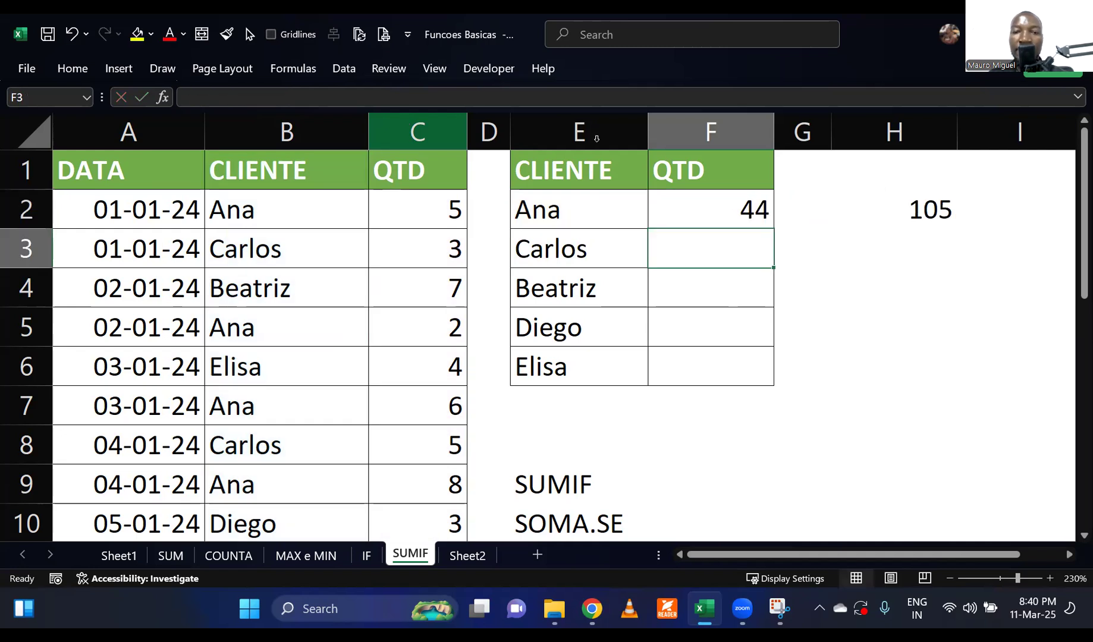
# Fill the SUMIF formula from F2 down to F6 for the remaining clients.
pyautogui.click(695, 211)
pyautogui.moveTo(775, 229); pyautogui.dragTo(767, 381)
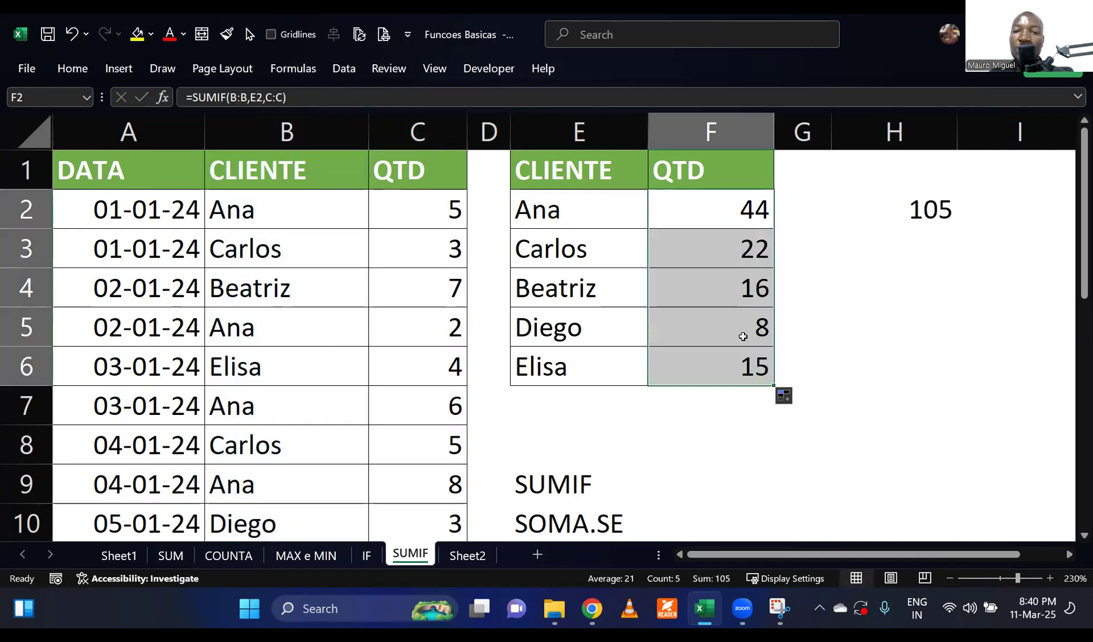
pyautogui.click(702, 414)
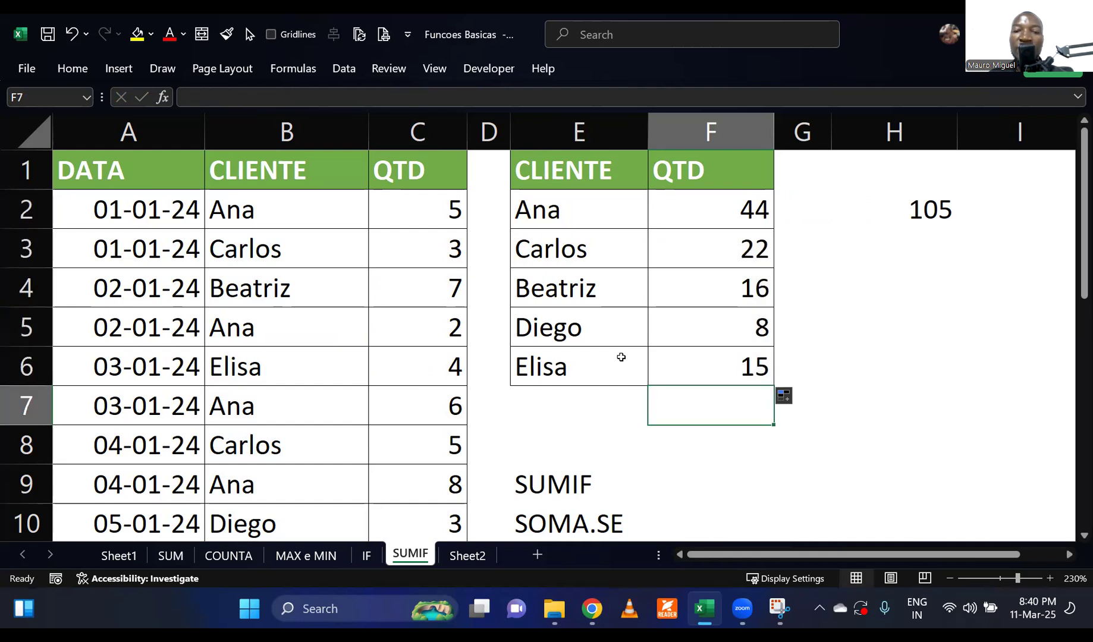
pyautogui.click(877, 356)
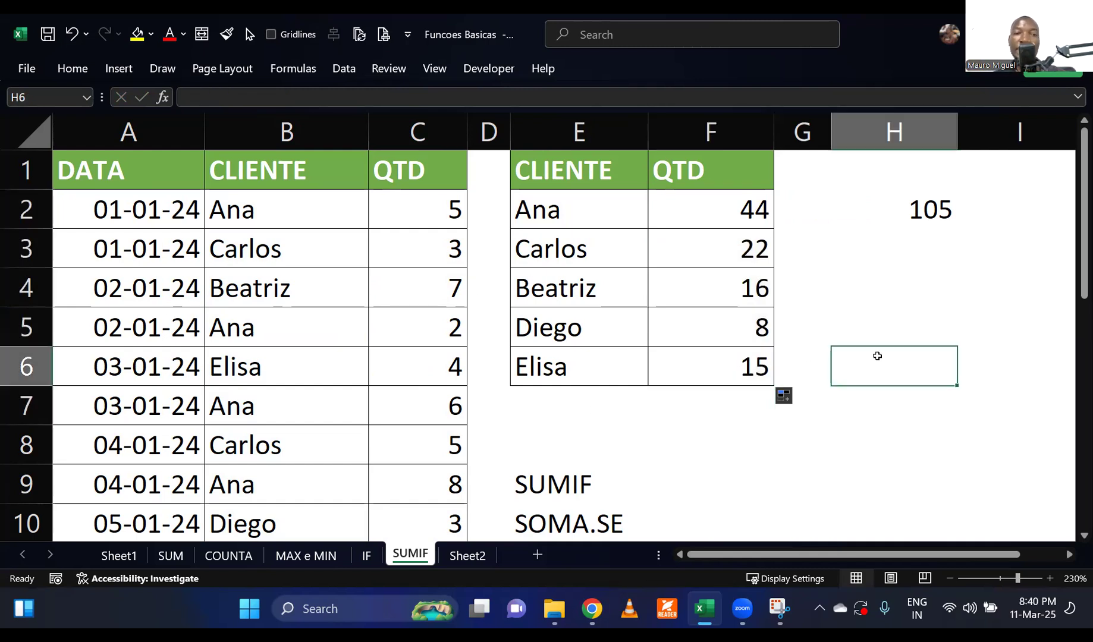
# Review the sales list down to row 21 against the per-client totals in the summary table.
pyautogui.click(321, 338)
pyautogui.scroll(-4, 321, 339)
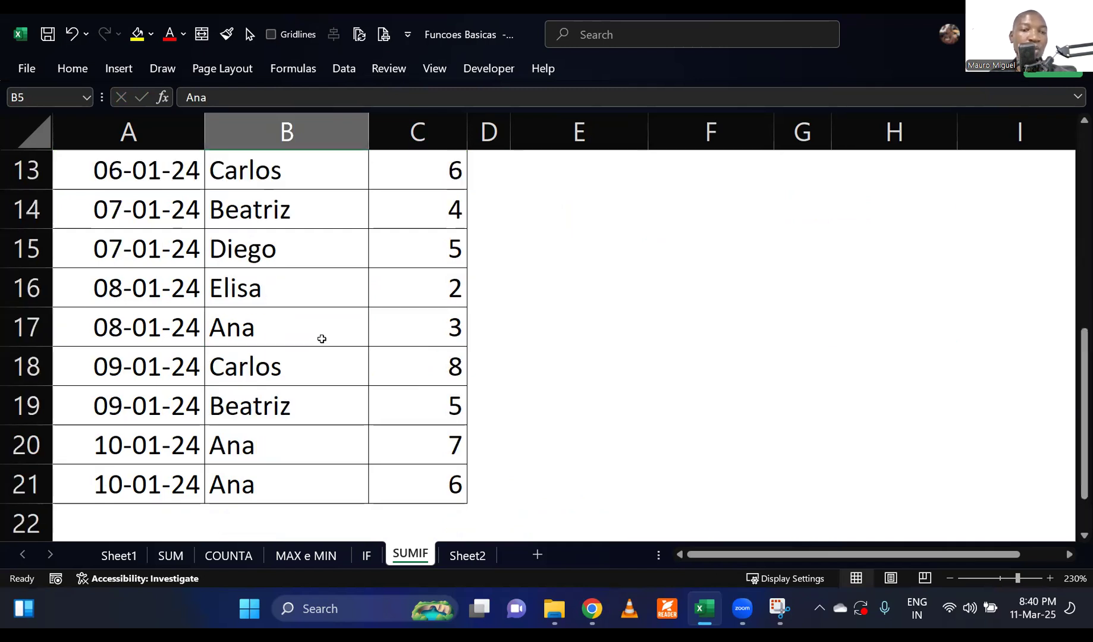
pyautogui.scroll(-1, 322, 339)
pyautogui.scroll(5, 322, 339)
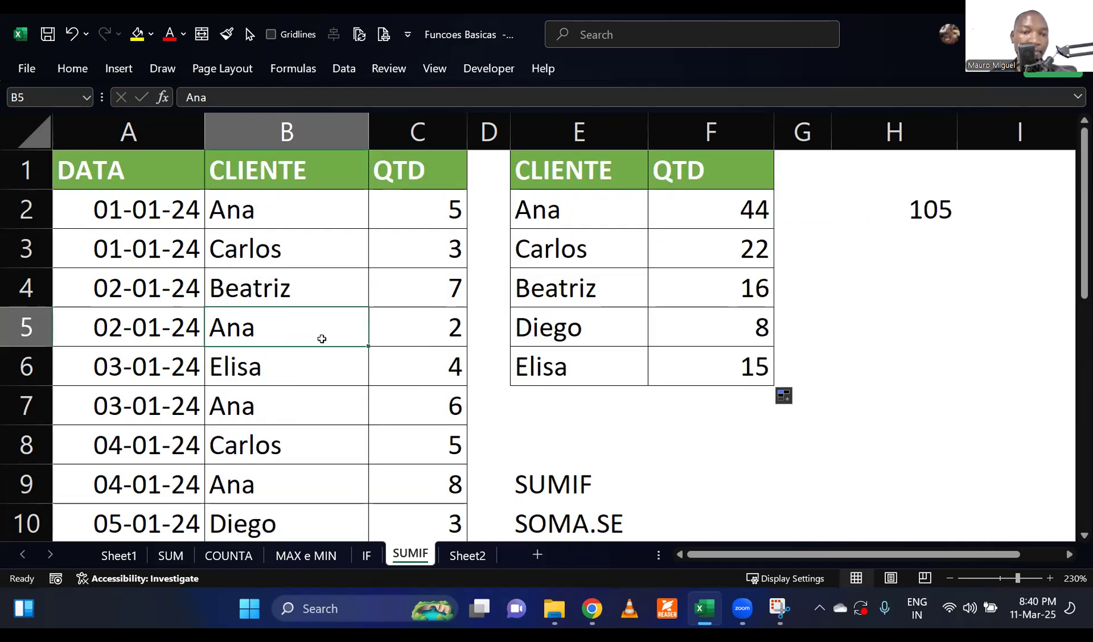
pyautogui.scroll(-4, 322, 340)
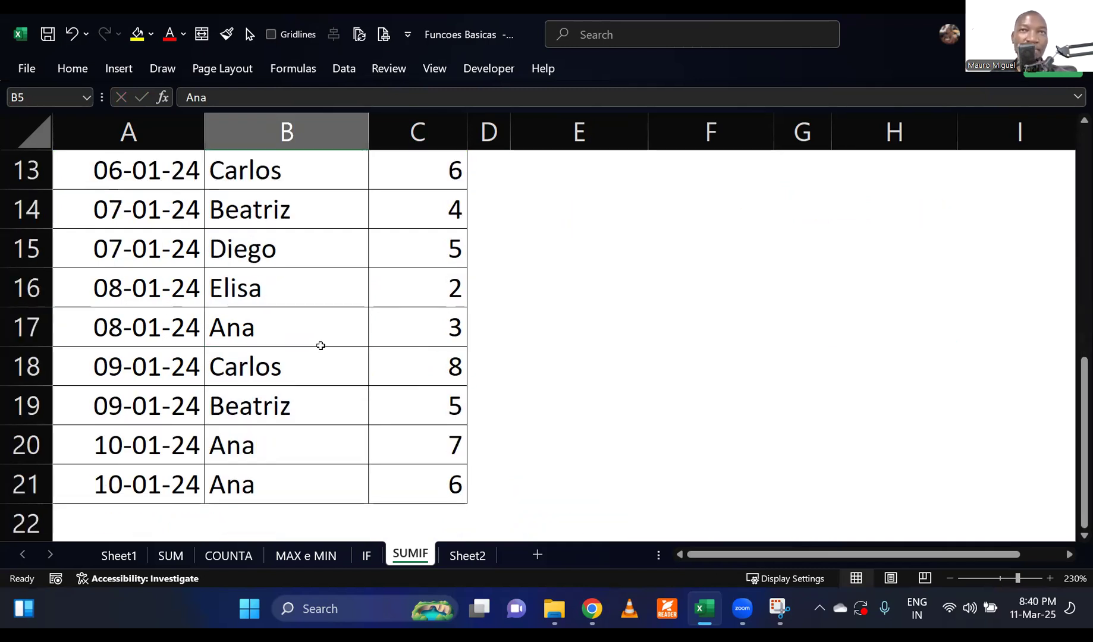
pyautogui.click(297, 394)
pyautogui.scroll(4, 296, 394)
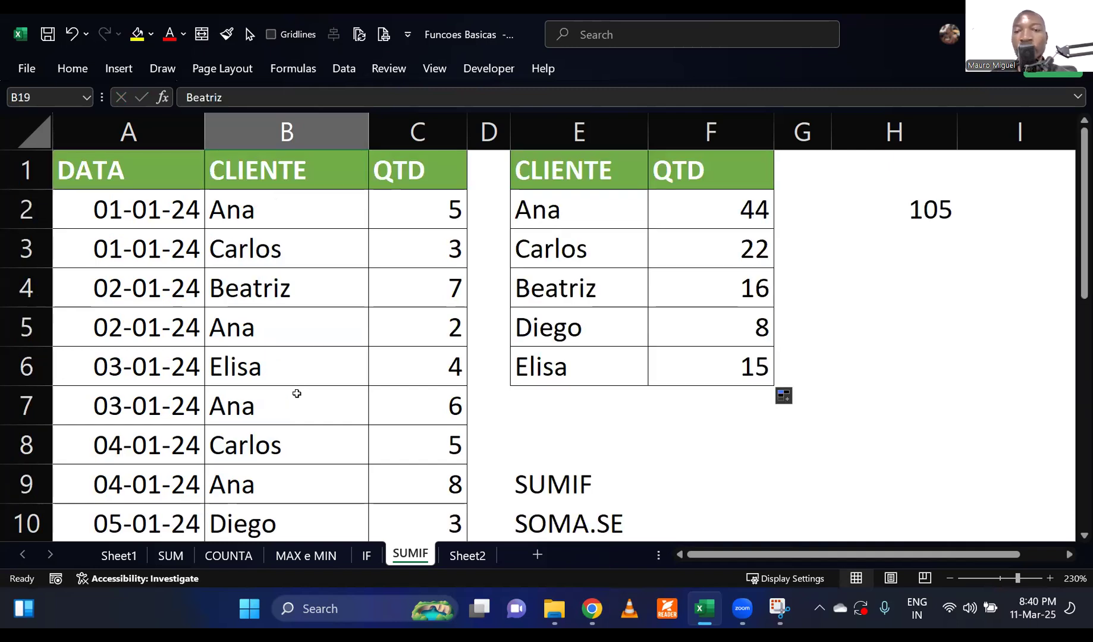
pyautogui.click(743, 272)
pyautogui.click(848, 337)
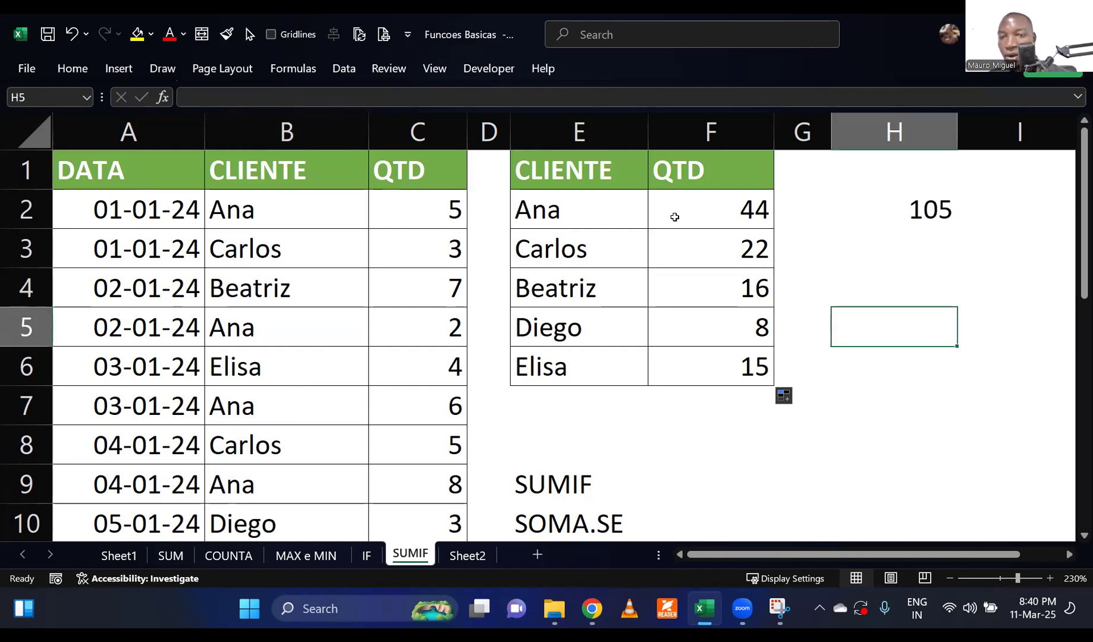
# Compare the combined sum of the client totals in F2:F6 with the overall total in H2.
pyautogui.moveTo(717, 211); pyautogui.dragTo(722, 379)
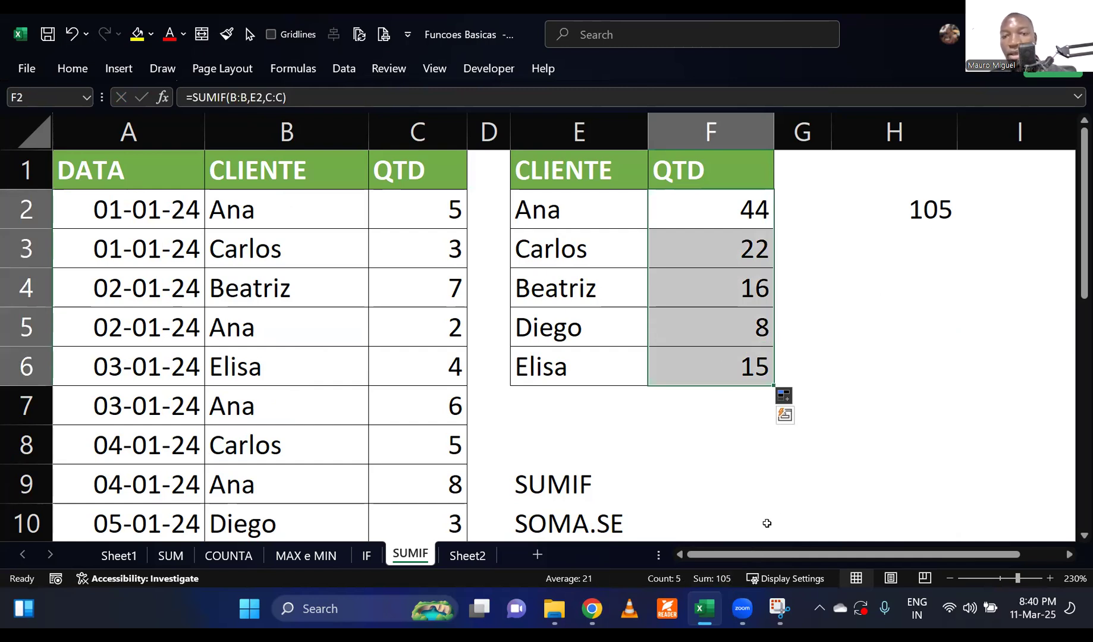
pyautogui.click(855, 360)
pyautogui.click(871, 315)
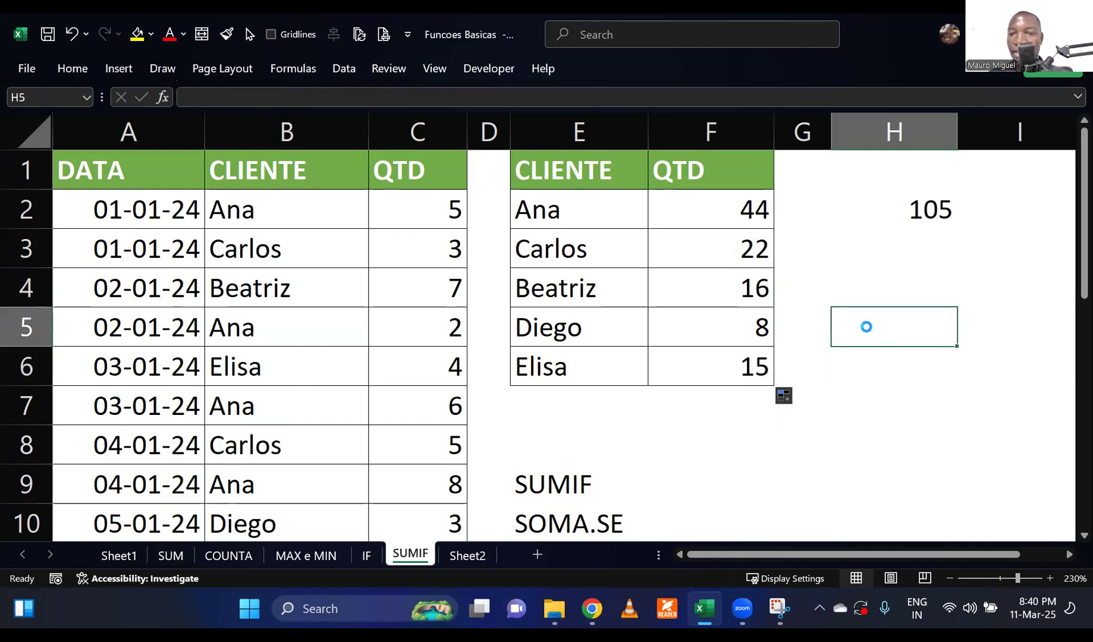
pyautogui.scroll(-3, 854, 359)
pyautogui.click(805, 375)
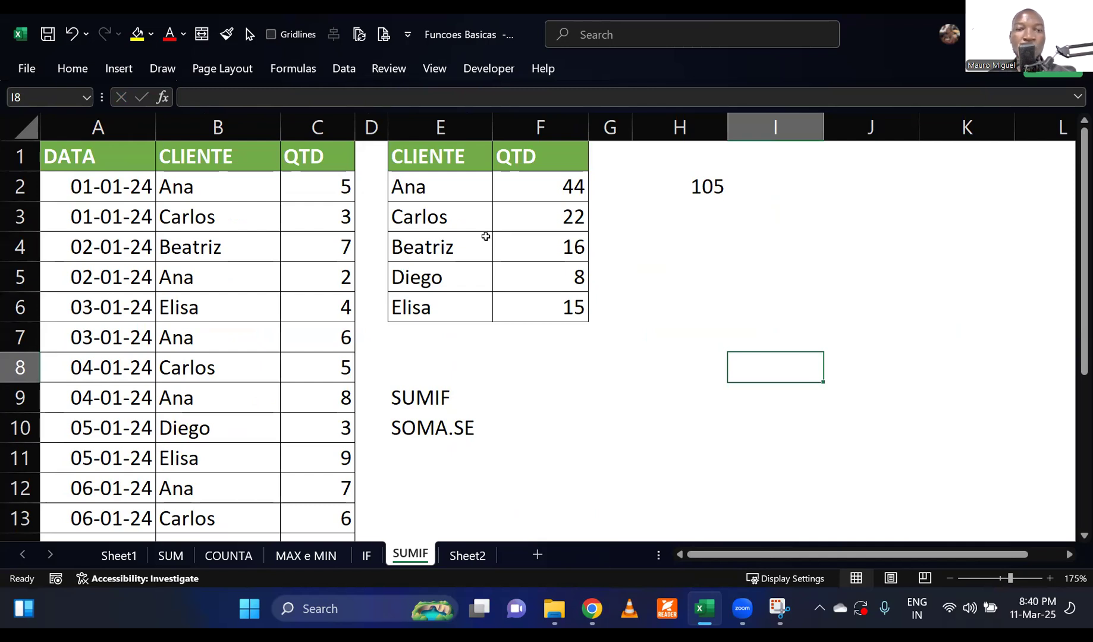
pyautogui.click(479, 208)
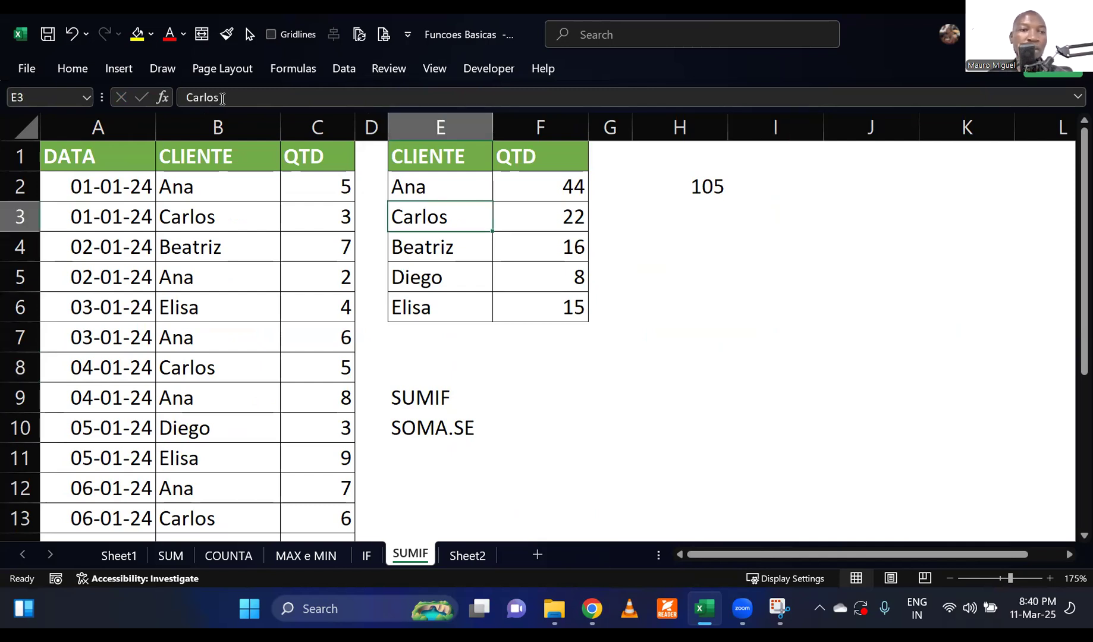
pyautogui.click(126, 71)
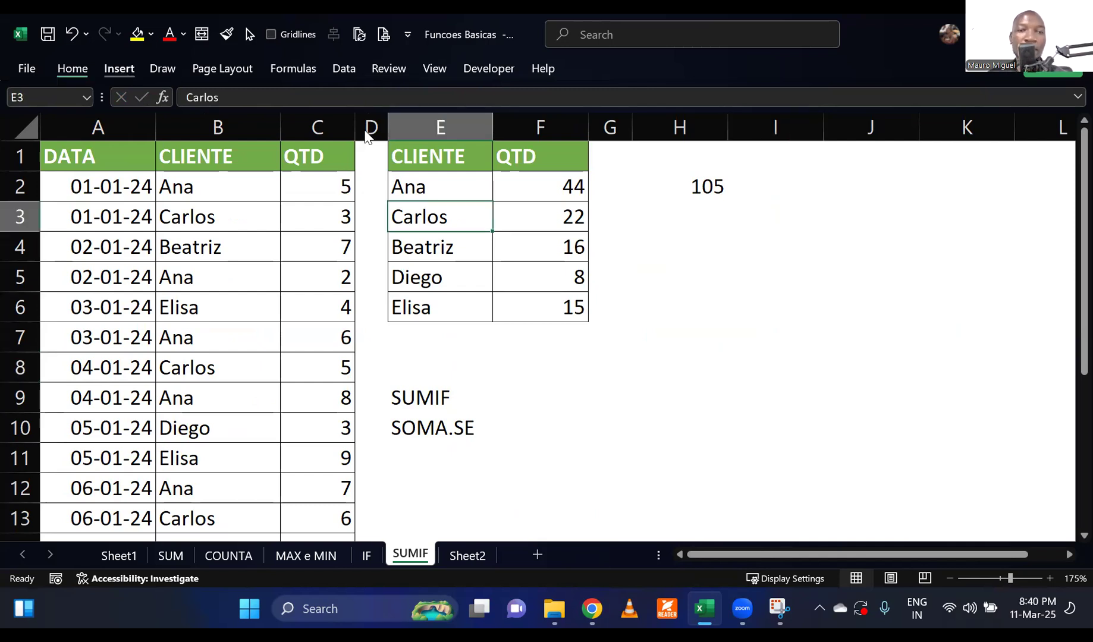
# Insert a 2-D clustered column chart of the client totals, shorten it, and place it beneath the header row.
pyautogui.click(345, 94)
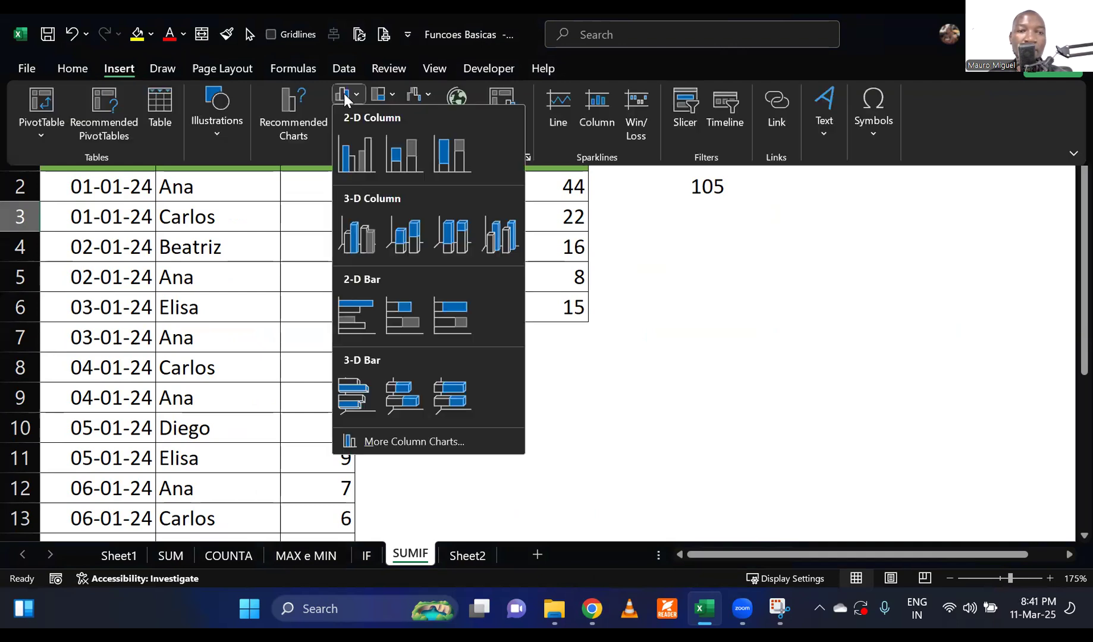
pyautogui.click(355, 150)
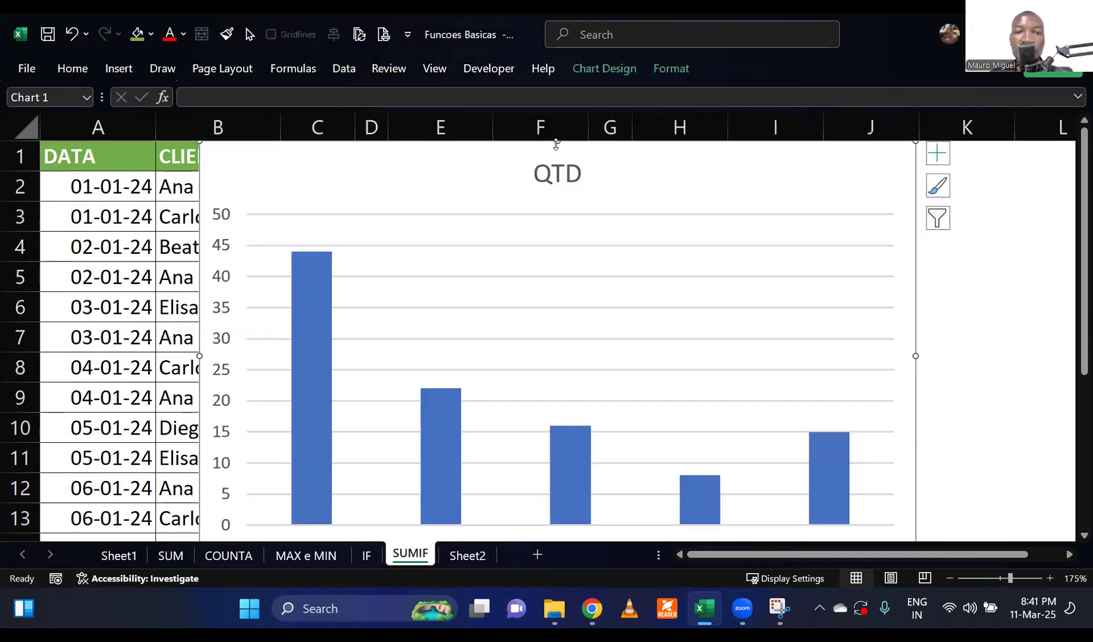
pyautogui.moveTo(558, 141); pyautogui.dragTo(564, 259)
pyautogui.moveTo(630, 265); pyautogui.dragTo(652, 185)
pyautogui.moveTo(415, 365); pyautogui.dragTo(418, 353)
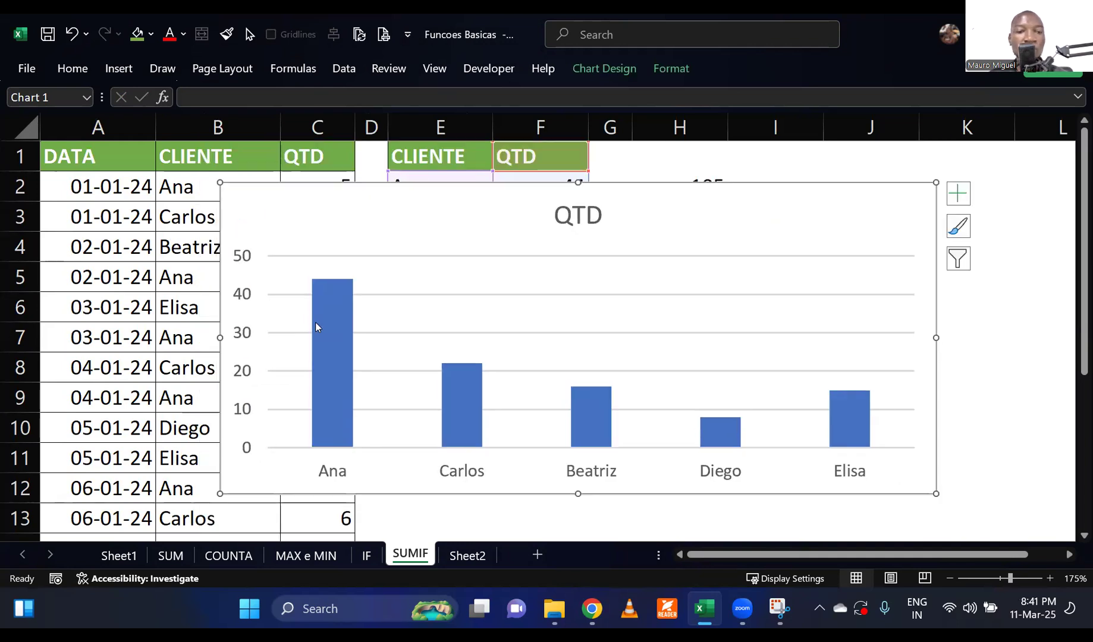
# Remove the chart's vertical axis and gridlines, and add data labels above the columns.
pyautogui.click(243, 339)
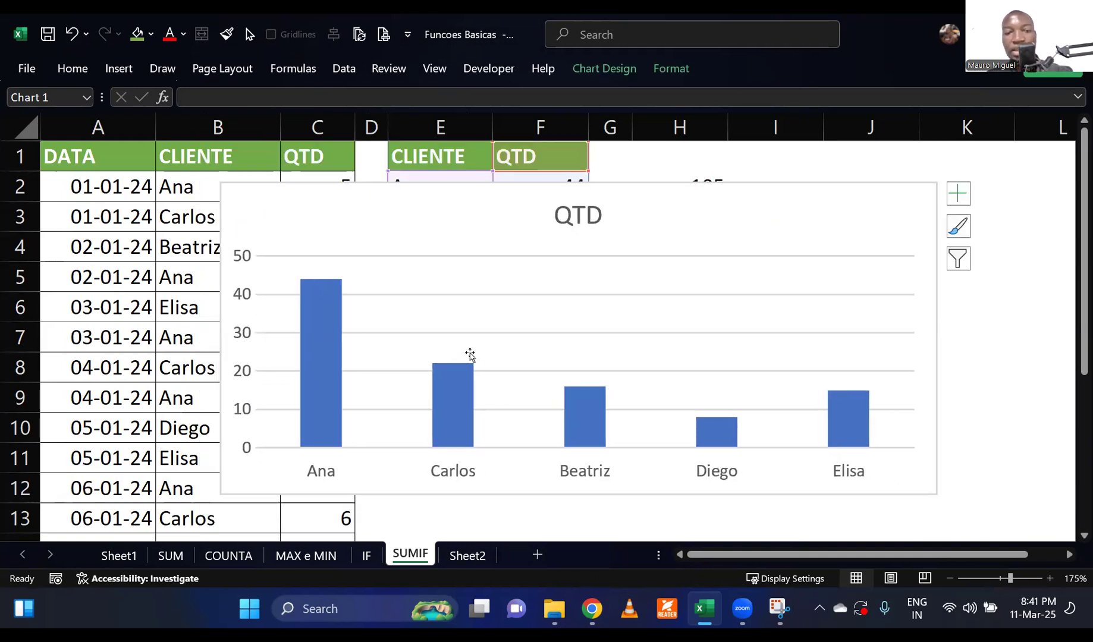
pyautogui.press('Delete')
pyautogui.rightClick(310, 319)
pyautogui.click(383, 462)
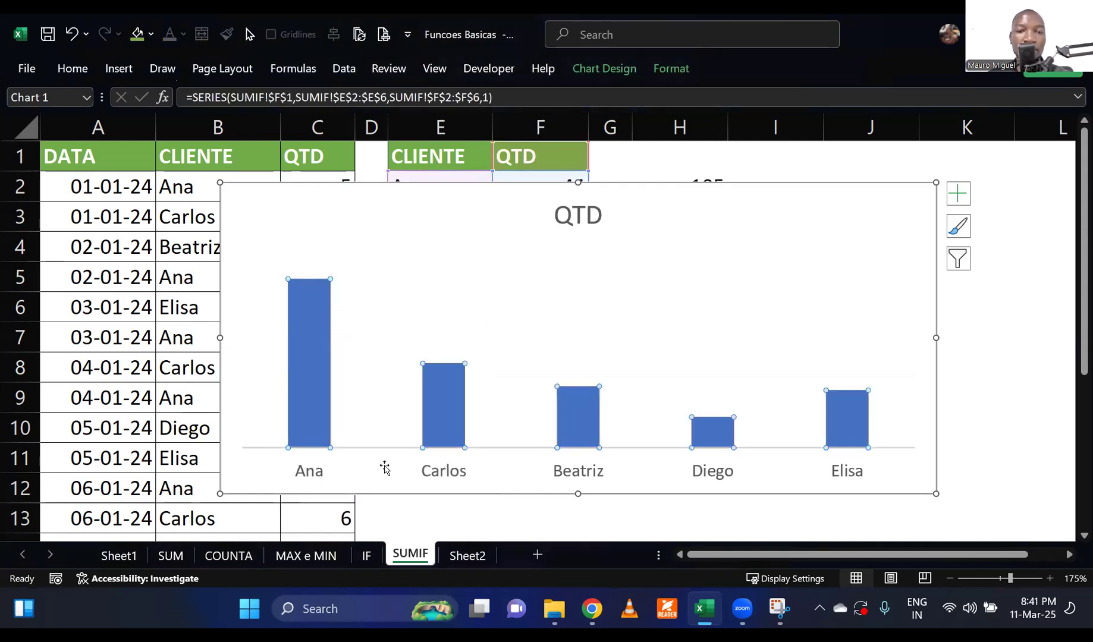
pyautogui.click(996, 332)
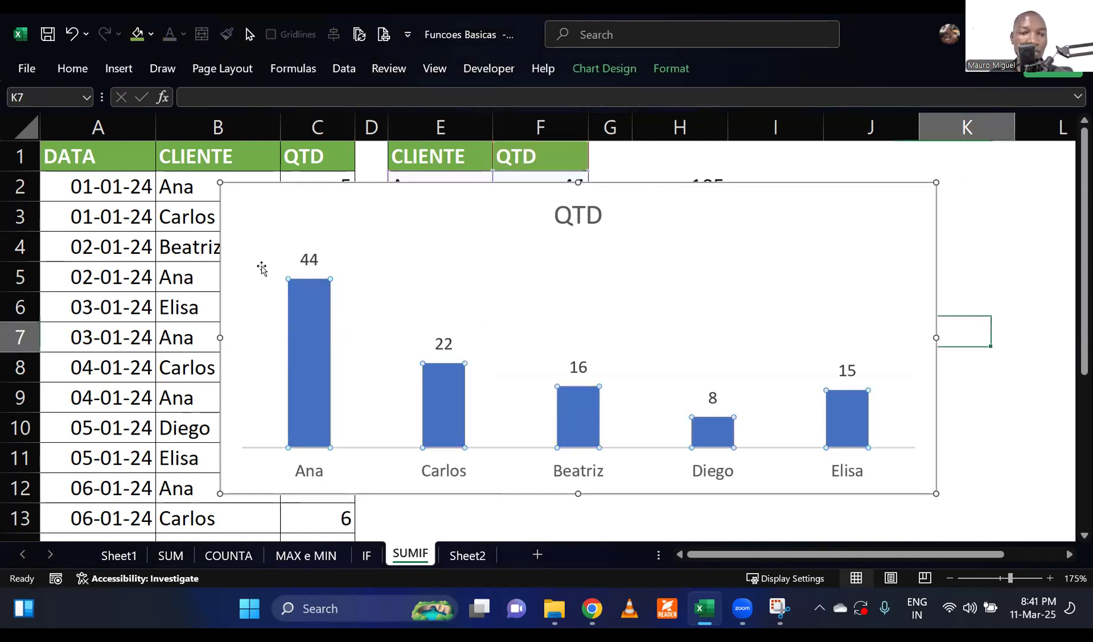
# Narrow the chart by moving its left edge to the start of column E, uncovering the sales list.
pyautogui.click(262, 269)
pyautogui.moveTo(294, 348); pyautogui.dragTo(385, 349)
pyautogui.click(293, 349)
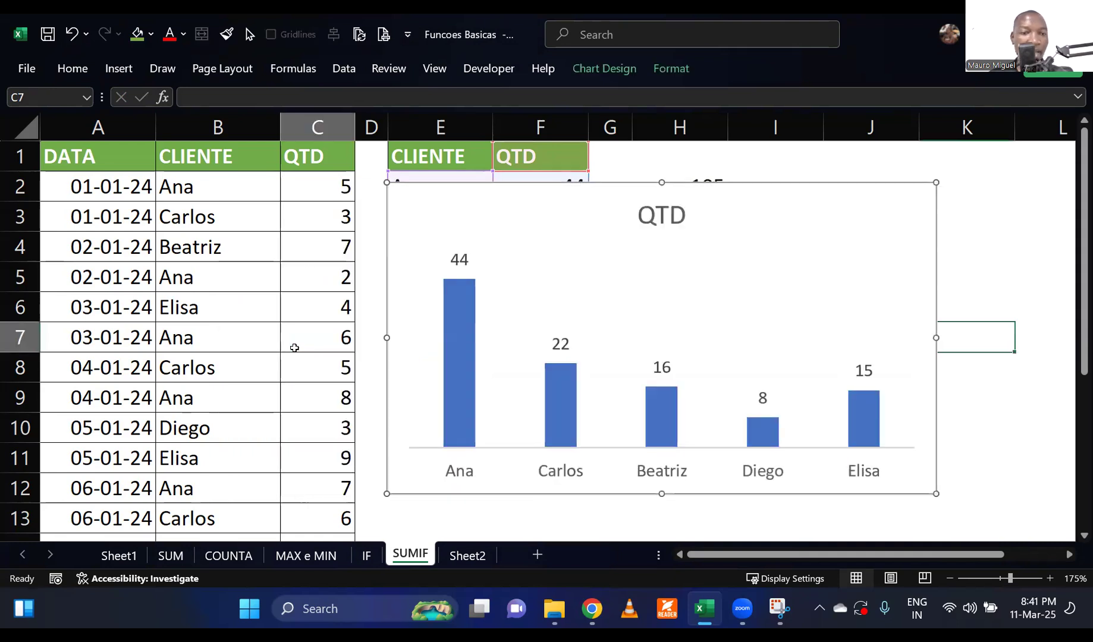
pyautogui.click(235, 299)
pyautogui.scroll(-4, 241, 367)
pyautogui.scroll(4, 241, 367)
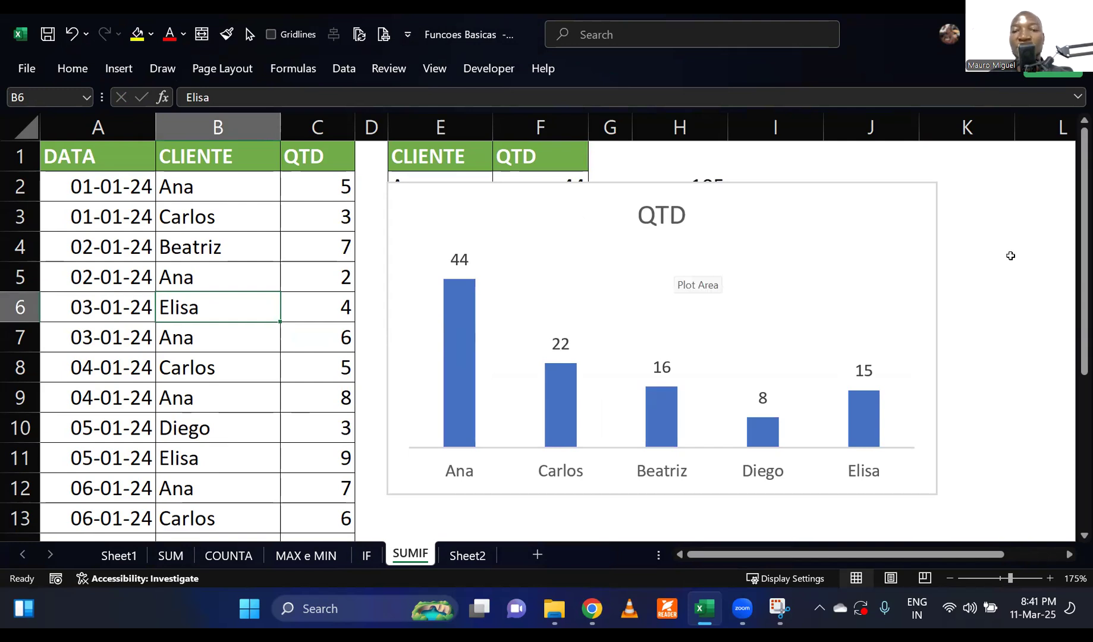
pyautogui.click(1010, 256)
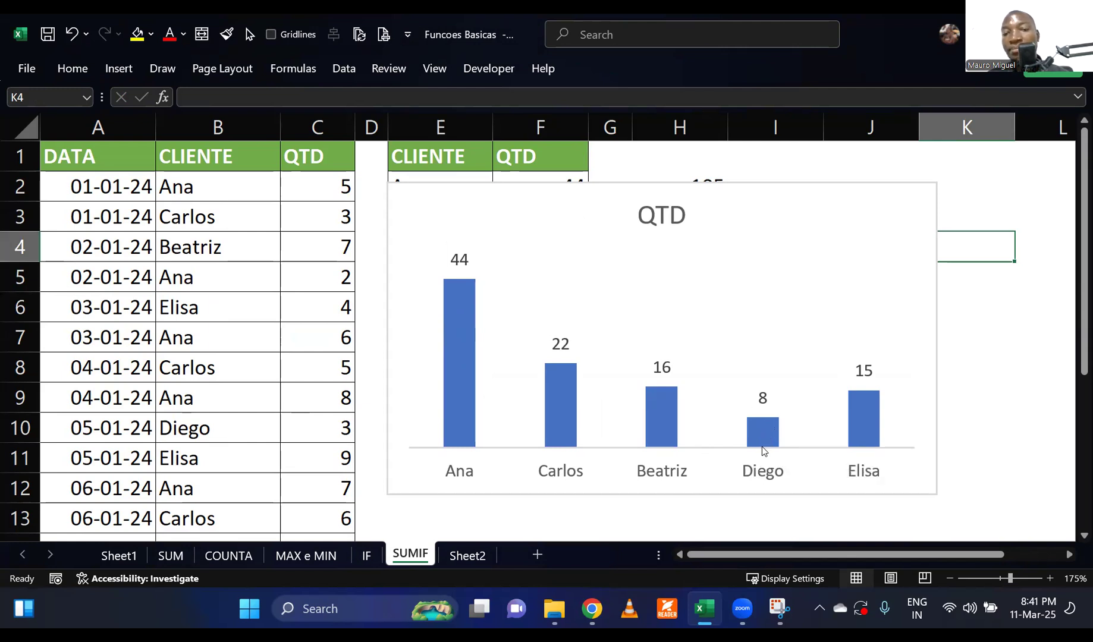
pyautogui.click(964, 333)
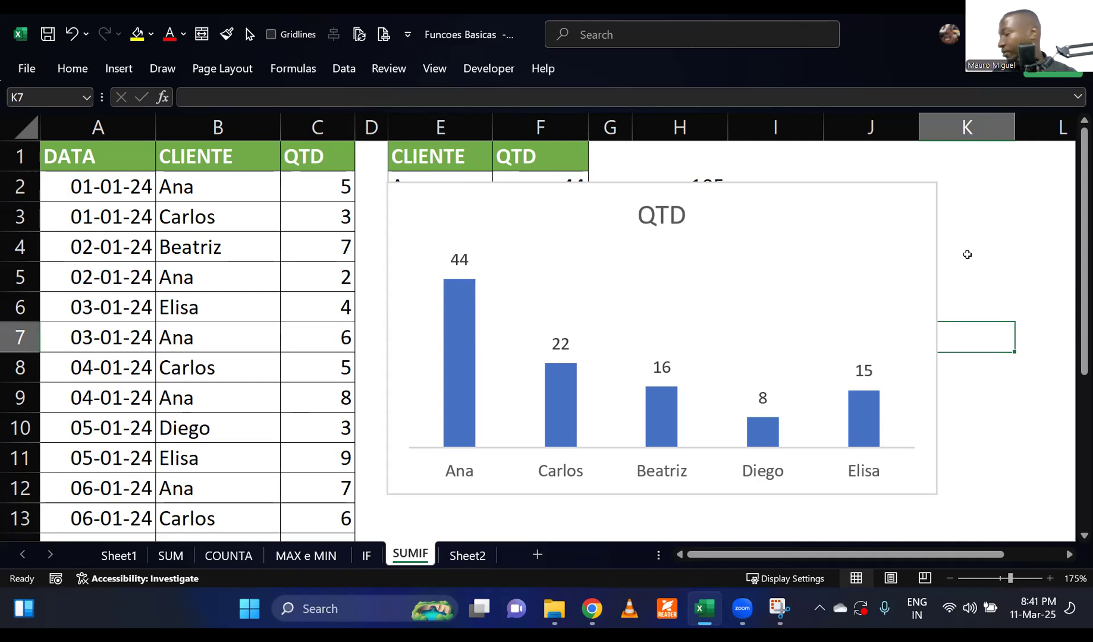
pyautogui.click(968, 255)
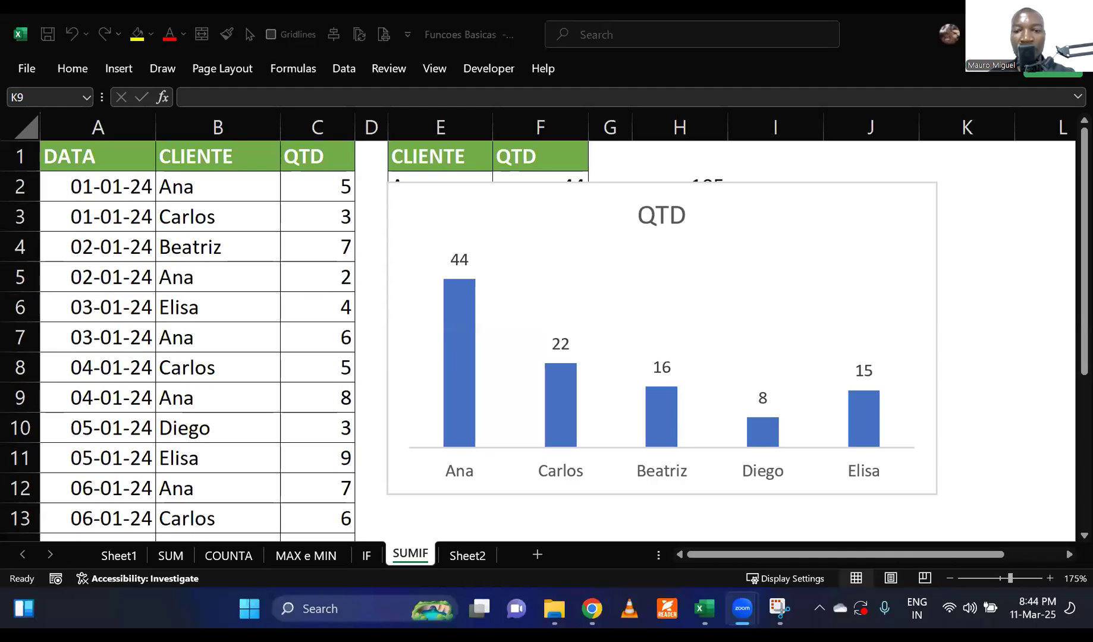
pyautogui.click(989, 295)
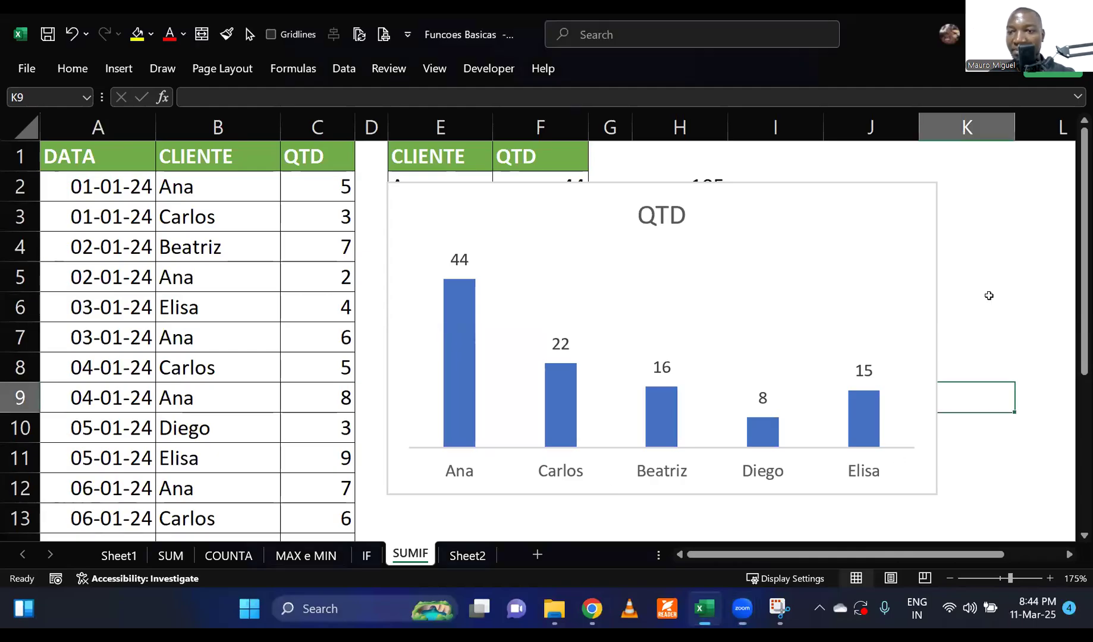
pyautogui.click(989, 295)
pyautogui.click(991, 240)
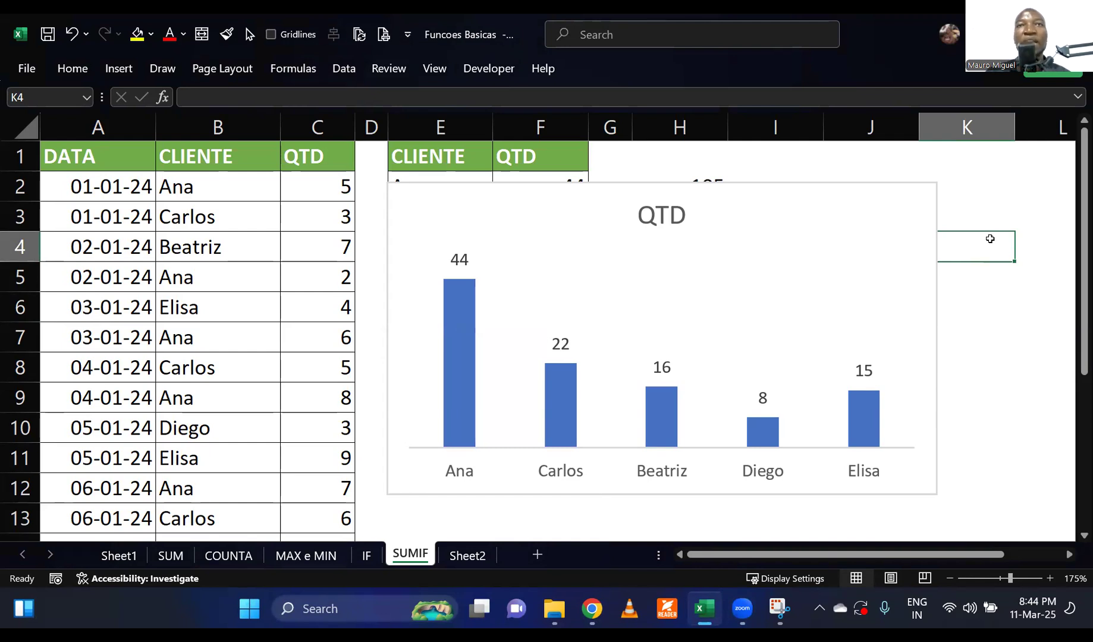
# Open Sheet2 and enlarge the view to 110% to read the pasted chat message about the Excel lessons.
pyautogui.click(467, 556)
pyautogui.click(494, 422)
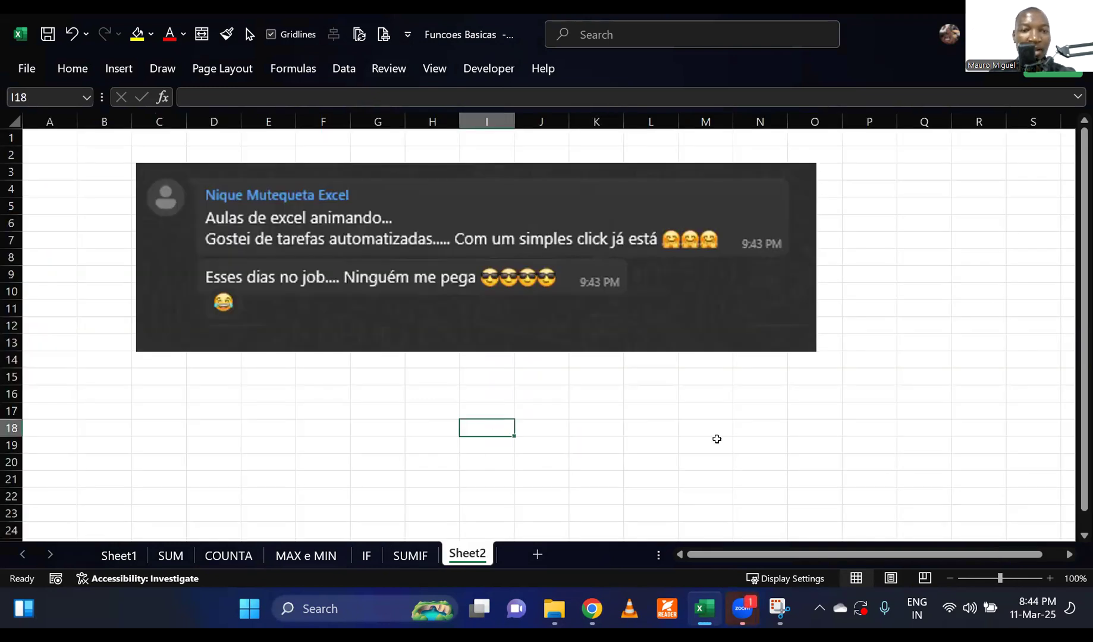
pyautogui.click(1050, 578)
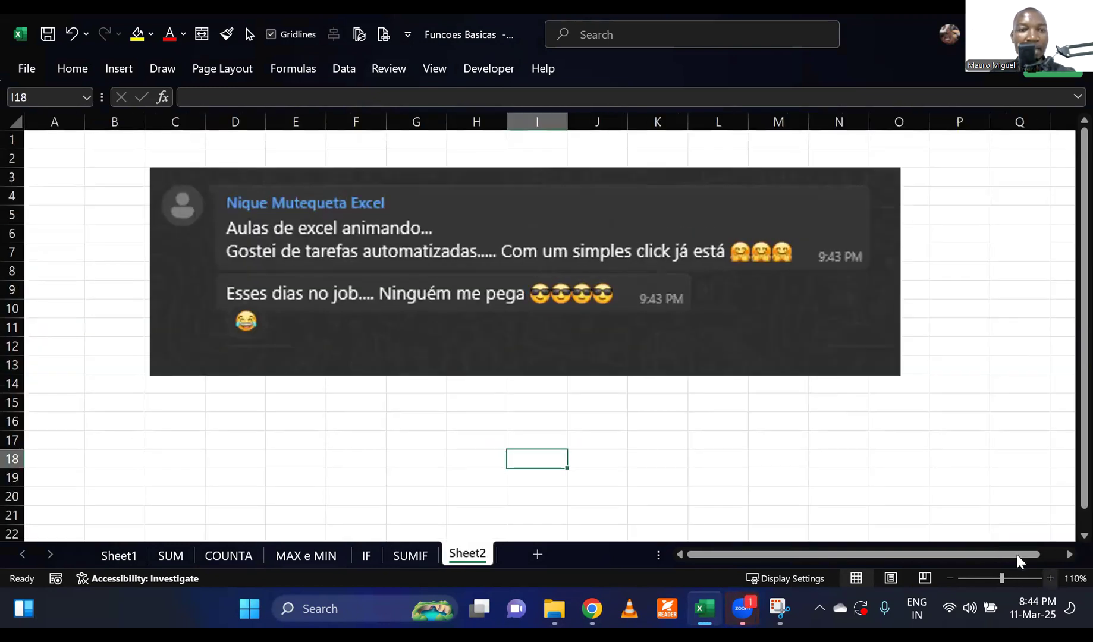
pyautogui.click(779, 450)
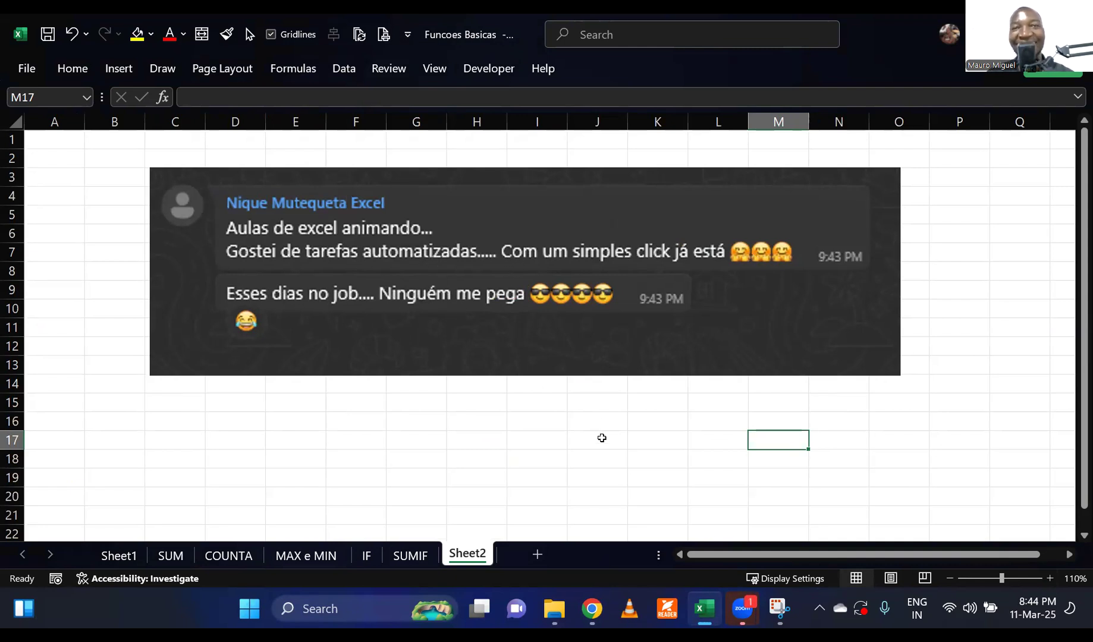
pyautogui.click(601, 438)
pyautogui.click(666, 424)
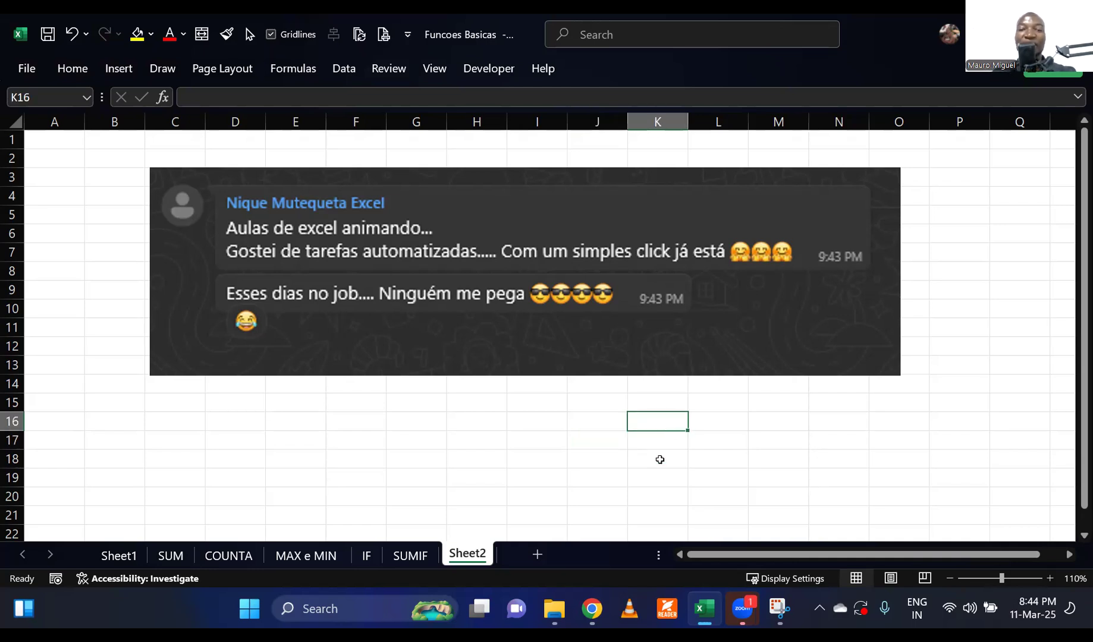